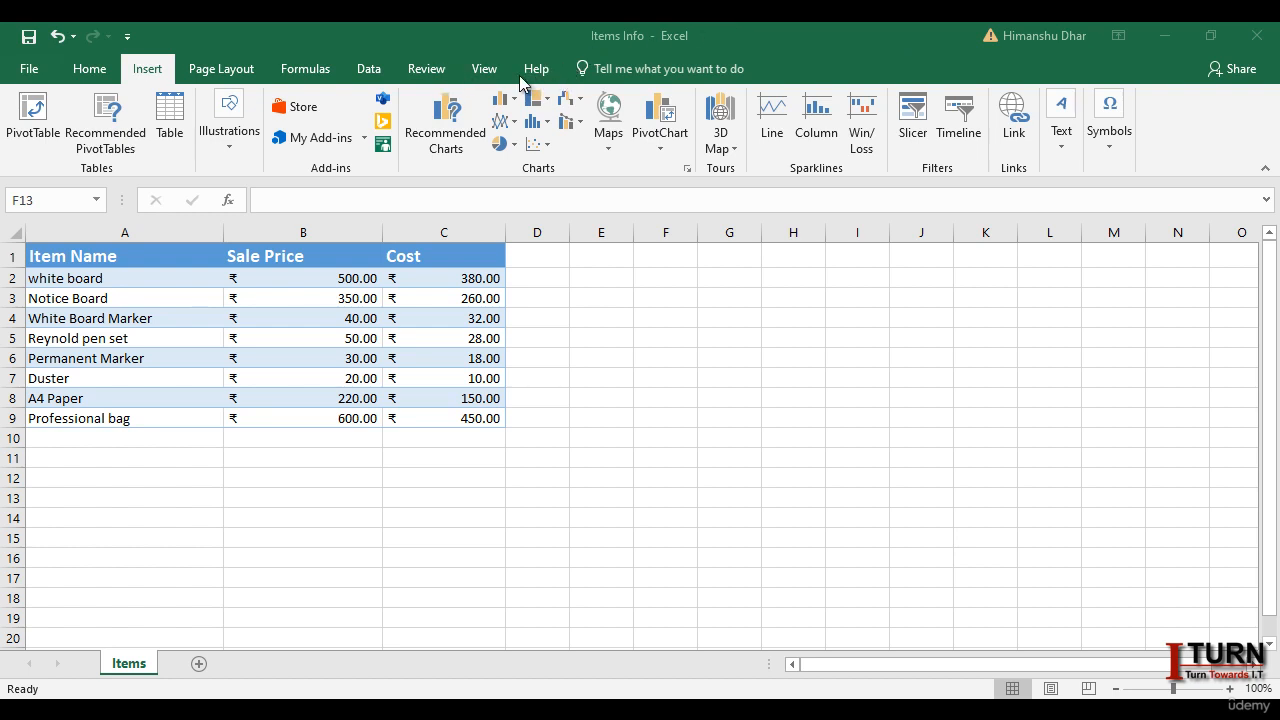
- Verify in the COM add-ins settings that Microsoft Office PowerPivot for Excel 2013 is enabled and confirm
left_click(29, 70)
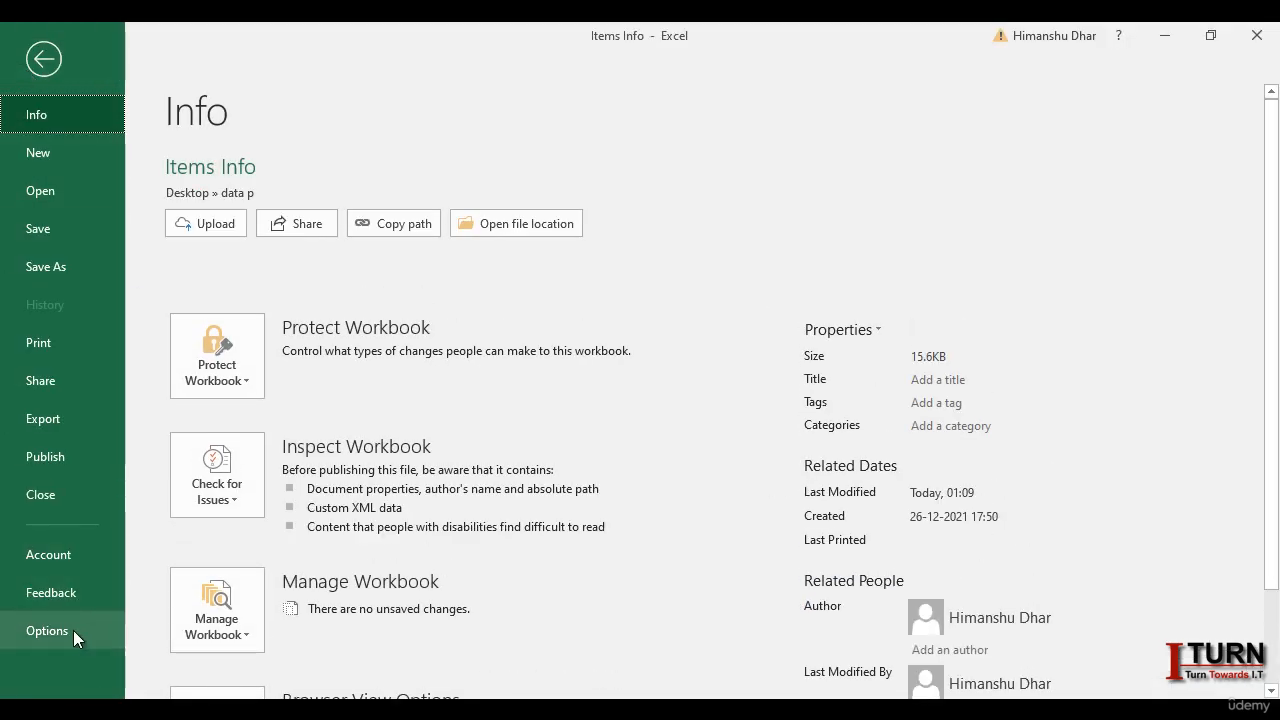
left_click(47, 630)
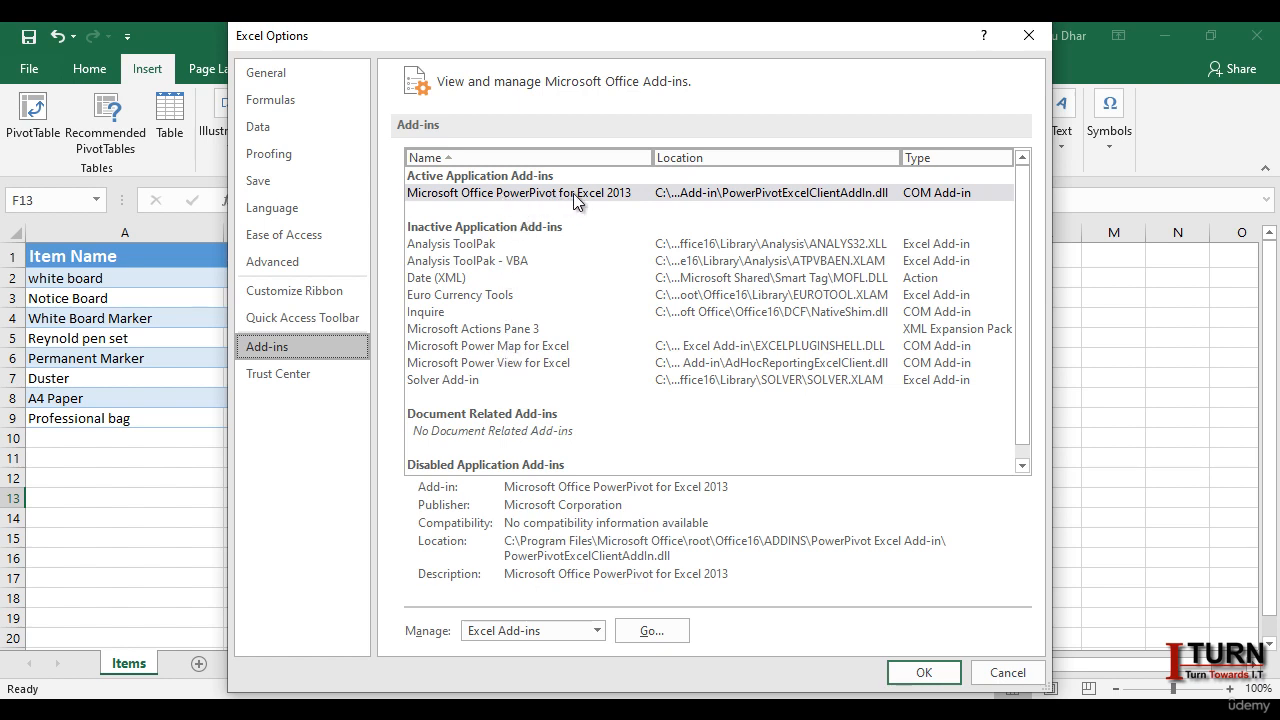
left_click(596, 631)
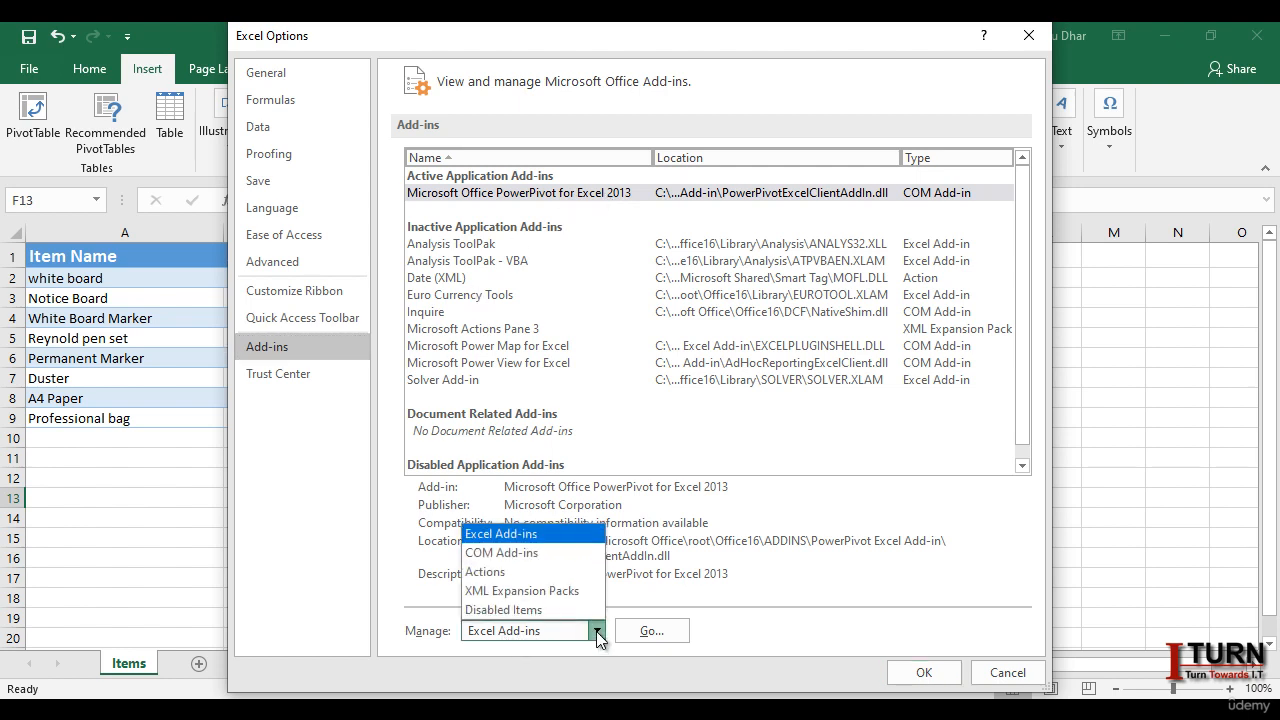
left_click(530, 553)
left_click(647, 636)
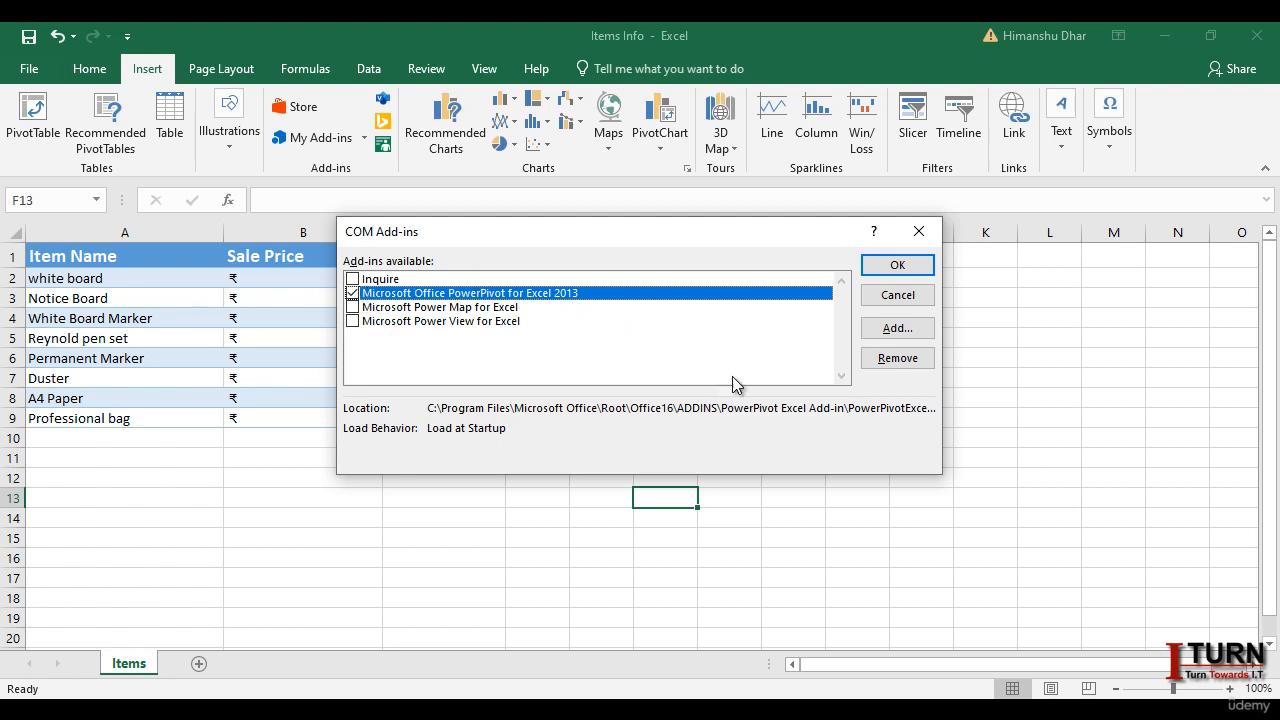
left_click(897, 266)
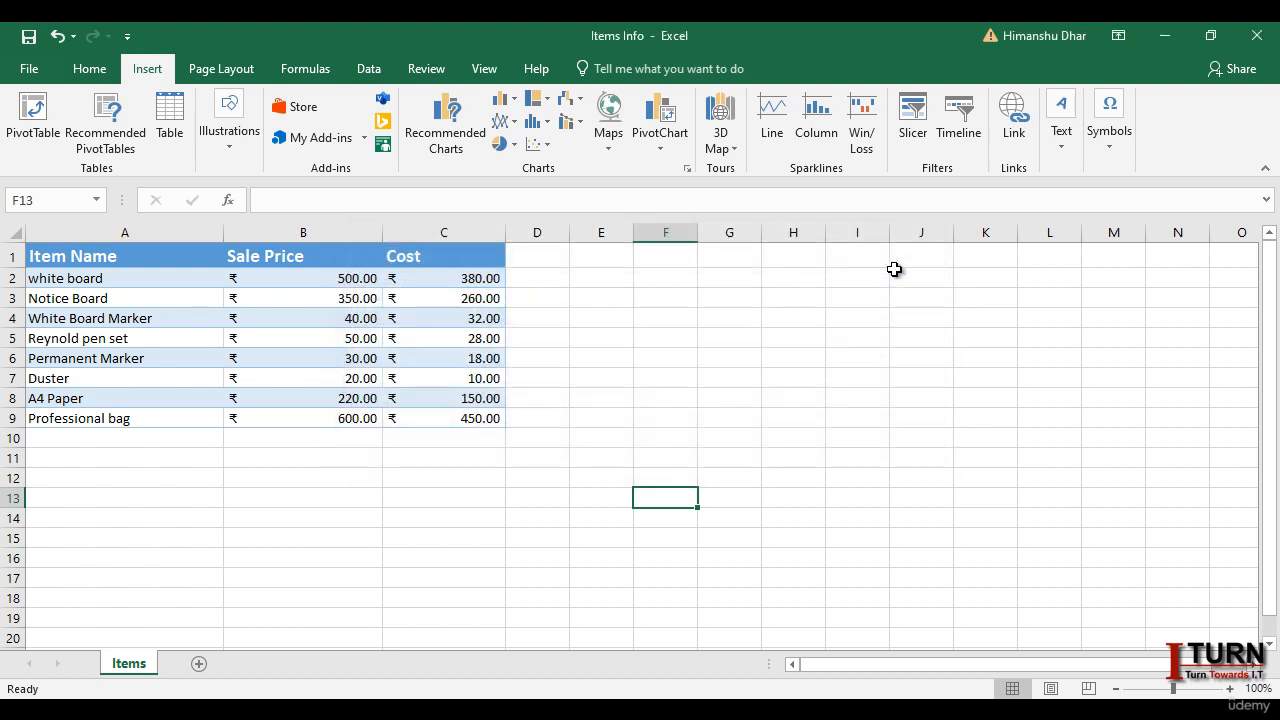
- Customize the ribbon to include the Power Pivot main tab and display its commands
left_click(34, 70)
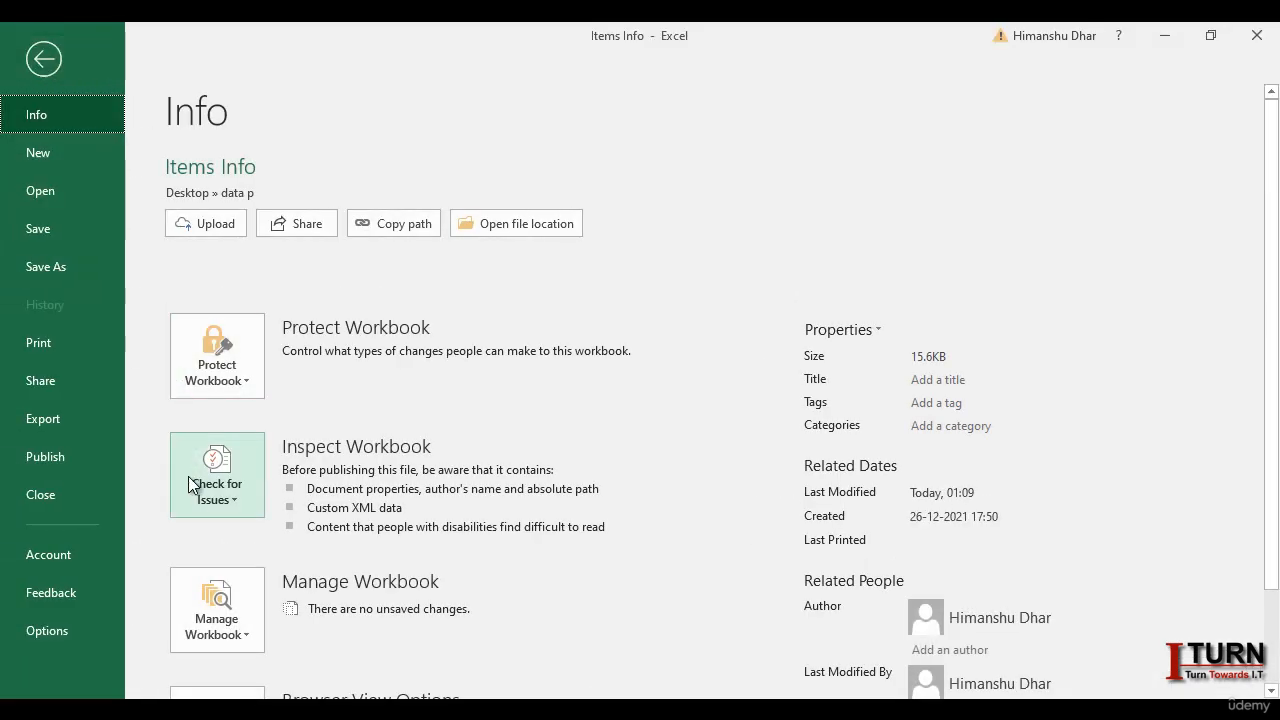
left_click(51, 628)
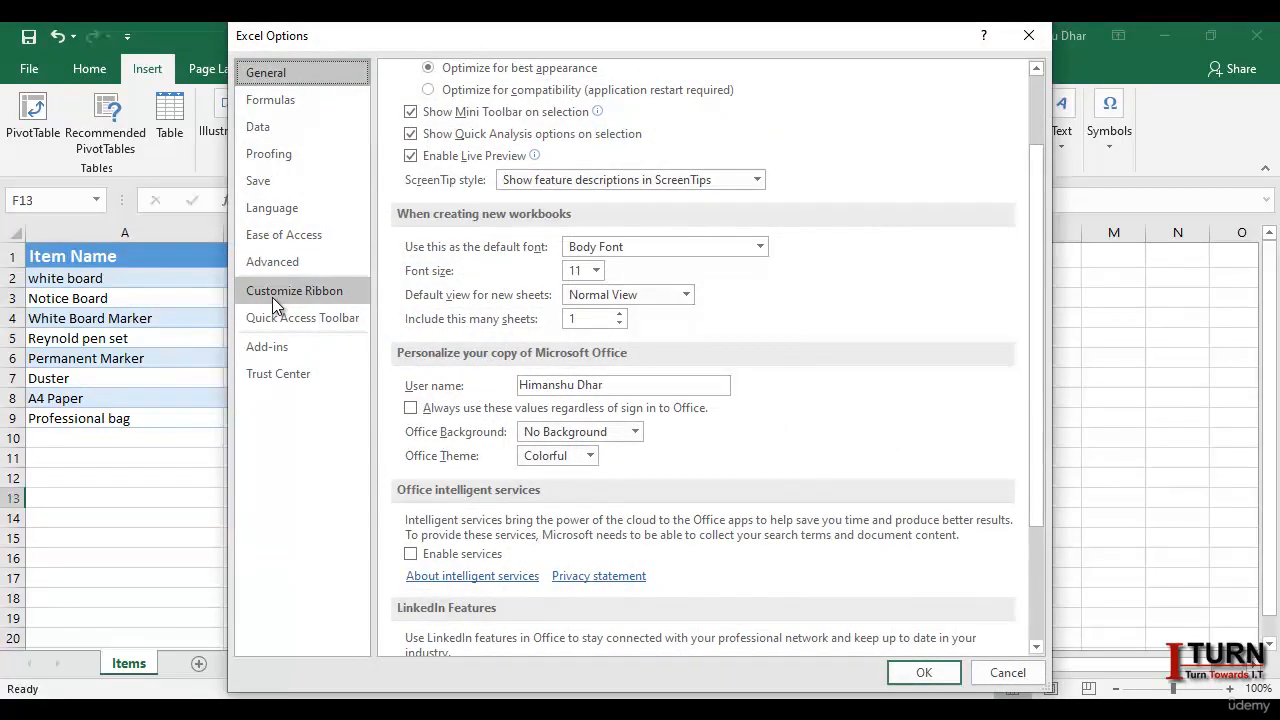
left_click(274, 296)
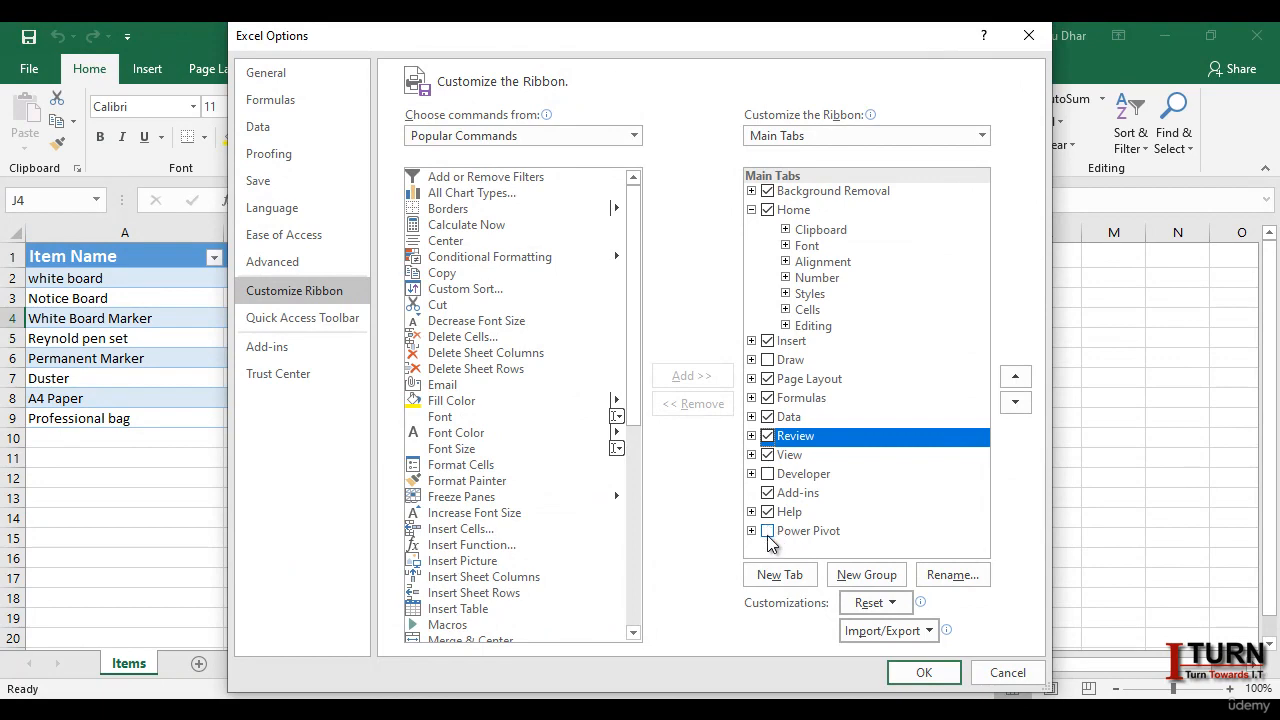
left_click(768, 531)
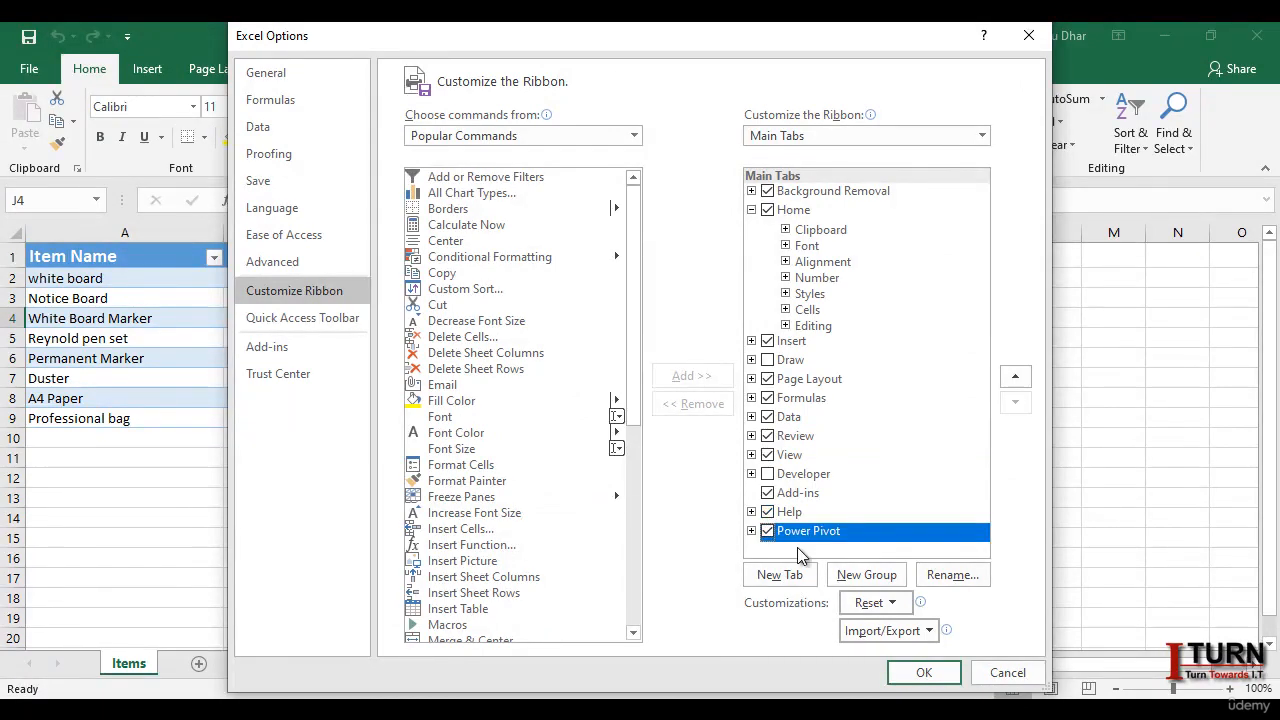
left_click(920, 674)
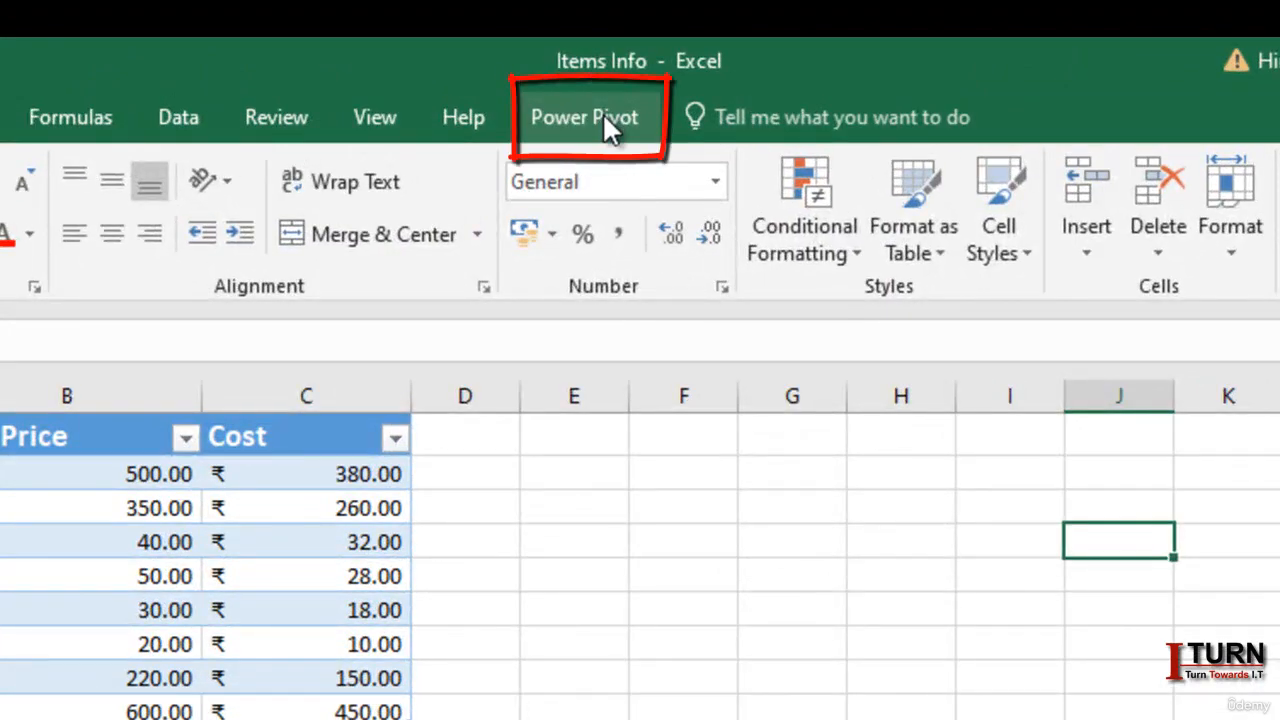
left_click(602, 112)
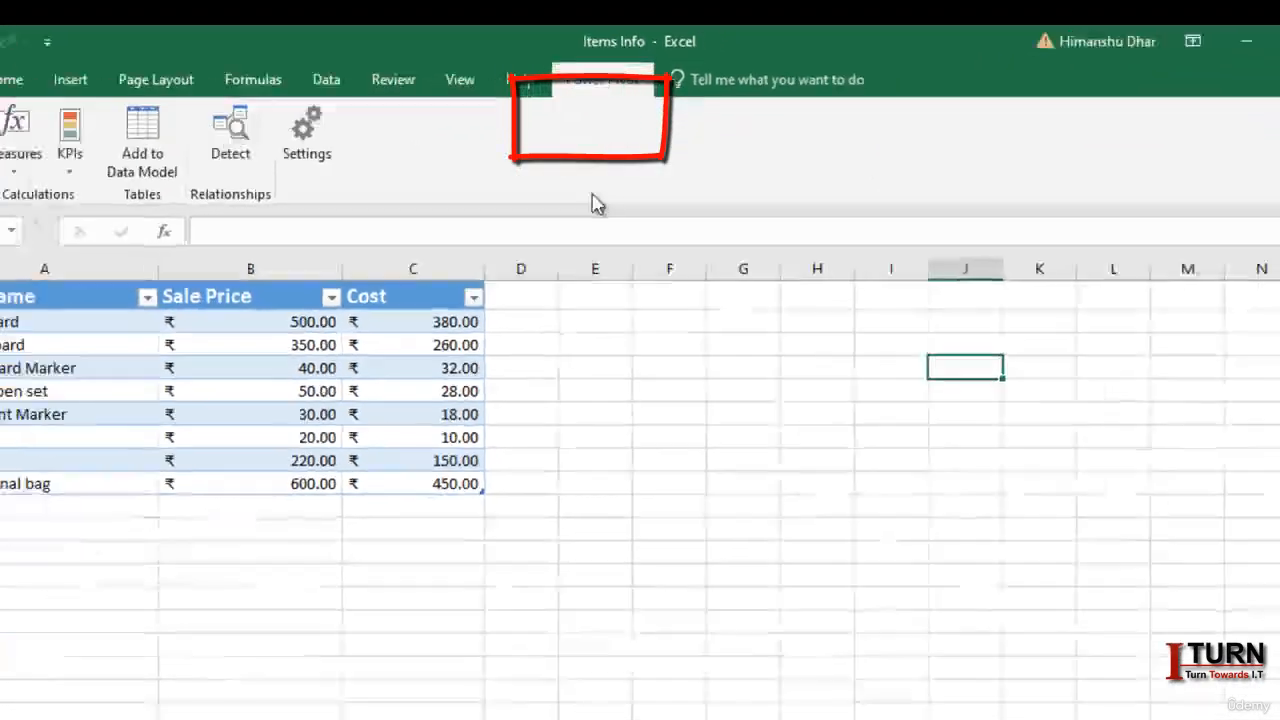
- Examine the item names, sale prices and costs in the Items table
left_click(541, 462)
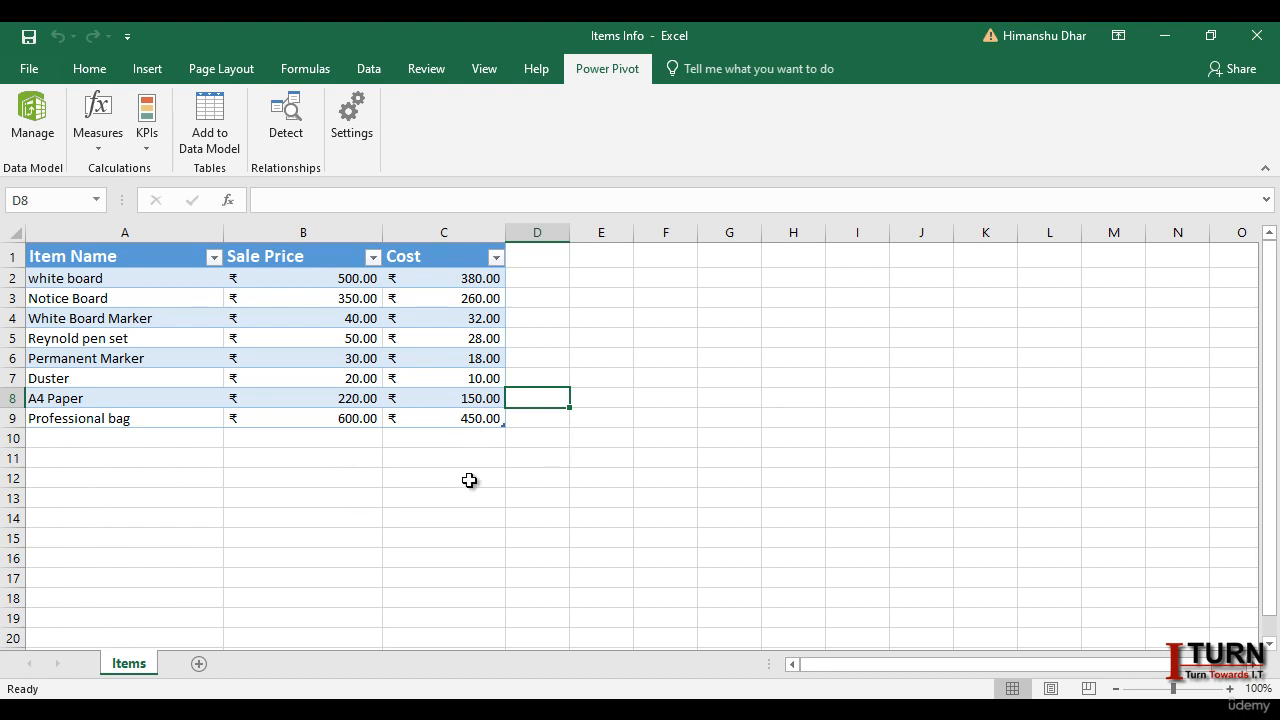
left_click(67, 282)
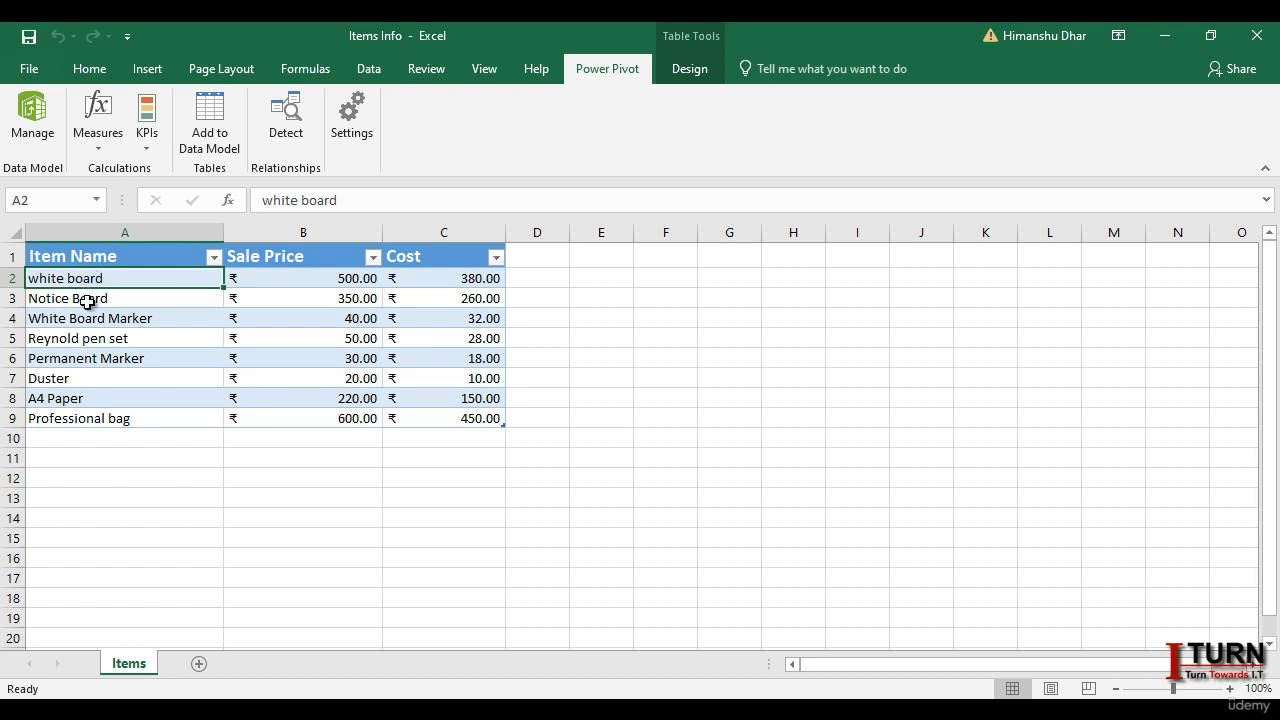
left_click(92, 299)
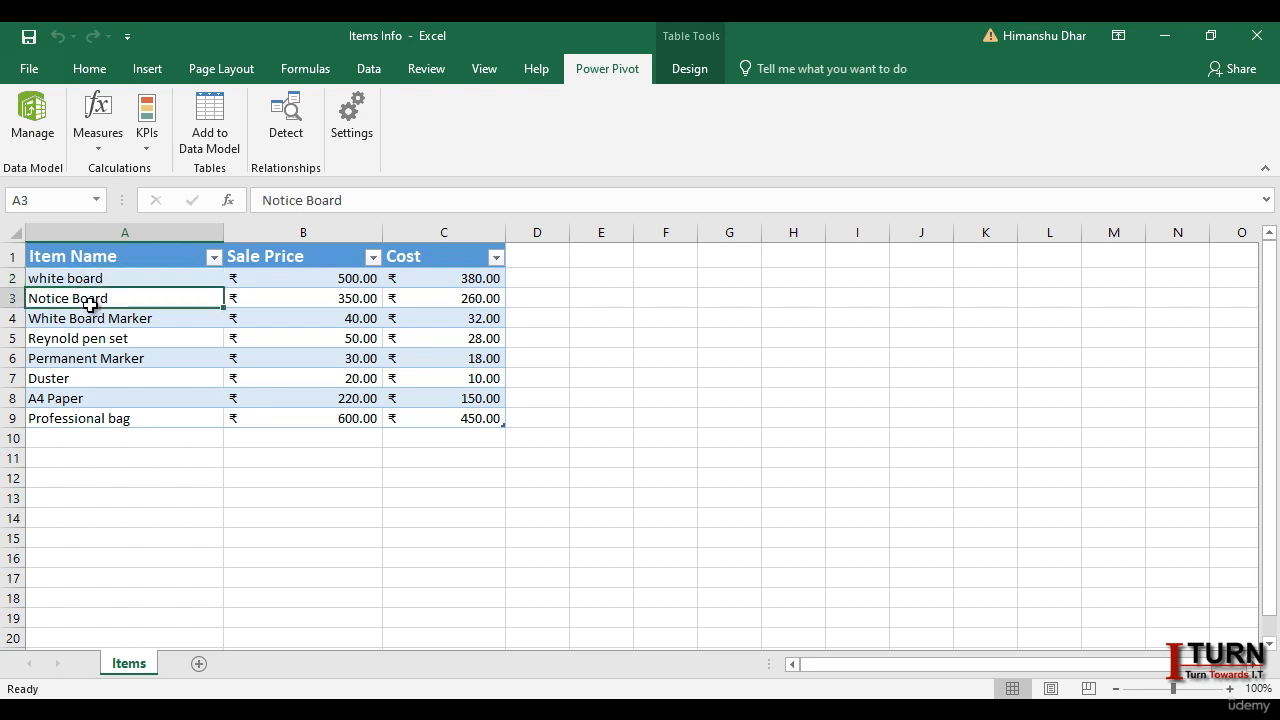
left_click(296, 259)
left_click(294, 282)
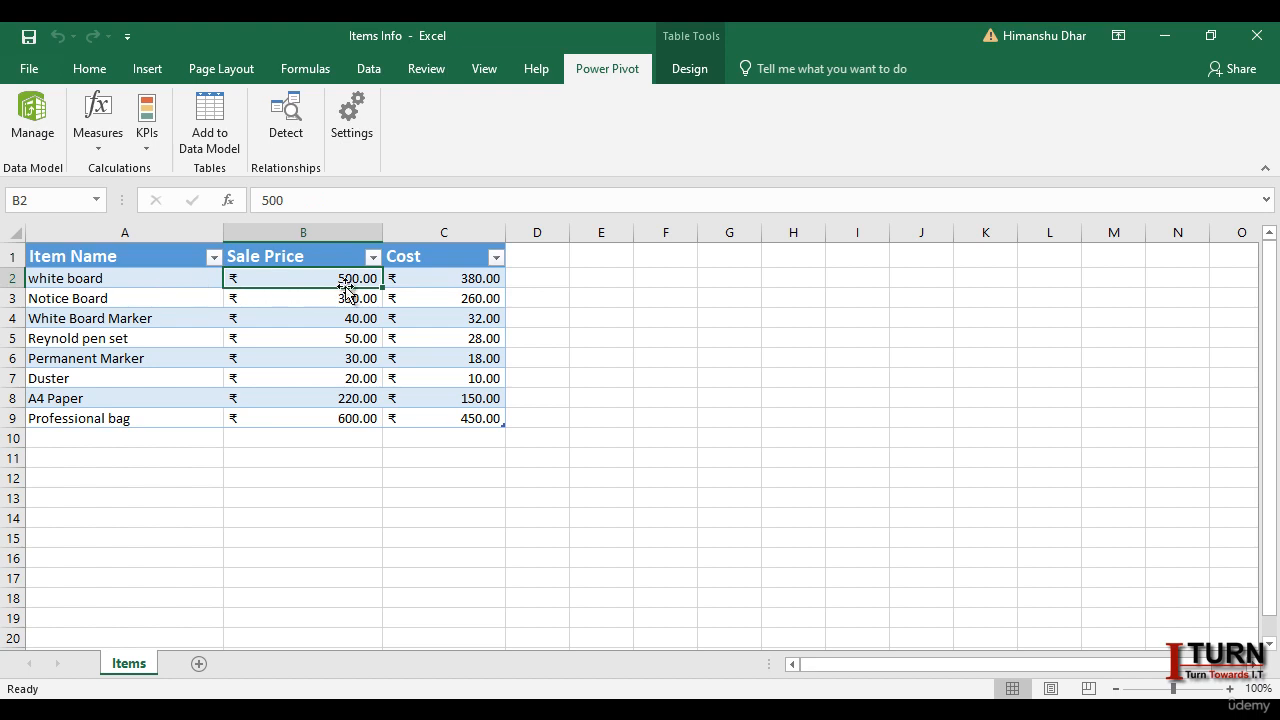
left_click(450, 283)
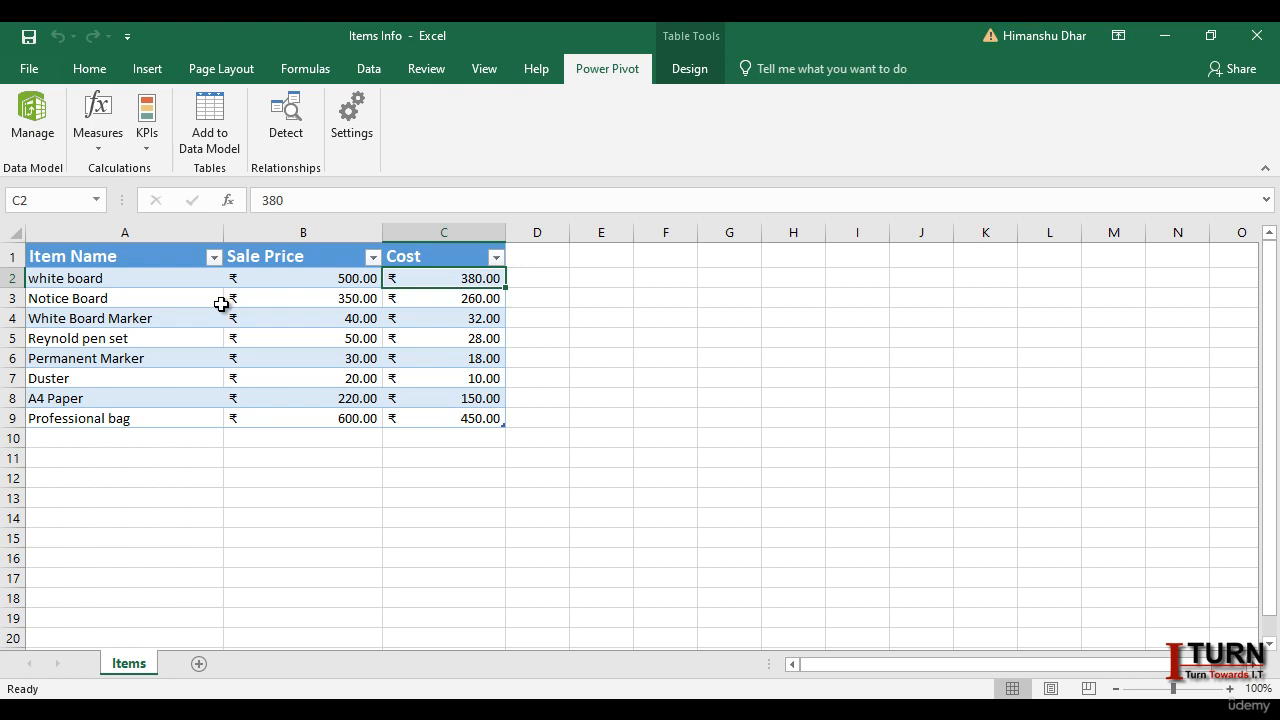
left_click(293, 279)
left_click(451, 281)
- Open the Client Info workbook from the data p folder, review its client contact and email columns, and close it
left_click(520, 711)
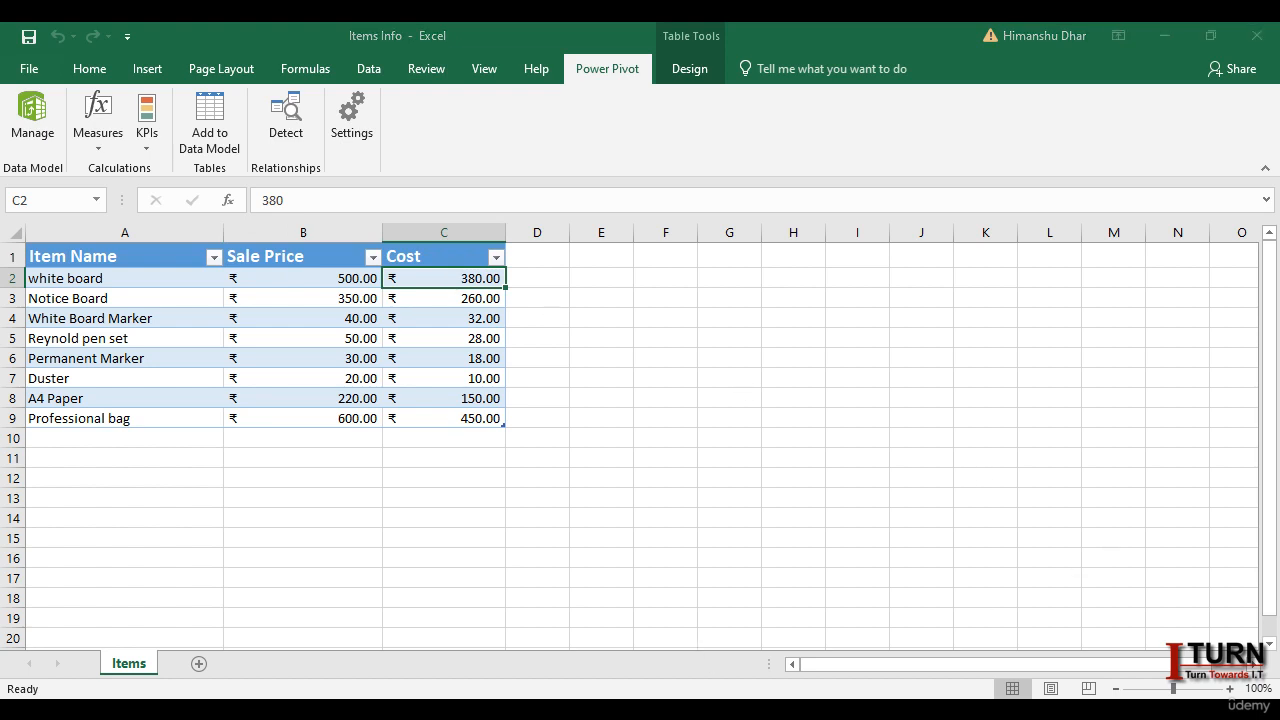
left_click(254, 408)
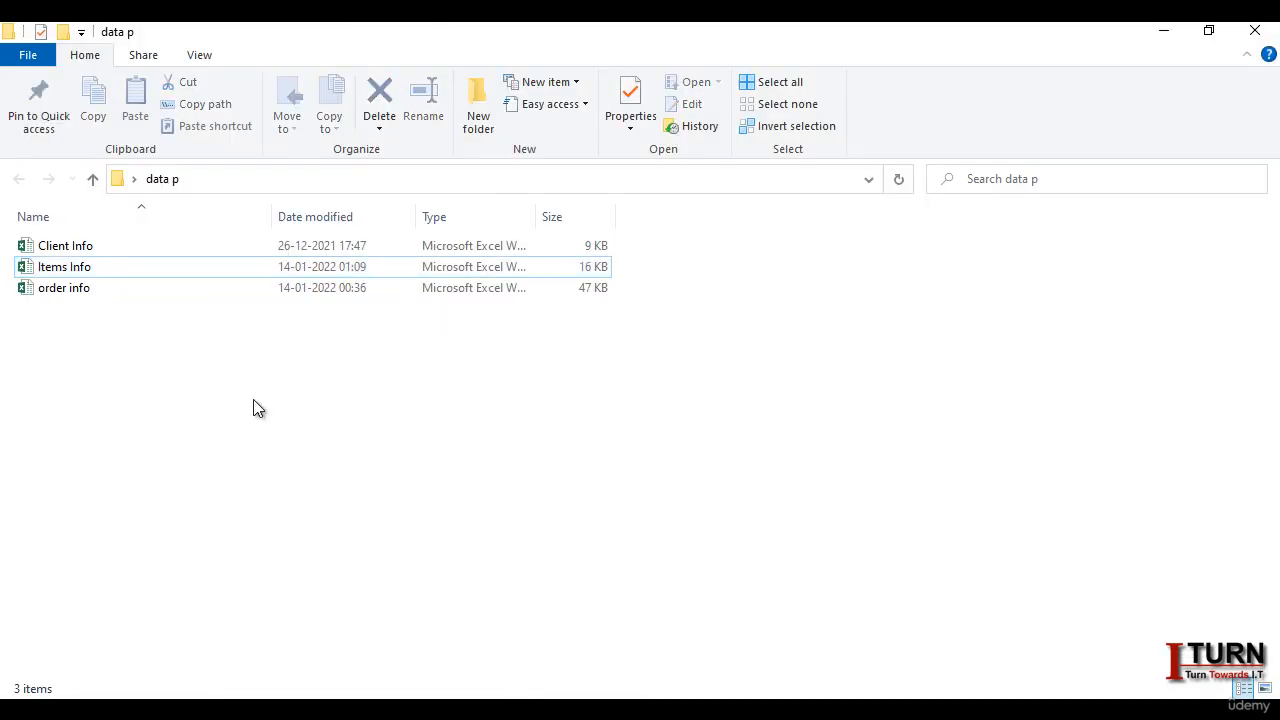
left_click(86, 252)
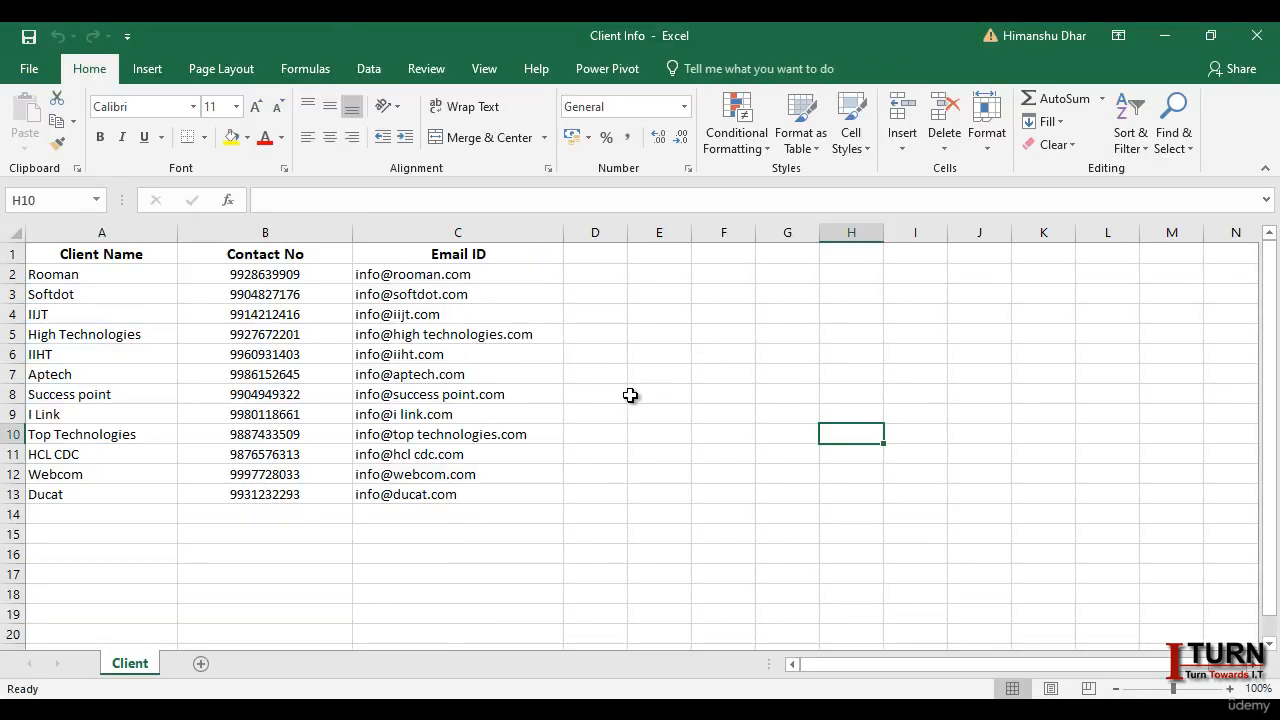
left_click(630, 395)
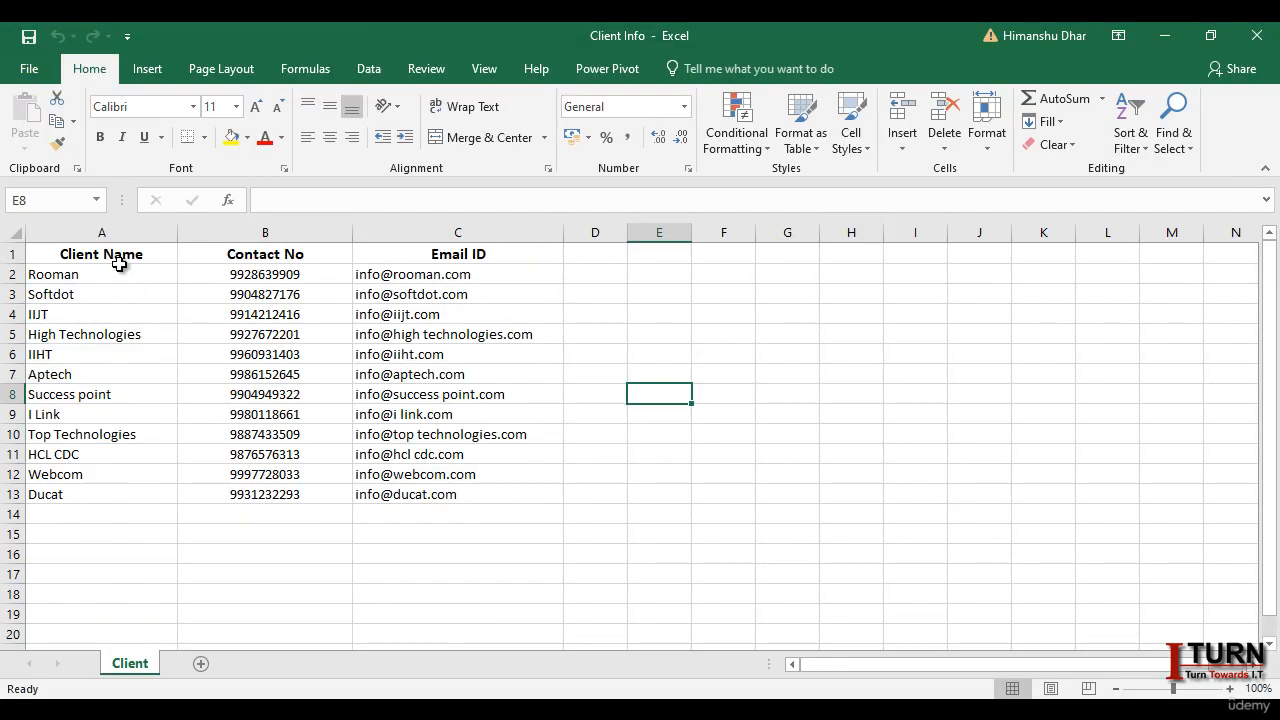
left_click(268, 256)
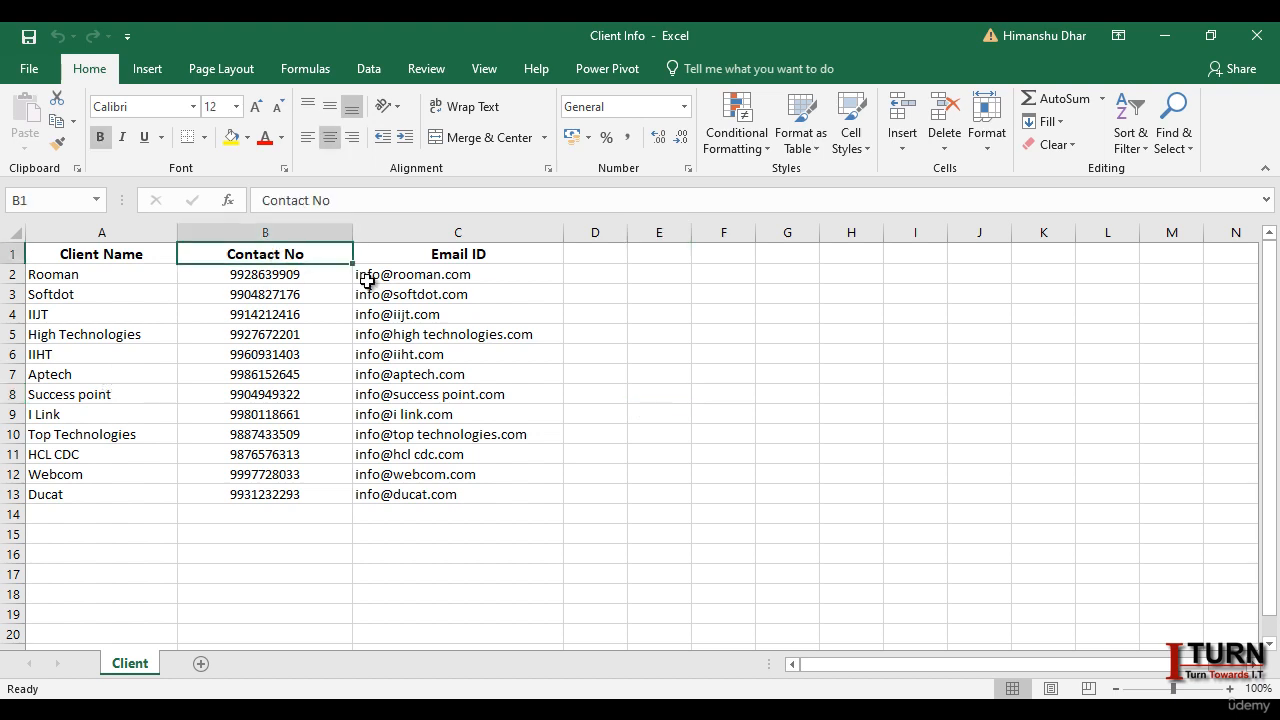
left_click(480, 255)
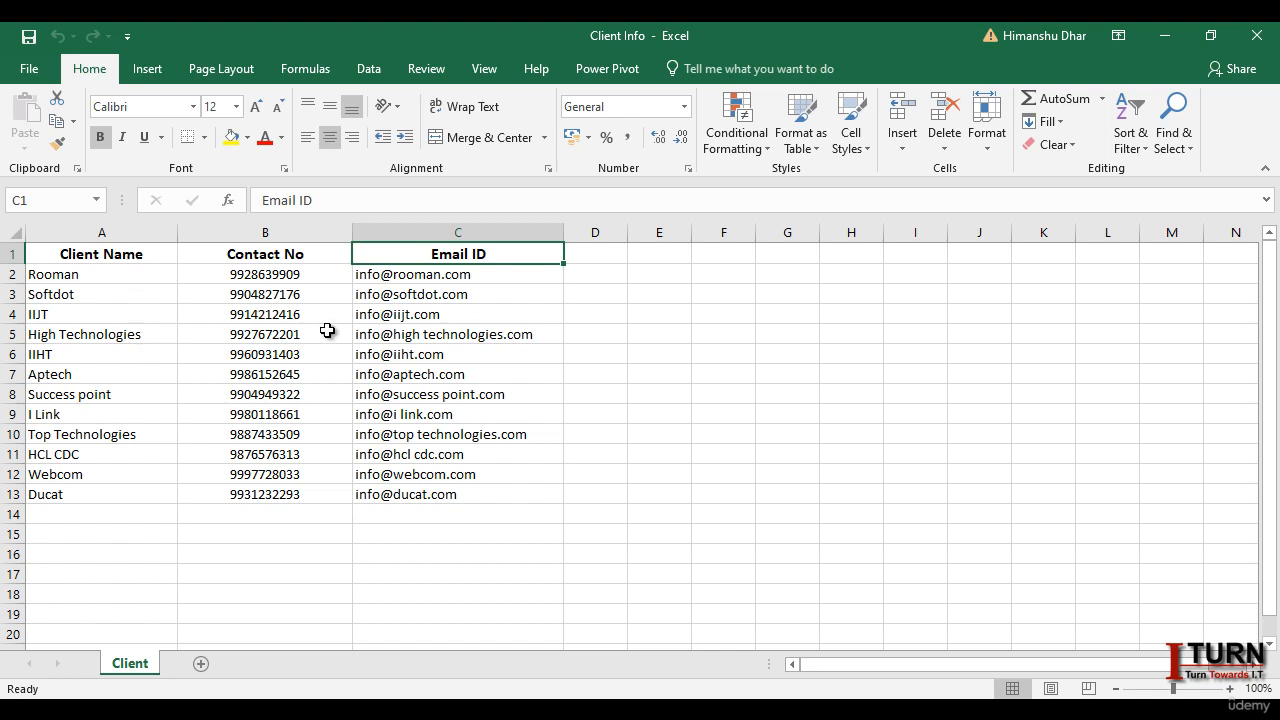
left_click(1257, 35)
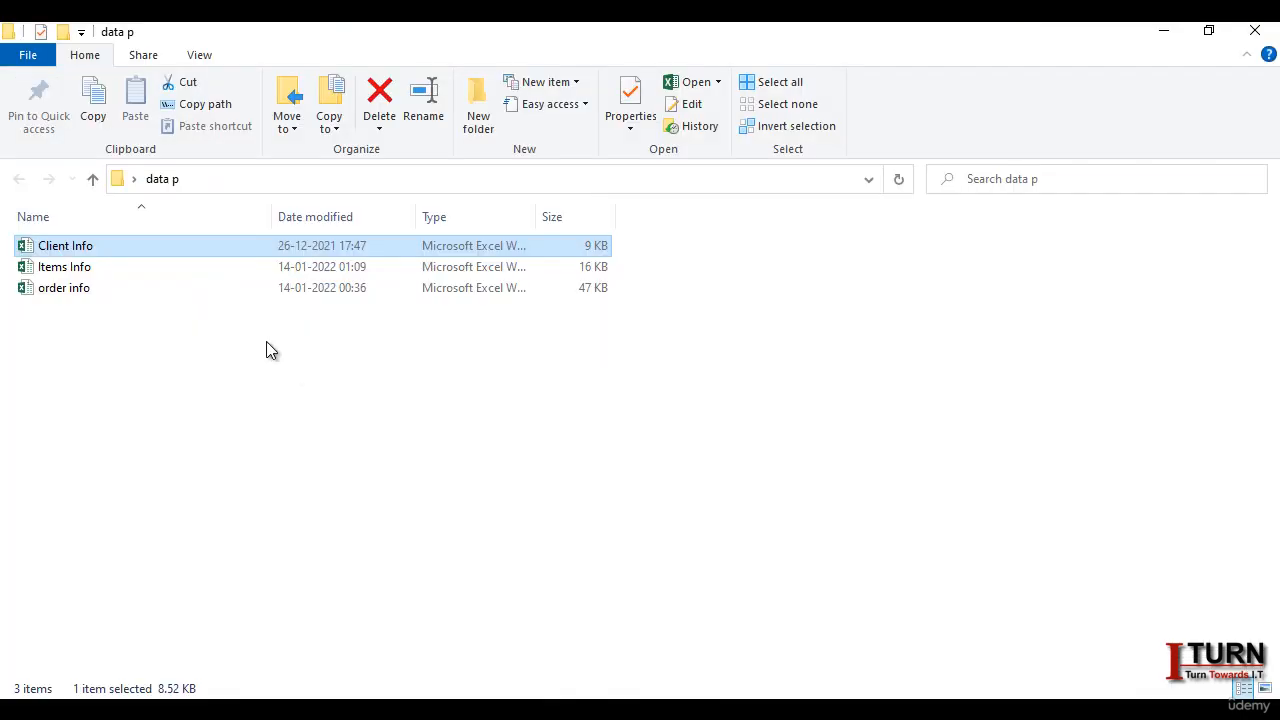
- Open the order info workbook, review its order columns including Number Sold, and close it to return to Items Info
double_click(83, 289)
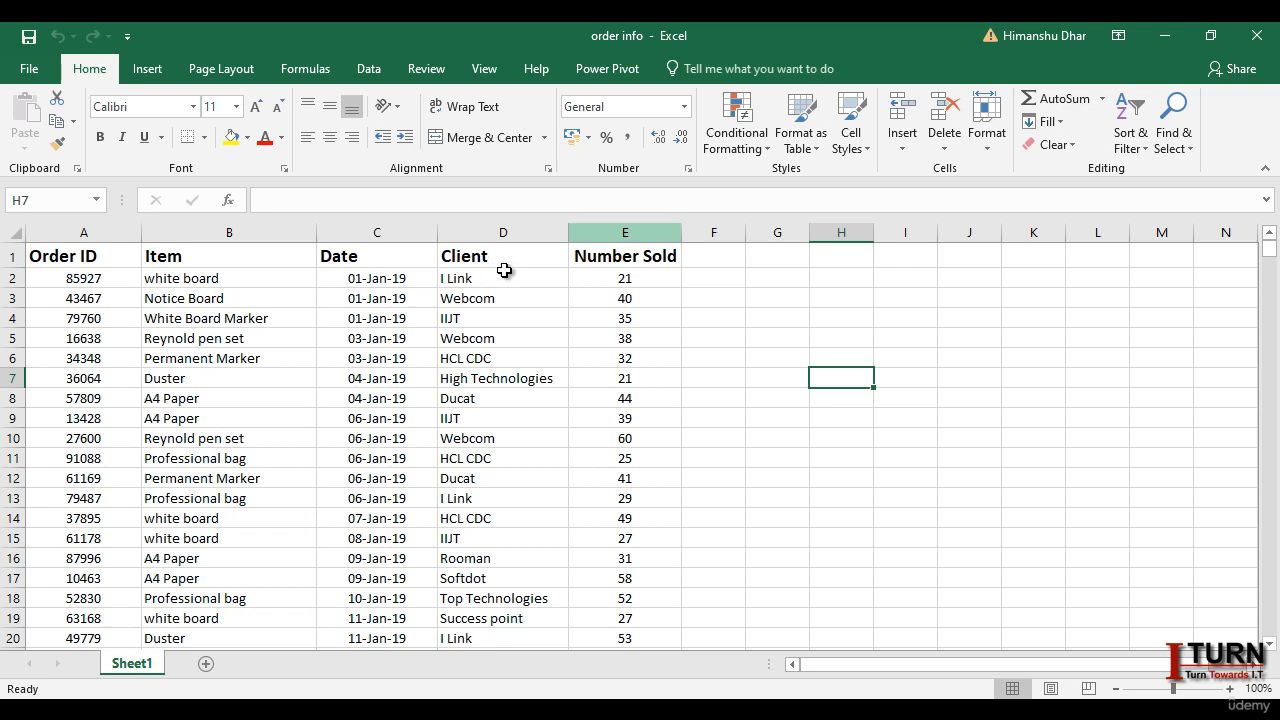
left_click(612, 281)
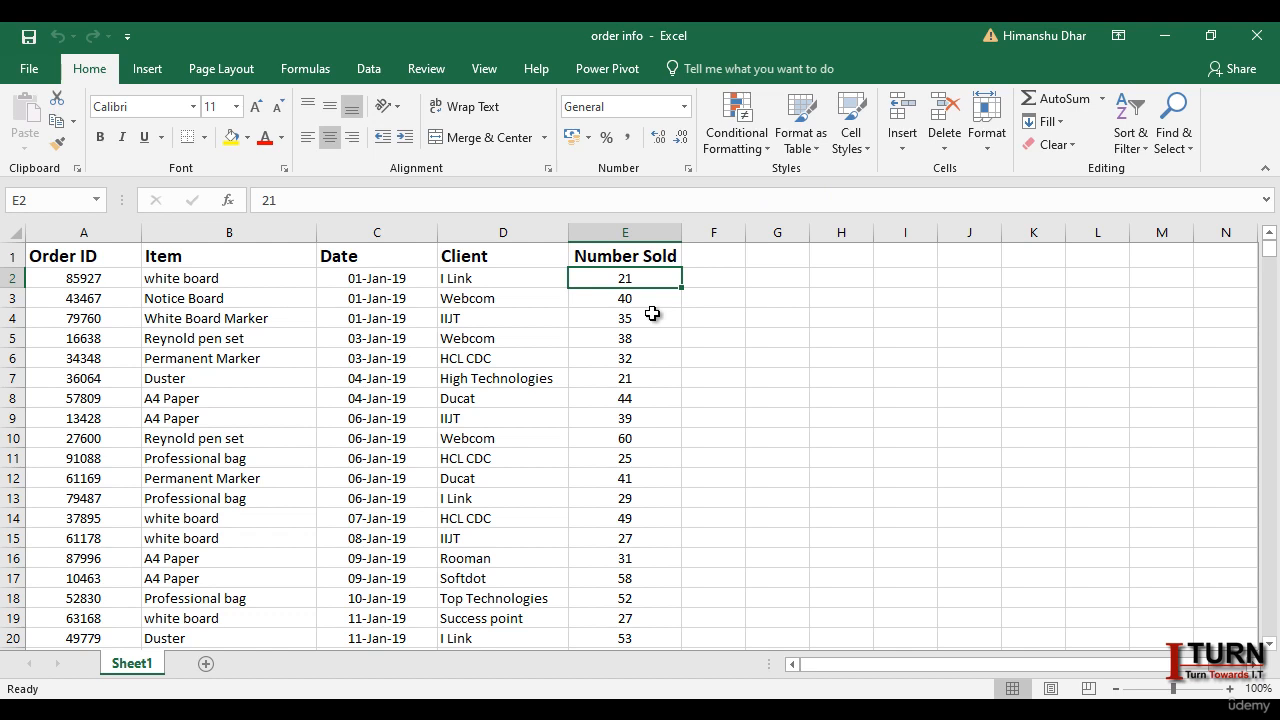
left_click(1257, 35)
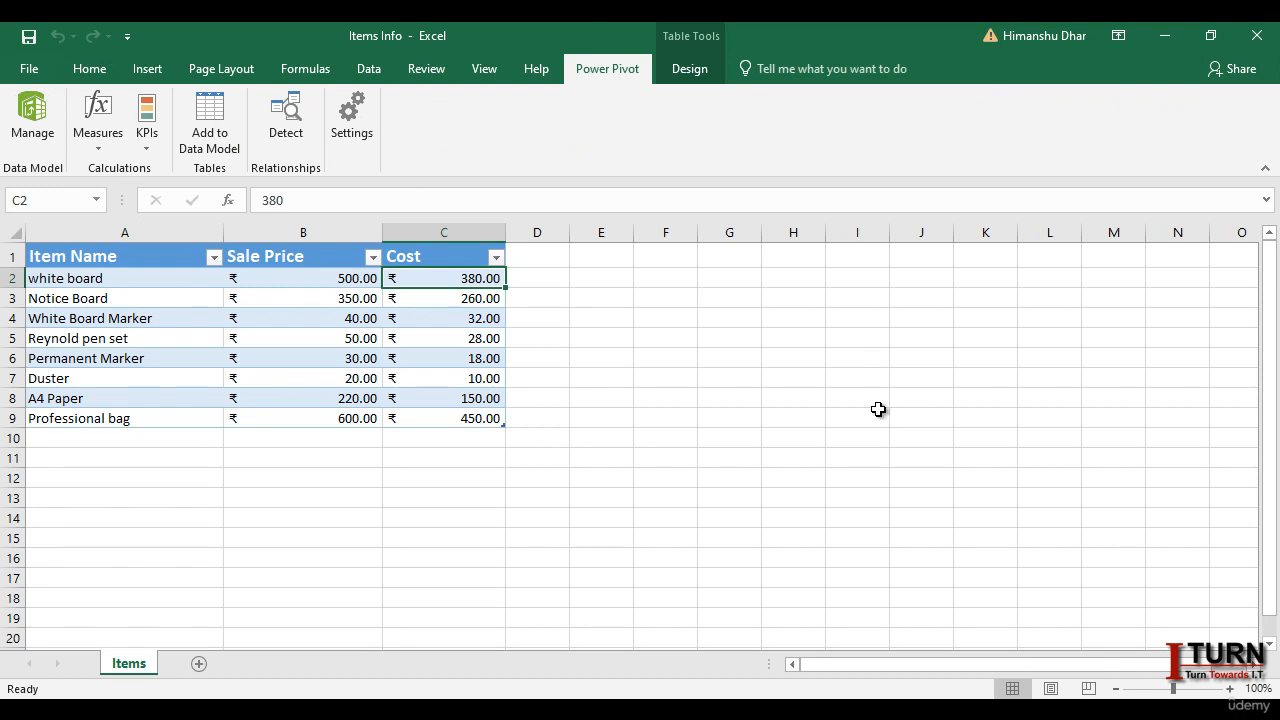
left_click(720, 416)
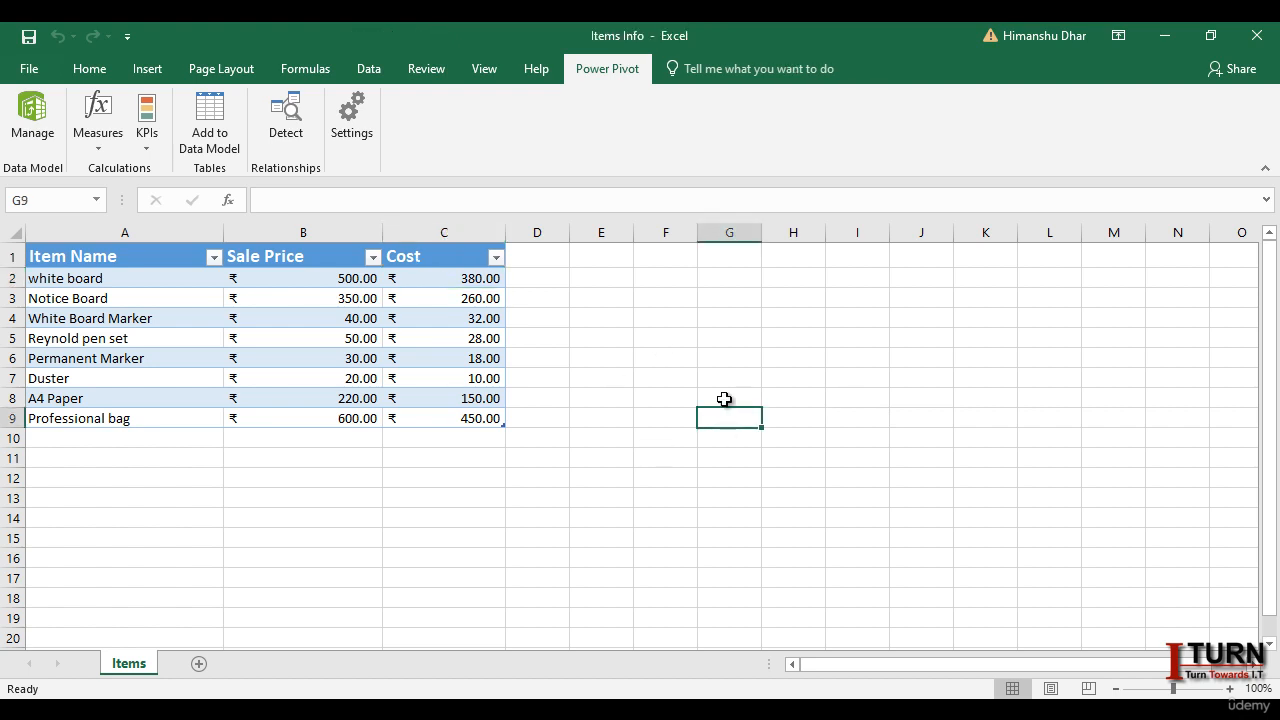
- Open the Power Pivot data model window and look through the database and data service import sources
left_click(37, 130)
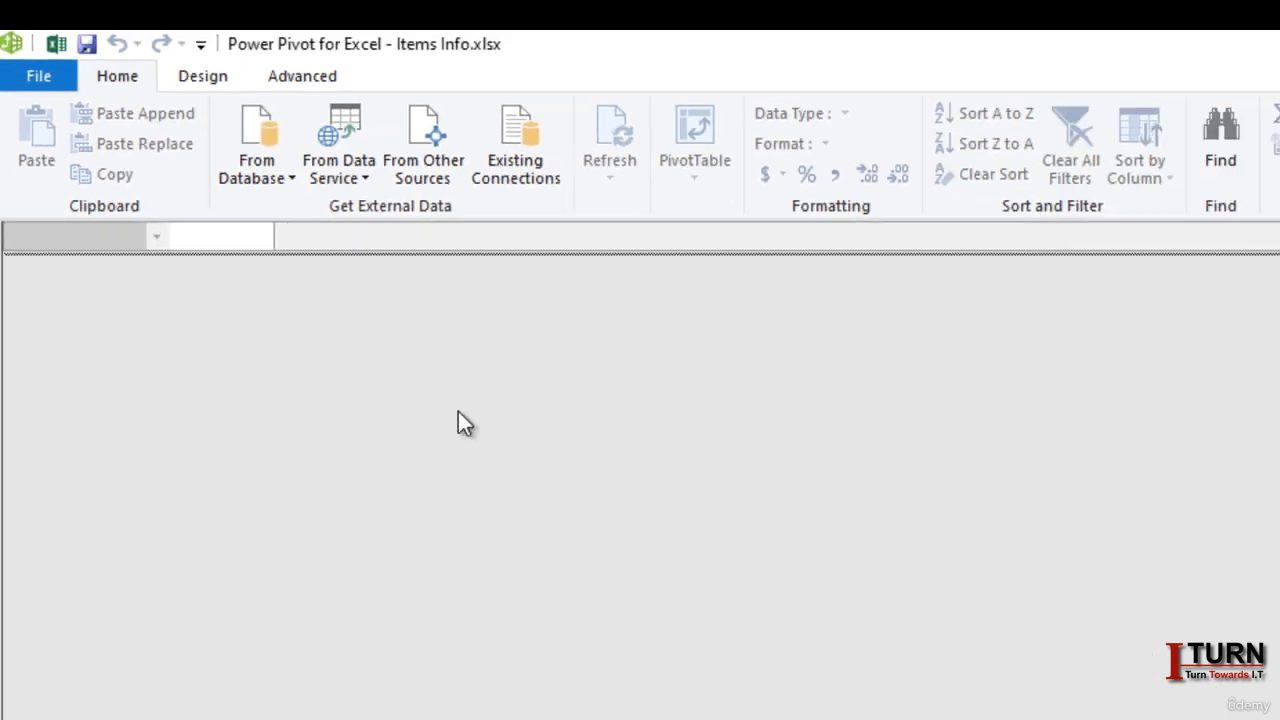
left_click(213, 130)
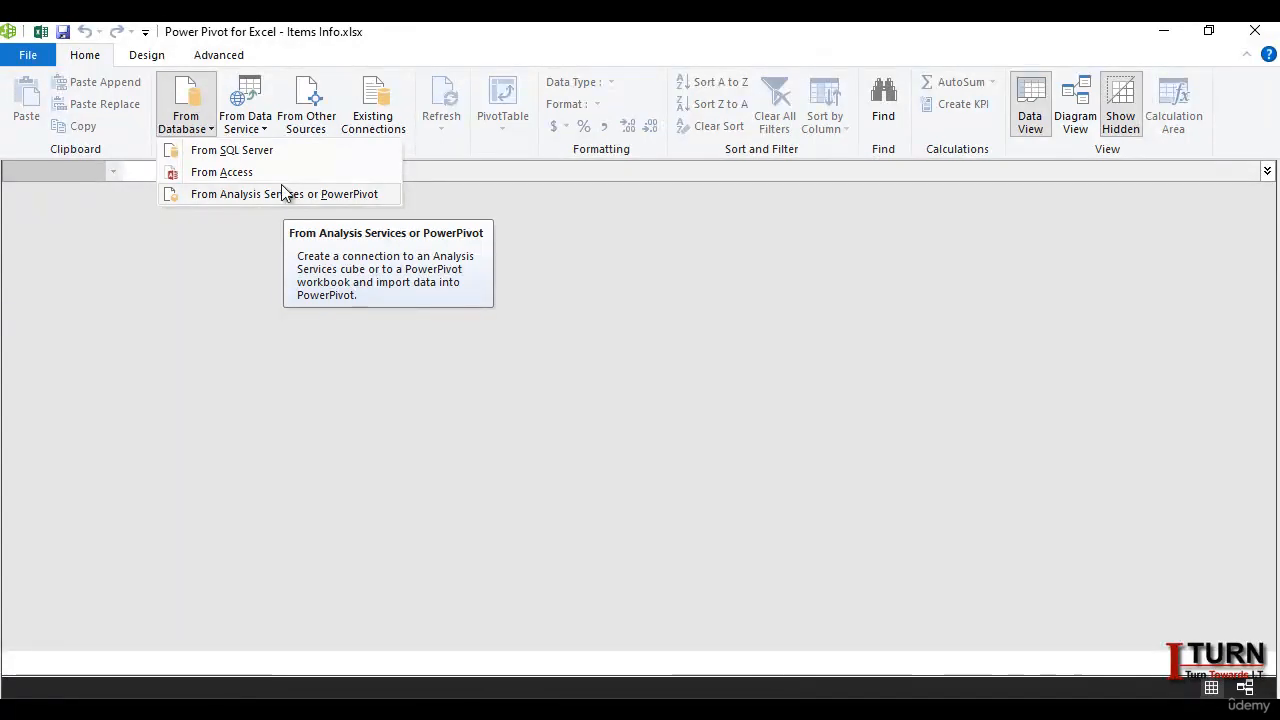
left_click(263, 133)
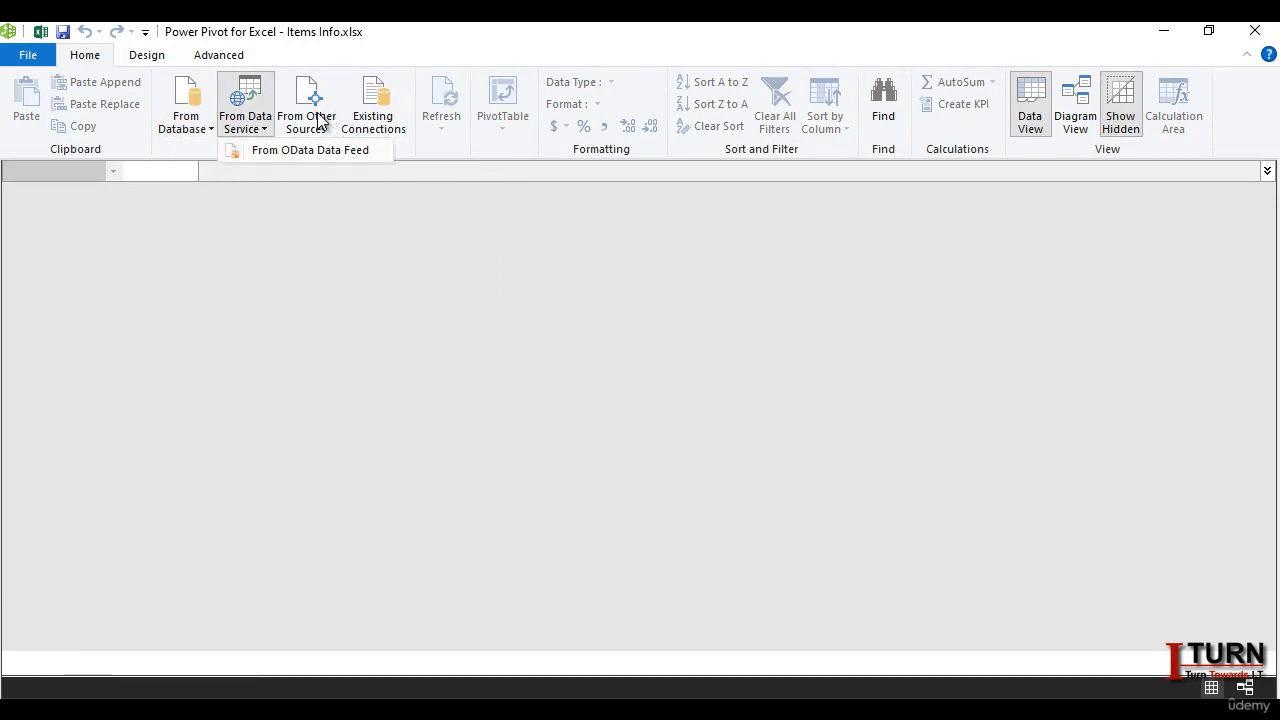
- Start an import from an Excel file and set the friendly connection name to Excel order
left_click(318, 116)
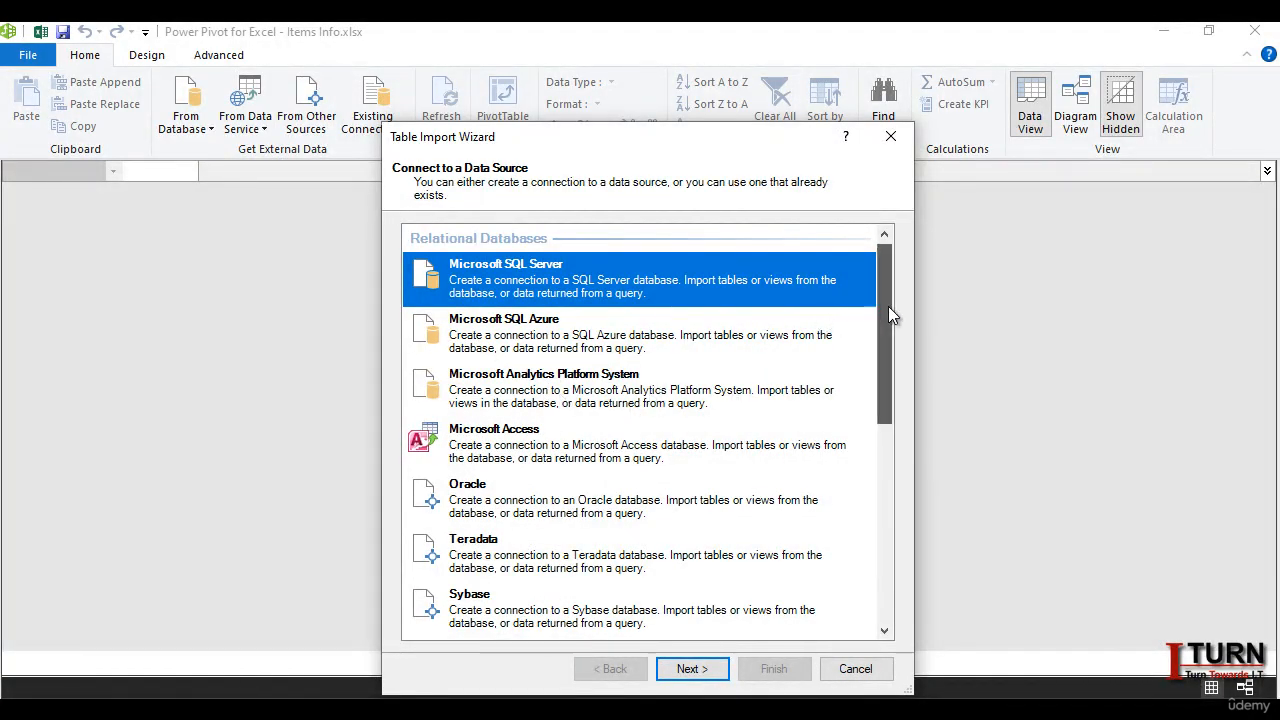
left_click_drag(888, 306, 885, 512)
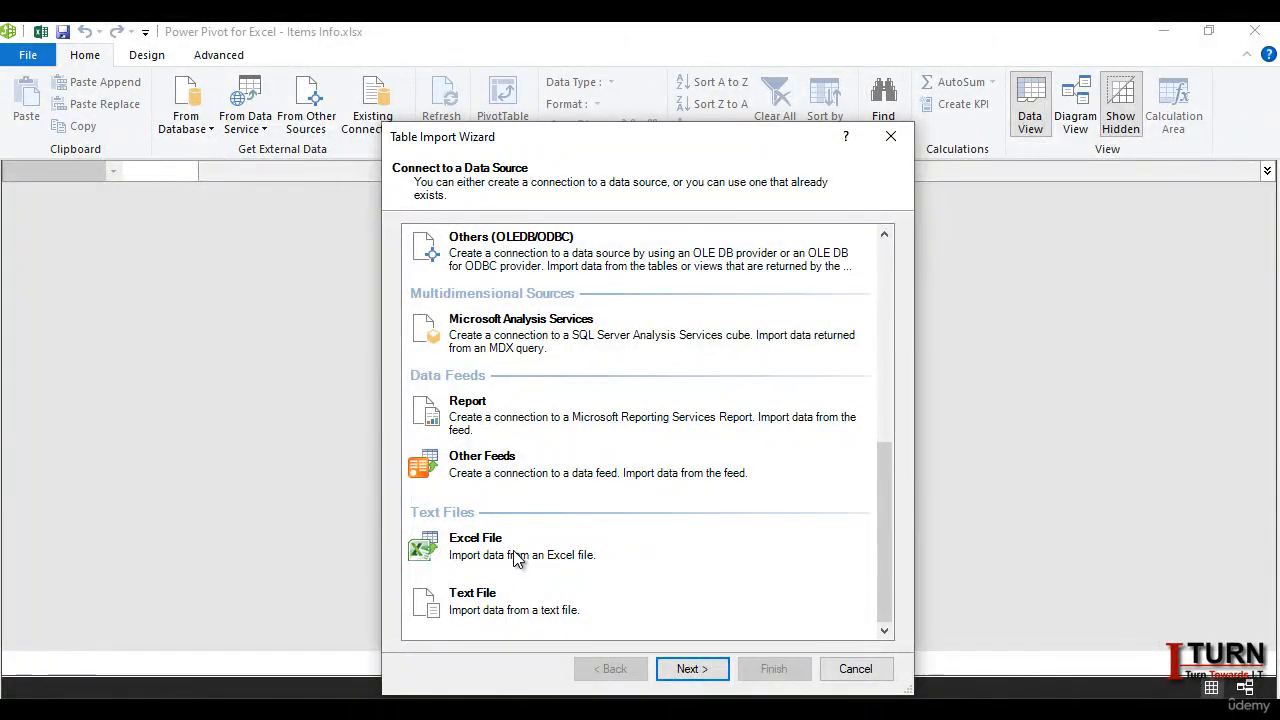
left_click(517, 558)
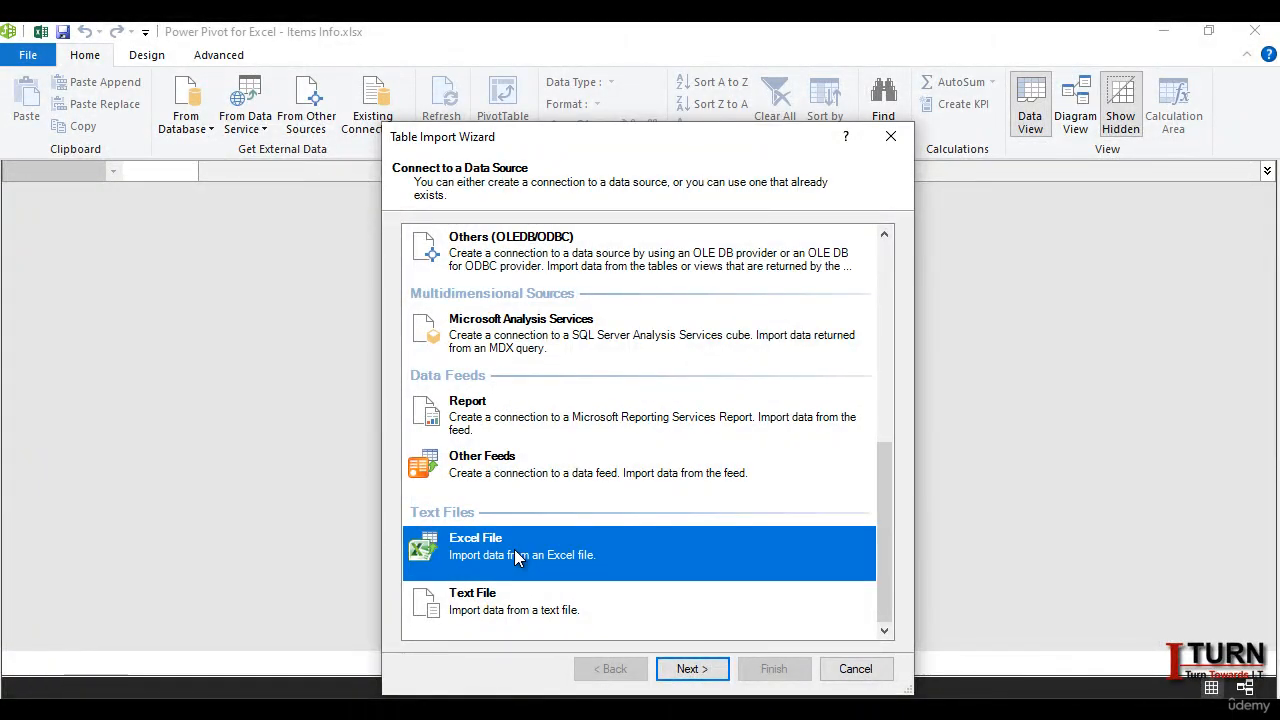
left_click(709, 673)
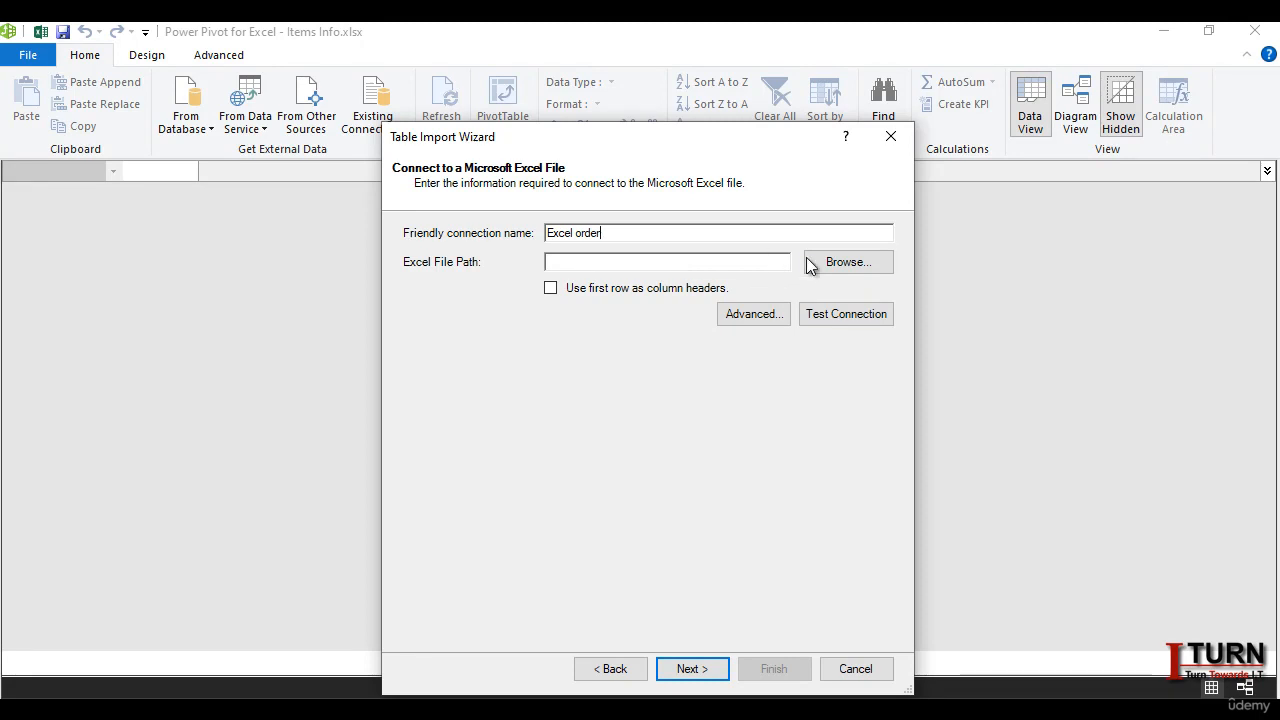
- Connect to the order info workbook in the data p folder, using its first row as column headers
left_click(834, 270)
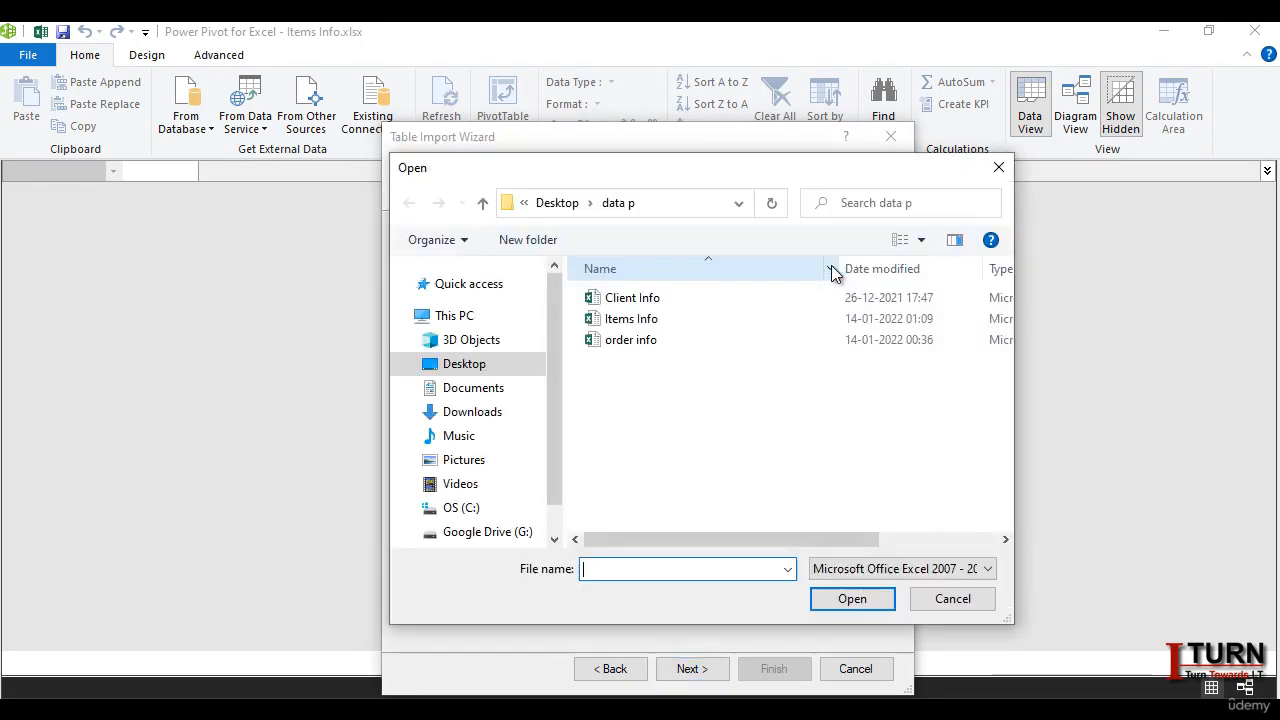
left_click(636, 342)
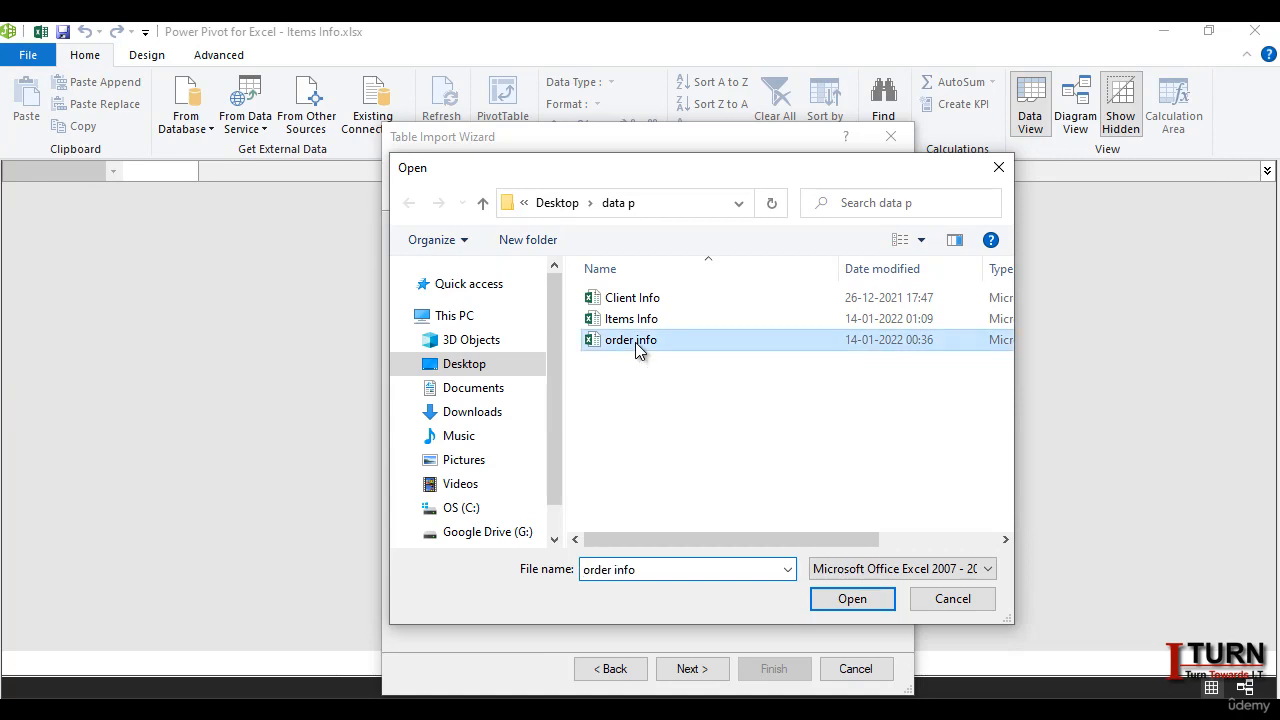
left_click(852, 598)
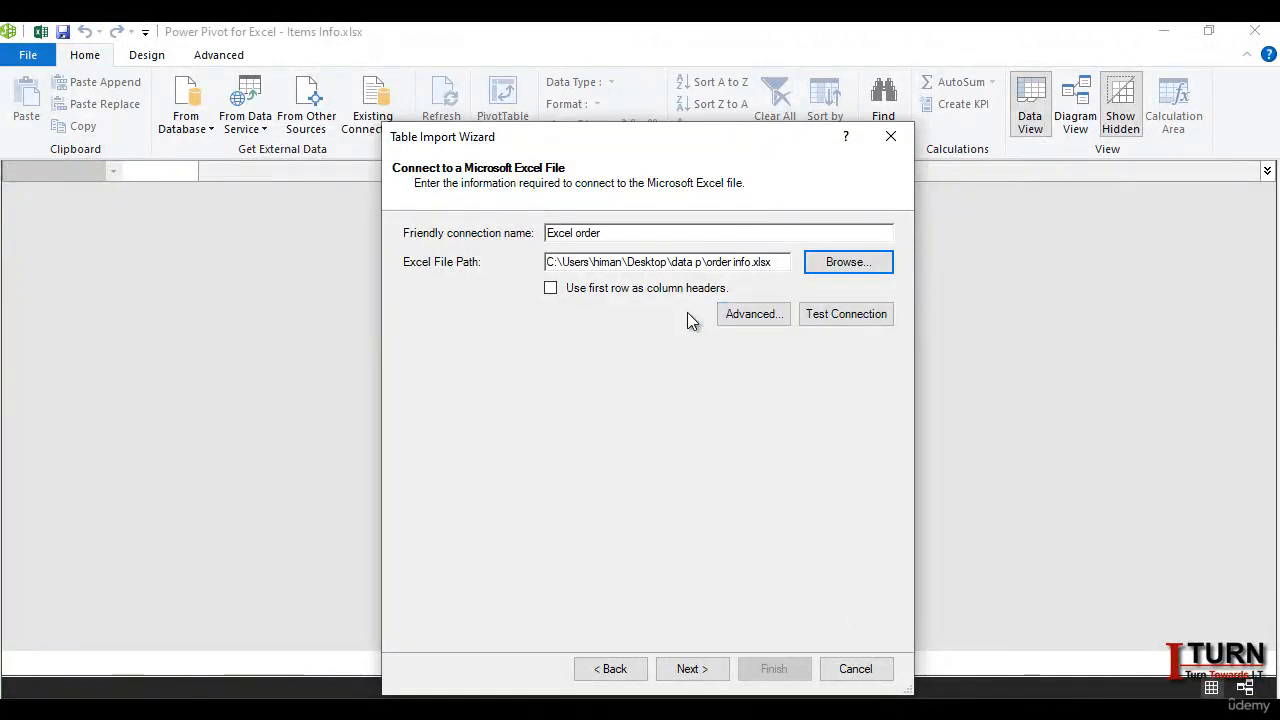
left_click(551, 289)
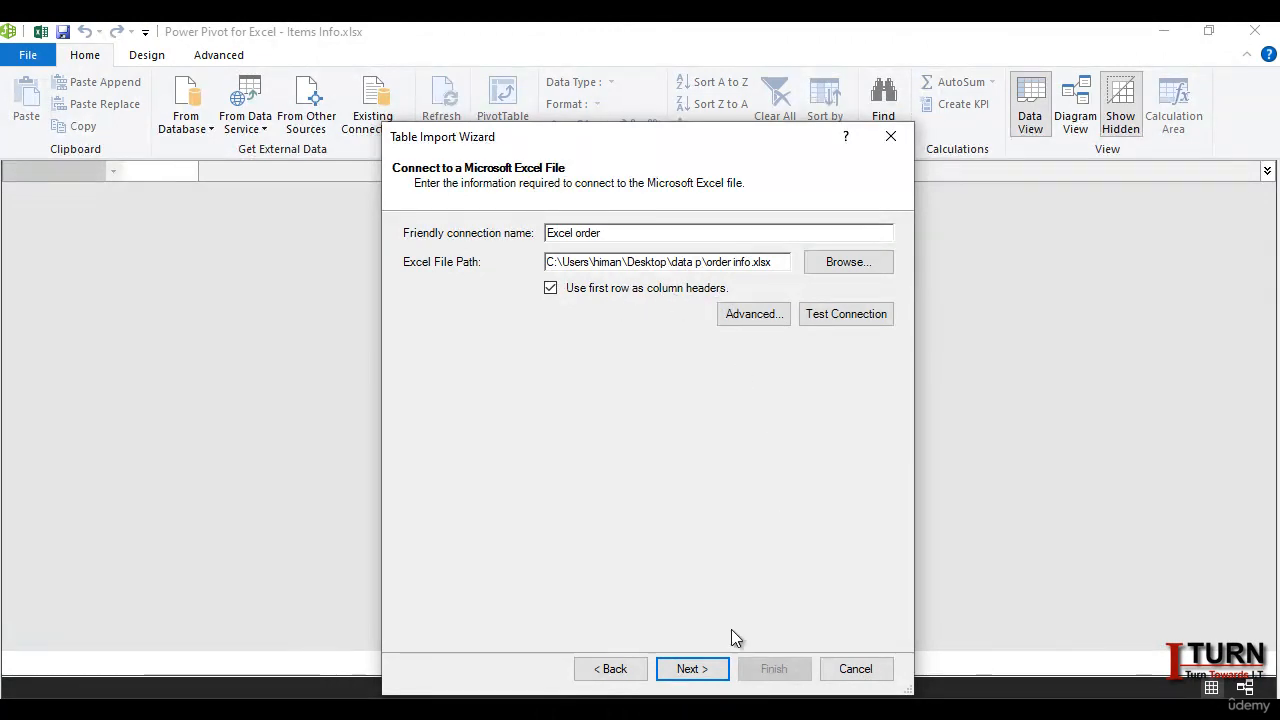
left_click(690, 668)
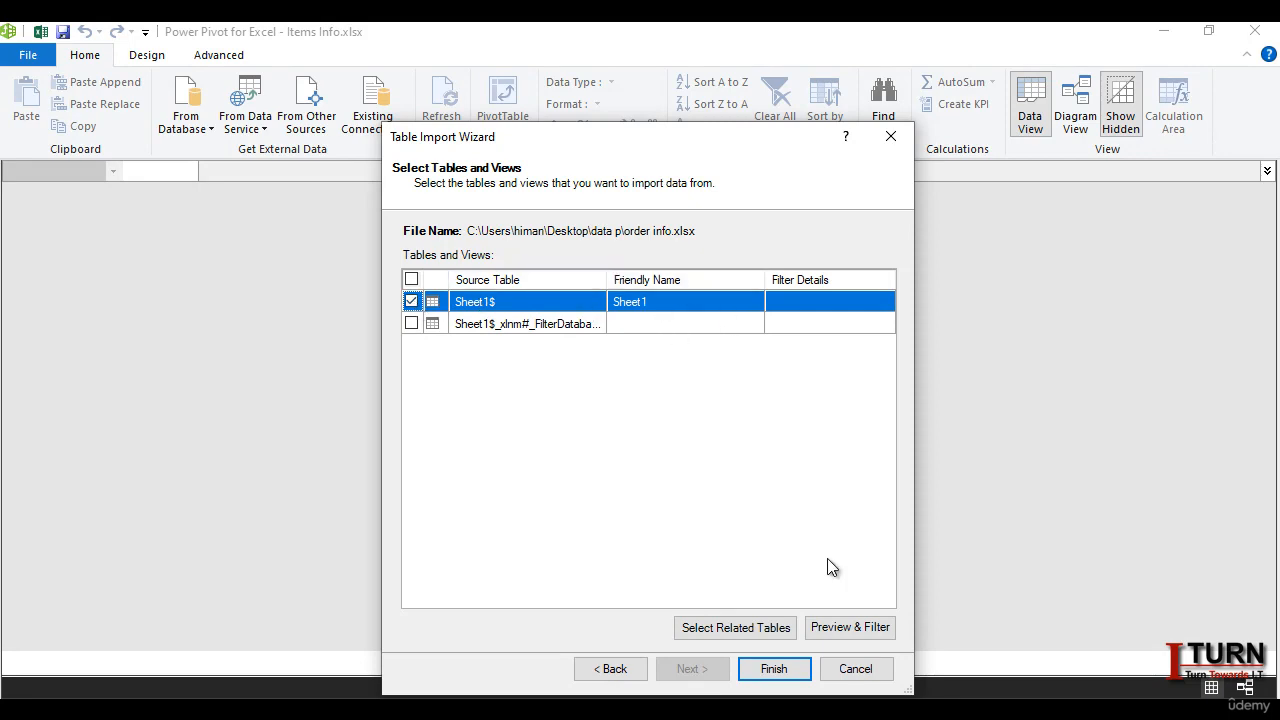
- Preview the Sheet1$ order table with all its columns, import it into the data model and close the import wizard
left_click(852, 628)
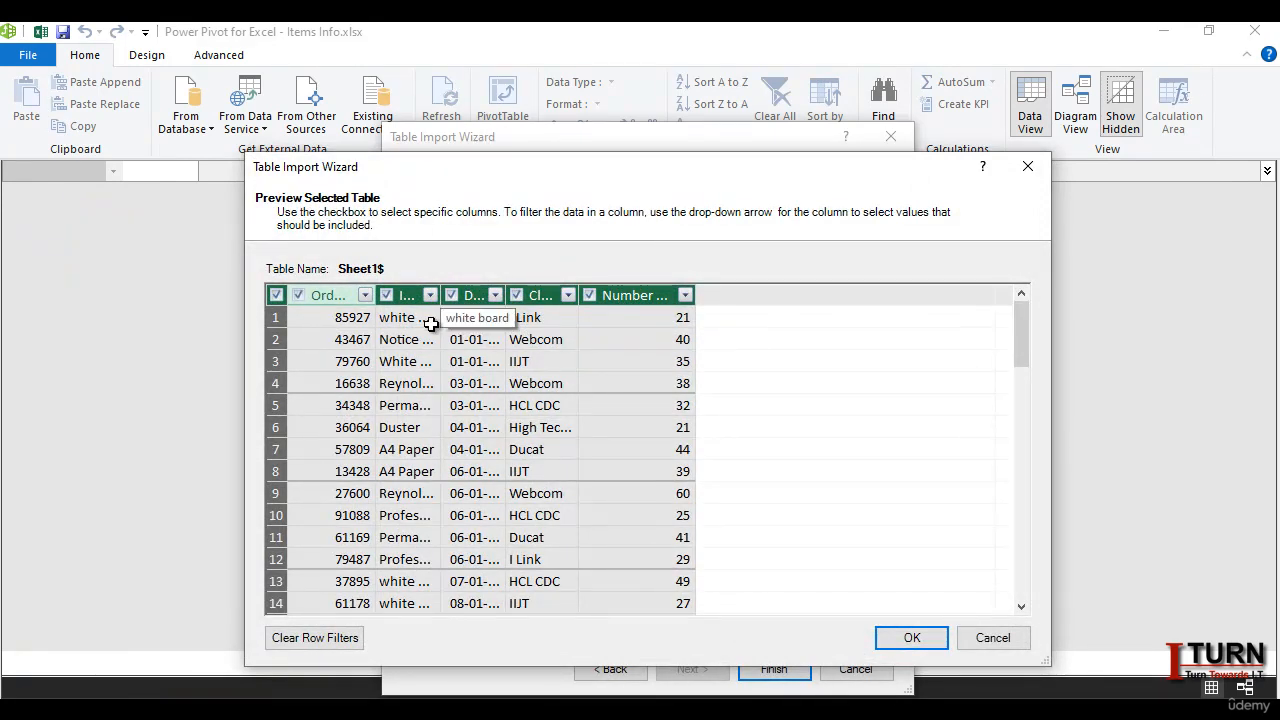
left_click(911, 640)
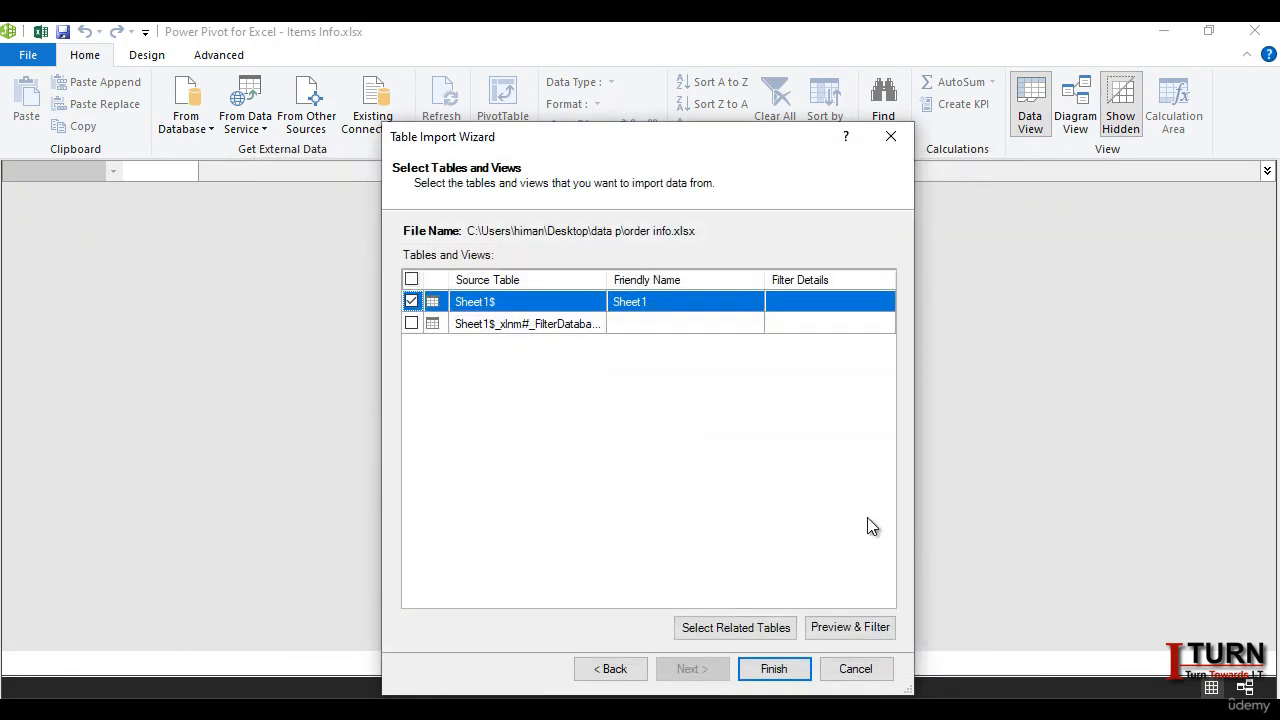
left_click(774, 669)
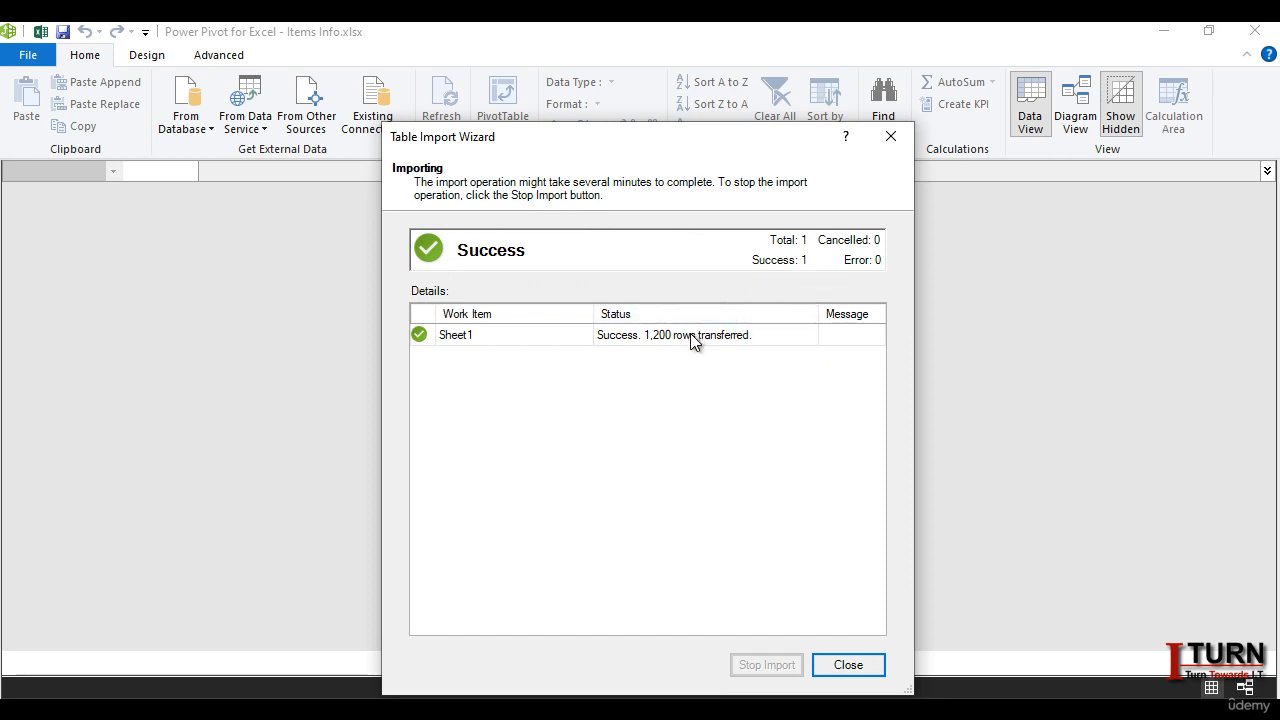
left_click(865, 670)
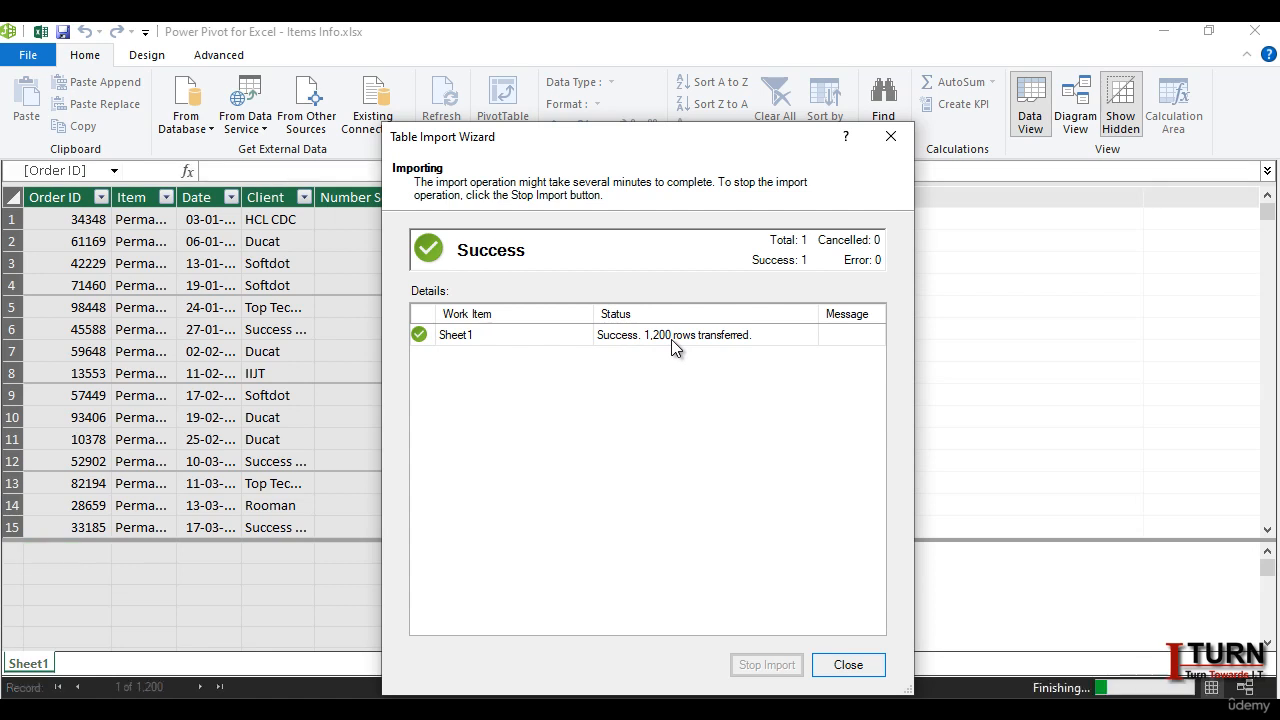
left_click(848, 664)
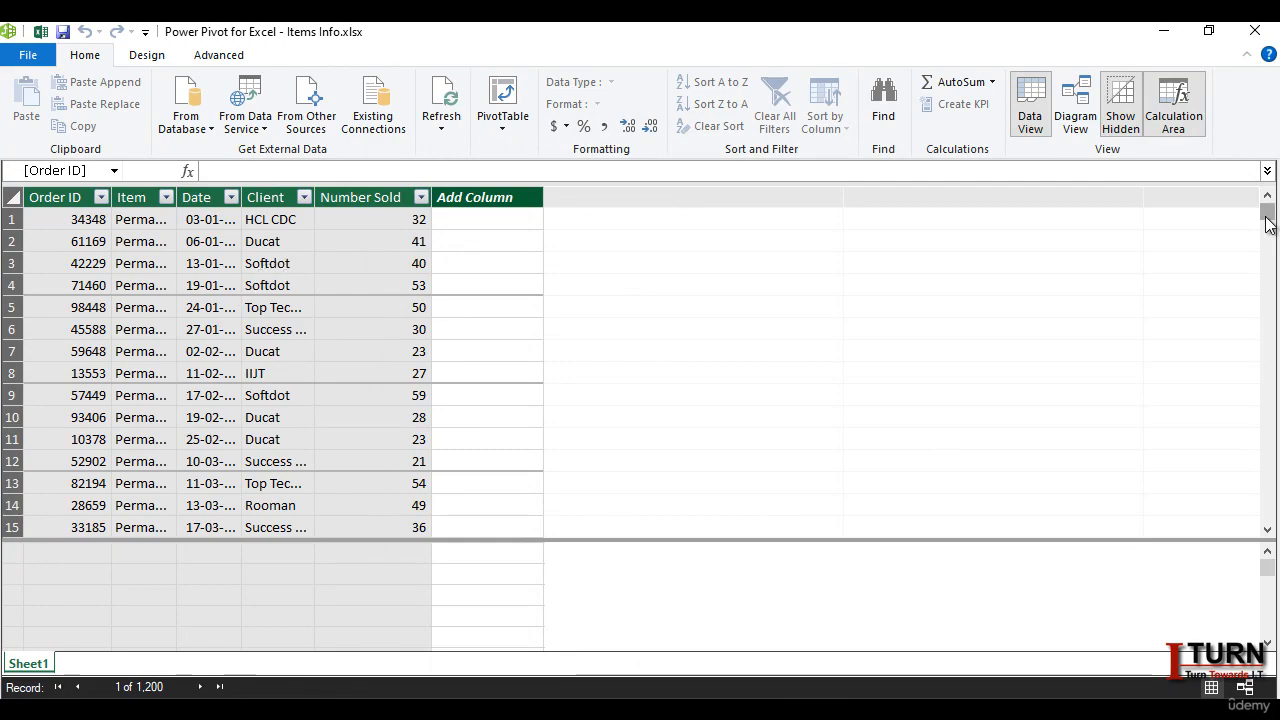
- Widen the Item and Date columns of the imported order table to show more of their contents
mouse_move(1268, 224)
left_mouse_down()
mouse_move(1268, 350)
mouse_move(1270, 218)
left_mouse_up()
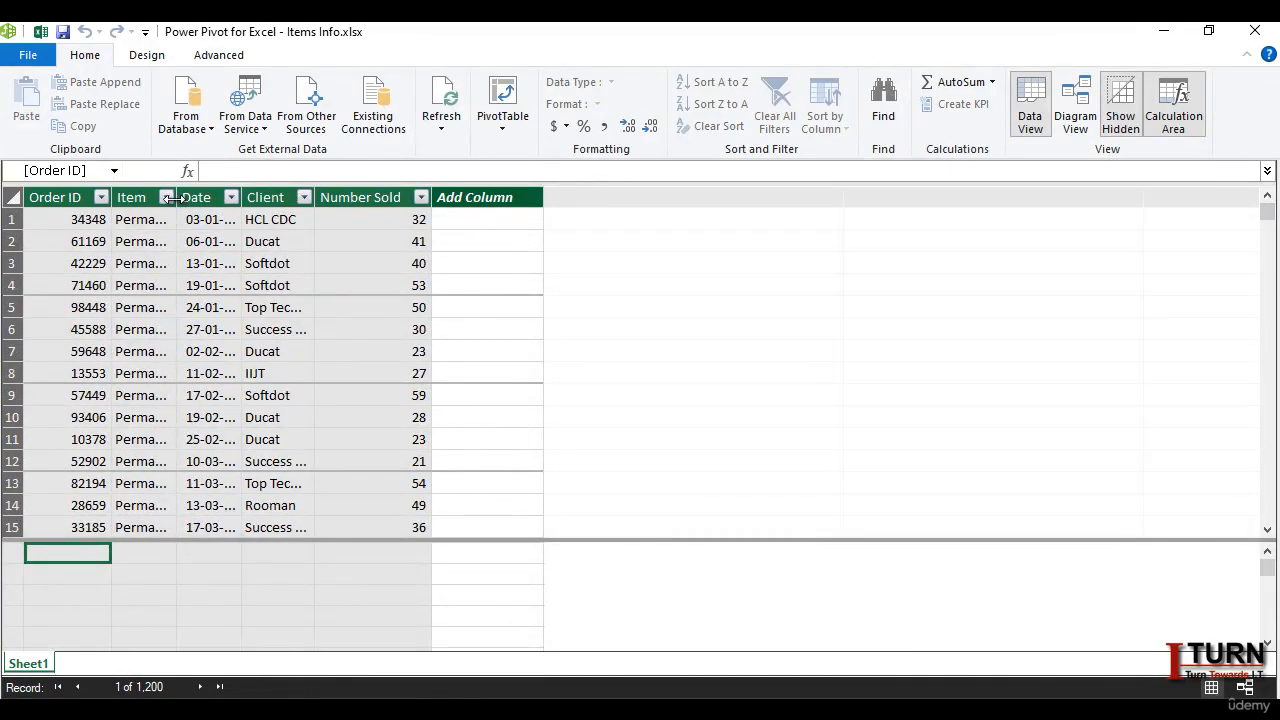
left_click_drag(177, 201, 217, 201)
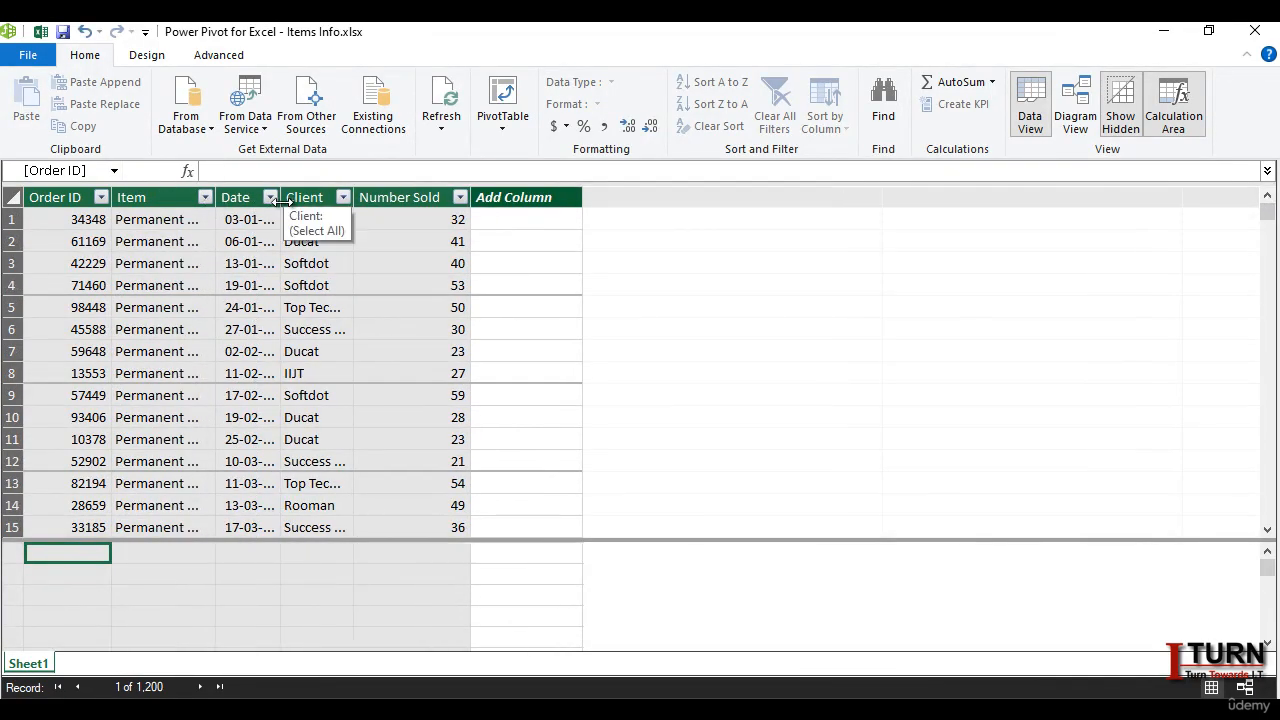
mouse_move(353, 201)
left_mouse_down()
mouse_move(338, 202)
mouse_move(365, 201)
left_mouse_up()
- Format the order table's Date column with the 14 March 2001 date style
left_click(310, 222)
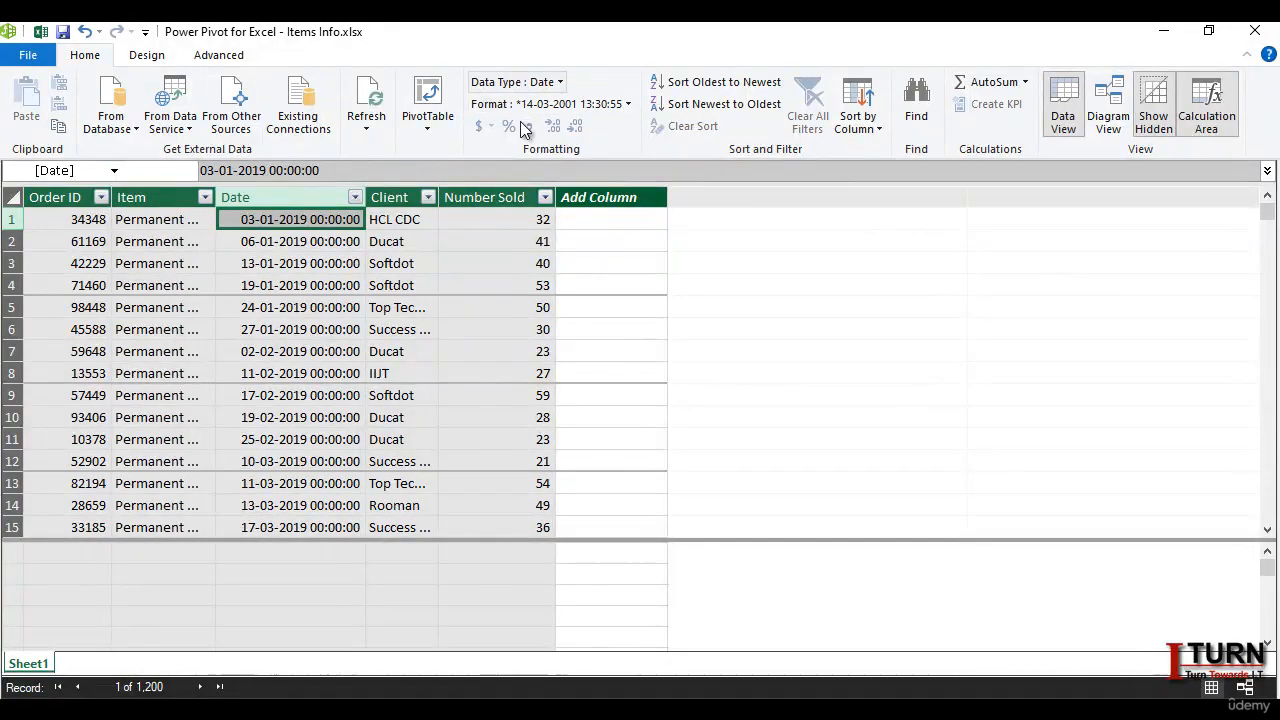
left_click(628, 105)
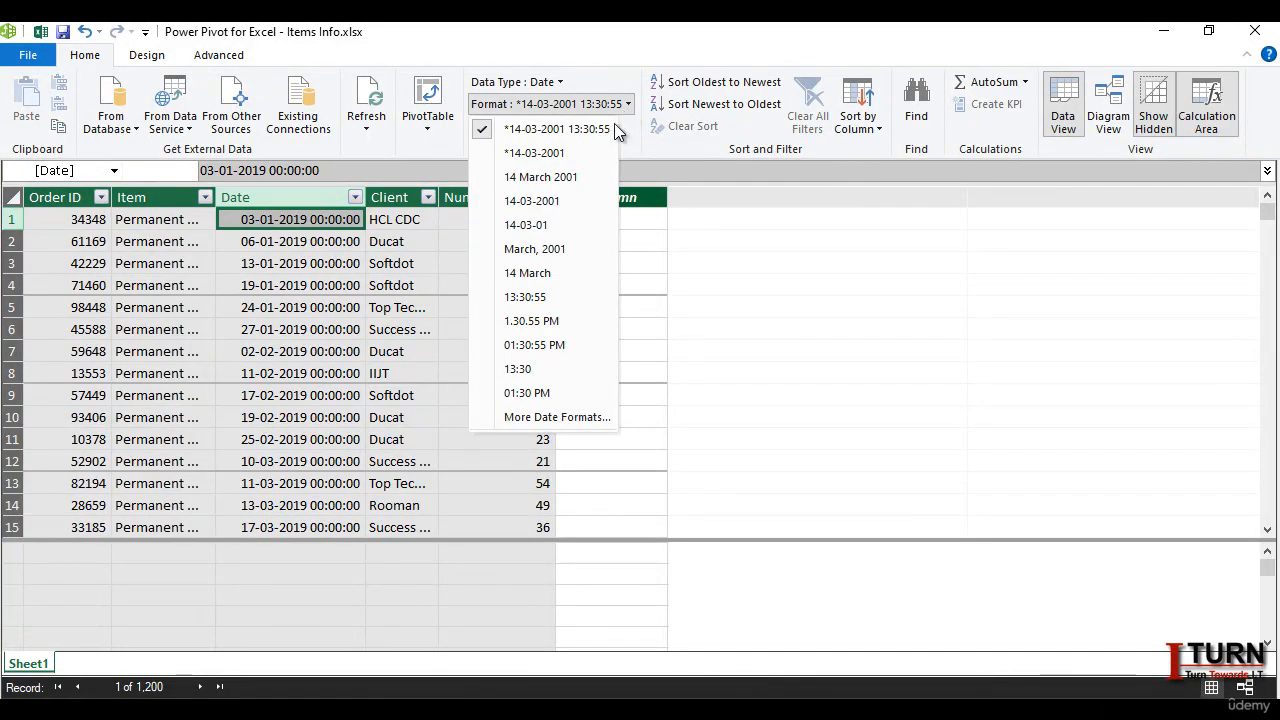
left_click(560, 177)
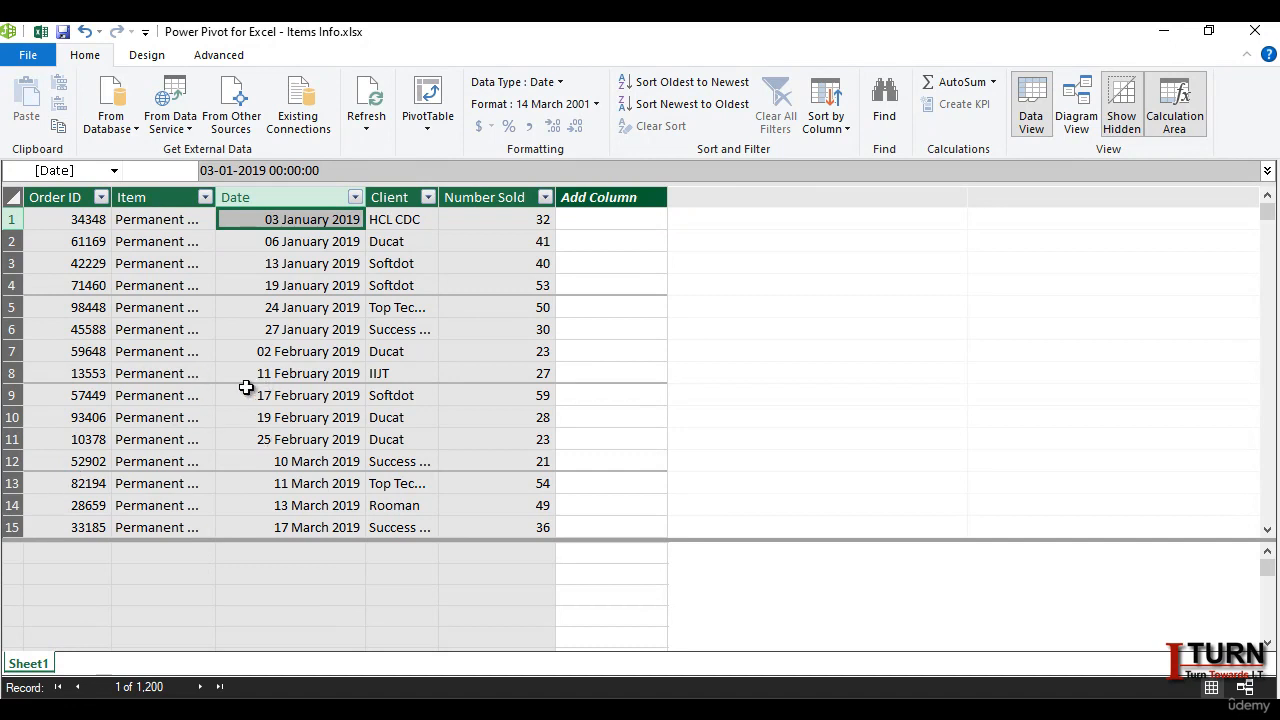
- Rename the Sheet1 table in the data model as order info
double_click(40, 665)
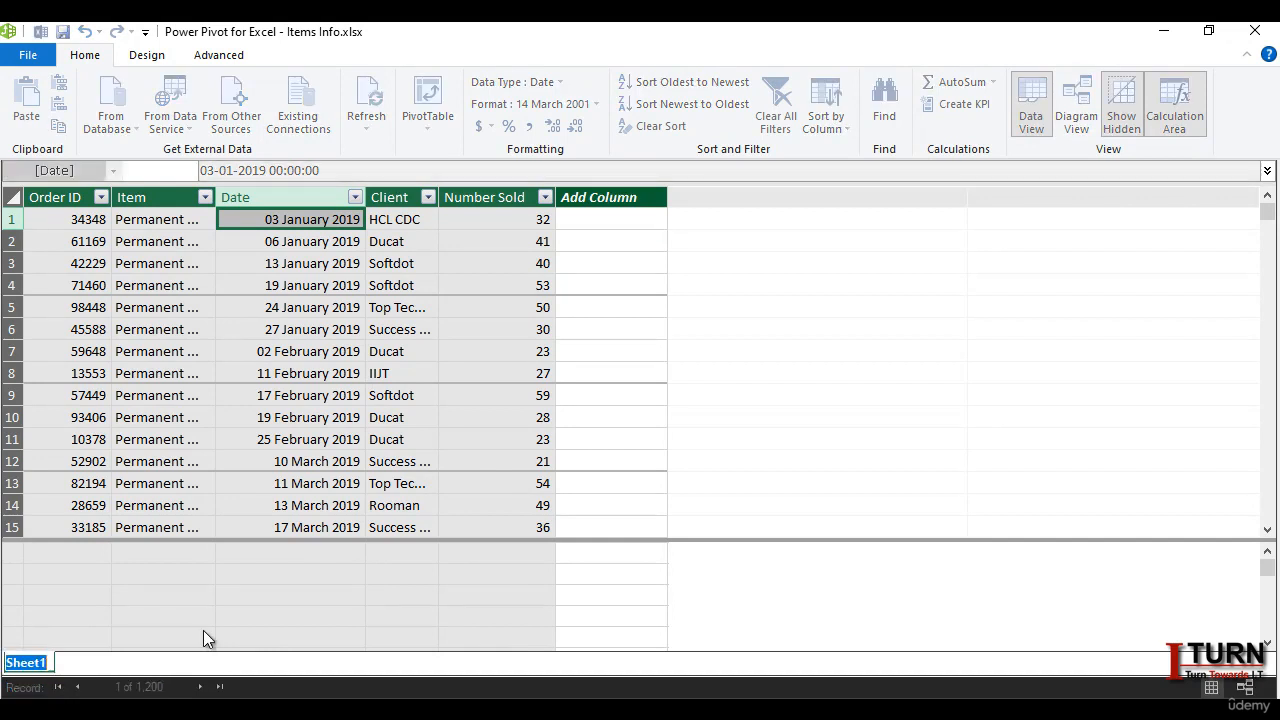
type("order info")
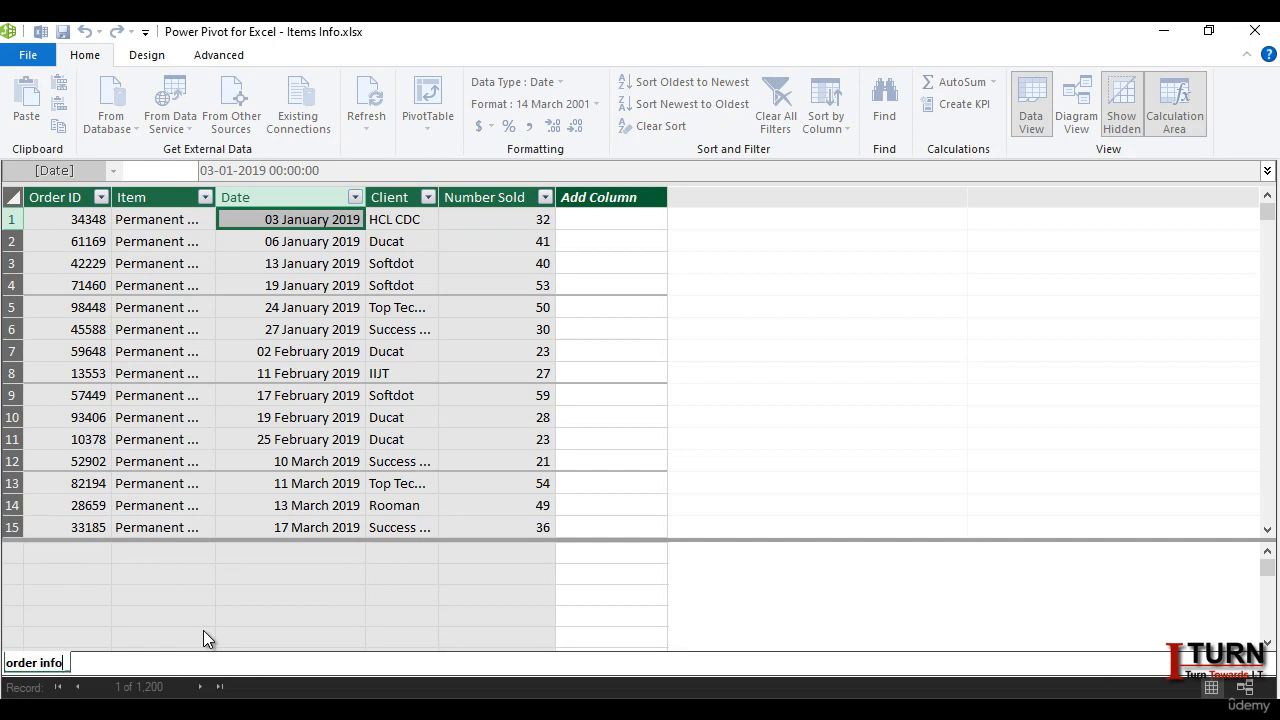
key("Return")
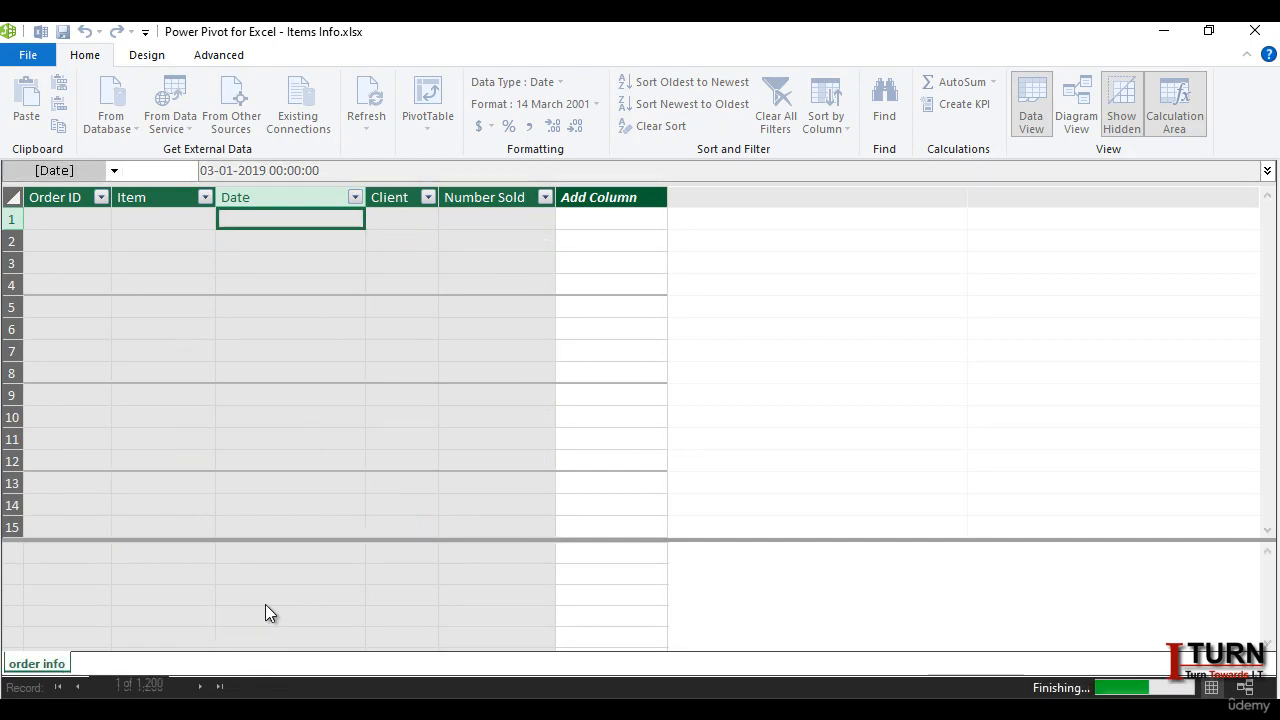
left_click(265, 604)
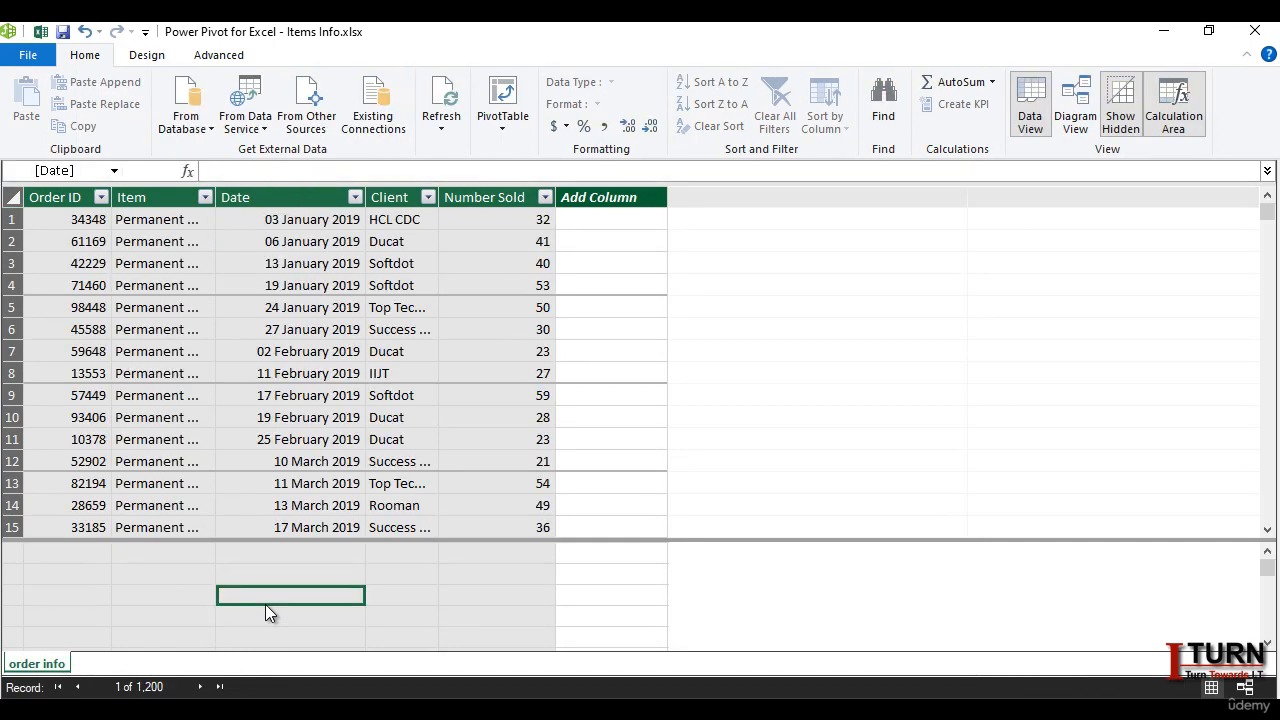
- Start another import from an Excel file and set the friendly connection name to Excel Client
left_click(319, 119)
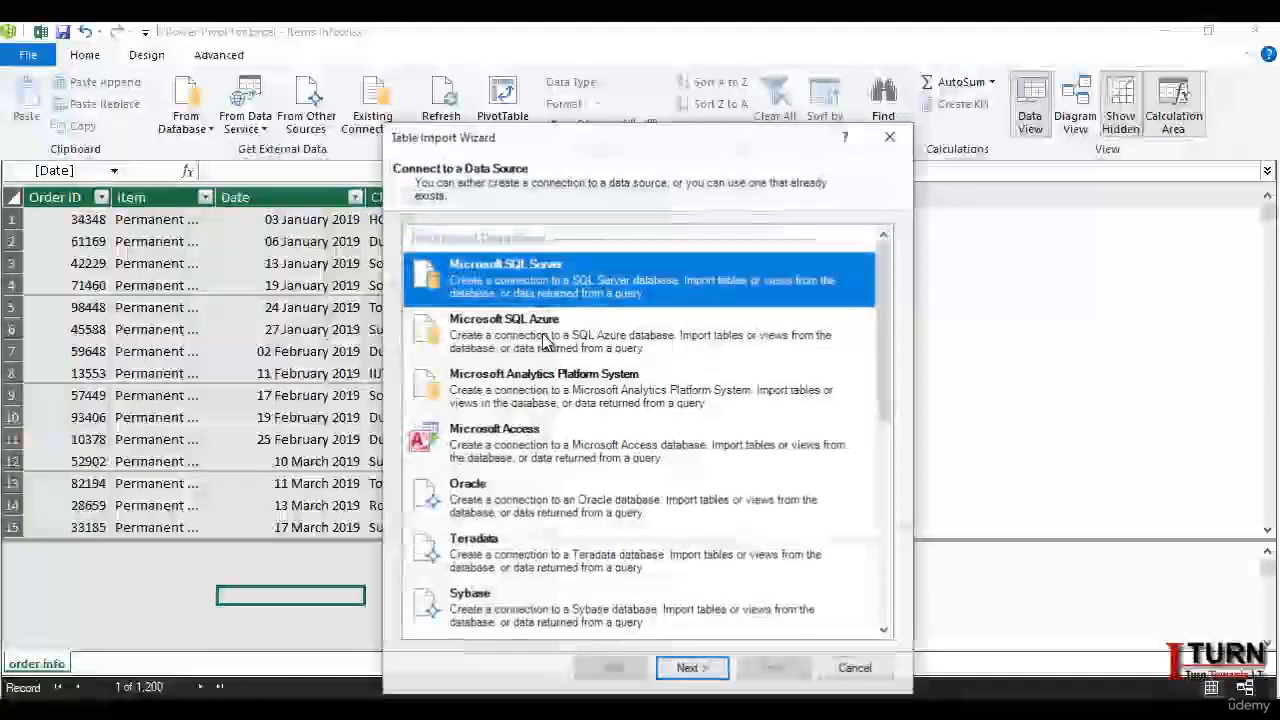
scroll(615, 400, "down", 10)
scroll(615, 400, "down", 3)
left_click(496, 549)
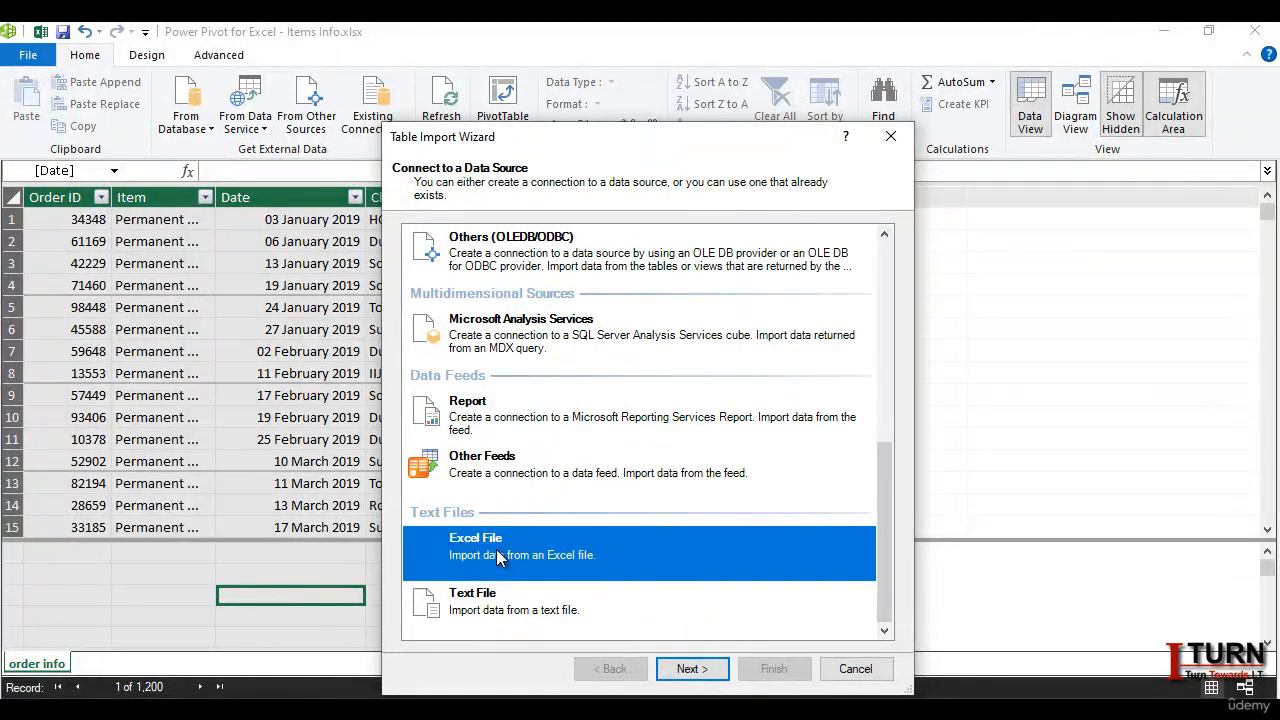
left_click(688, 670)
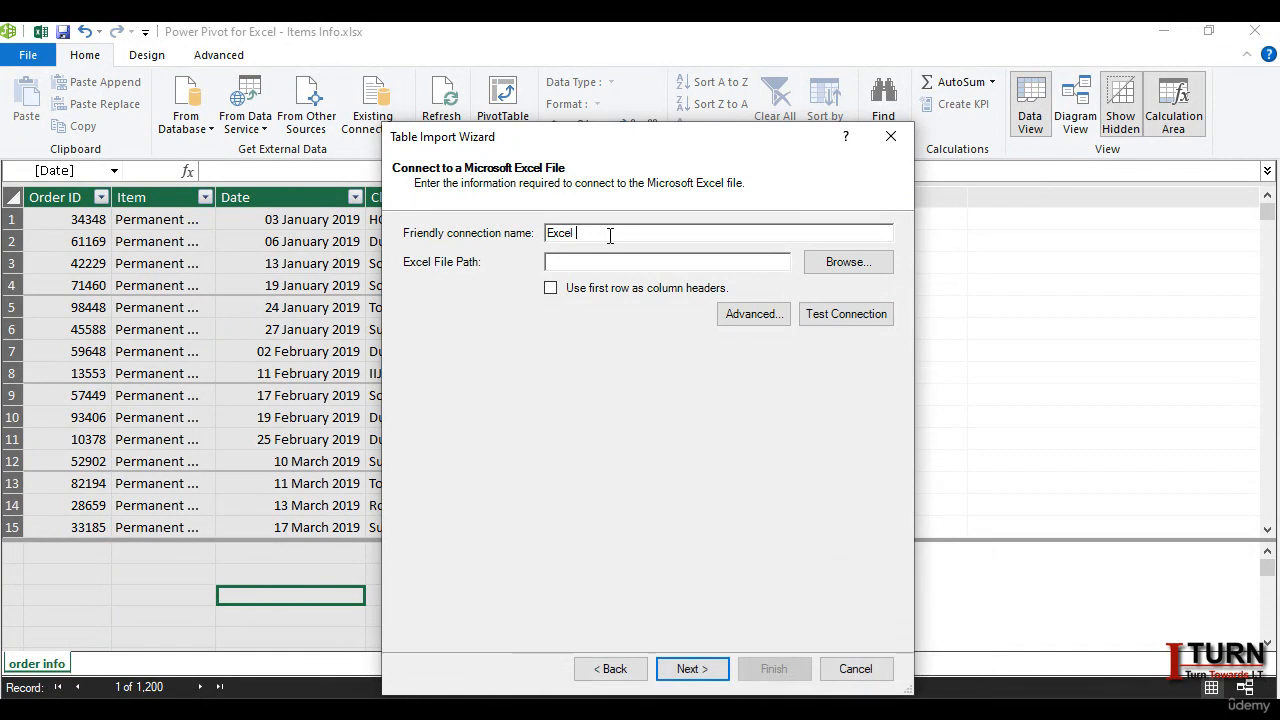
type("Client")
- Connect to the Client Info workbook in the data p folder, using its first row as column headers
left_click(813, 262)
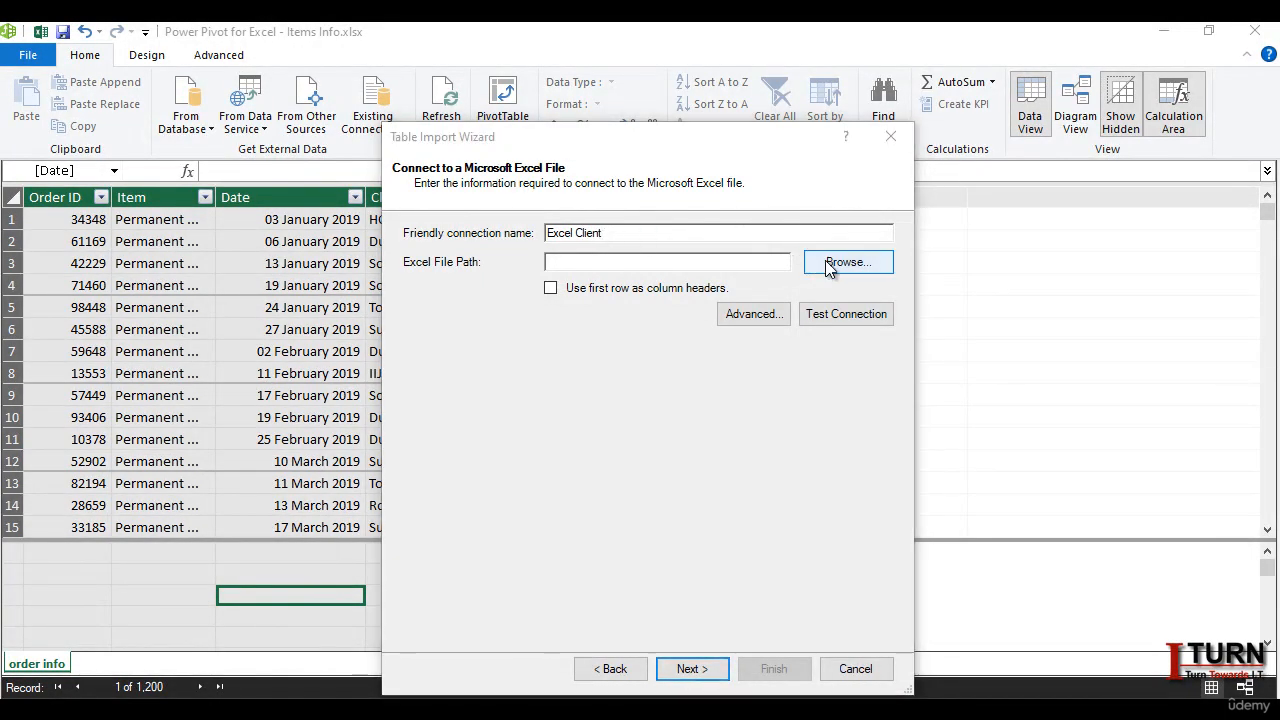
left_click(630, 298)
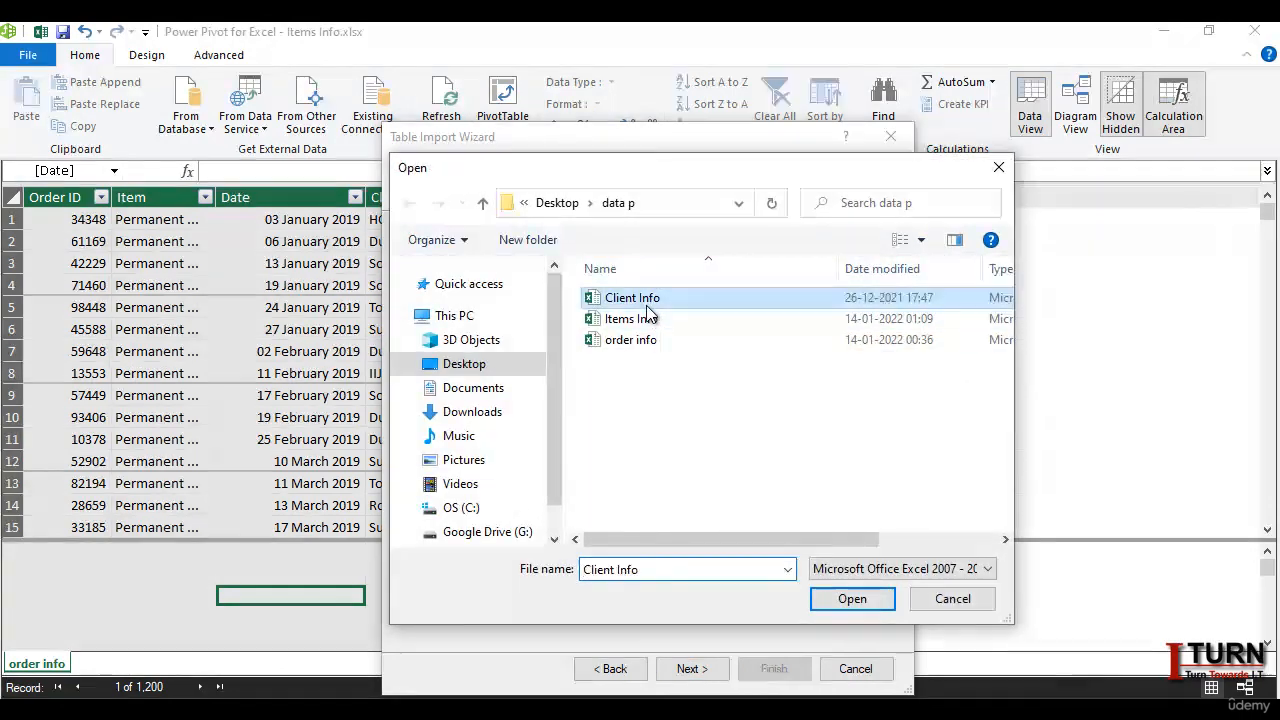
left_click(870, 597)
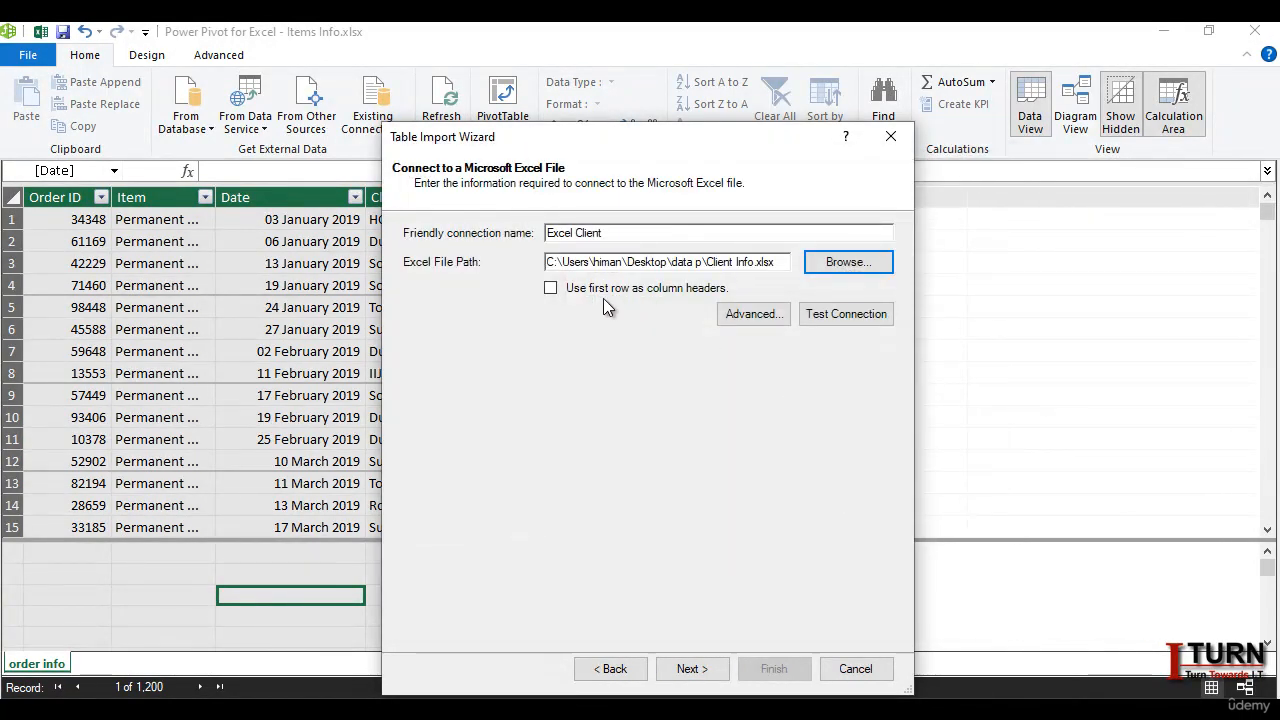
left_click(551, 288)
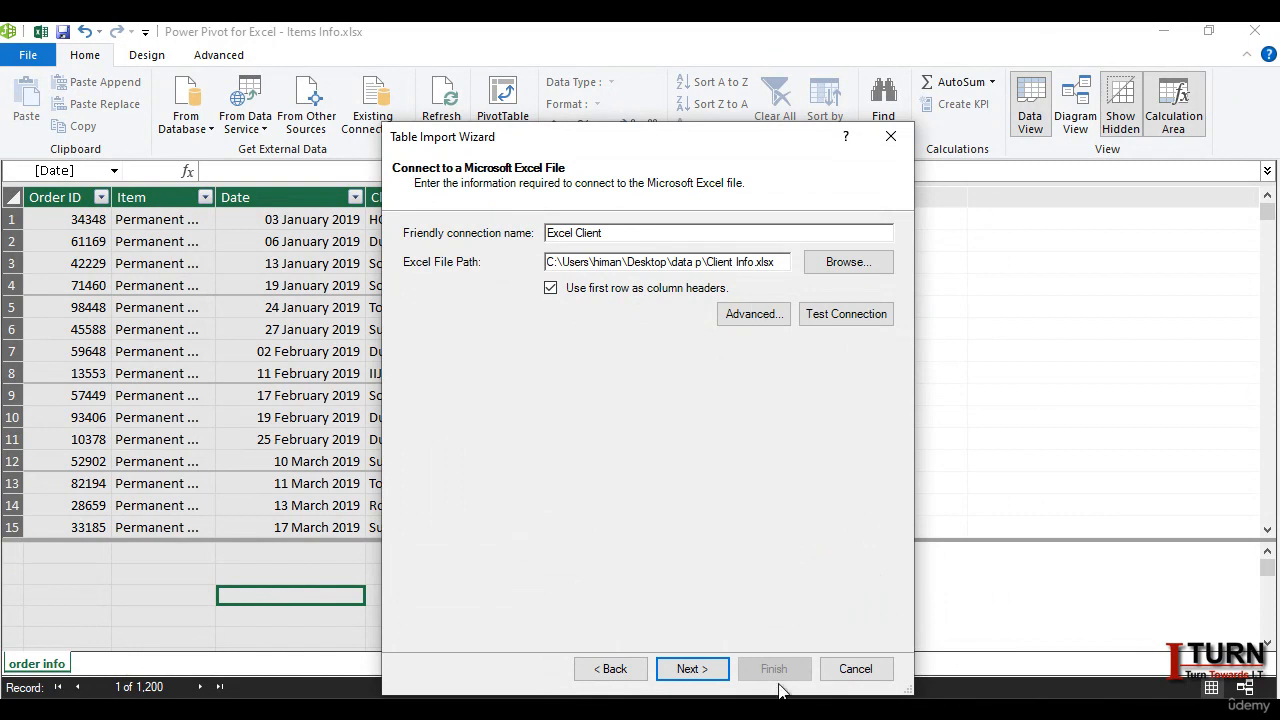
left_click(716, 670)
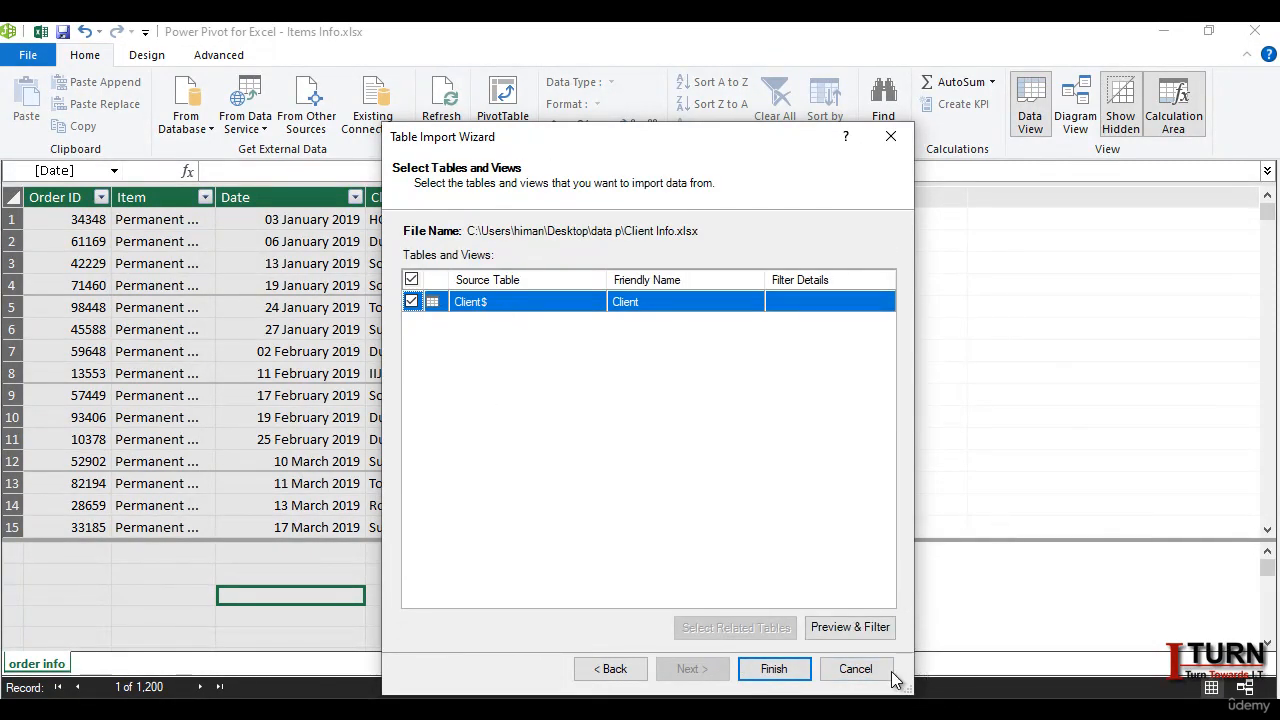
- Import the Client table into the data model and widen its Contact No and Email ID columns
left_click(775, 670)
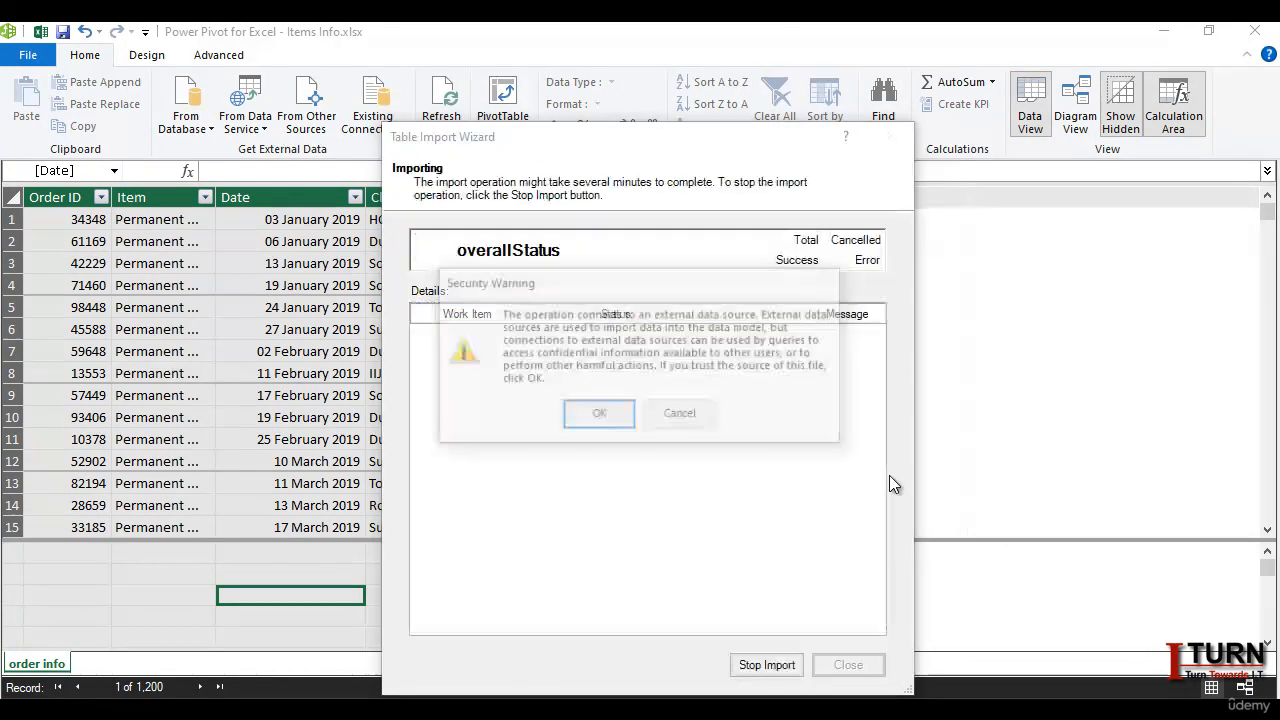
left_click(618, 419)
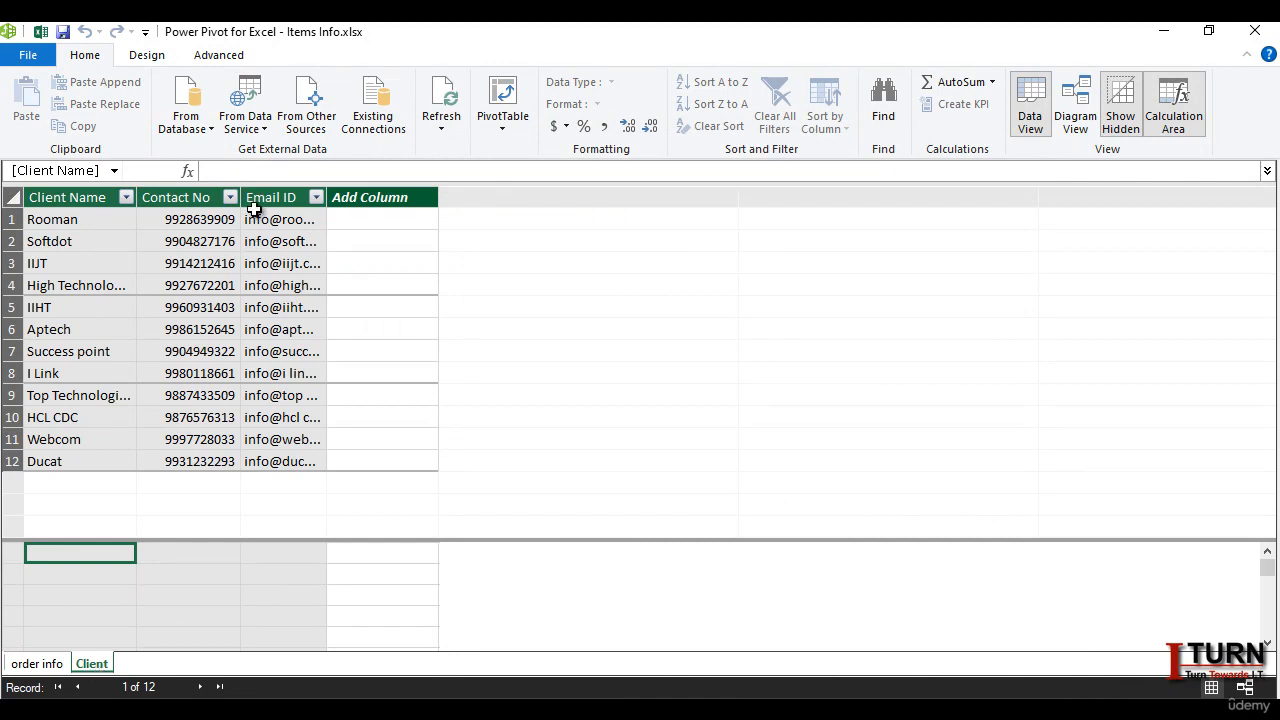
left_click_drag(240, 197, 262, 197)
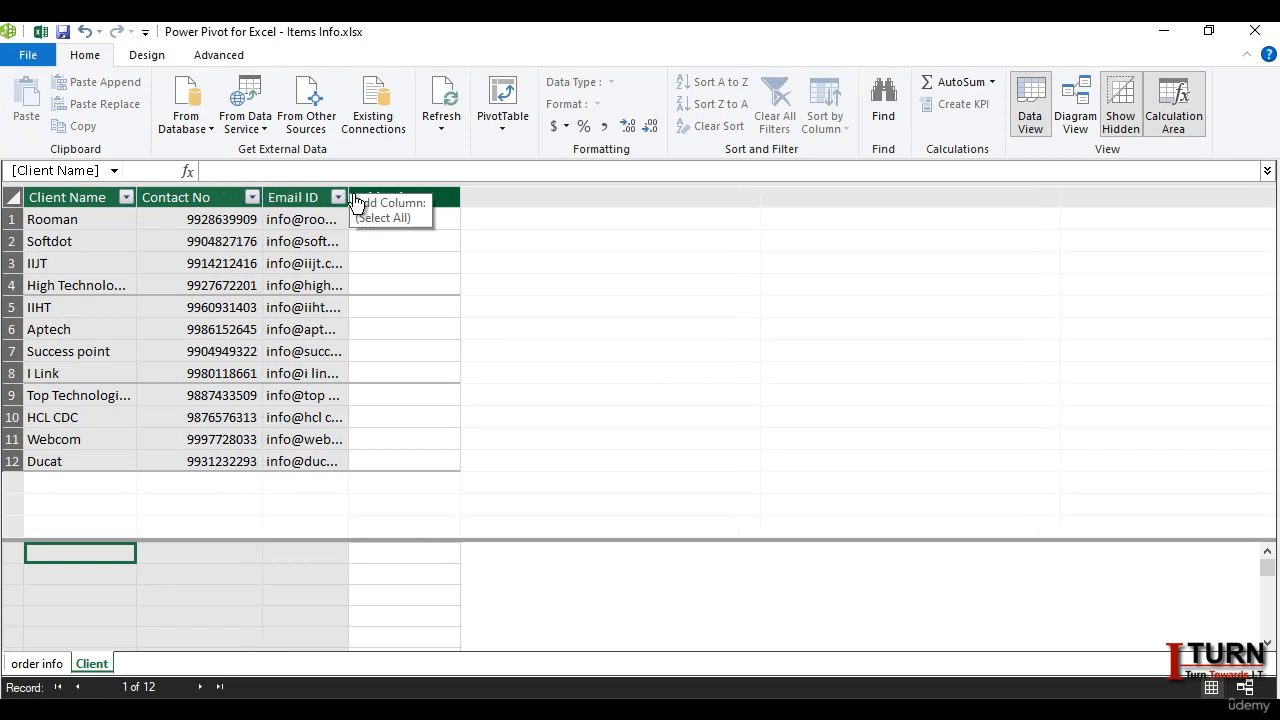
left_click_drag(351, 194, 391, 197)
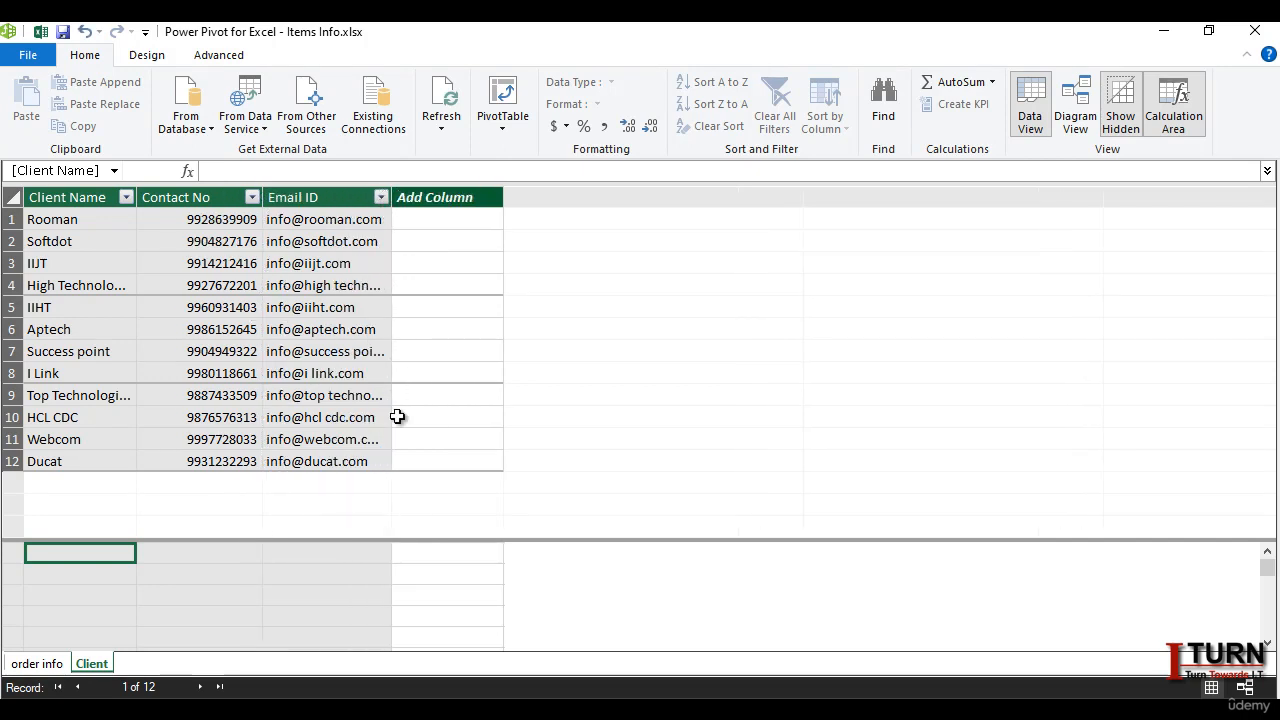
left_click(76, 222)
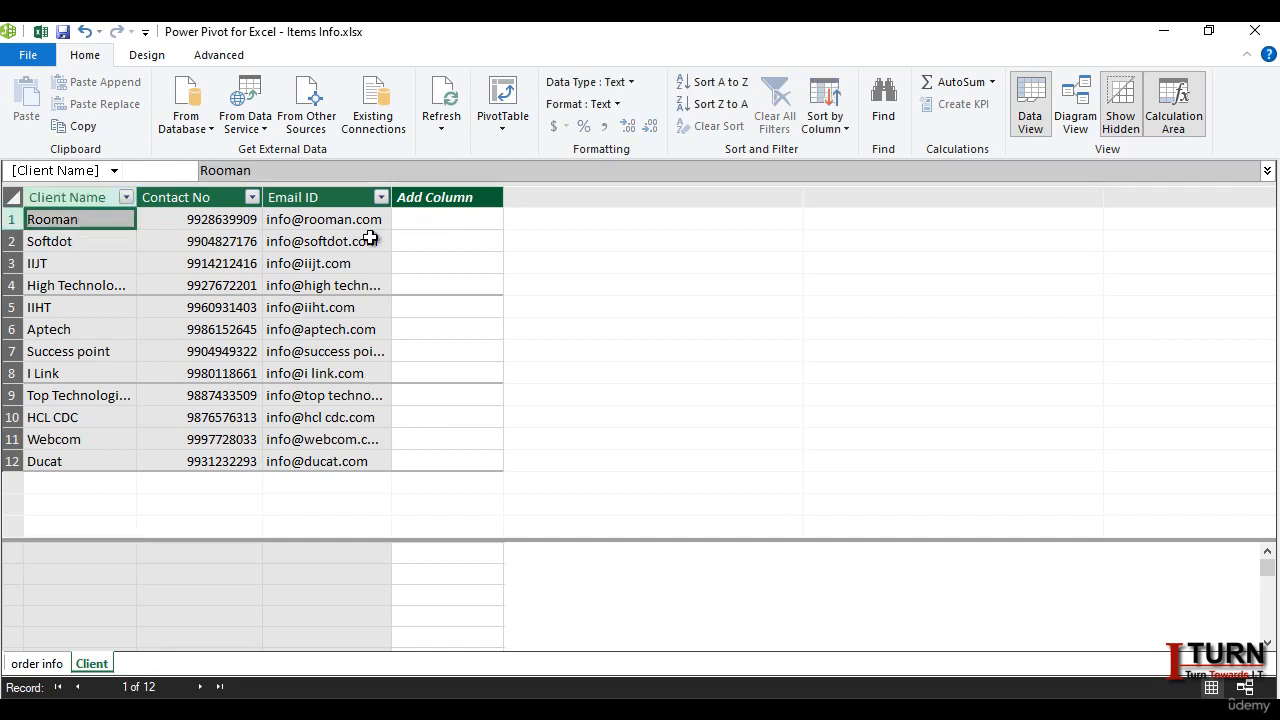
left_click(60, 664)
left_click(91, 664)
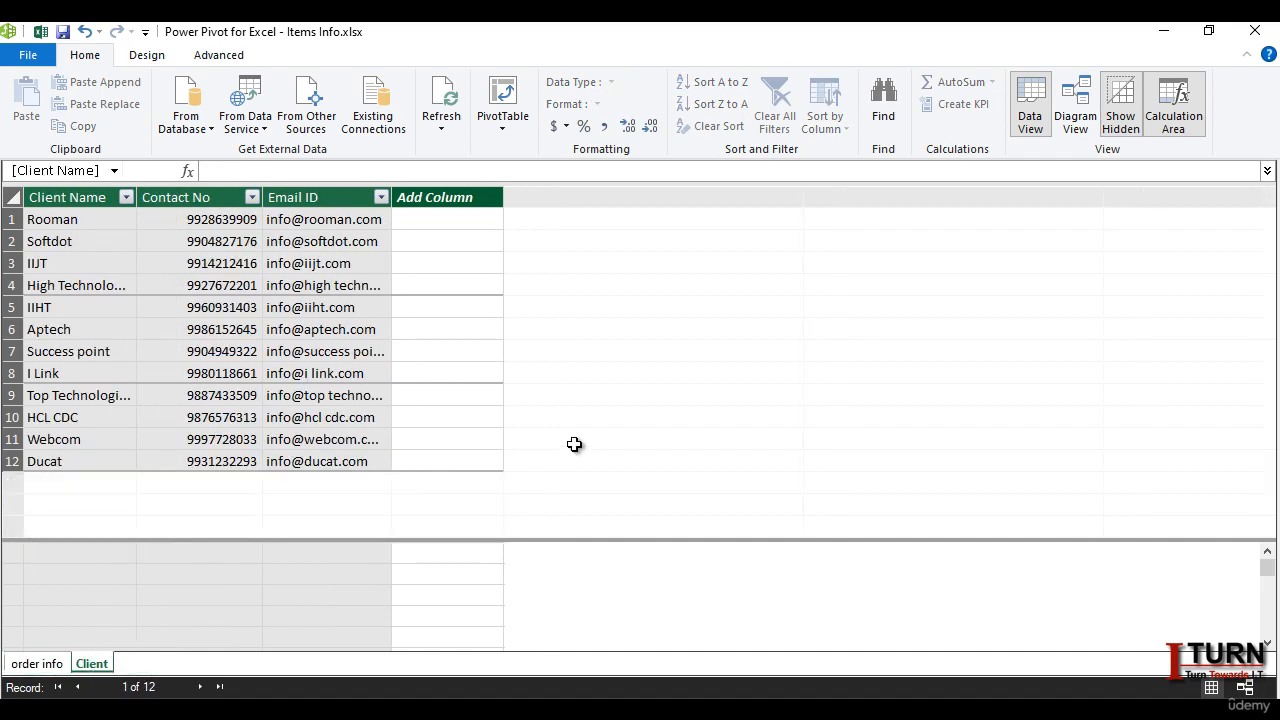
- Switch to the Items Info workbook in Excel and add the whole Items table, A1:C9, to the data model
mouse_move(746, 690)
left_click(723, 647)
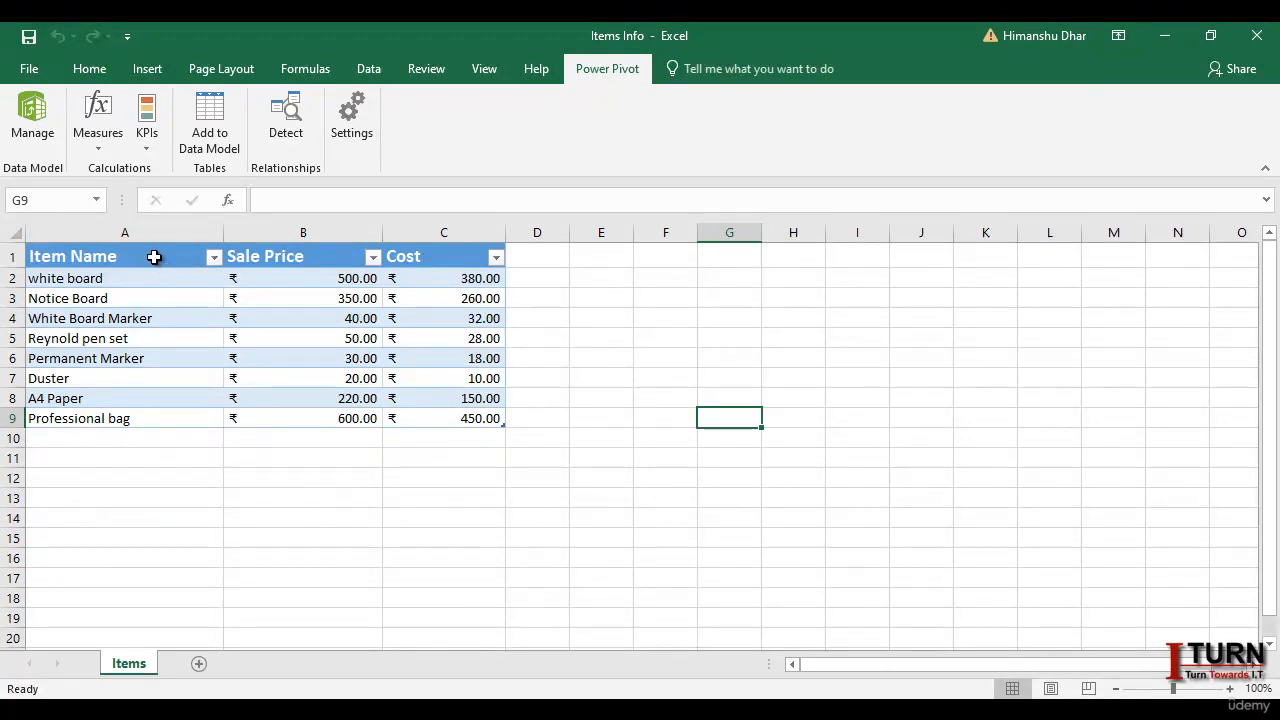
left_click_drag(154, 256, 471, 417)
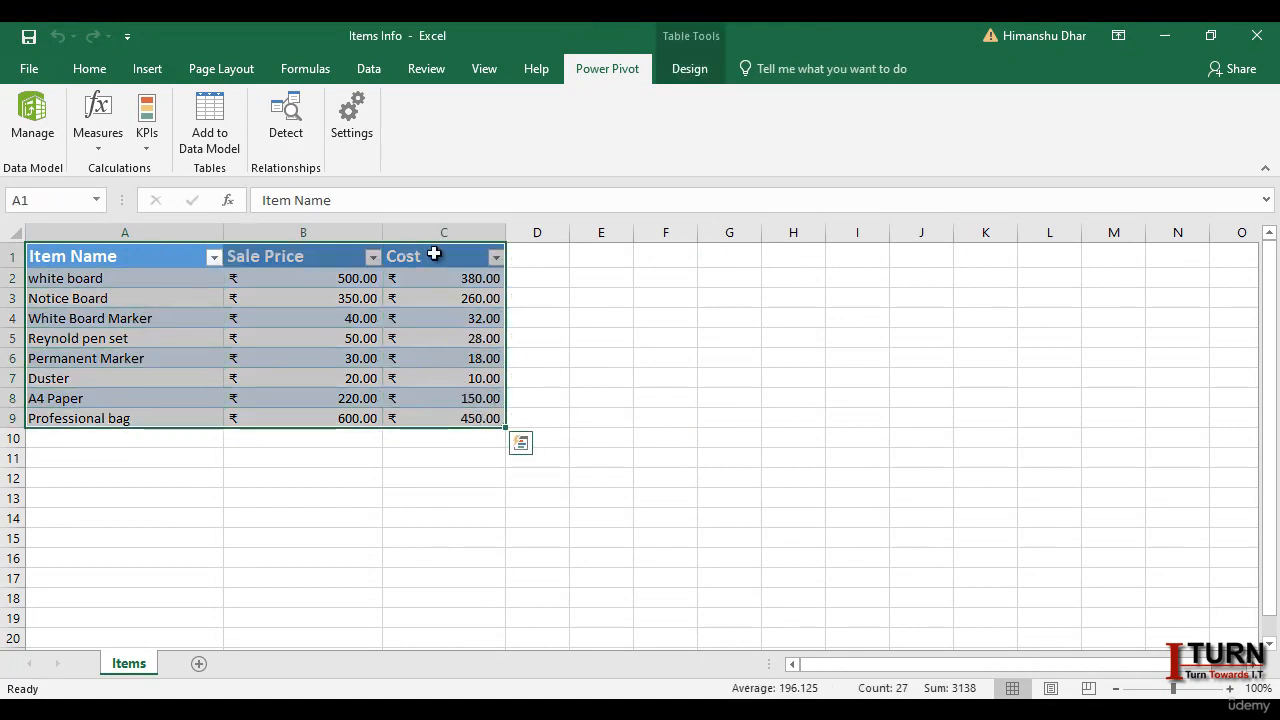
left_click(224, 146)
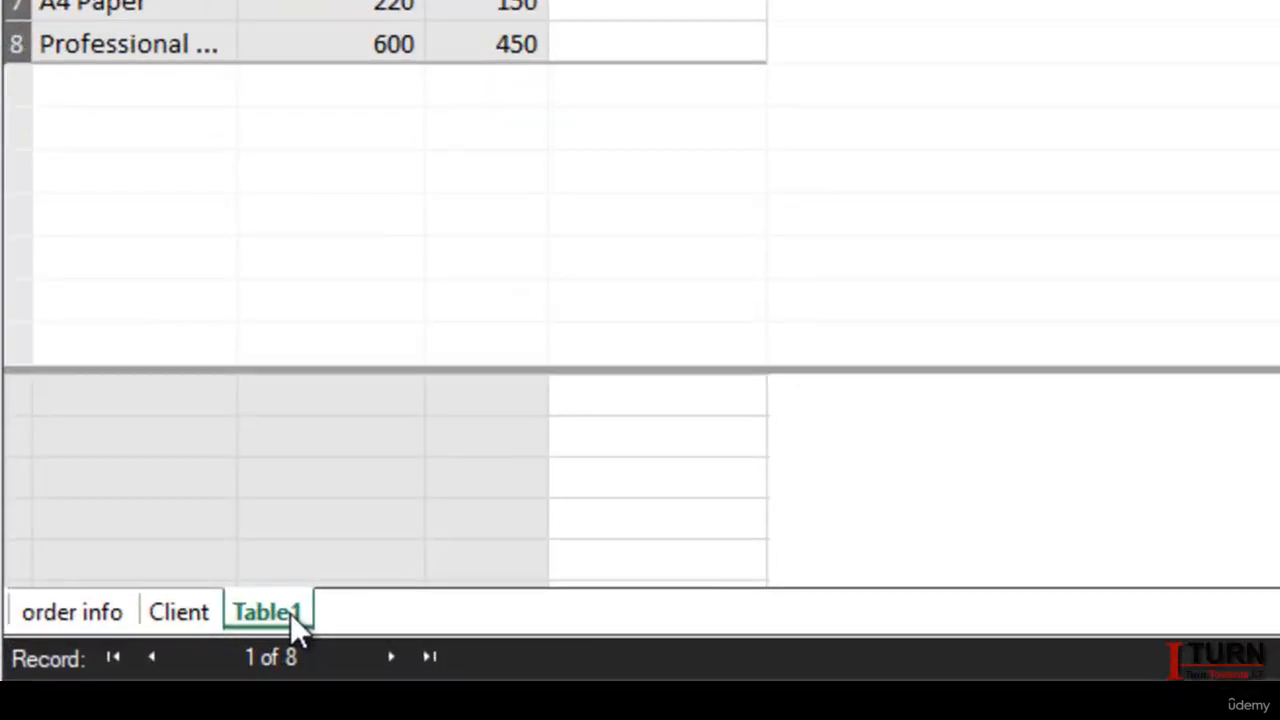
- Rename the Table1 table in the data model as Item info
double_click(290, 613)
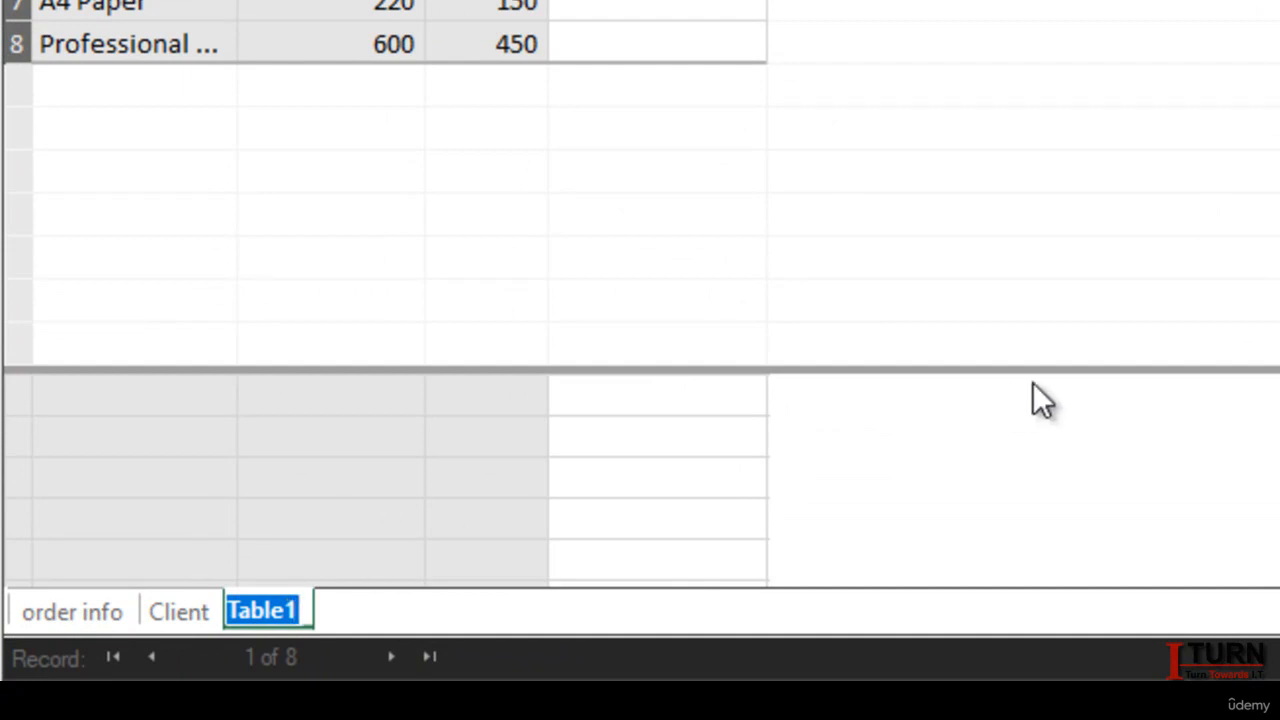
mouse_move(1275, 705)
type("Item i")
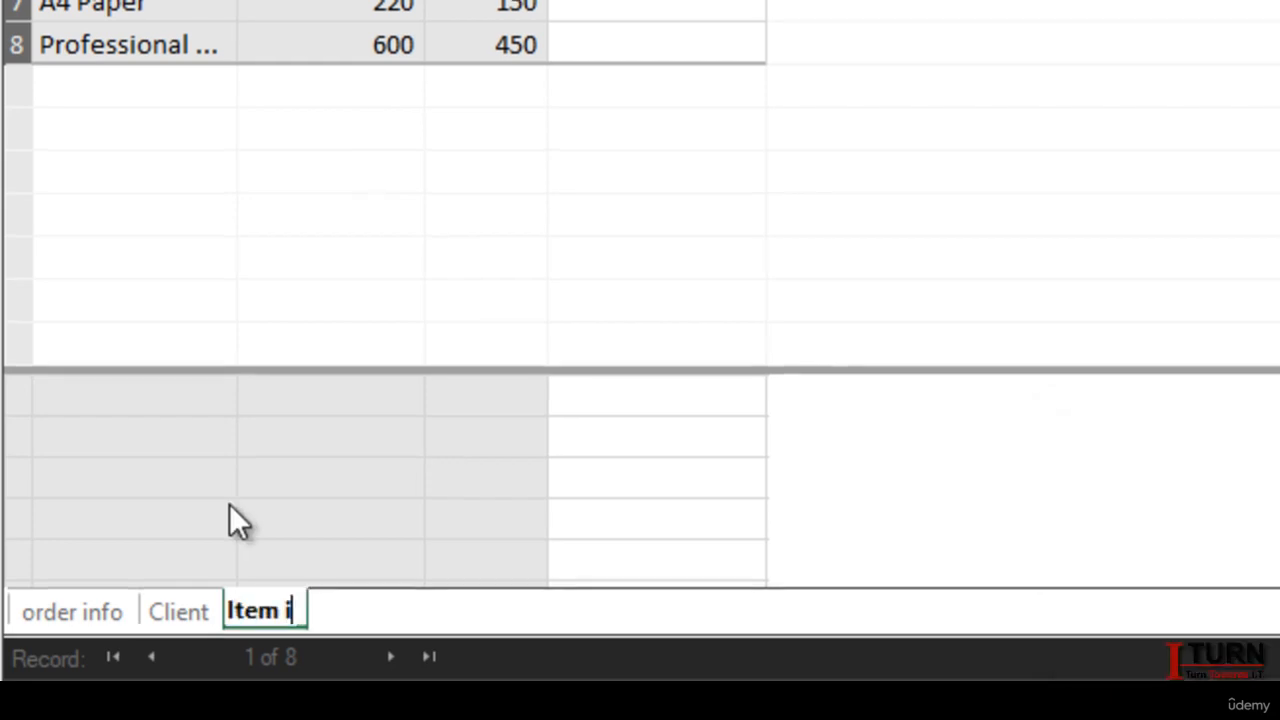
type("nfo")
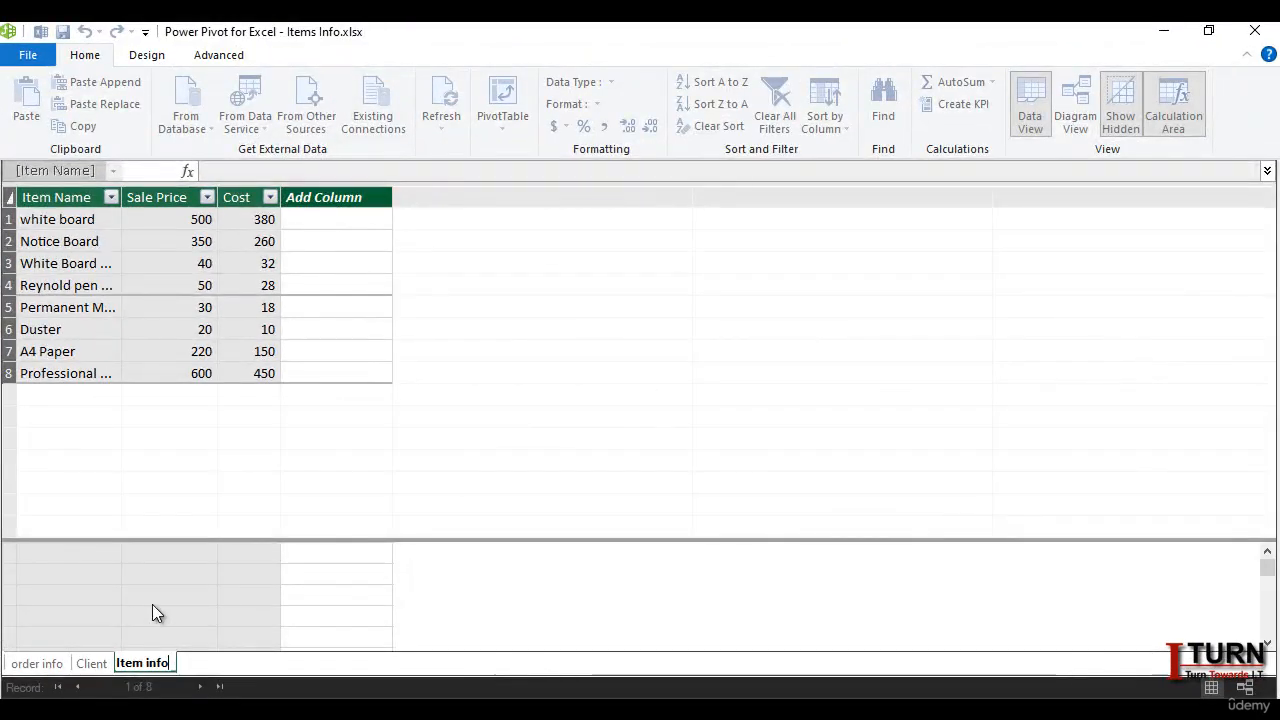
left_click(152, 604)
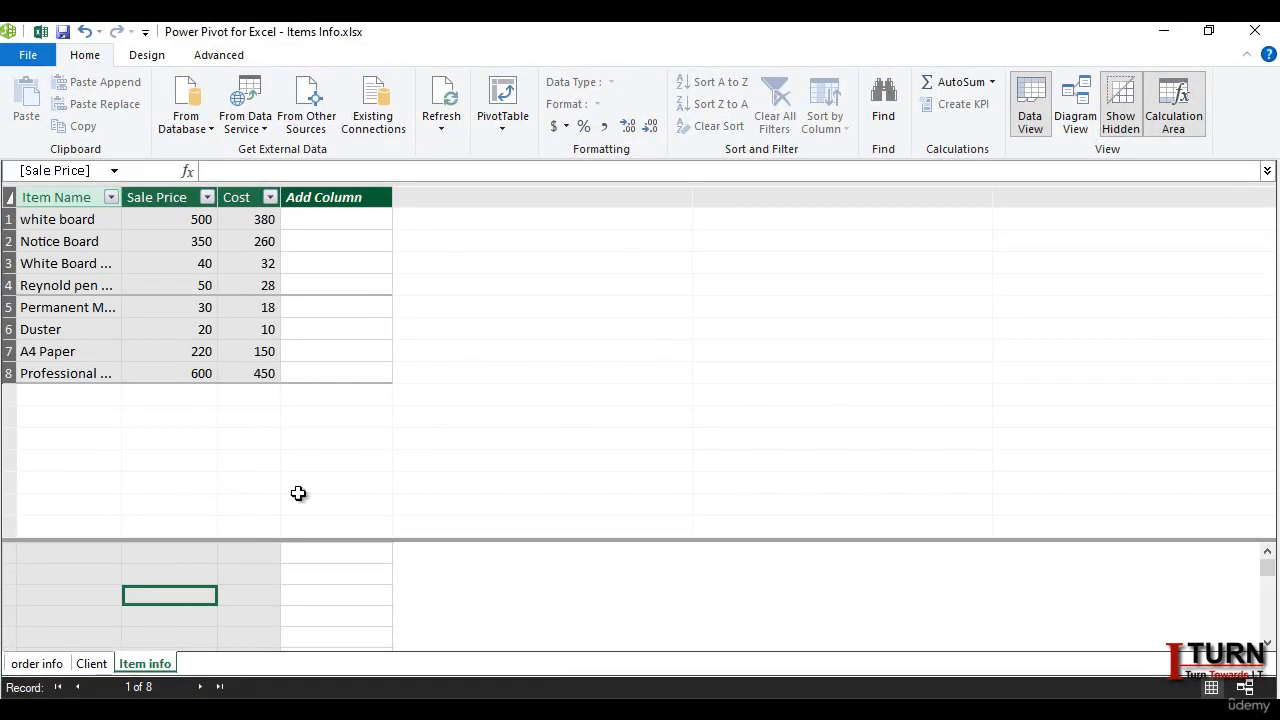
- Review the order info, Client and Item info tables, and widen Item info's Item Name column to fit its entries
left_click(58, 666)
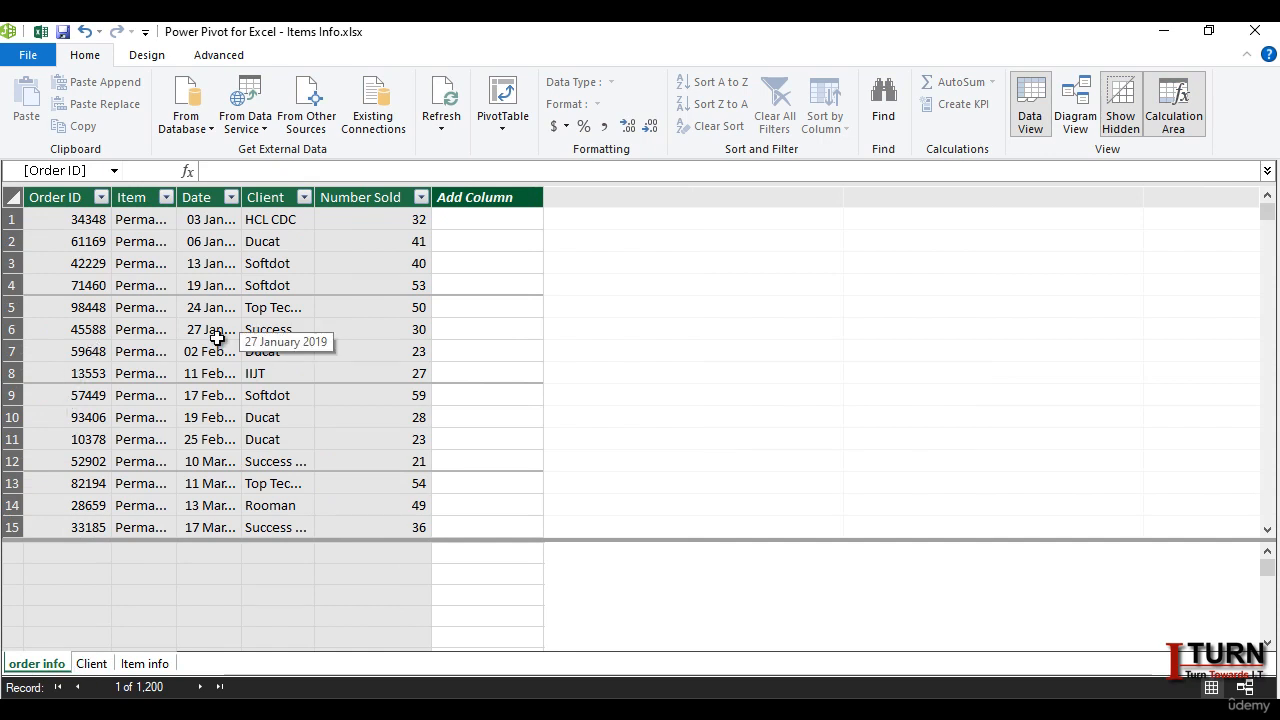
left_click(89, 663)
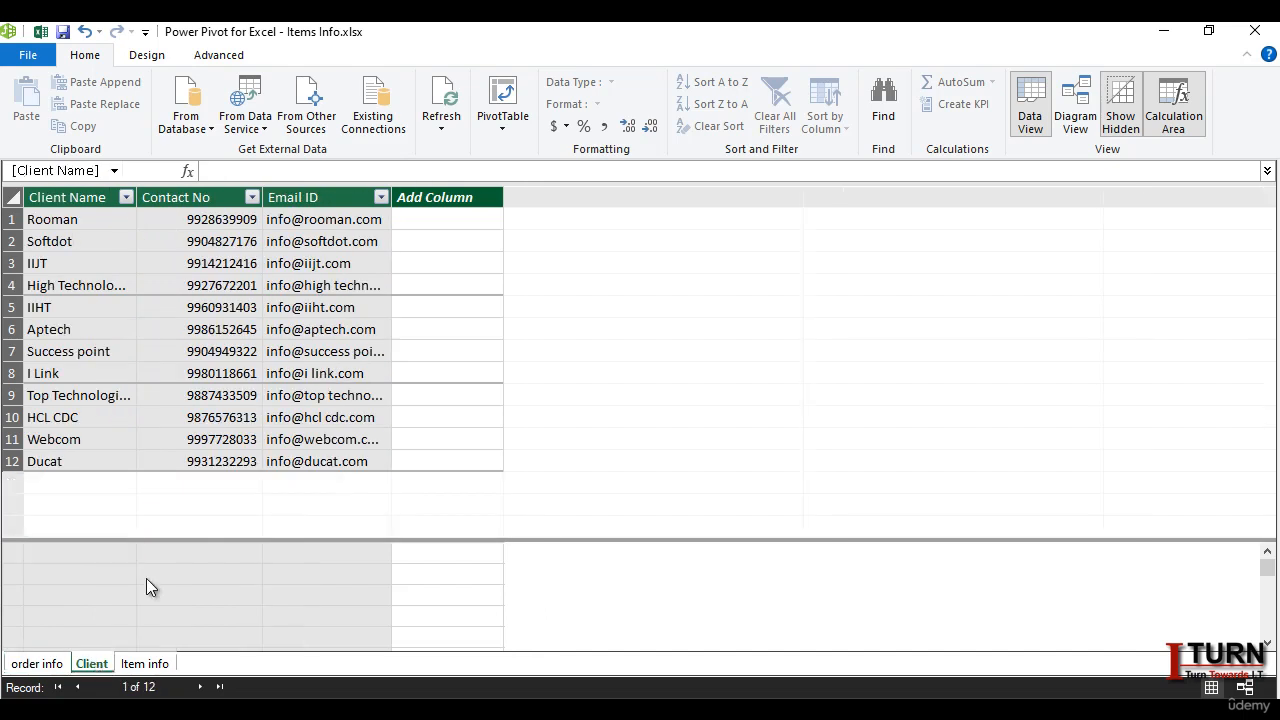
left_click(145, 665)
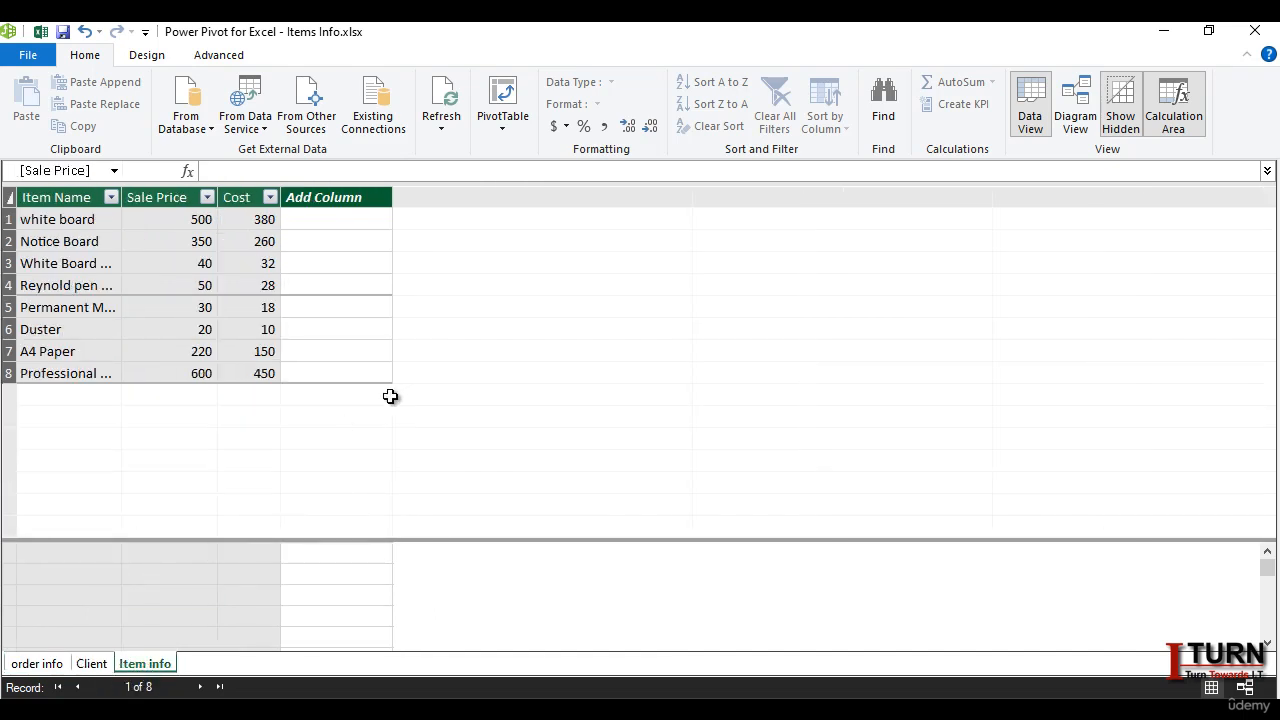
left_click_drag(121, 200, 165, 205)
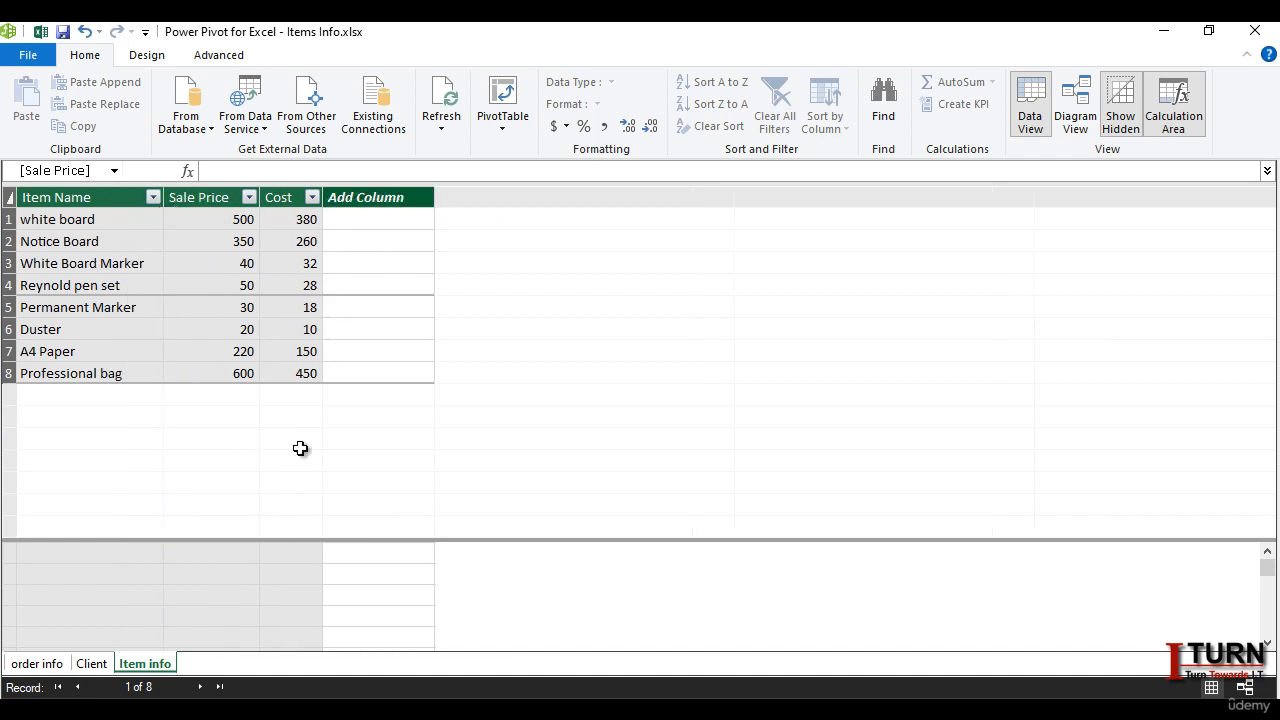
- Widen the Client and Date columns of the order info table
left_click(40, 664)
left_click(460, 282)
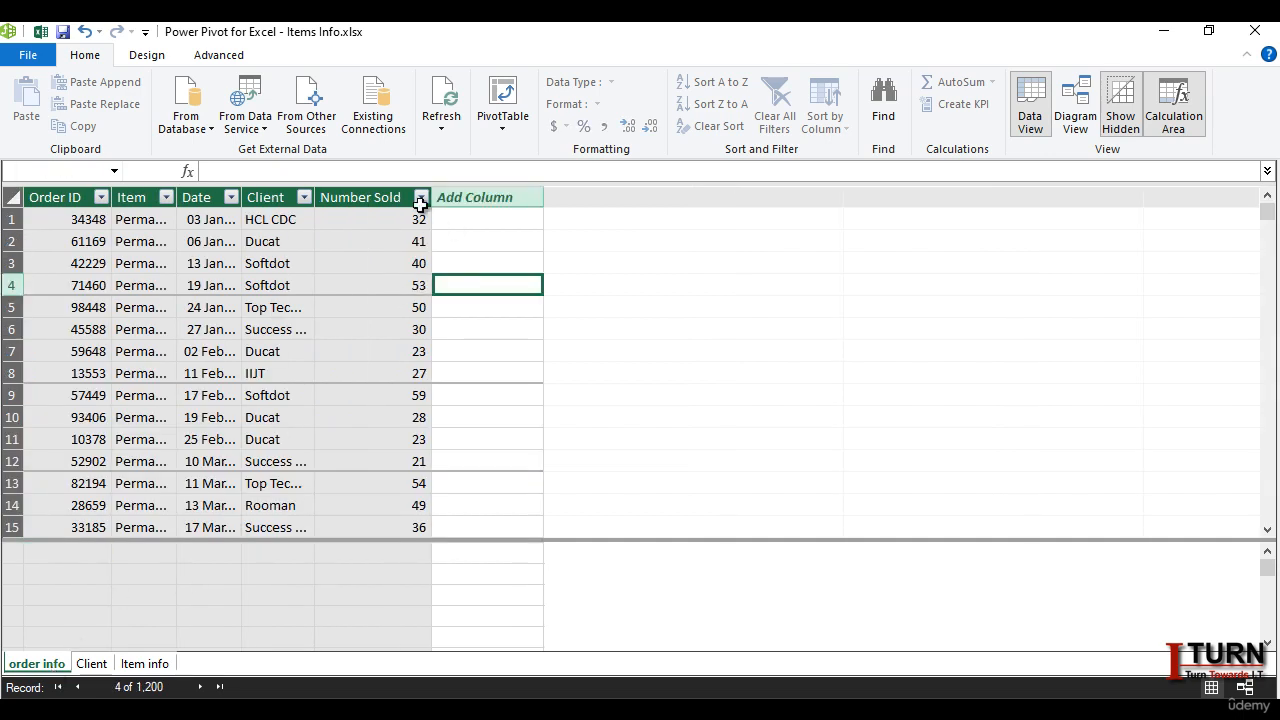
left_click_drag(316, 197, 360, 197)
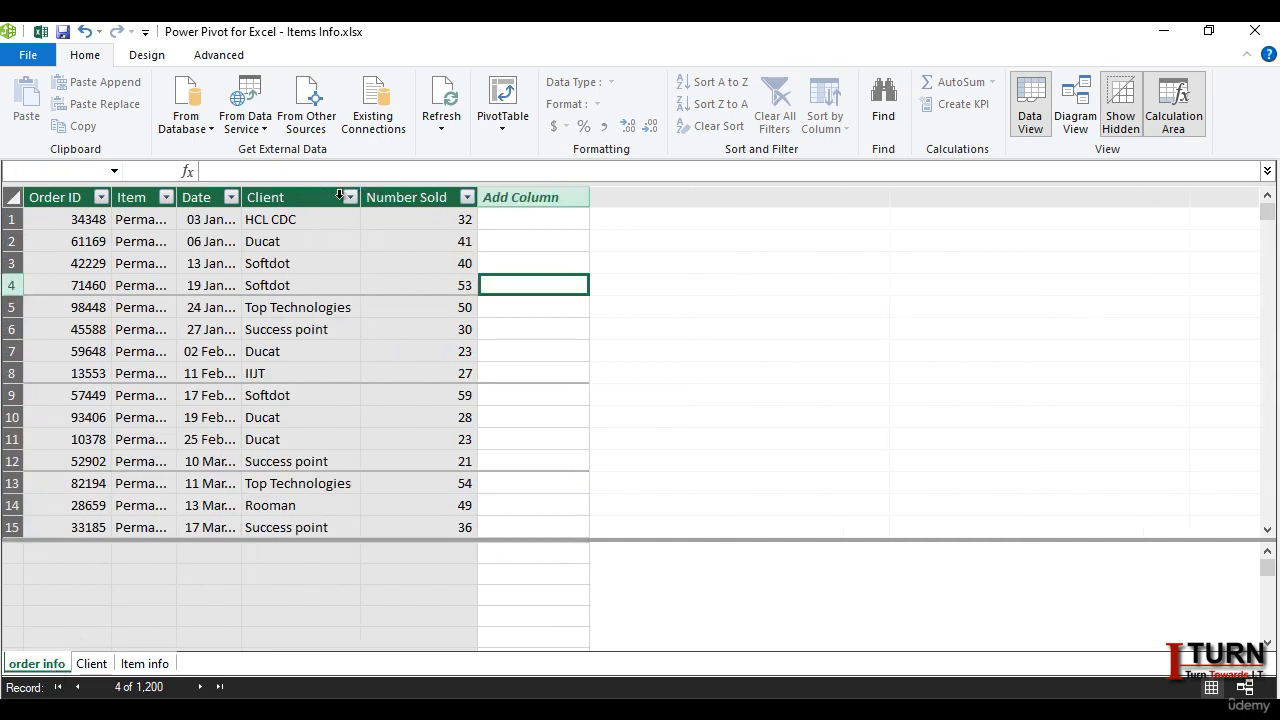
left_click_drag(242, 197, 331, 197)
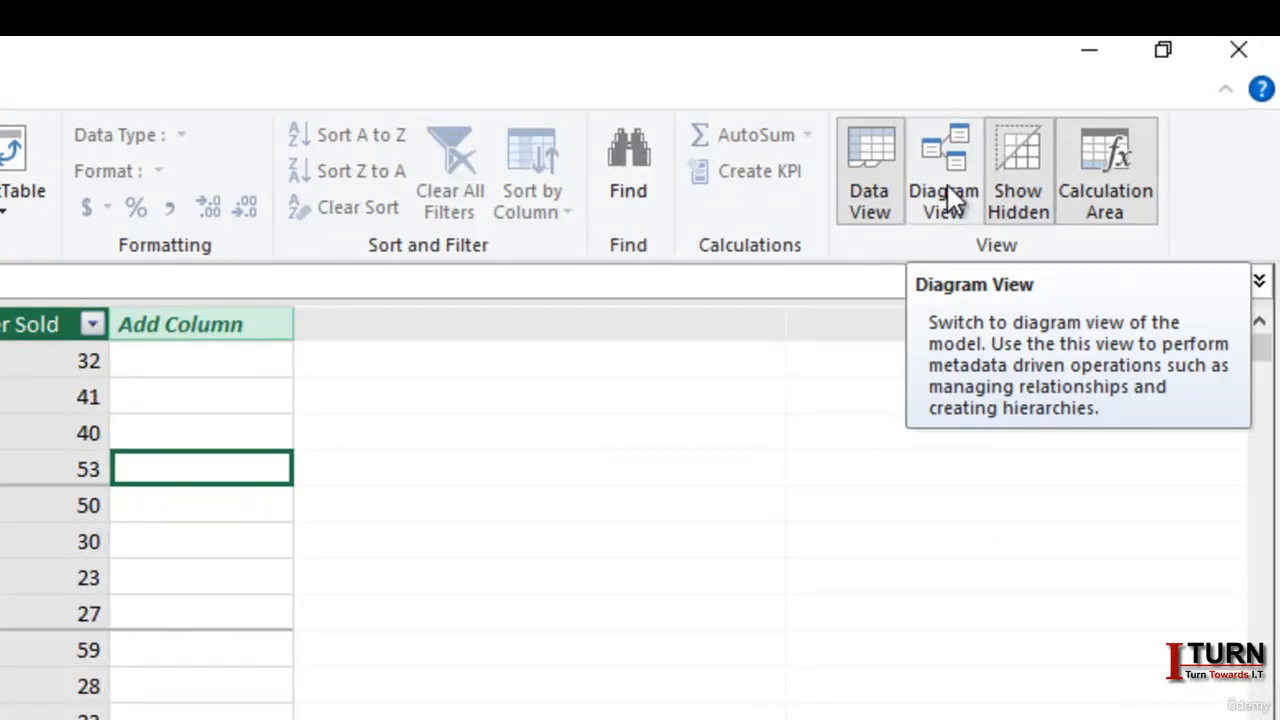
- In Diagram View, enlarge the order info table to fit all its fields and relate Client Name in Client to its Client field
left_click(947, 185)
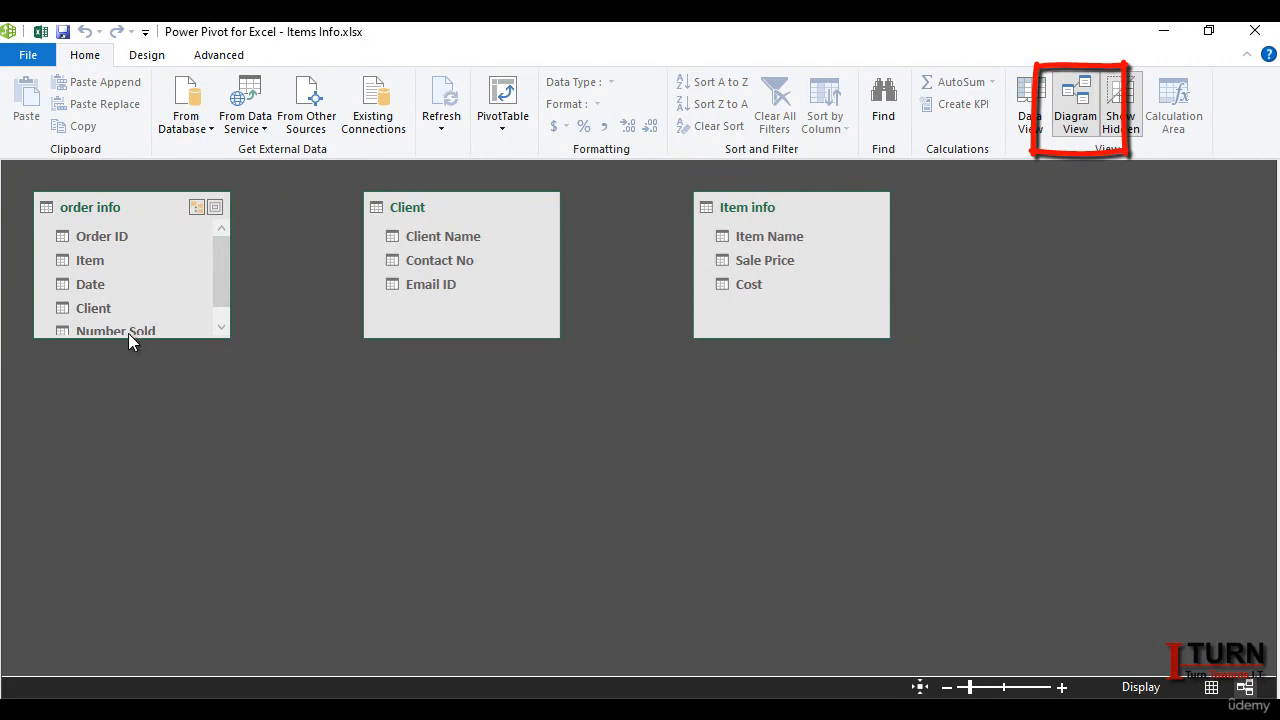
left_click_drag(123, 342, 125, 413)
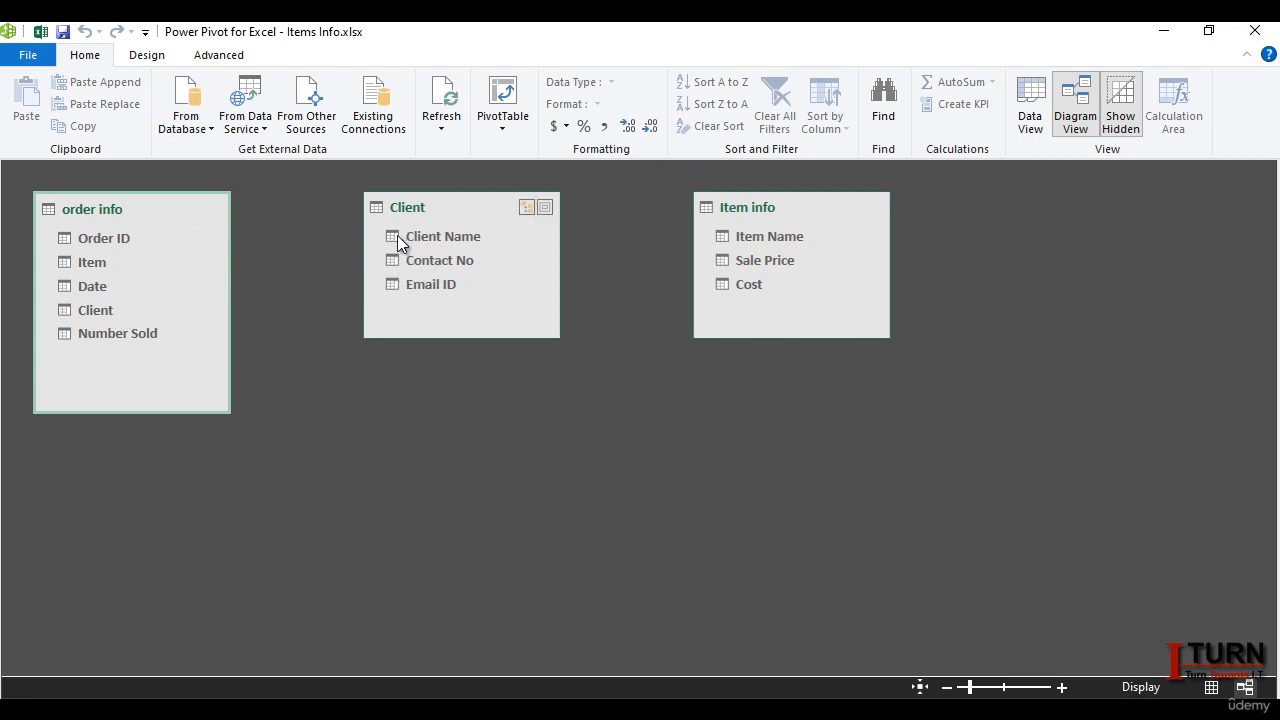
left_click_drag(394, 235, 103, 316)
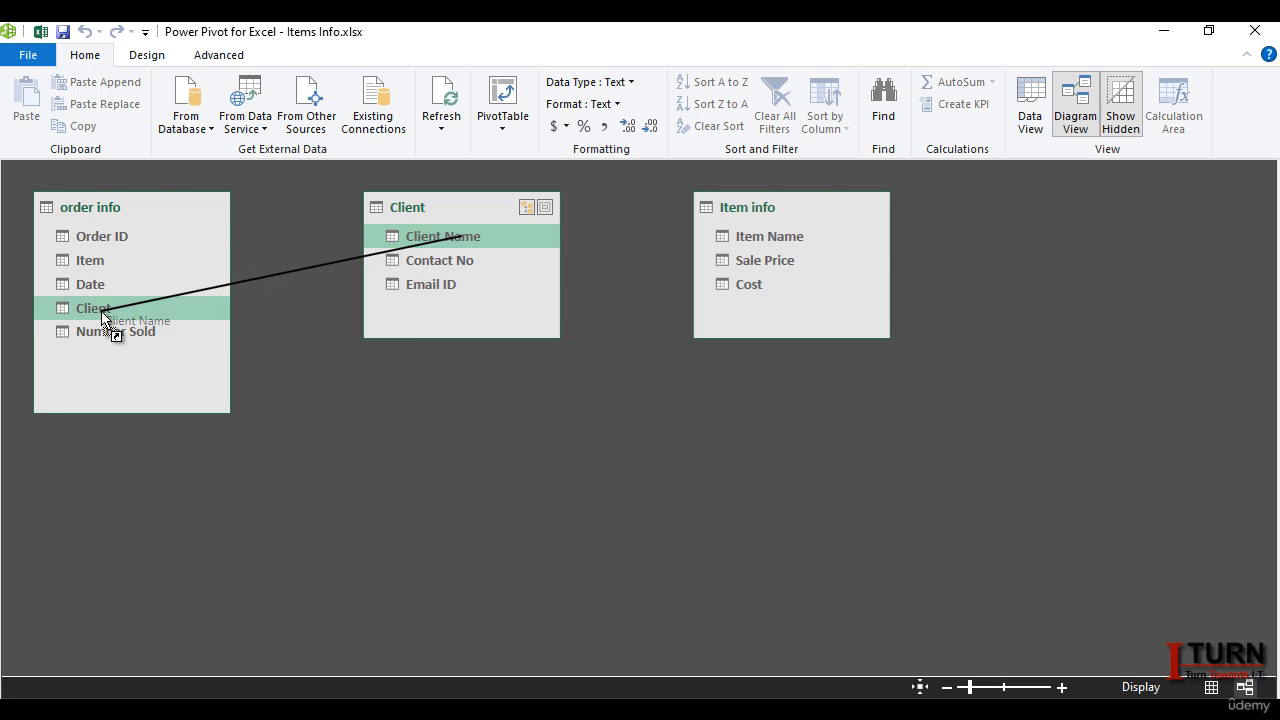
left_click_drag(103, 314, 102, 310)
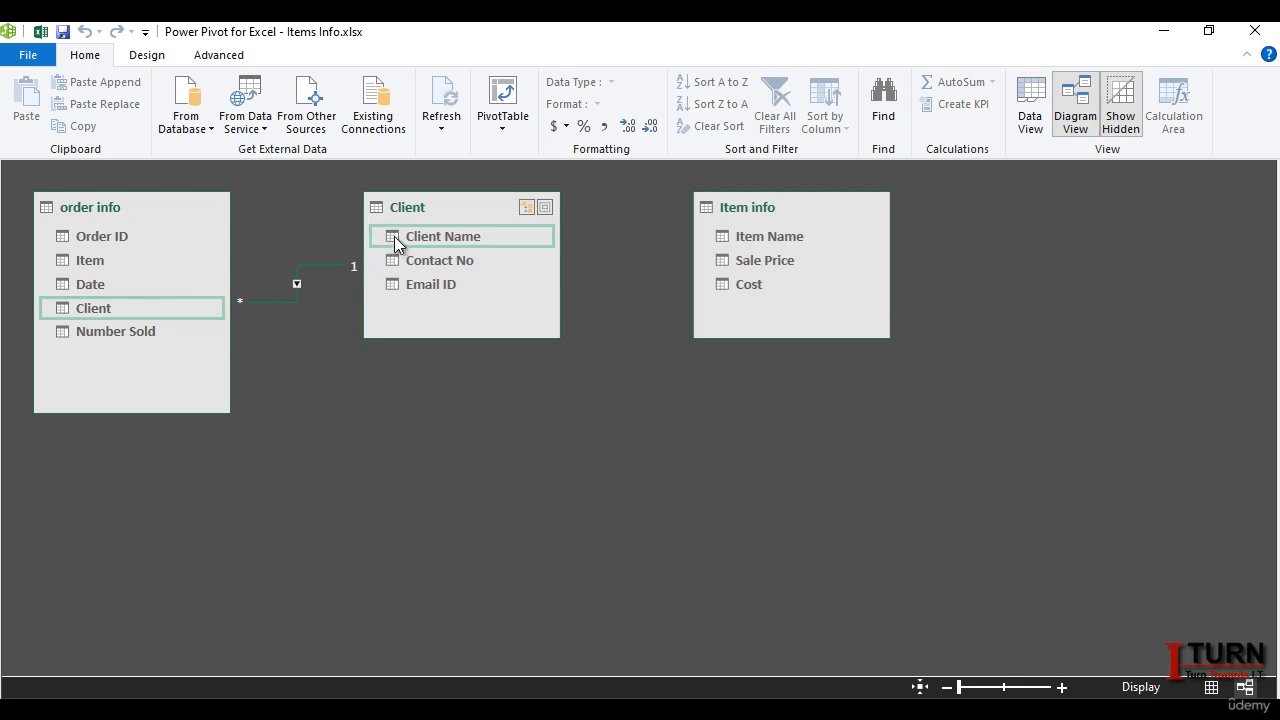
left_click_drag(384, 240, 391, 238)
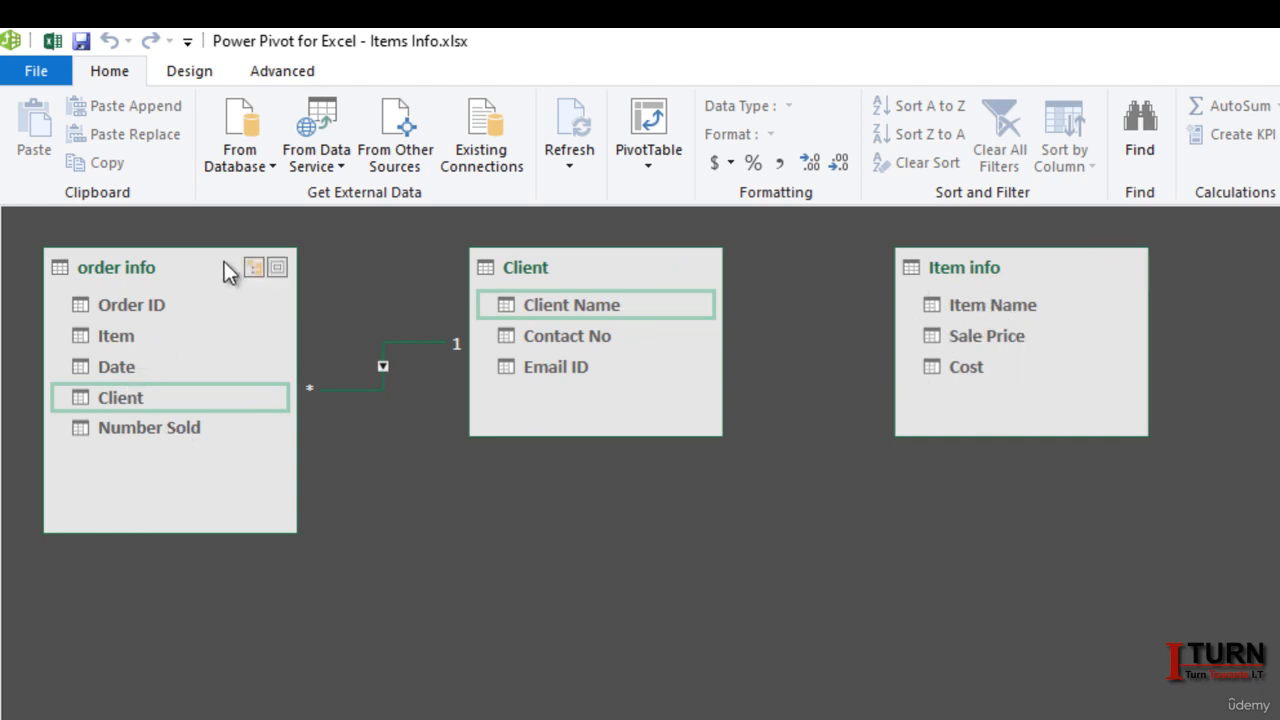
- Place the order info table between Client and Item info, and relate Item Name in Item info to Item in order info
left_click_drag(216, 256, 816, 364)
left_click_drag(641, 259, 260, 265)
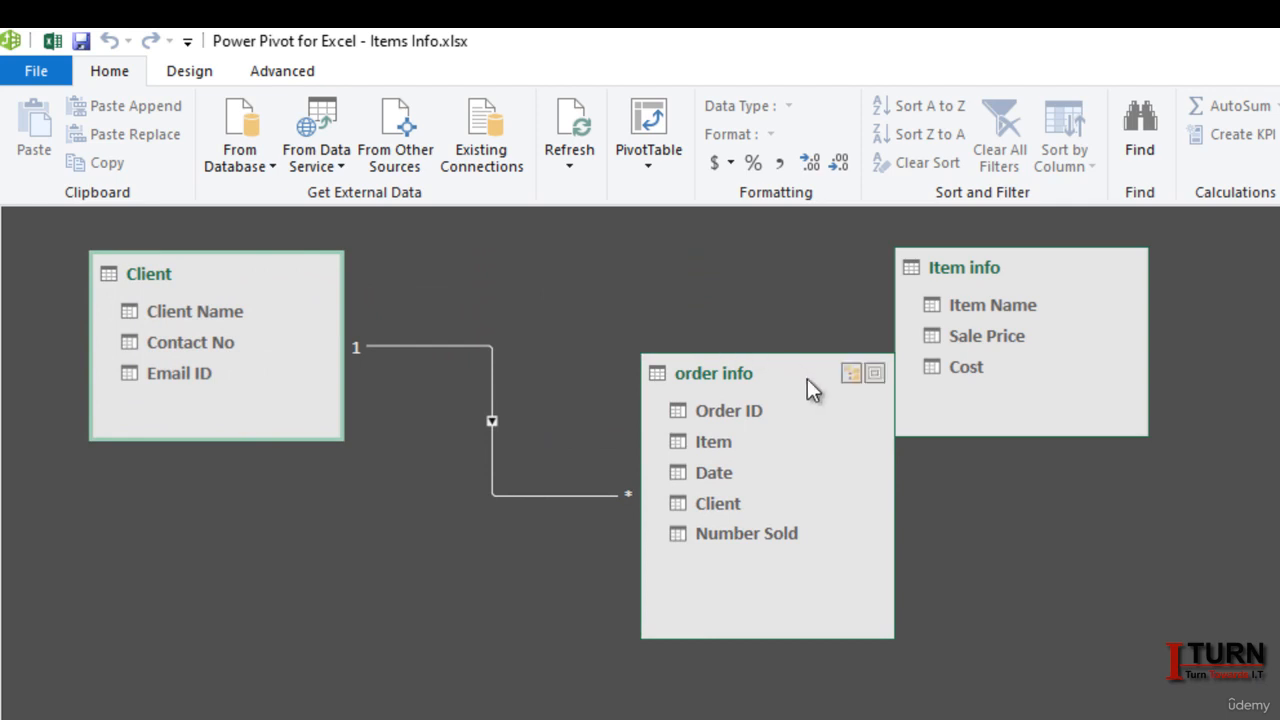
left_click_drag(807, 379, 678, 279)
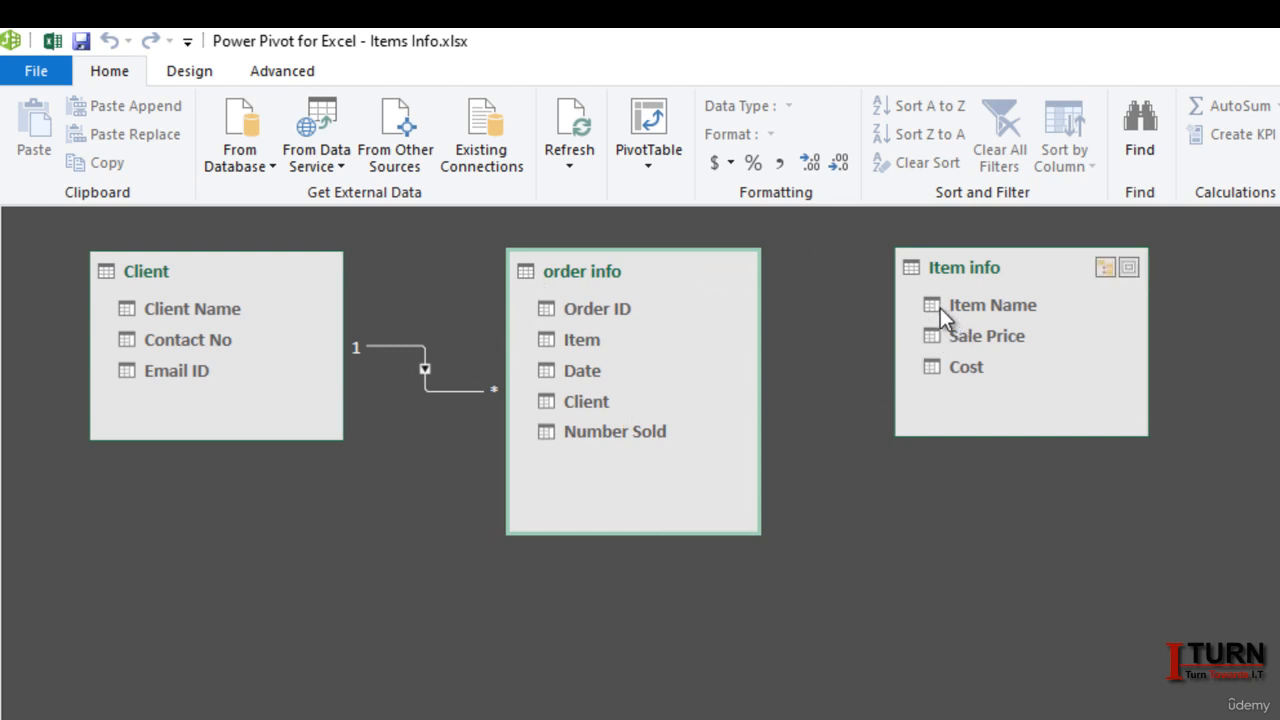
left_click_drag(936, 306, 587, 346)
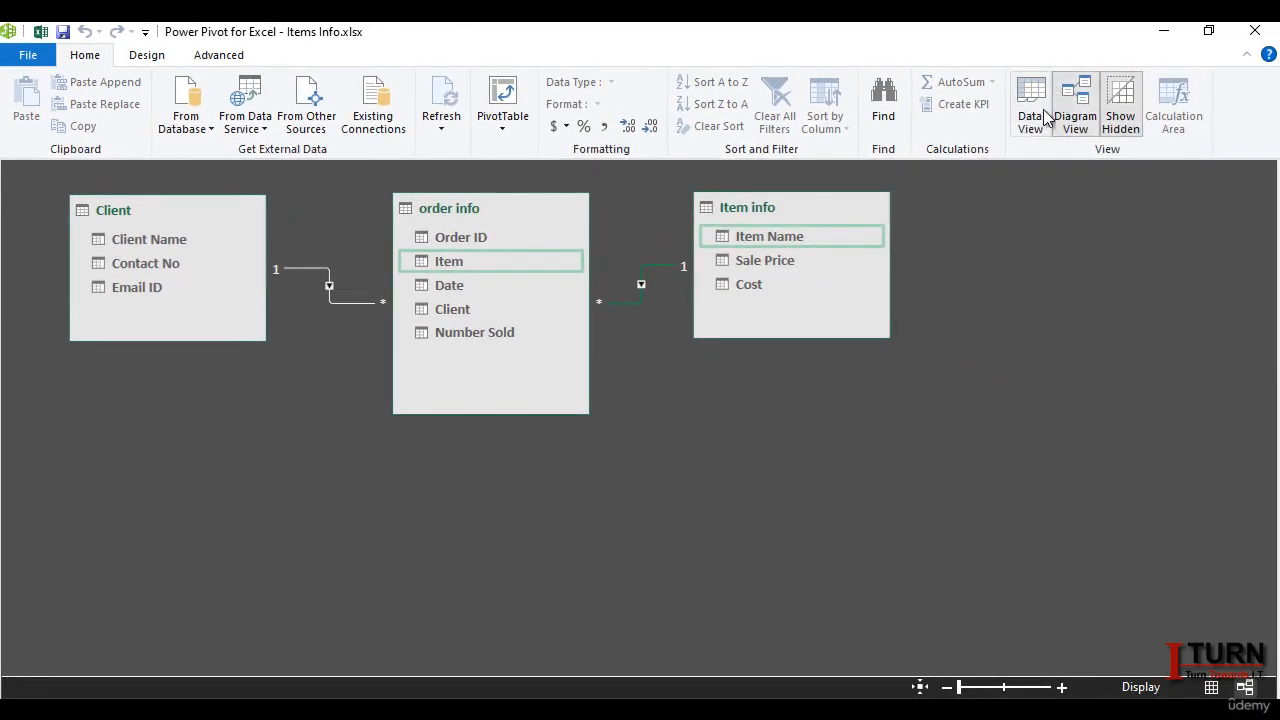
- Return to Data View and widen the Item, Date and Client columns of the order info table to fit their entries
left_click(1044, 112)
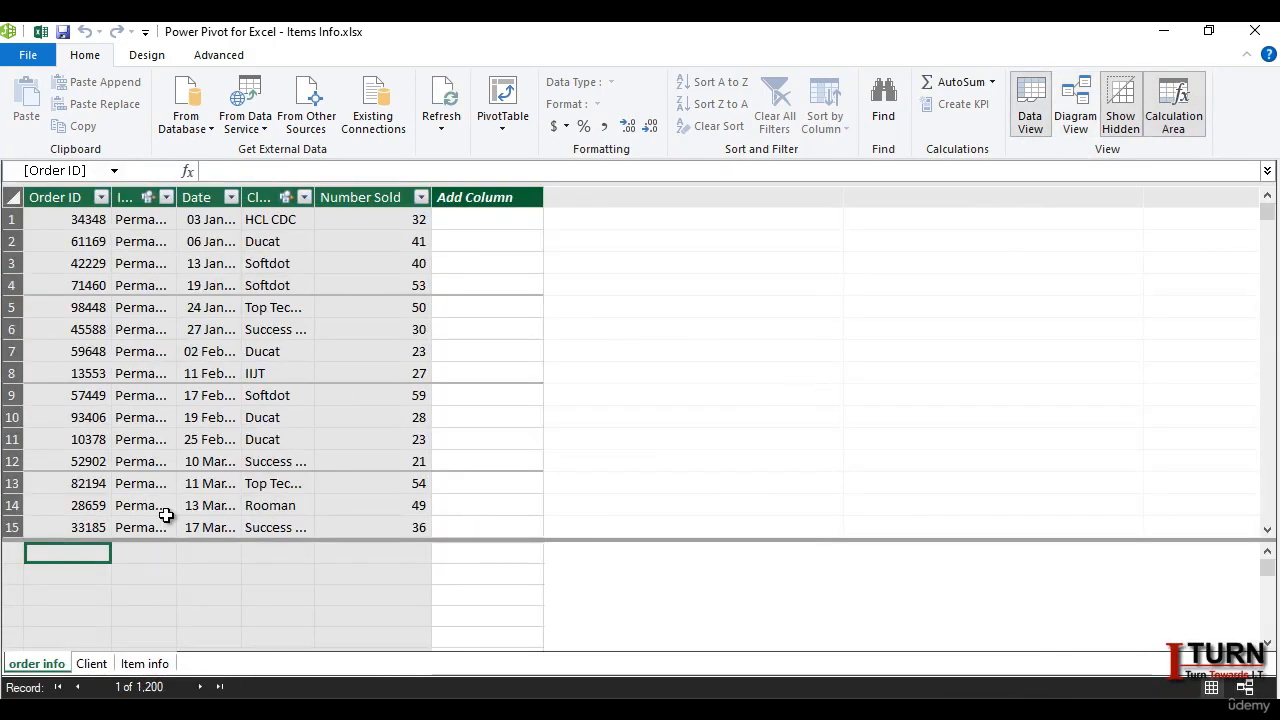
left_click(60, 666)
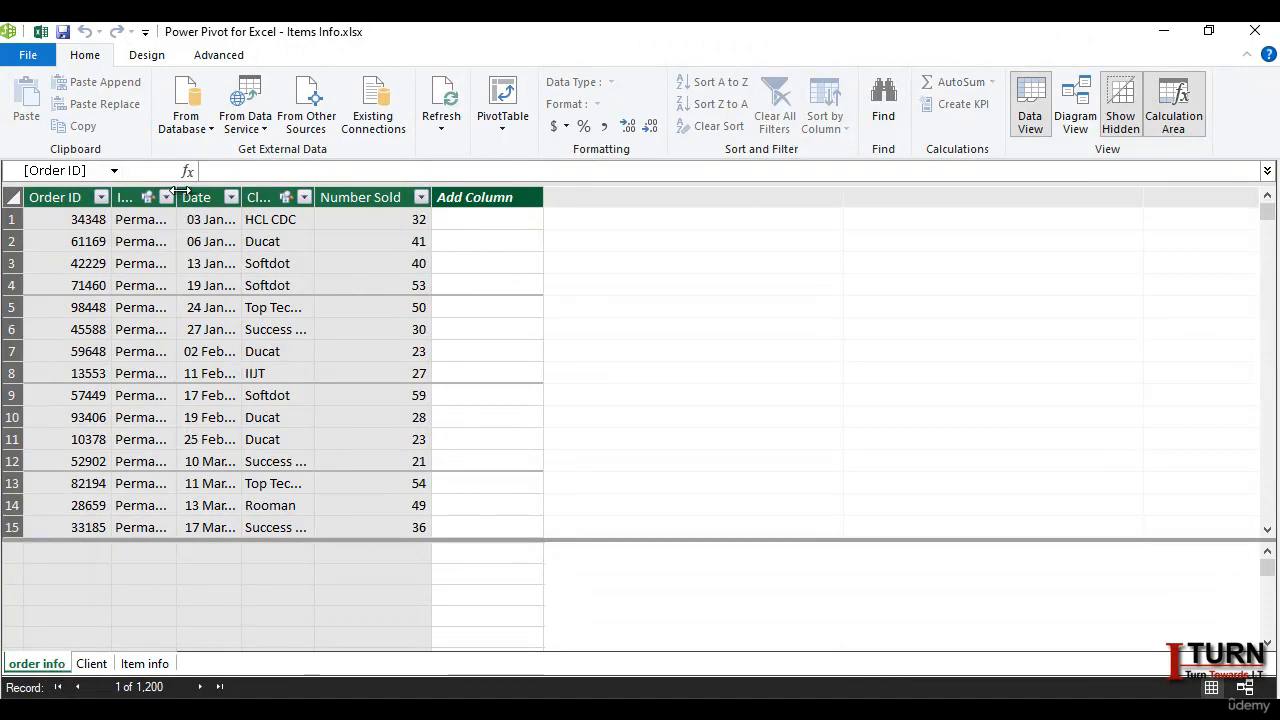
left_click_drag(181, 191, 236, 192)
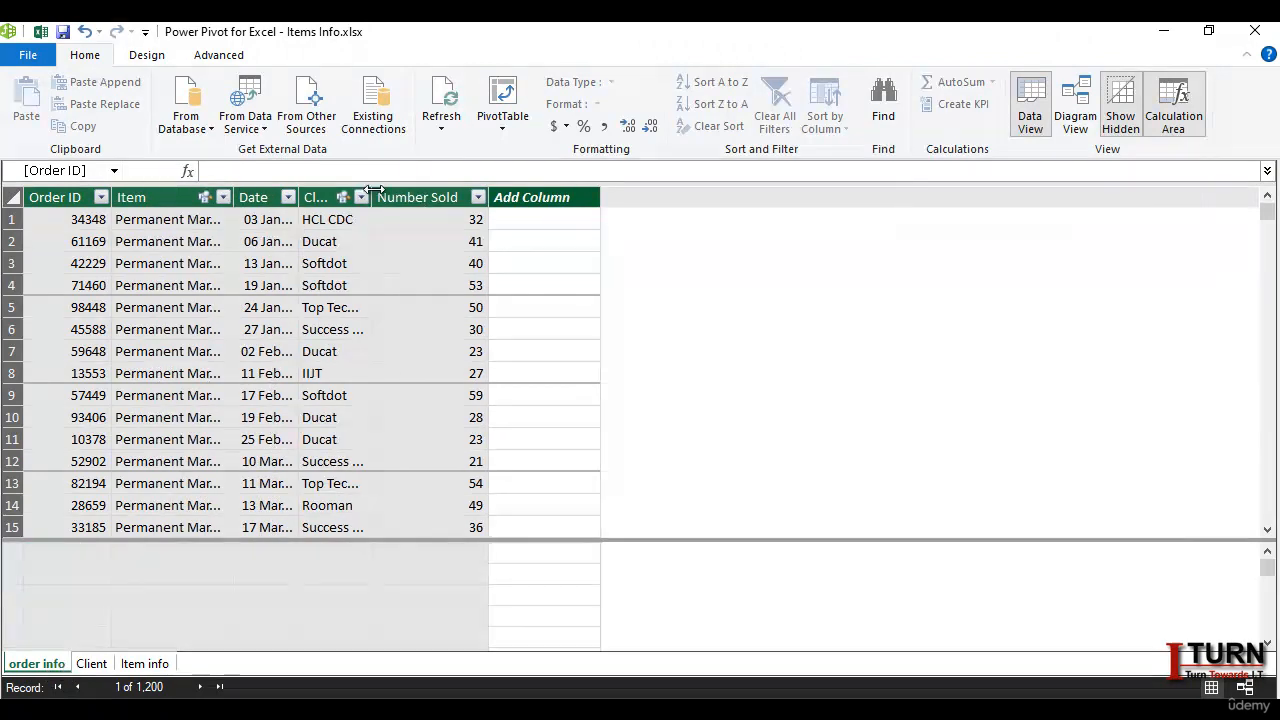
left_click_drag(373, 197, 415, 197)
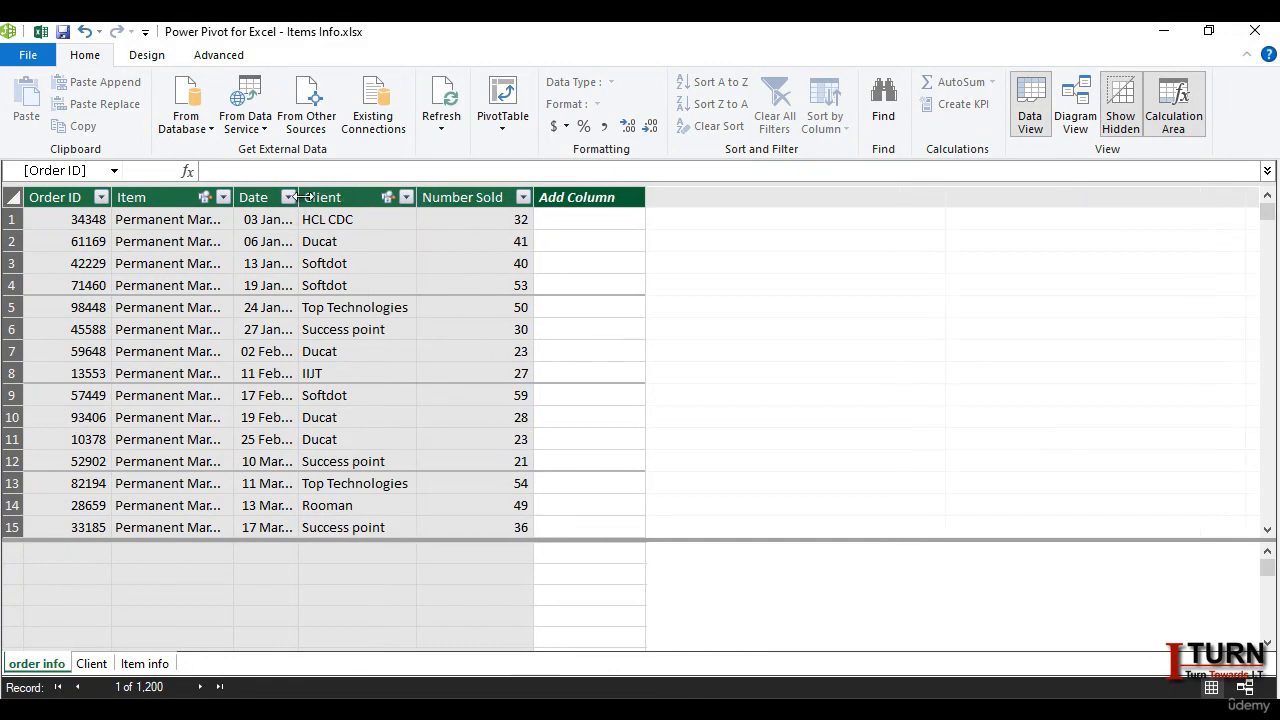
left_click_drag(299, 197, 381, 194)
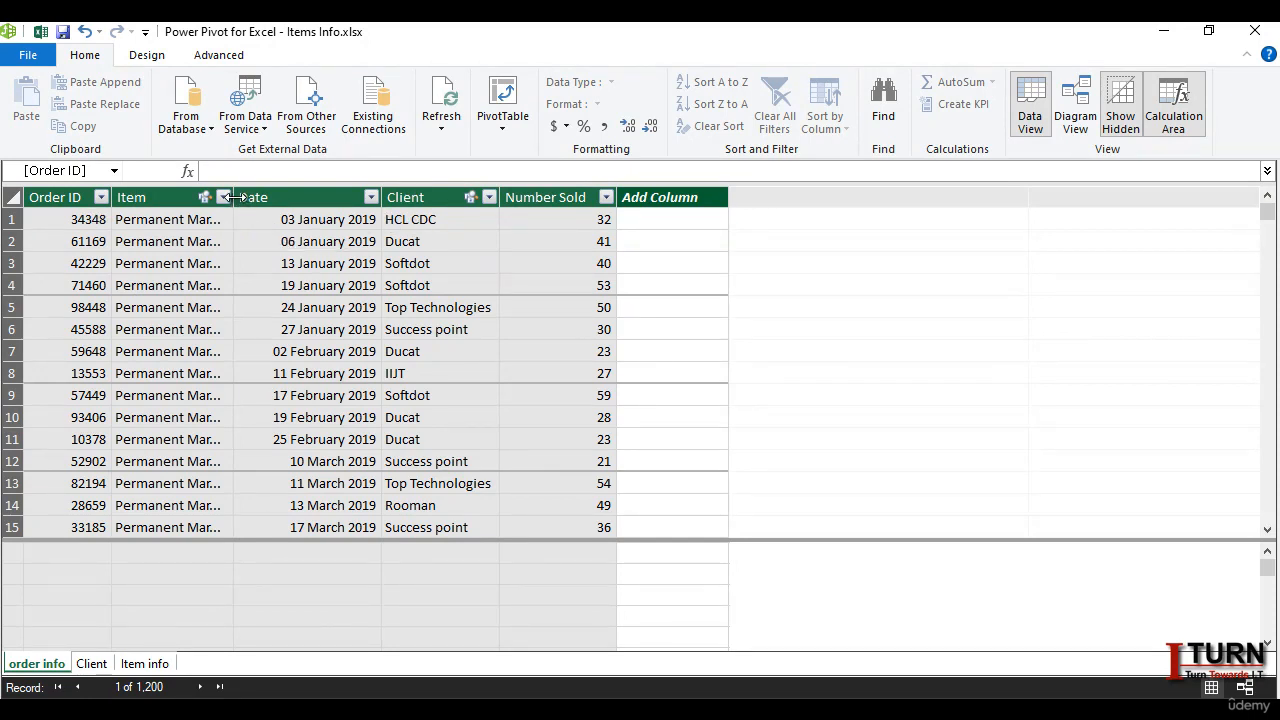
left_click_drag(233, 197, 290, 198)
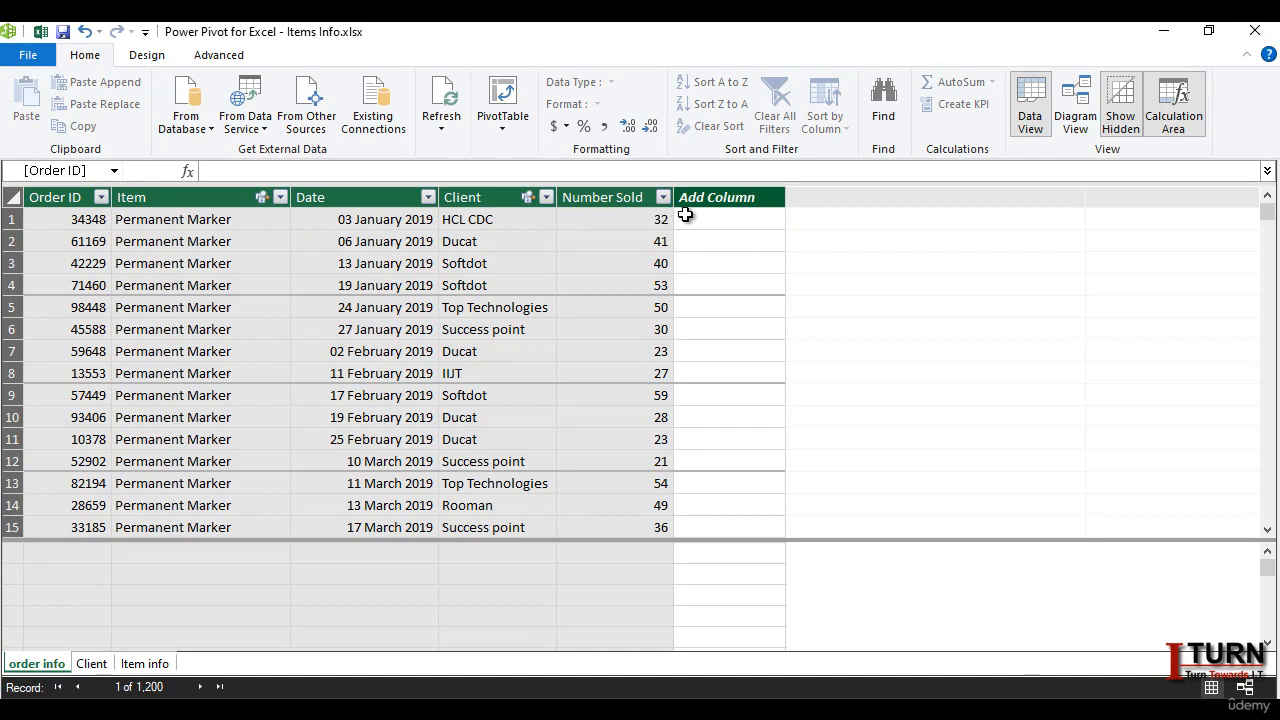
- Add a new column named Revenue to the order info table after Number Sold
left_click(740, 196)
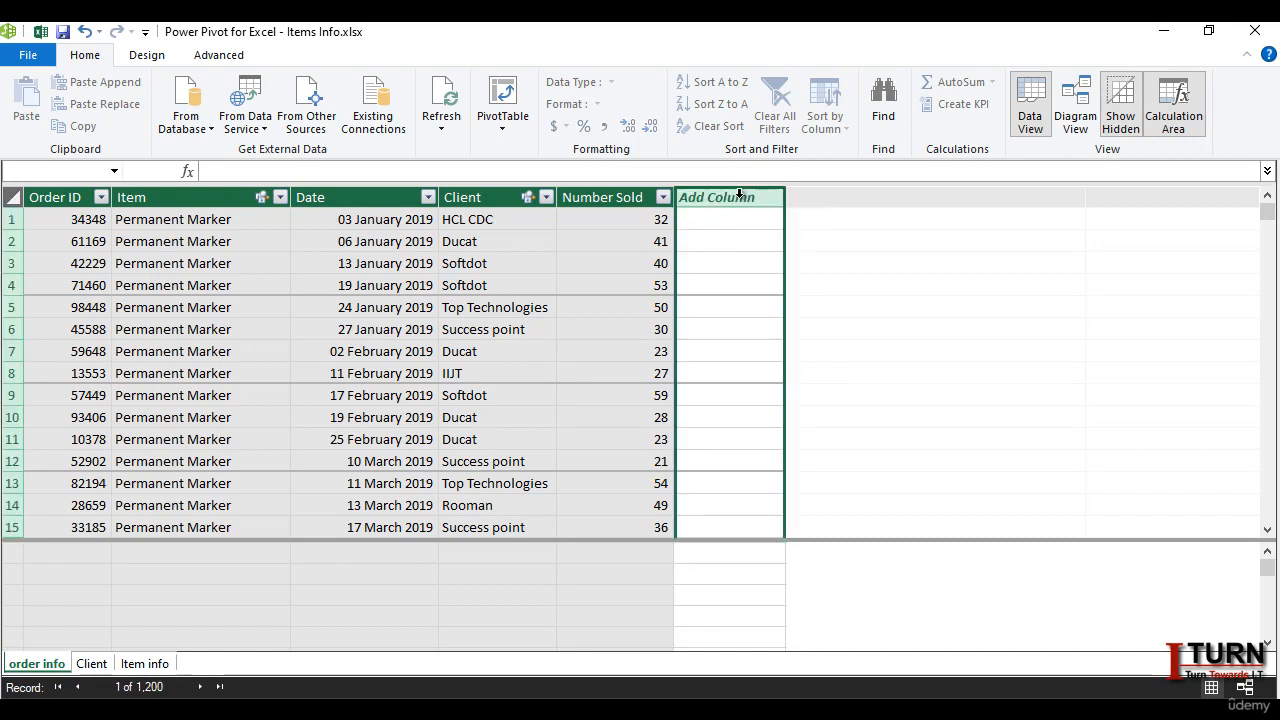
double_click(742, 197)
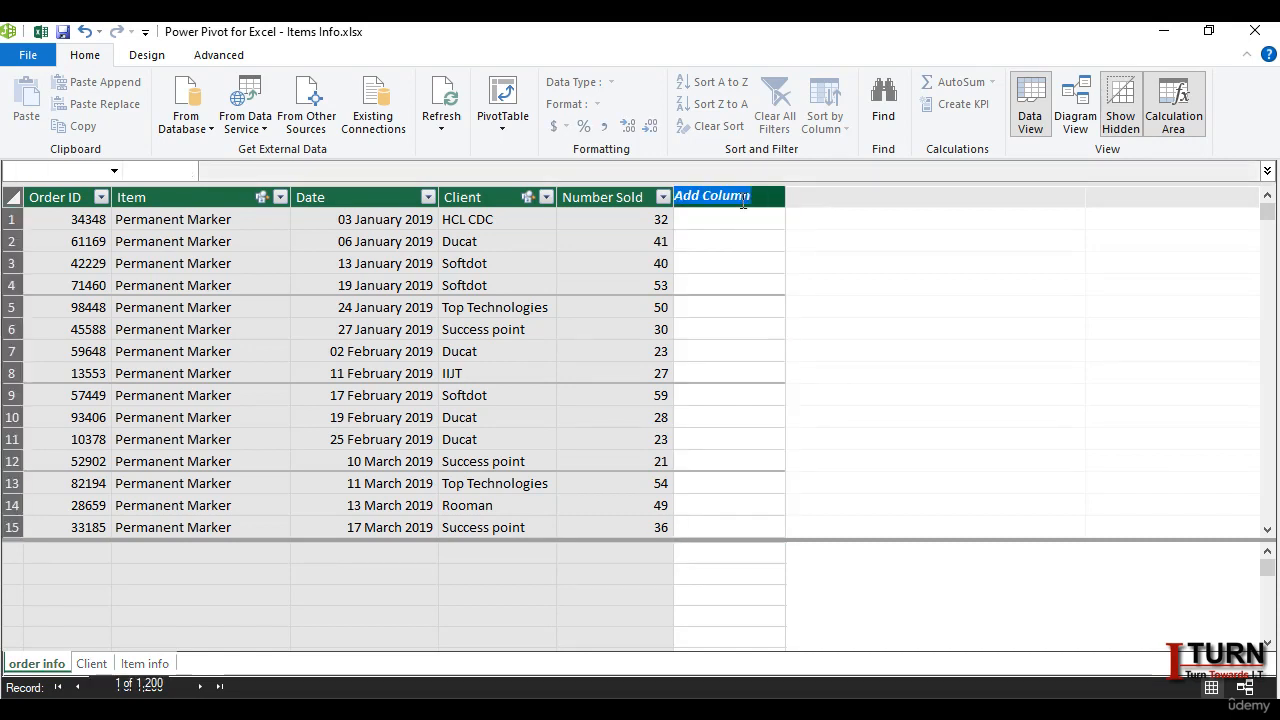
type("R")
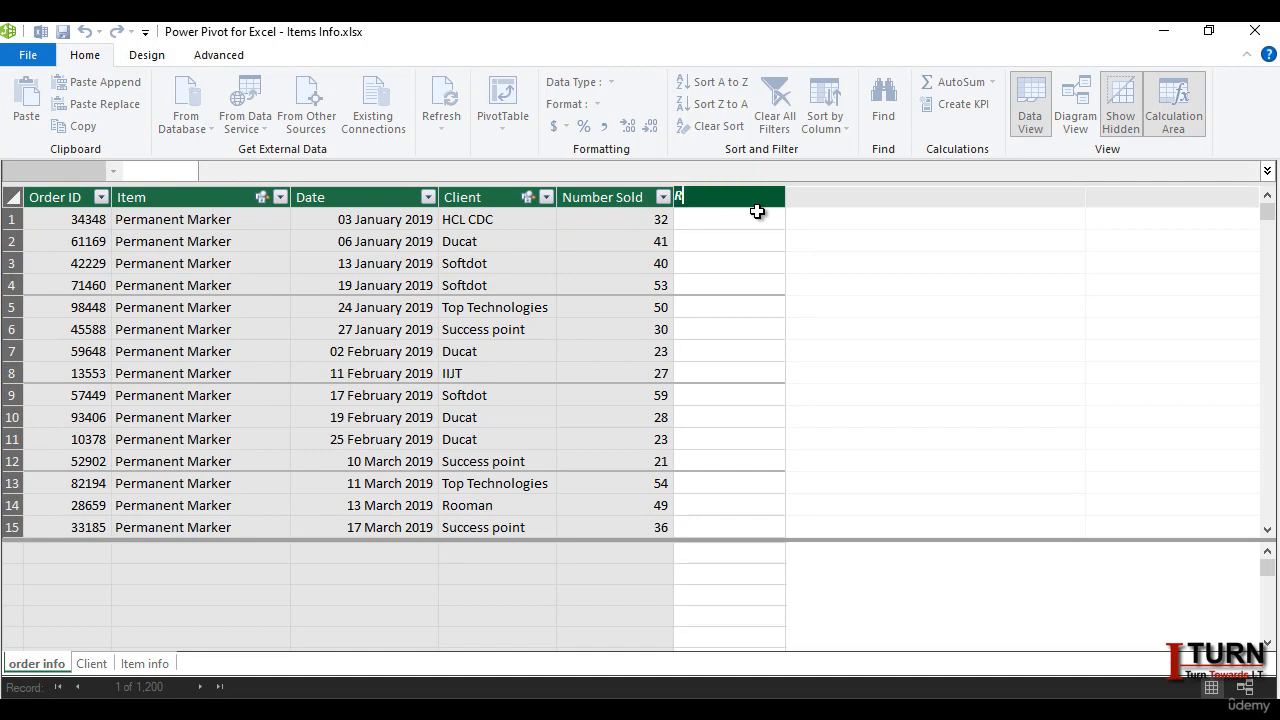
type("evenue")
key("Return")
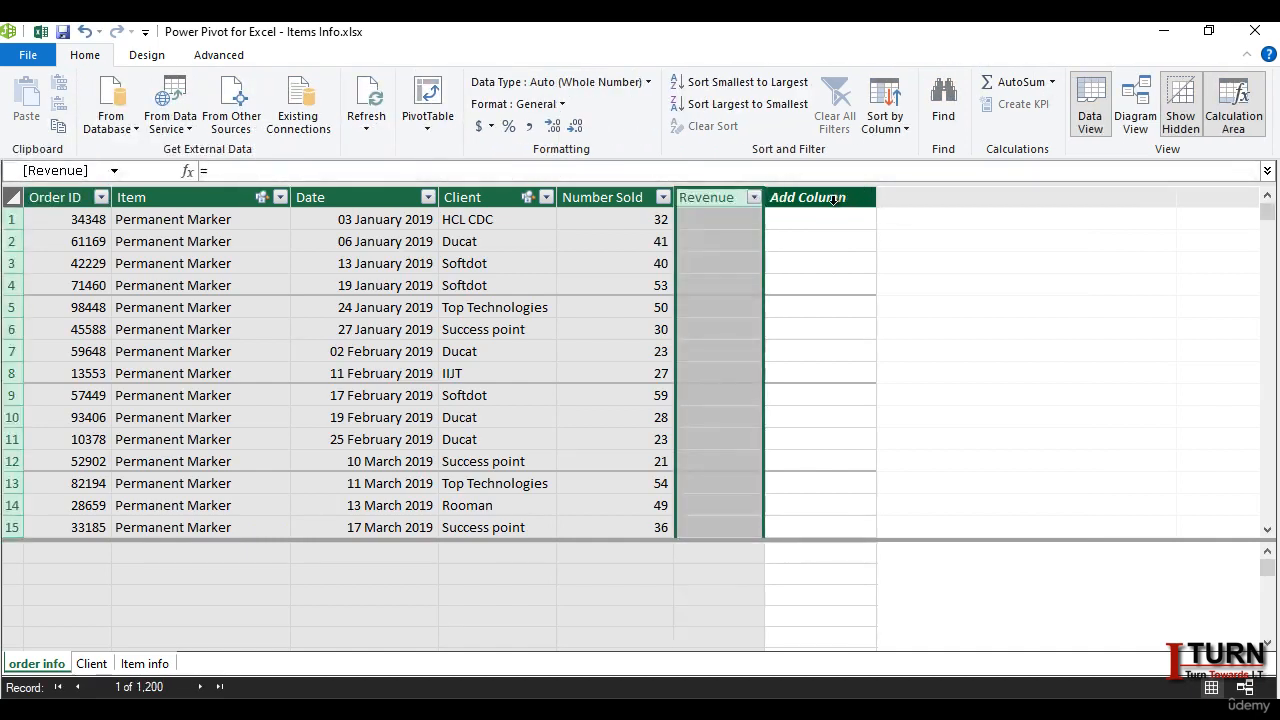
- Add two new columns named Cost and Profit after Revenue in the order info table
left_click(835, 192)
double_click(835, 193)
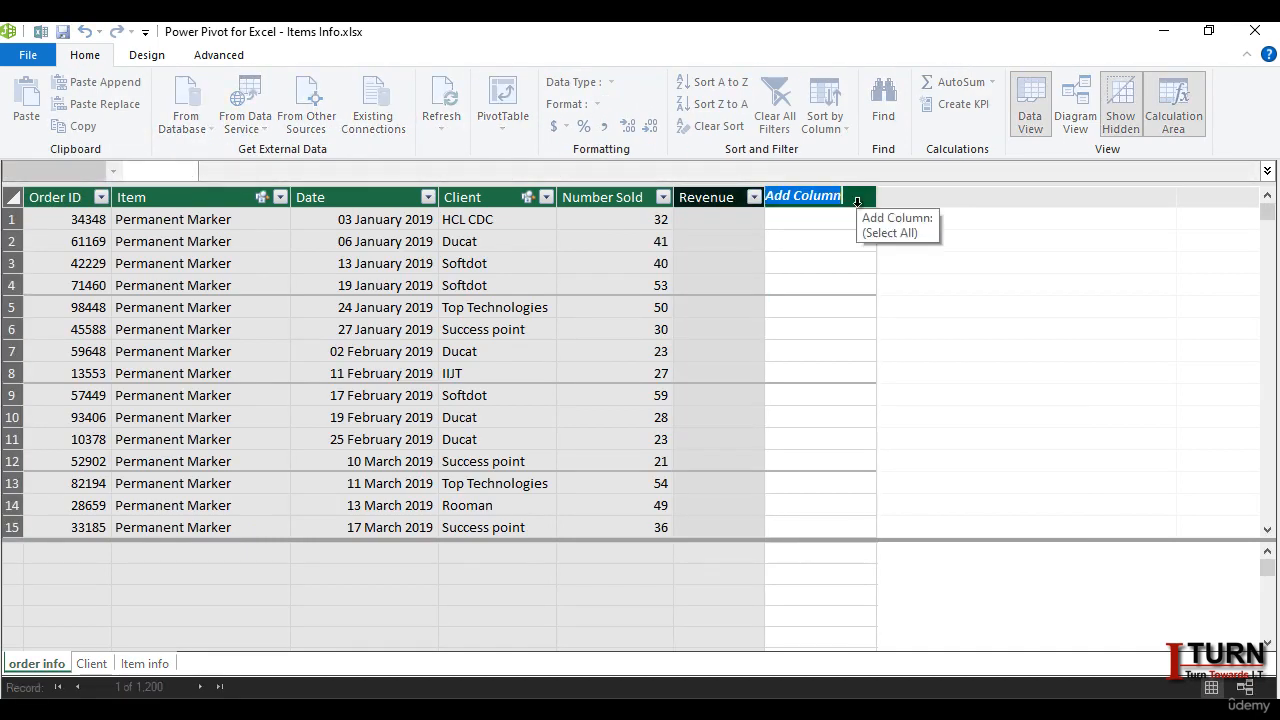
type("Cost")
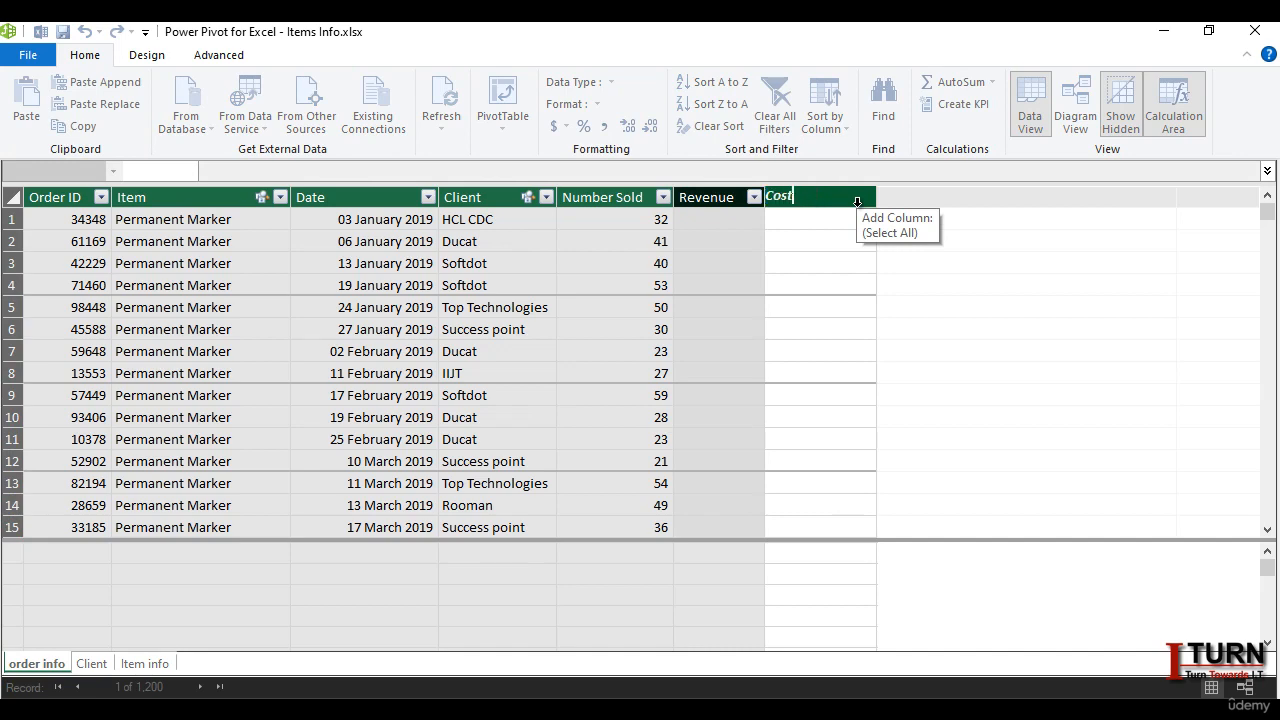
key("Return")
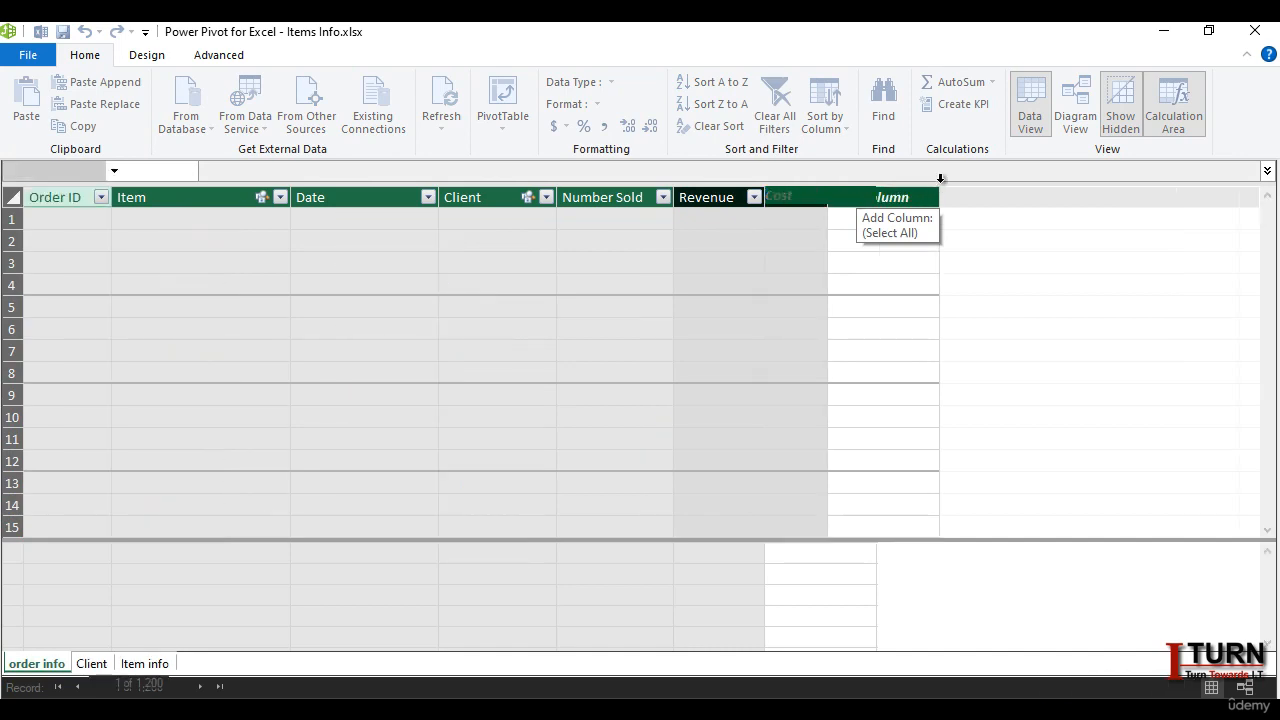
double_click(906, 196)
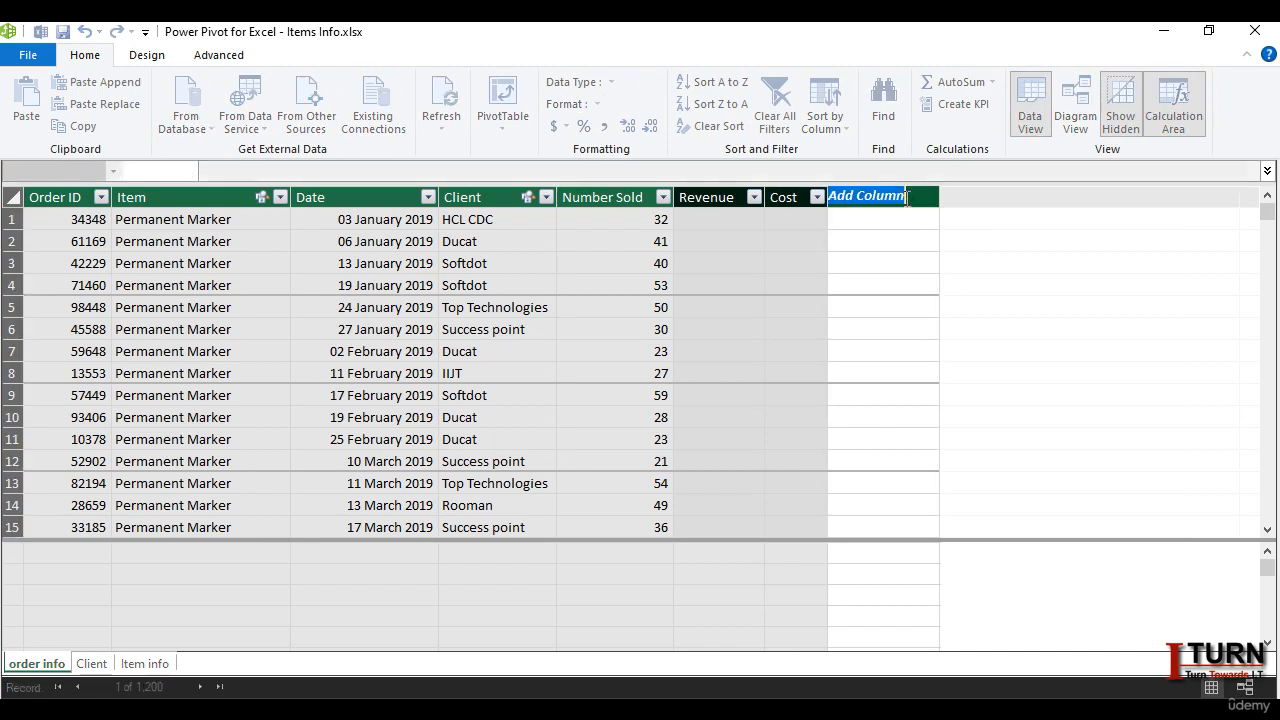
type("Profit")
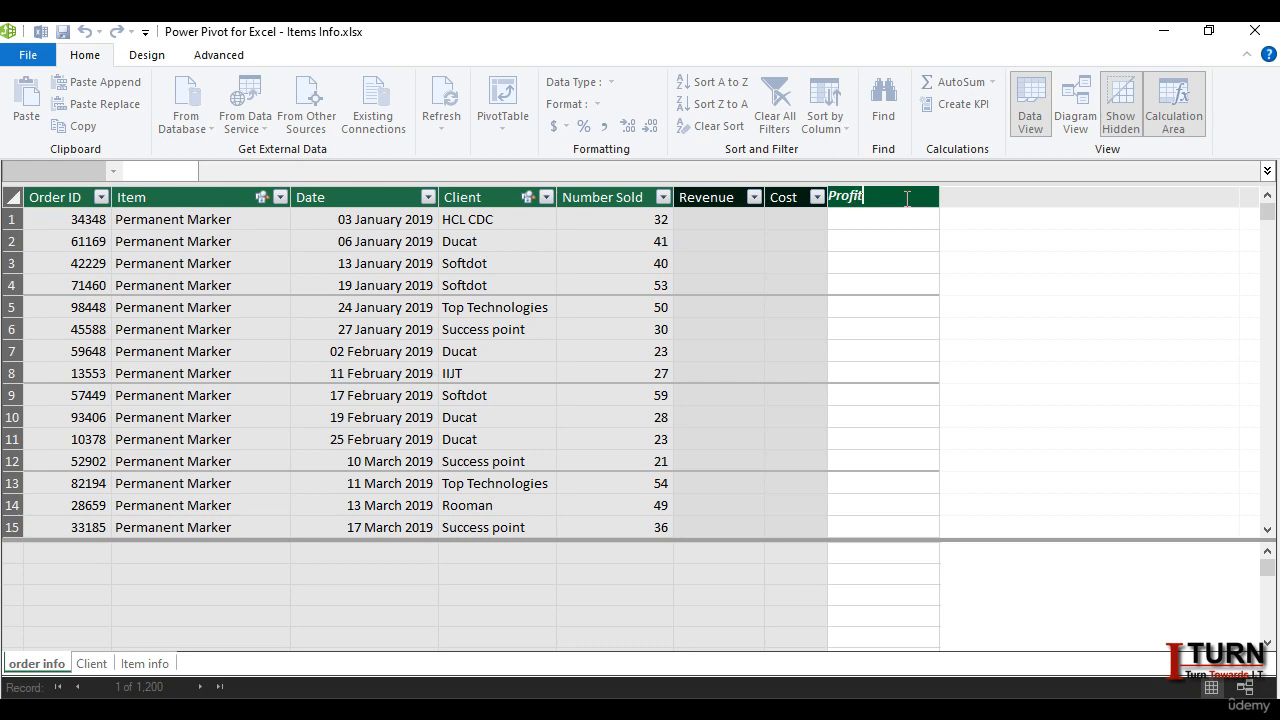
key("Return")
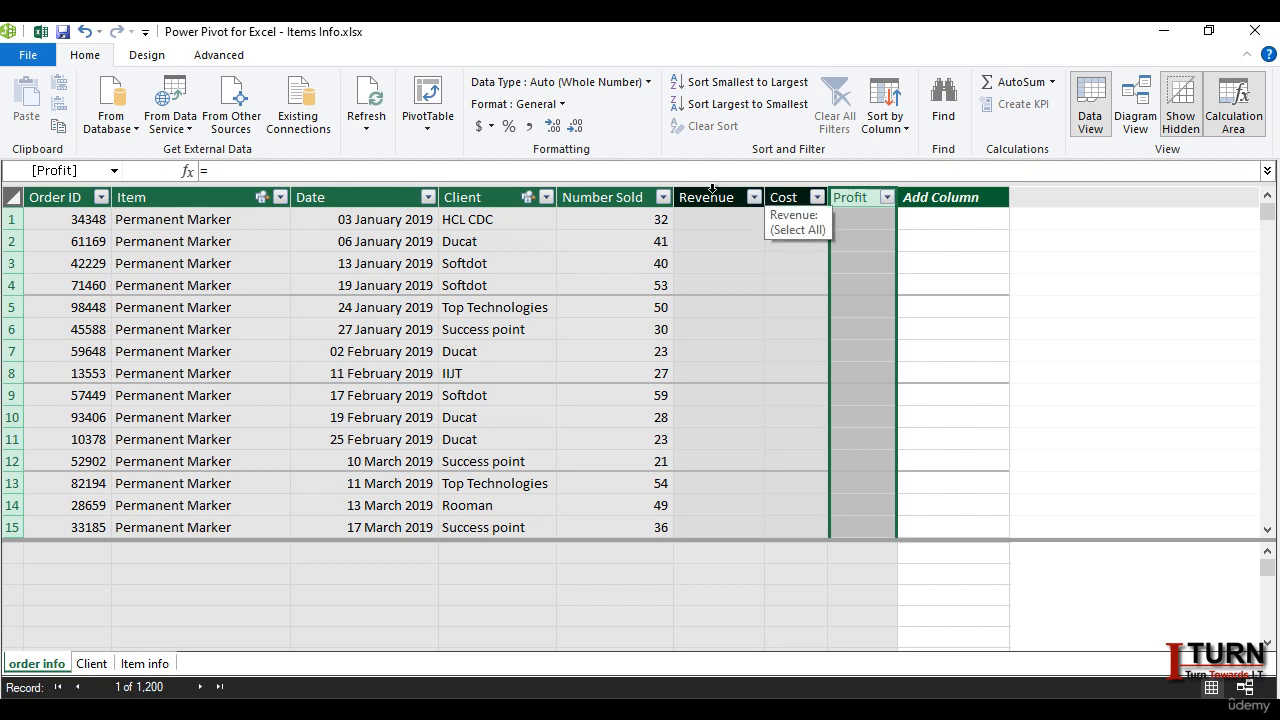
- Widen the Revenue, Cost and Profit columns of the order info table
left_click_drag(822, 196, 952, 192)
left_click_drag(849, 189, 868, 190)
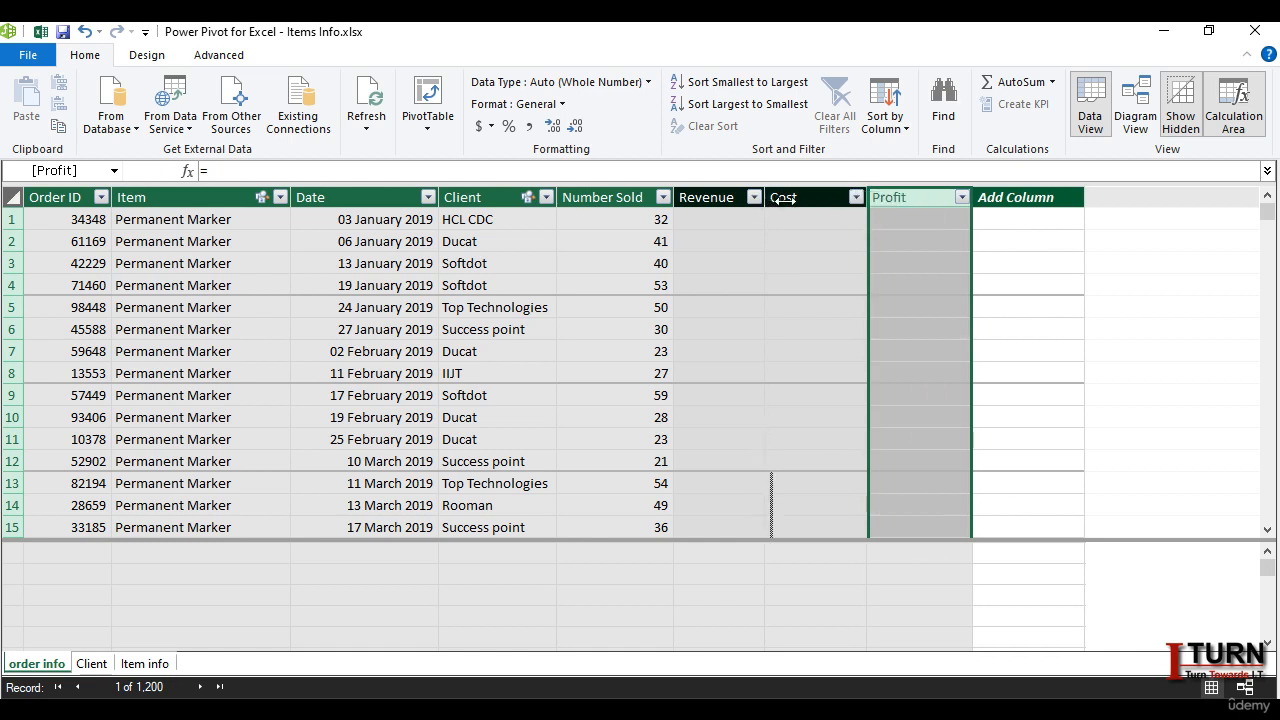
left_click_drag(764, 200, 786, 200)
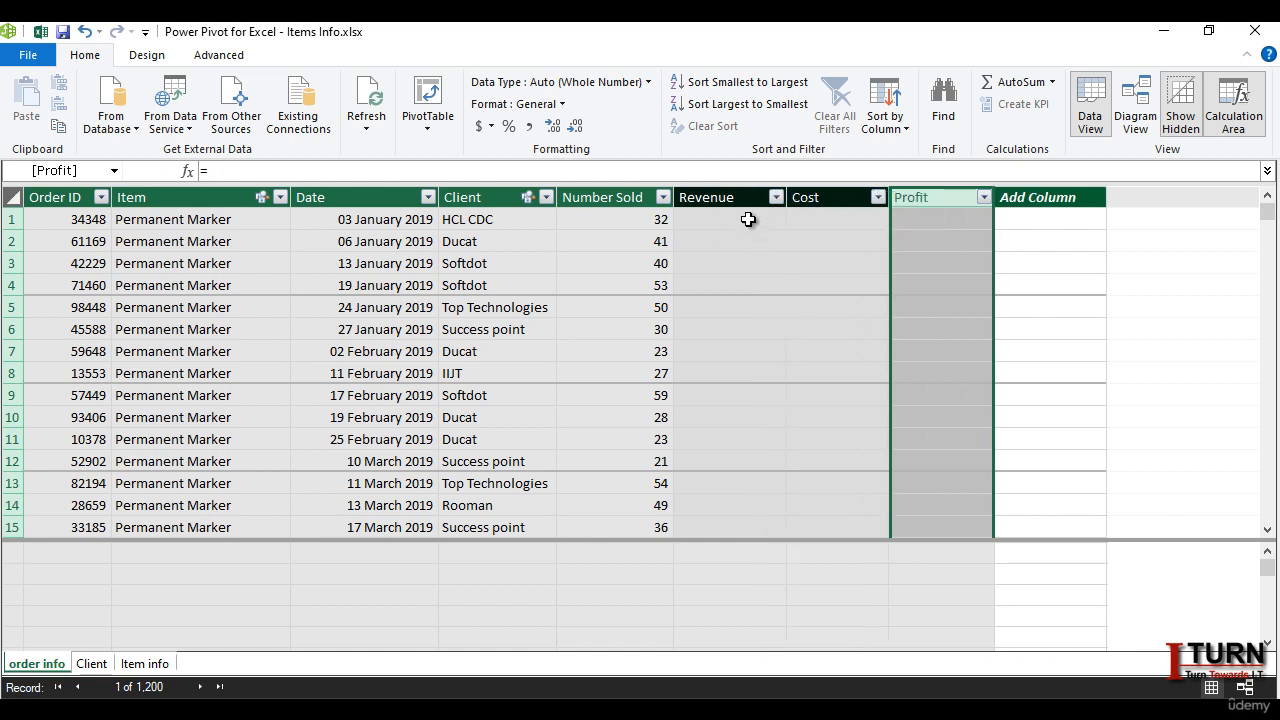
- Check the Item info and Client tables, and set the Revenue column in order info to =RELATED('Item info'[Sale Price])*[Number Sold]
left_click(748, 218)
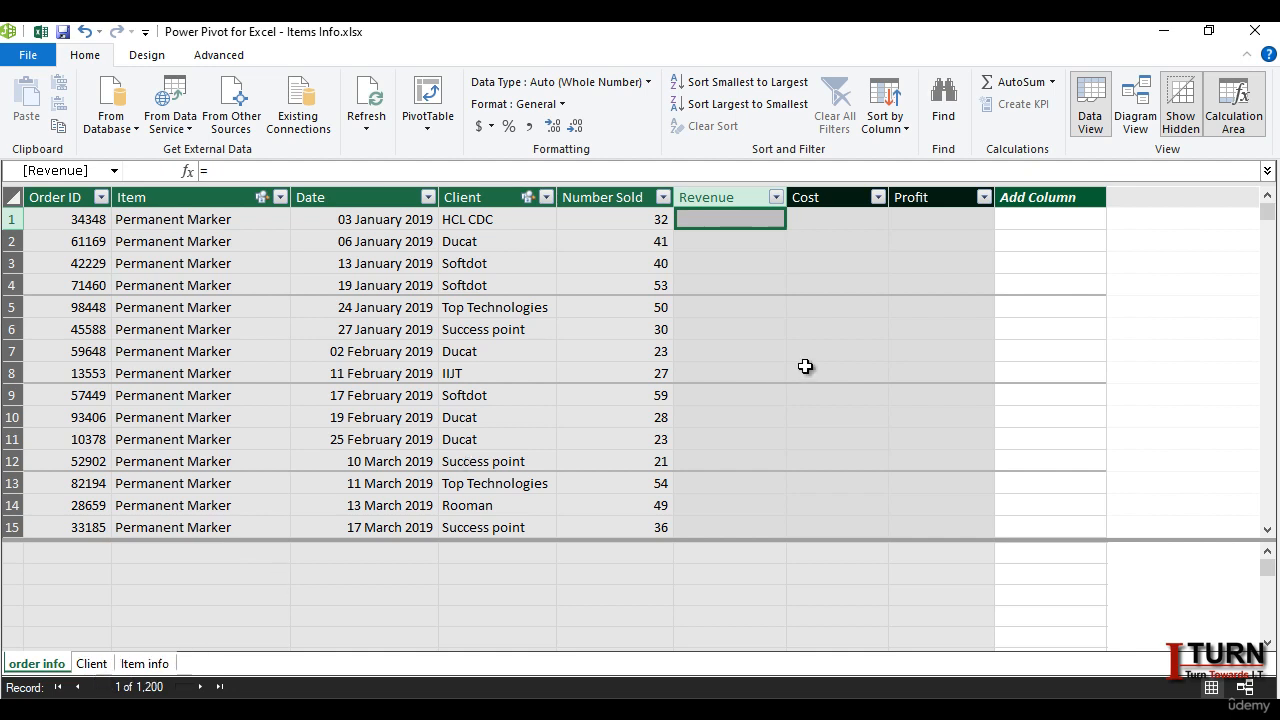
left_click(158, 670)
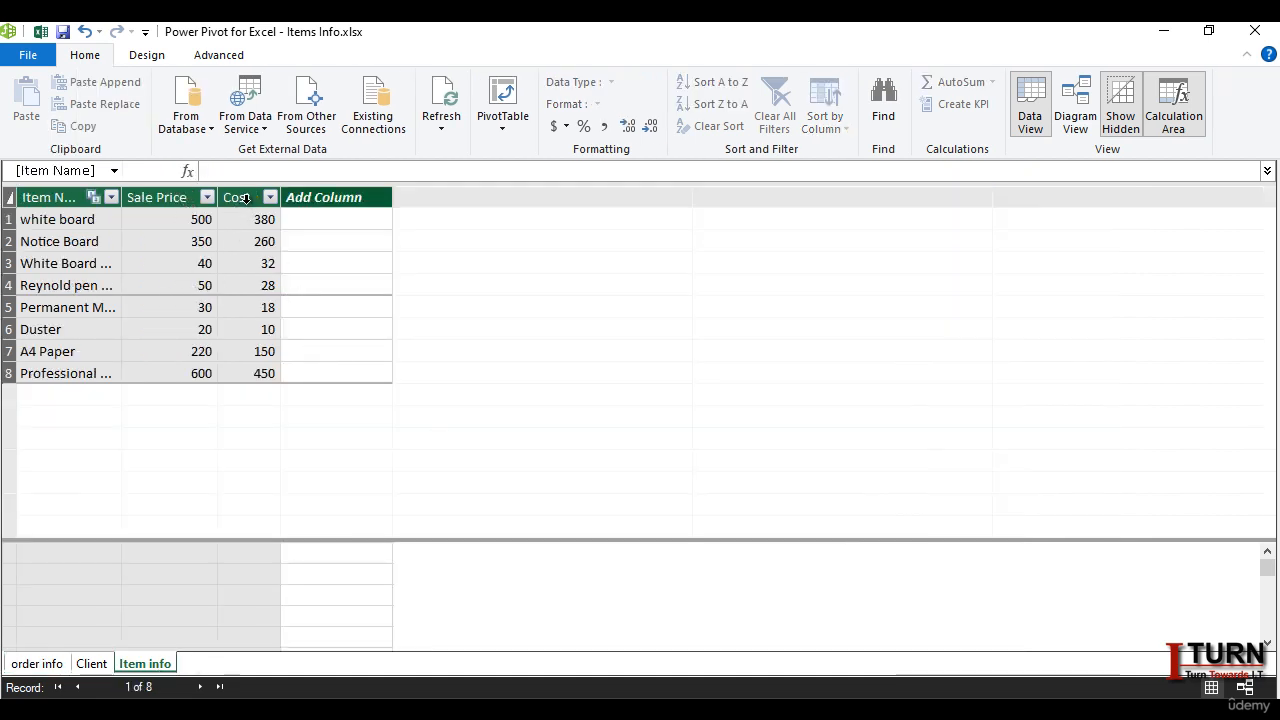
left_click(91, 664)
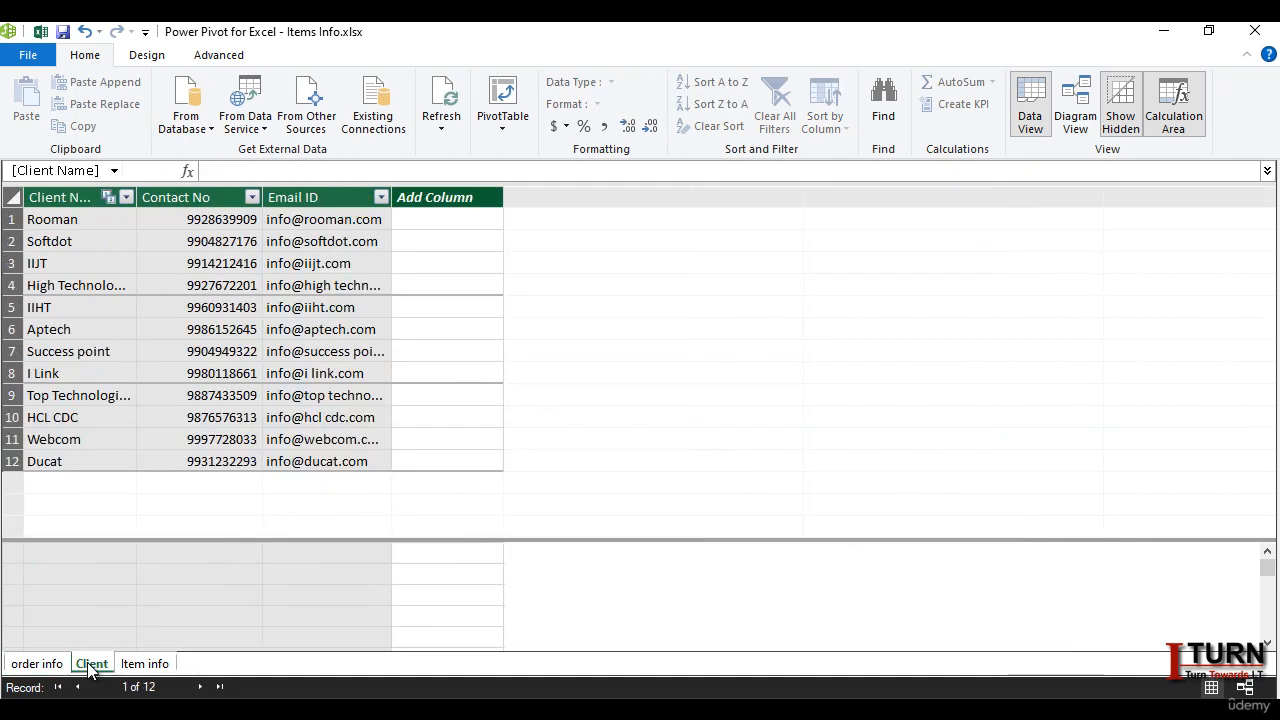
left_click(43, 670)
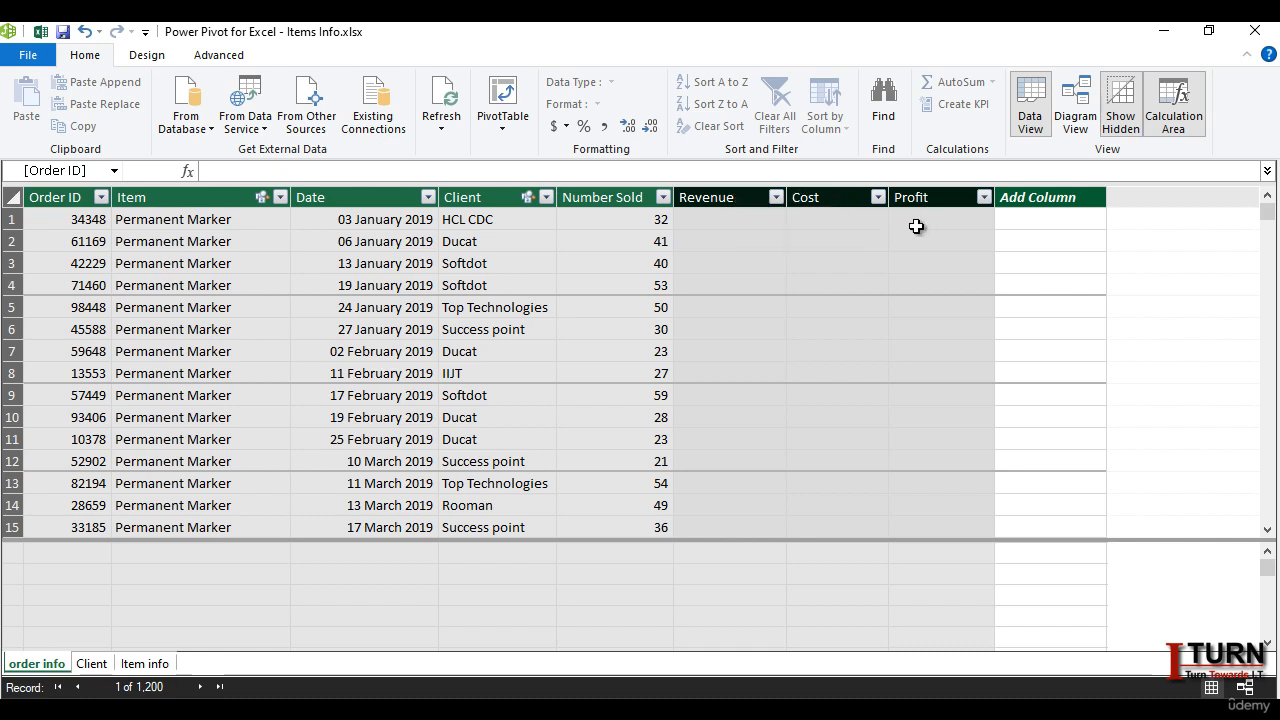
left_click(723, 220)
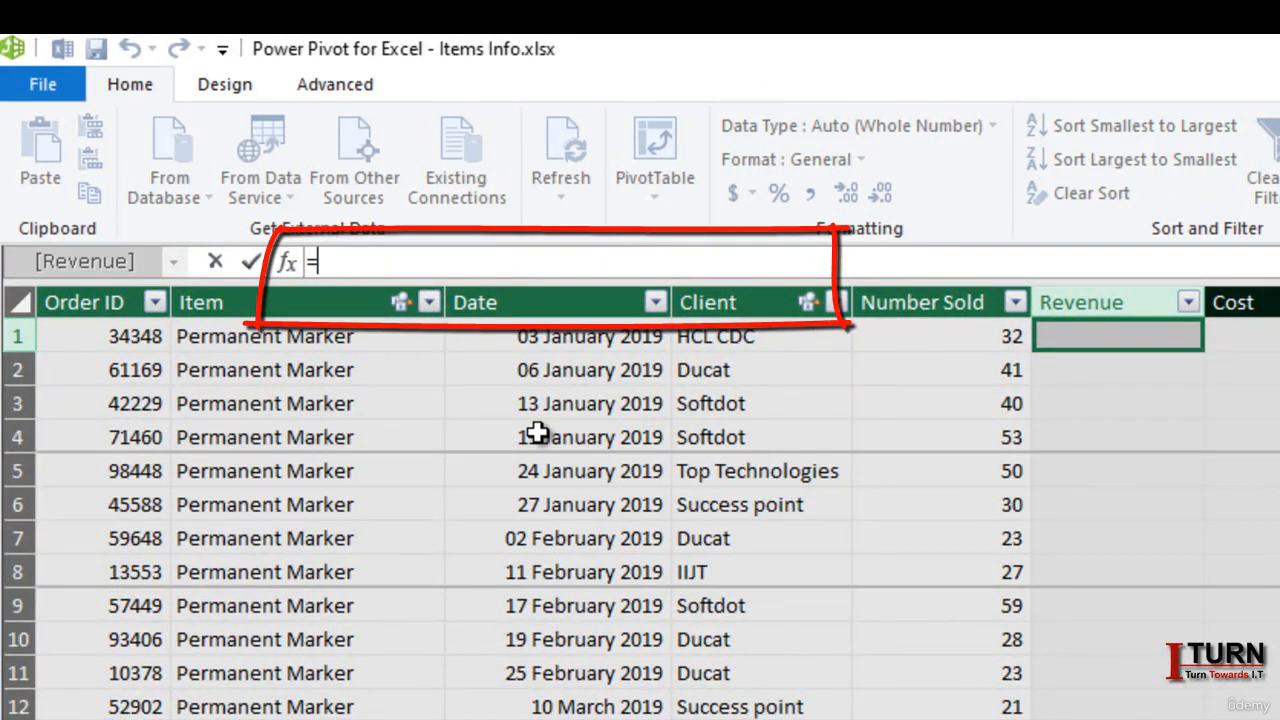
type("rela")
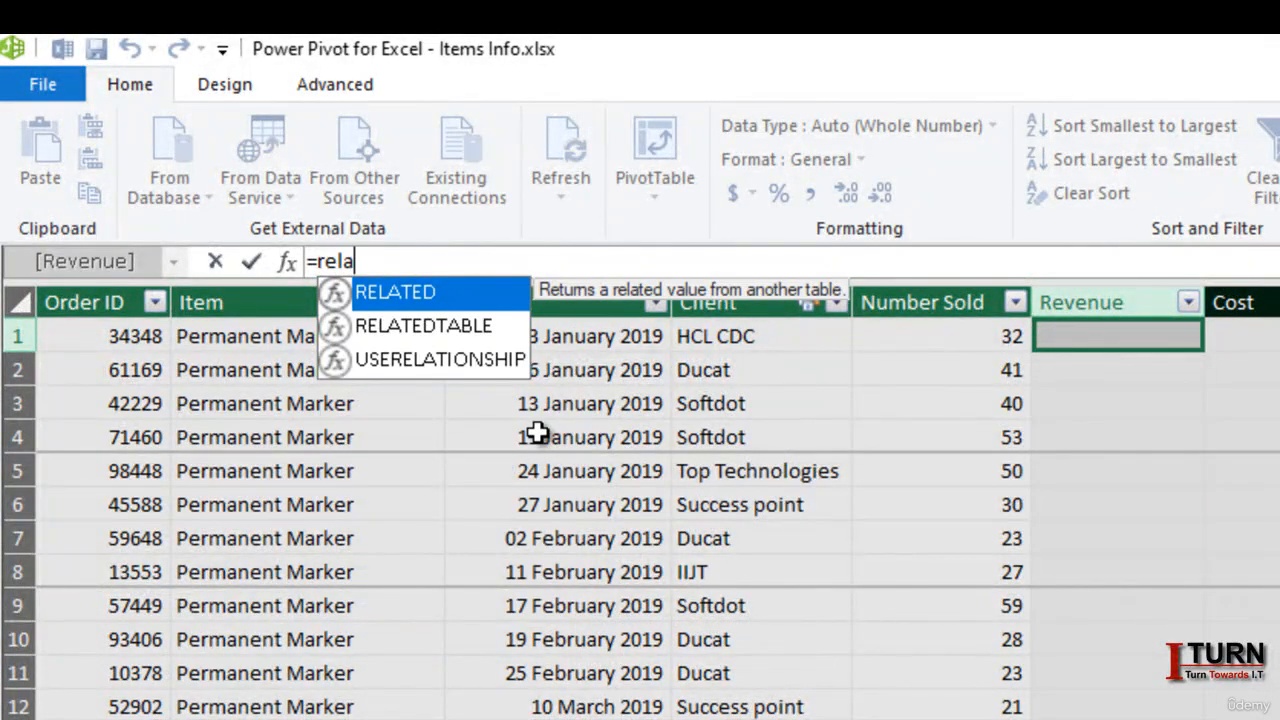
key("Tab")
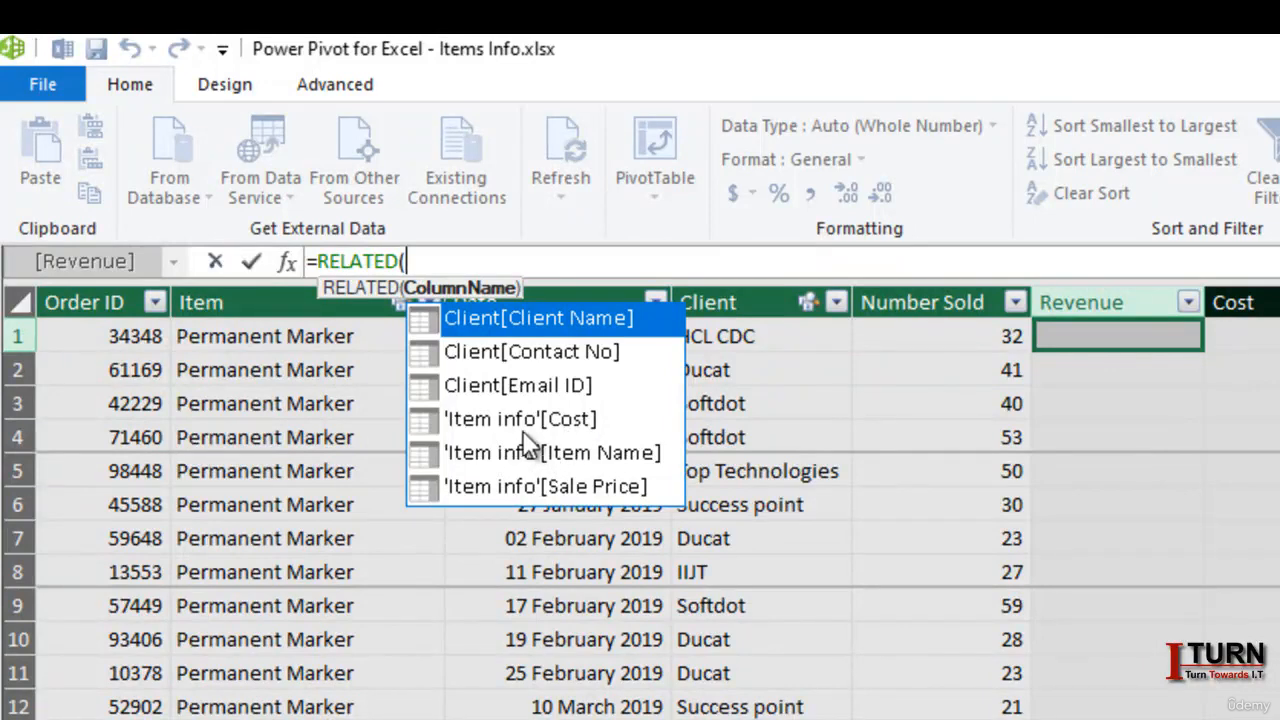
double_click(609, 488)
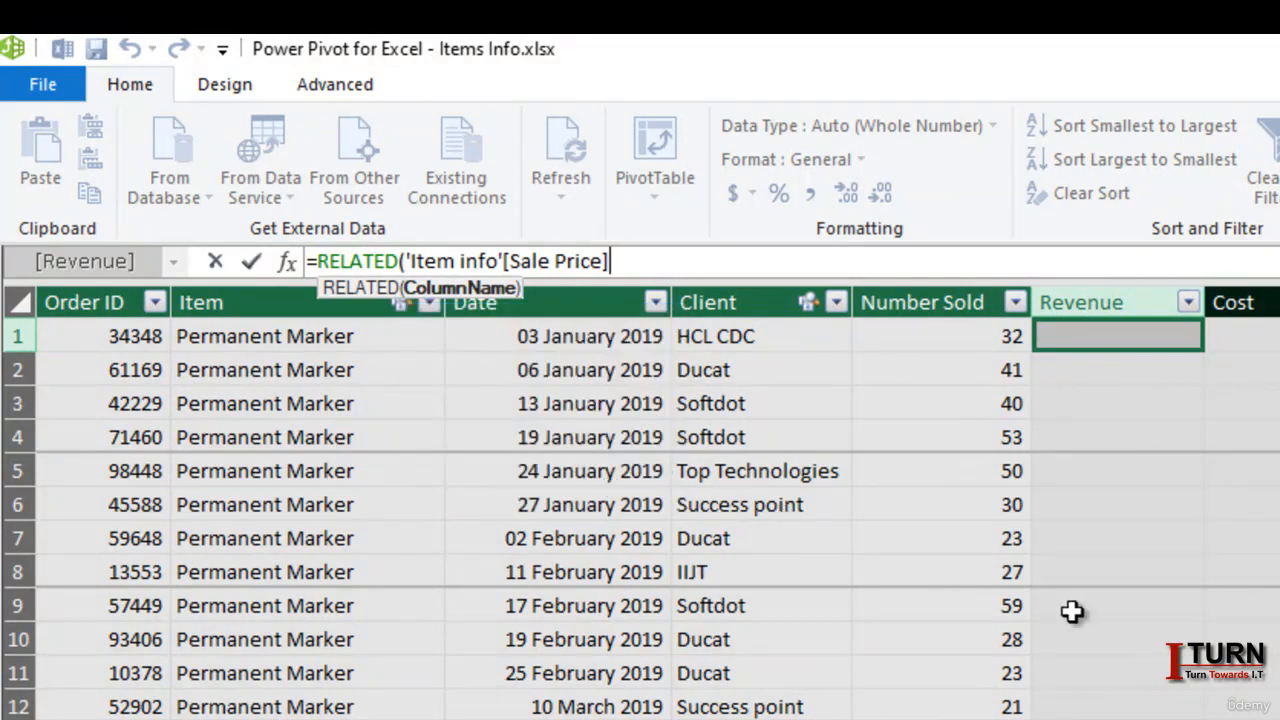
type(")")
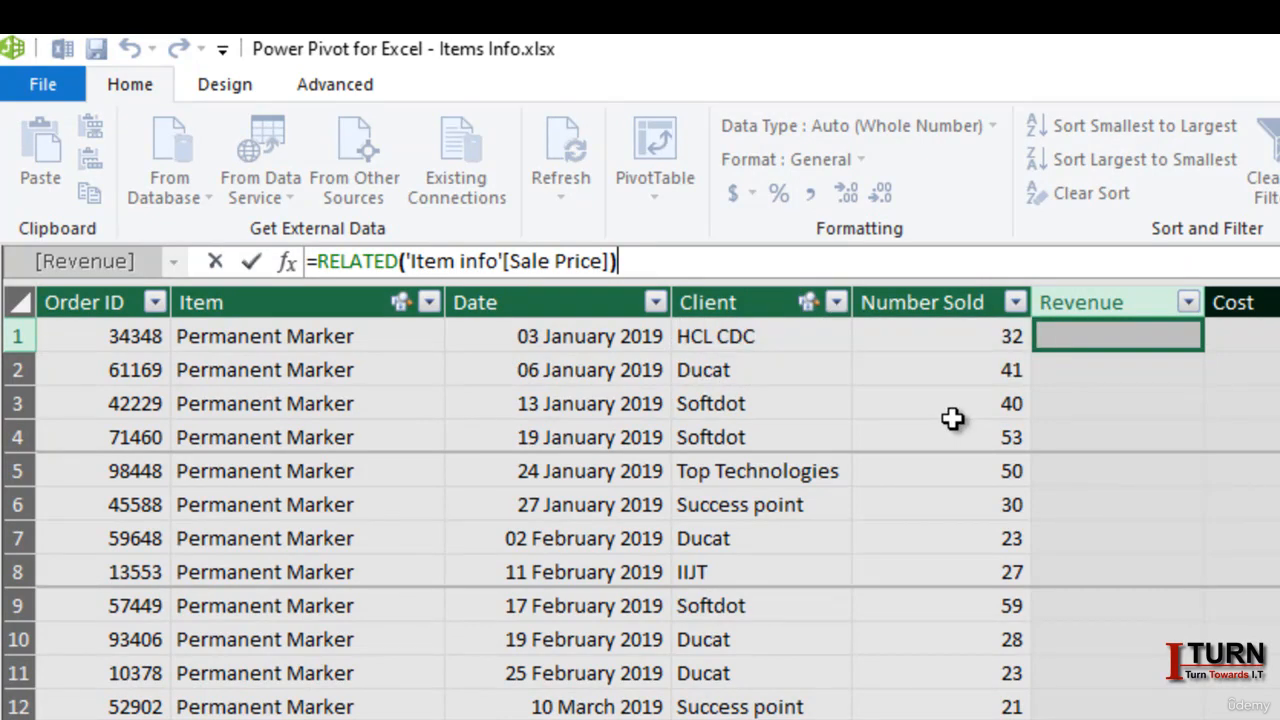
type("*")
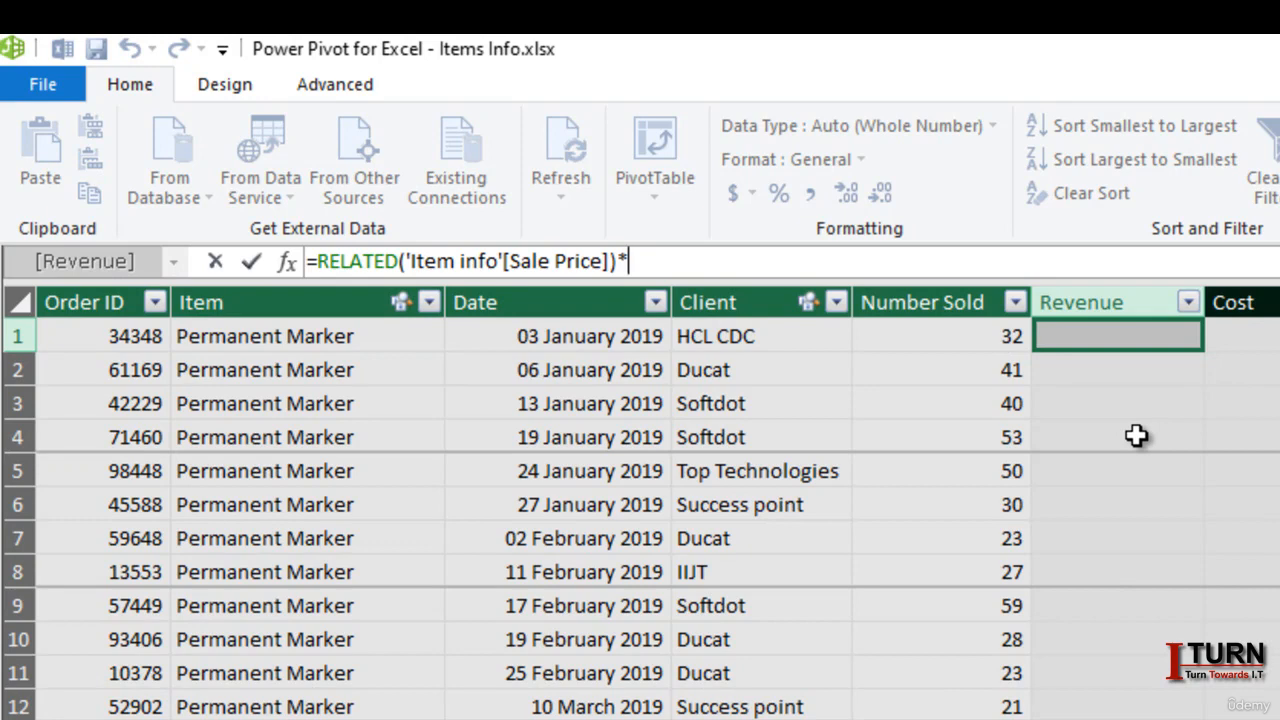
type("num")
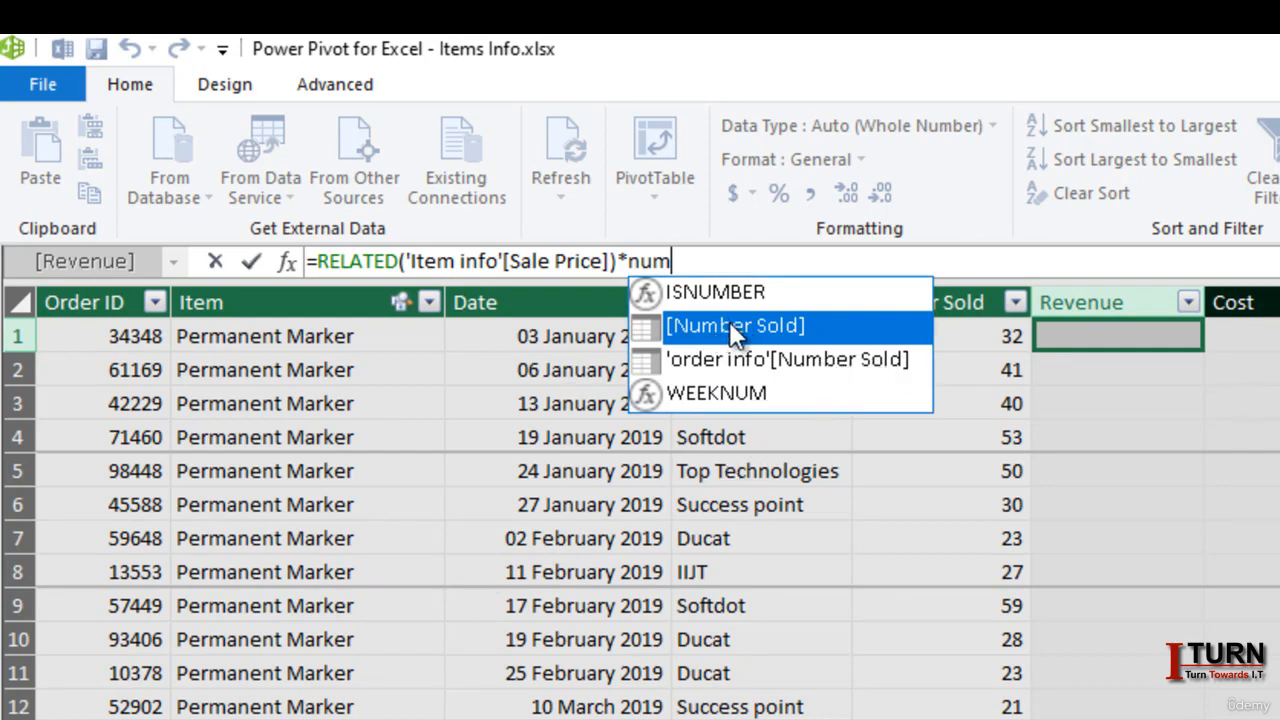
double_click(760, 333)
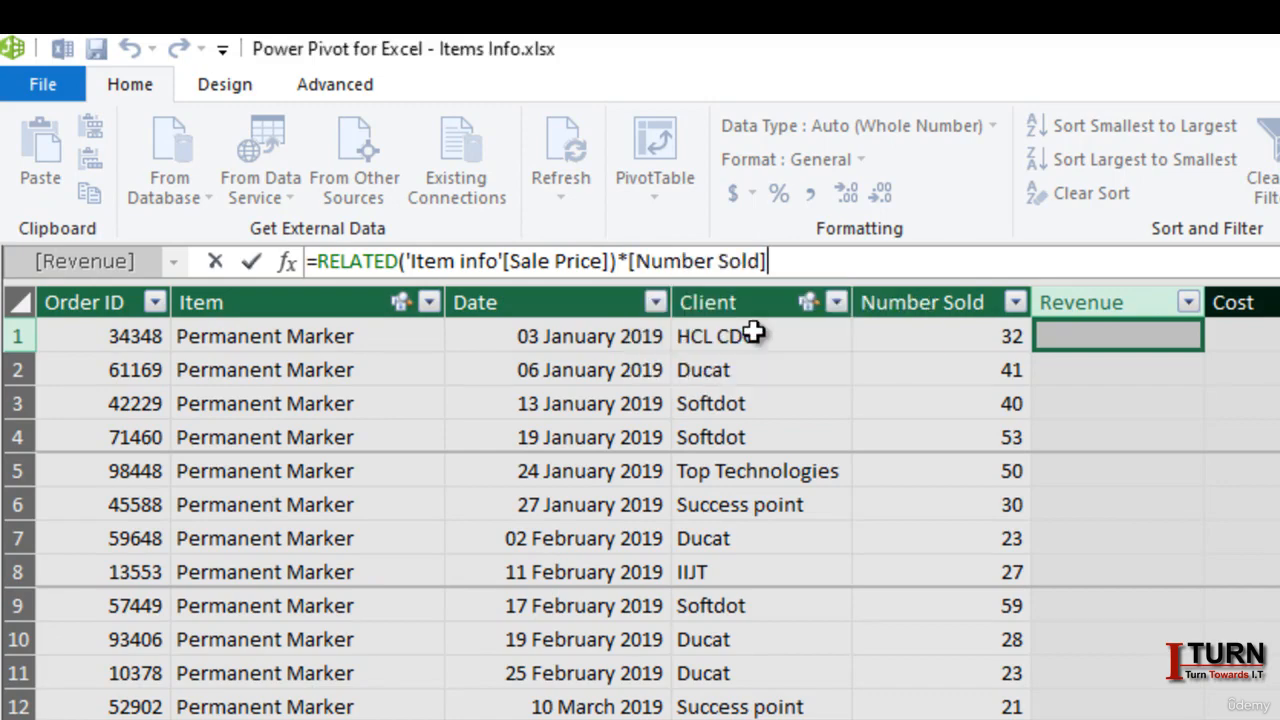
key("Return")
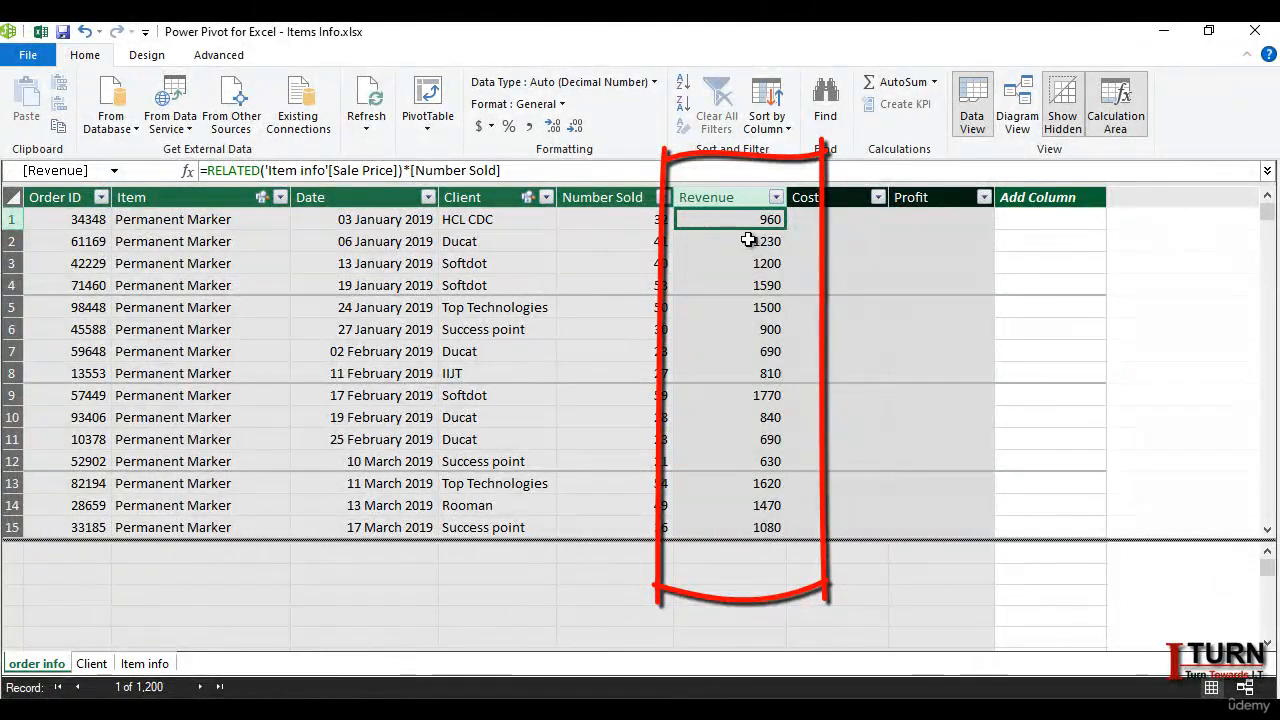
- Enter =RELATED('Item info'[Cost]*[Number Sold]) as the formula of the Cost column in order info
left_click(815, 221)
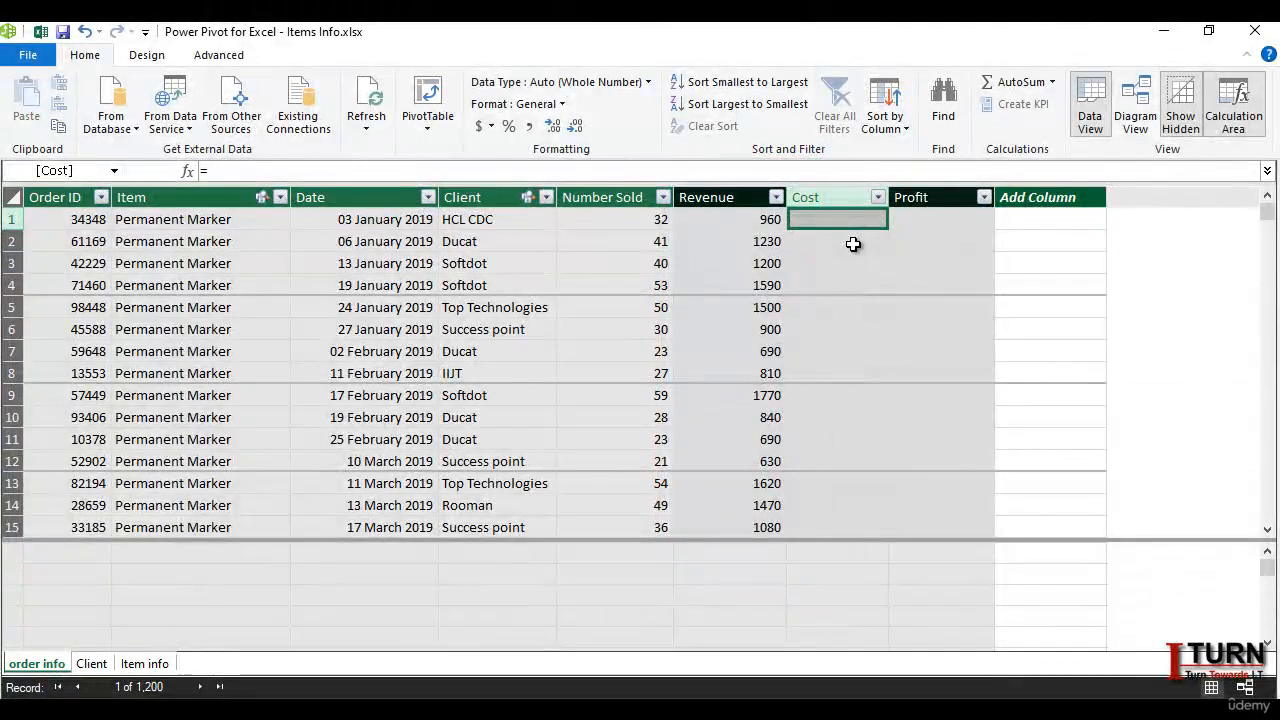
type("=related(")
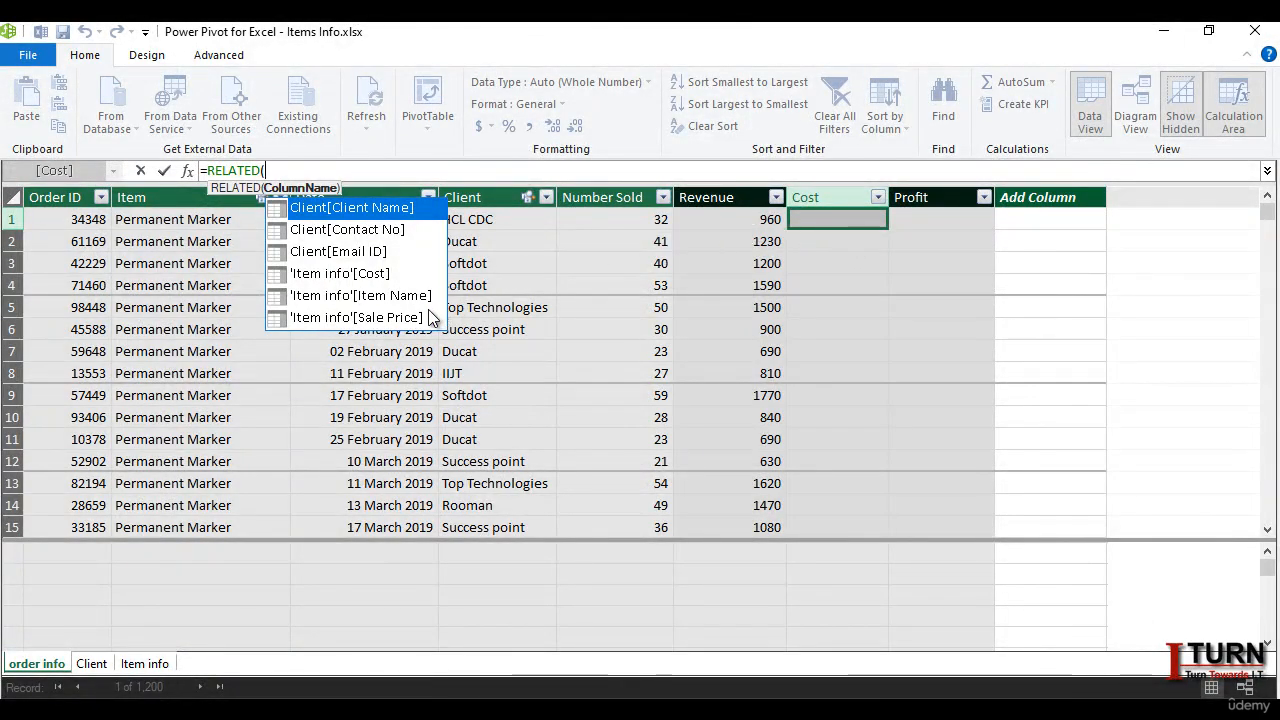
double_click(345, 275)
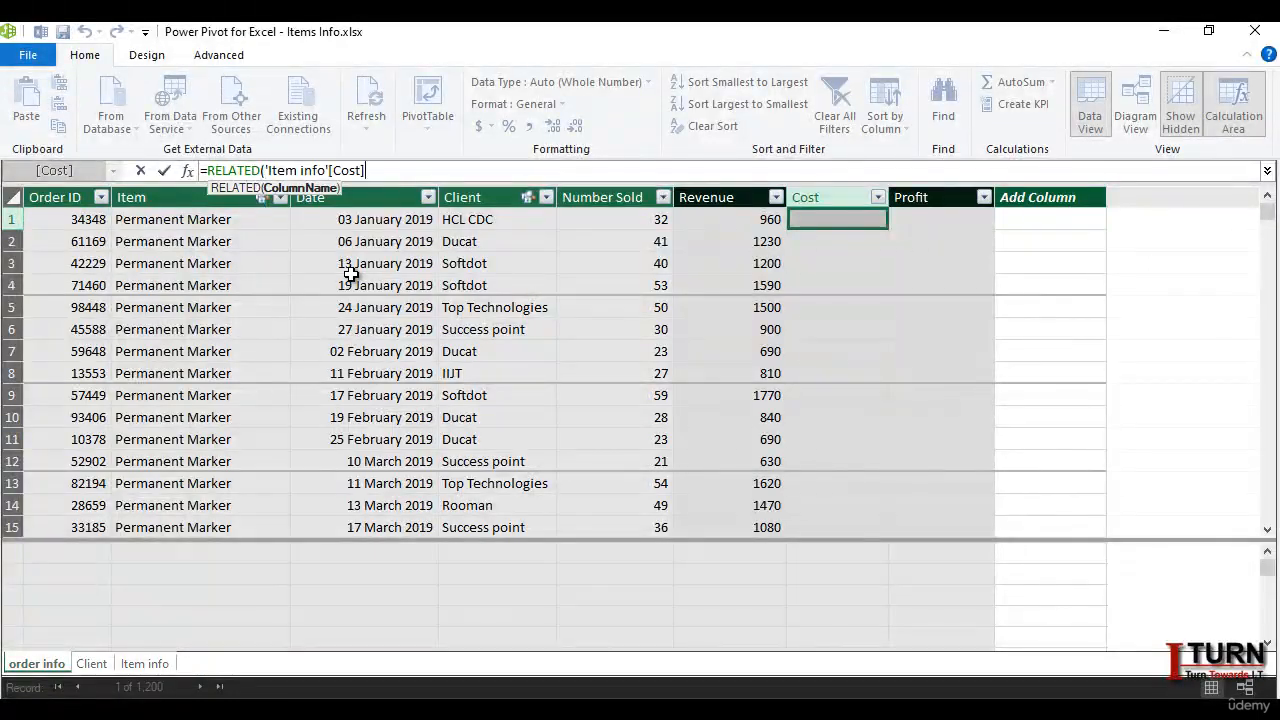
type("*")
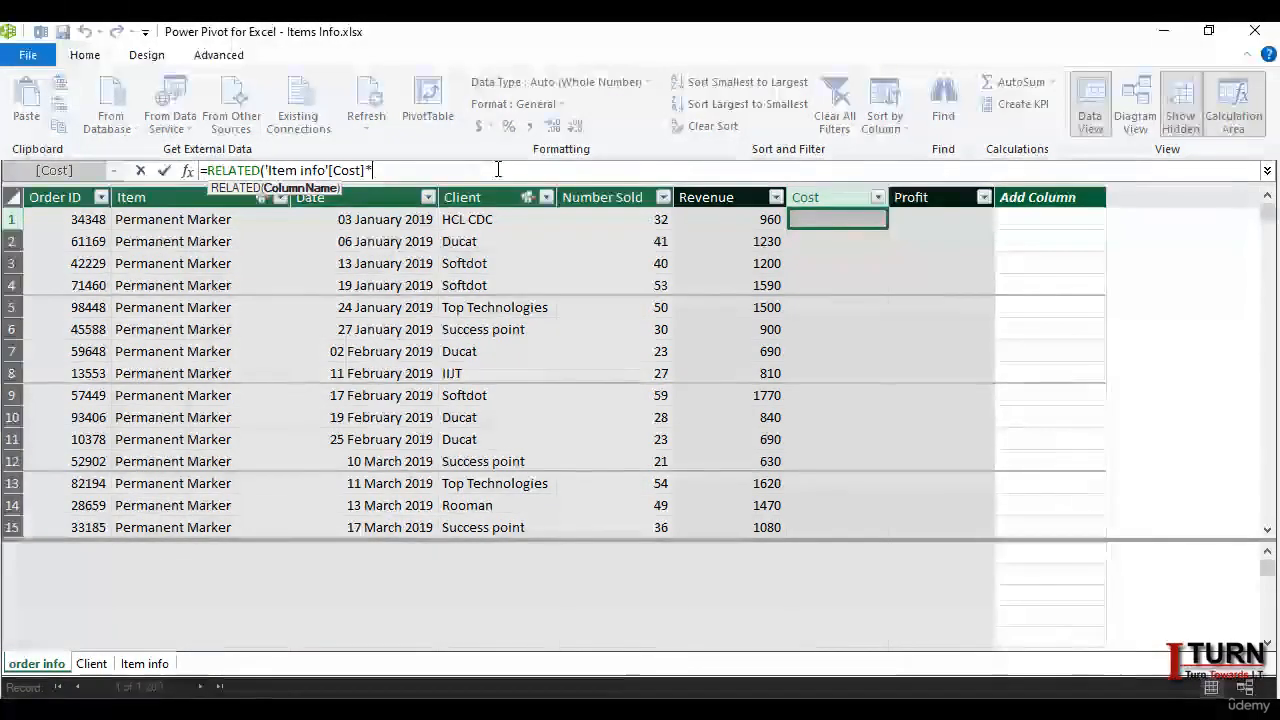
type("num")
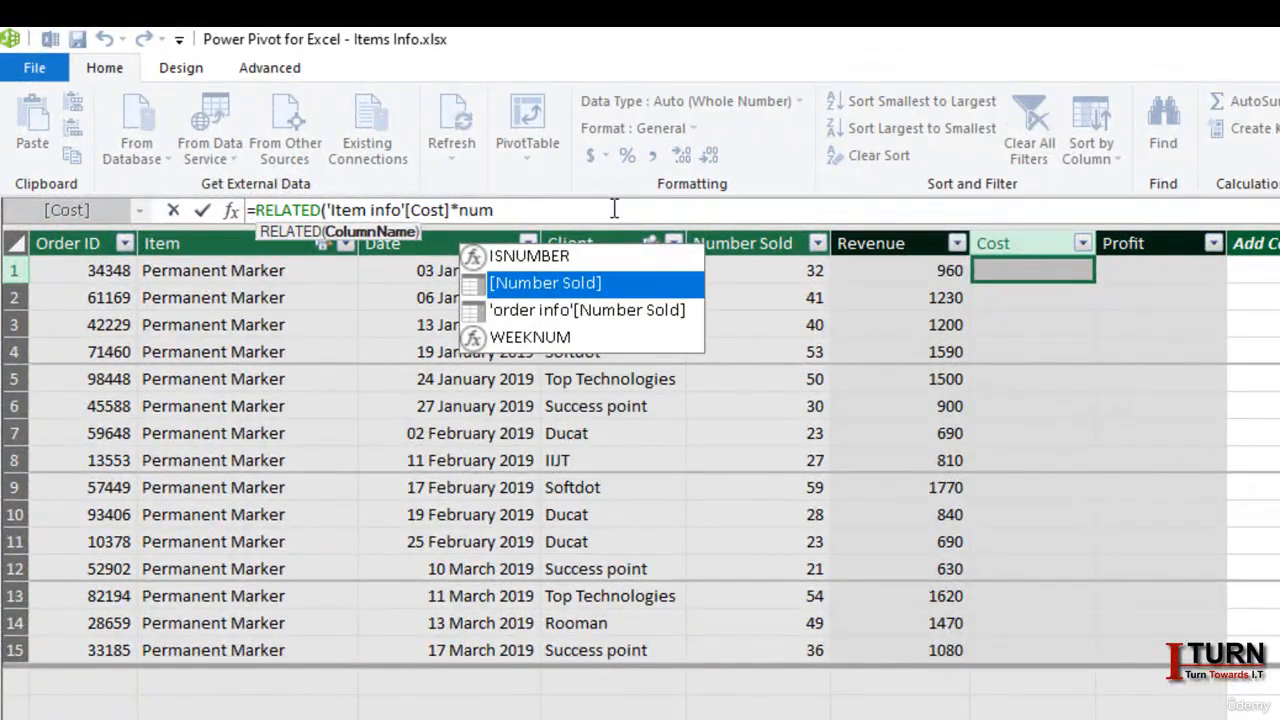
double_click(518, 285)
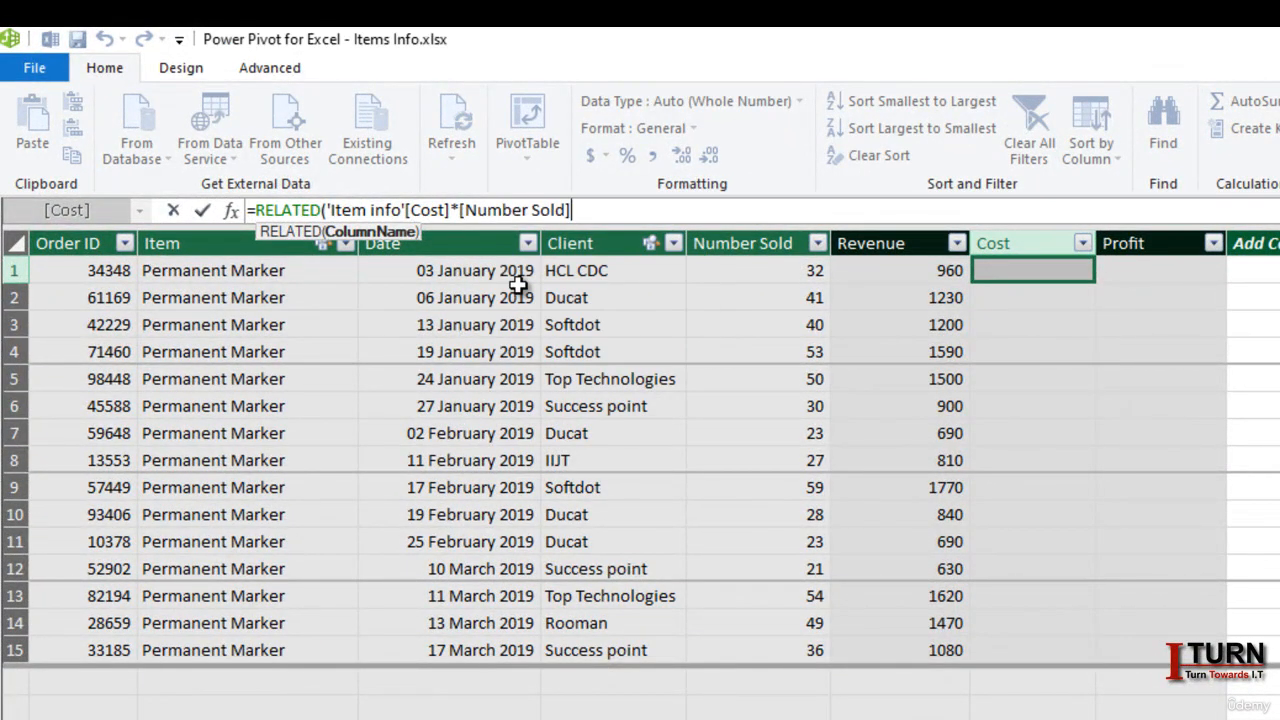
type(")")
key("Return")
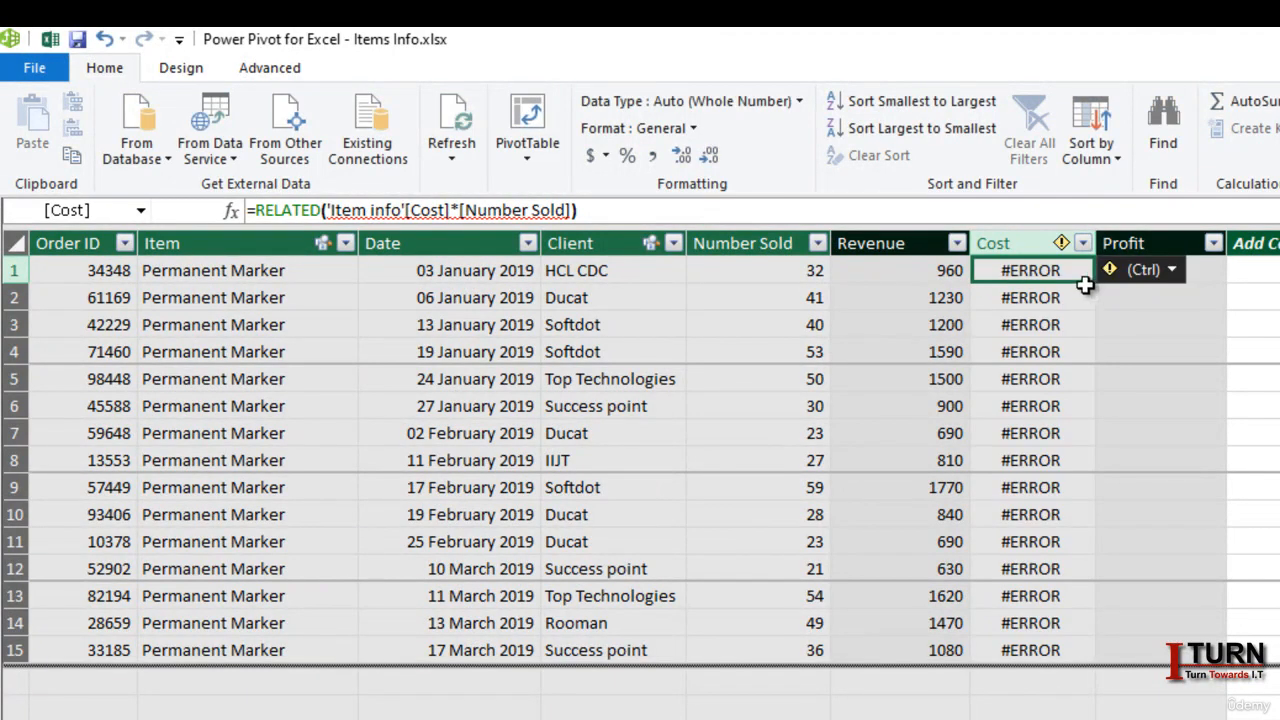
- Correct the parentheses in the Cost column's formula so it reads =RELATED('Item info'[Cost])*[Number Sold]
left_click(450, 210)
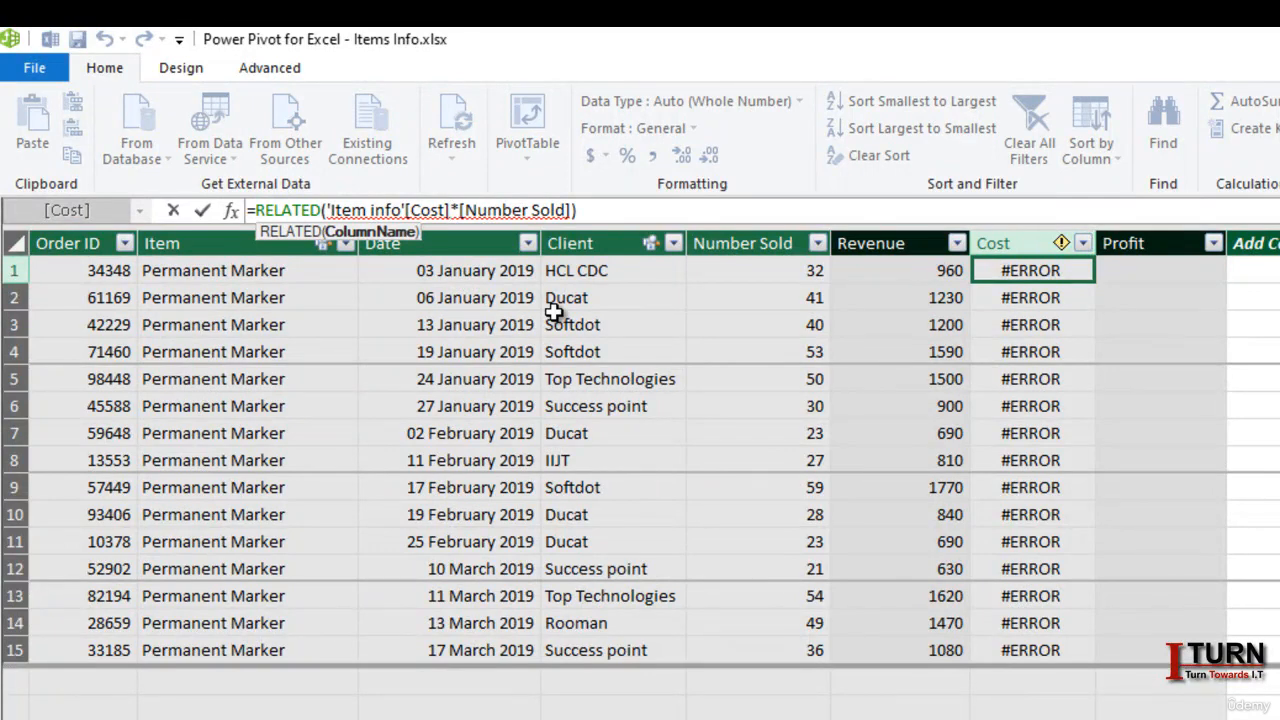
type(")")
key("Return")
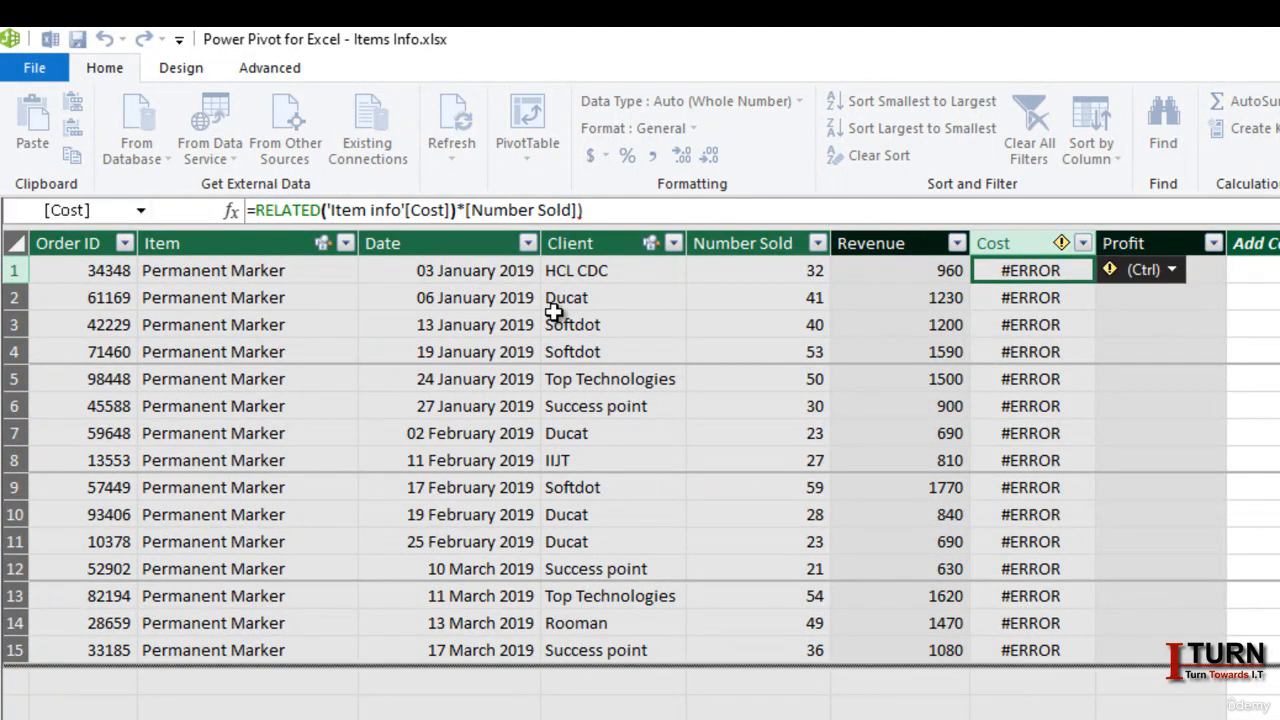
left_click(1064, 510)
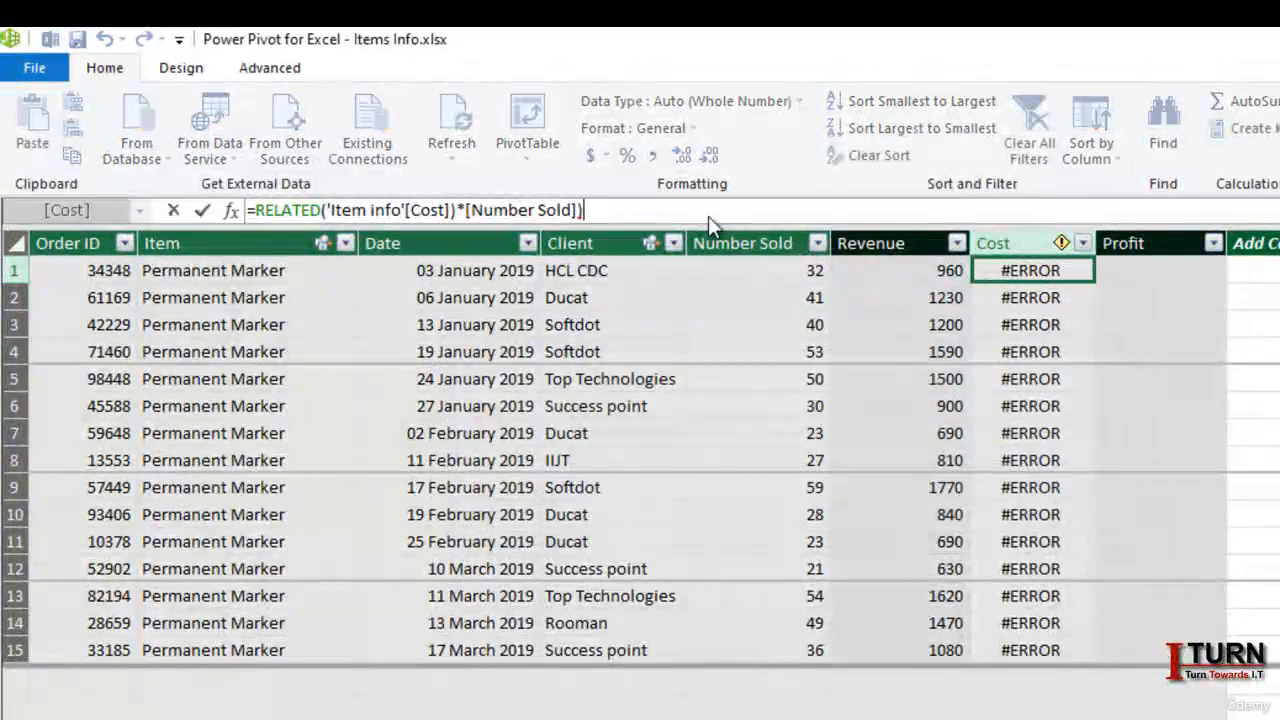
key("Return")
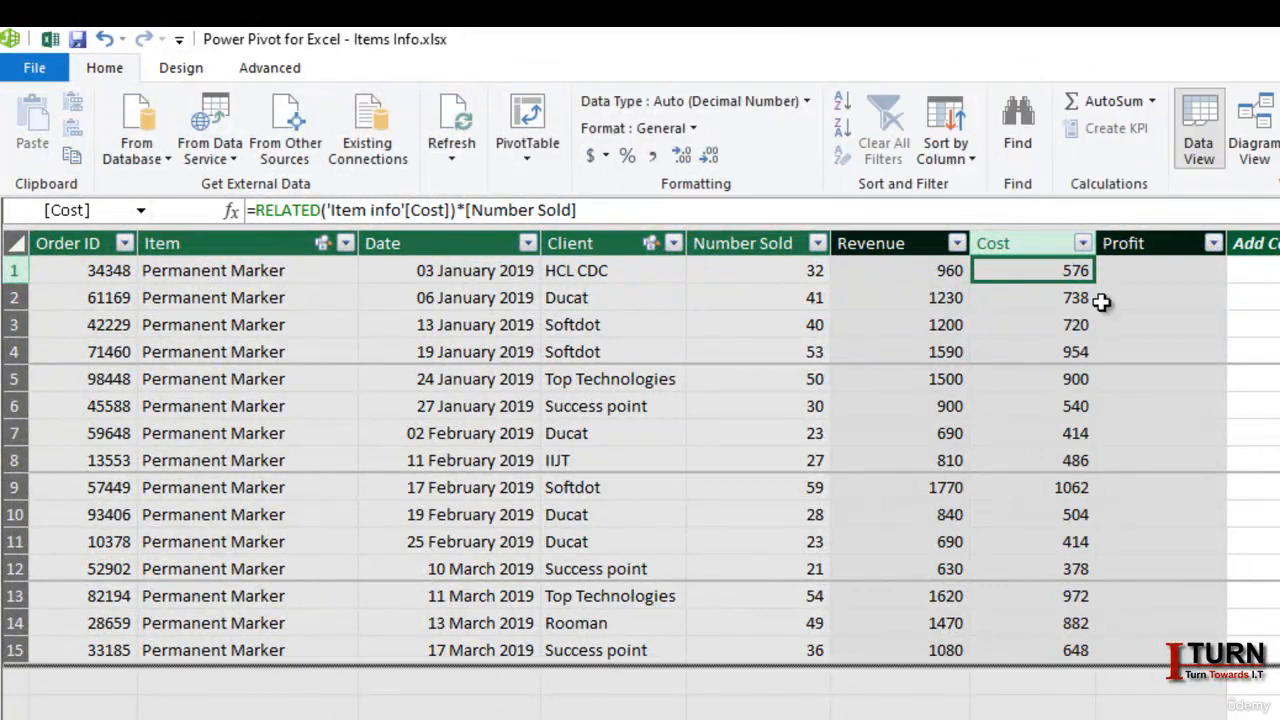
- Set the Profit column of order info to =[Revenue]-[Cost] and save the workbook
left_click(927, 272)
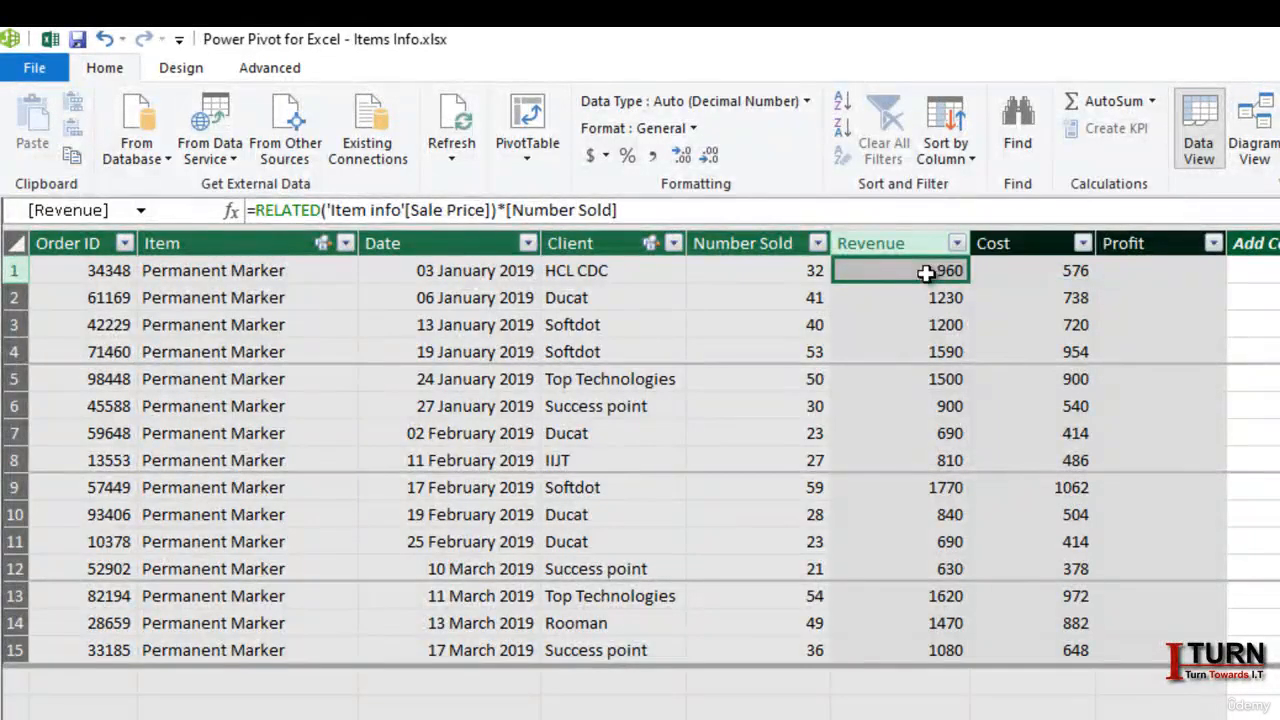
left_click(1043, 265)
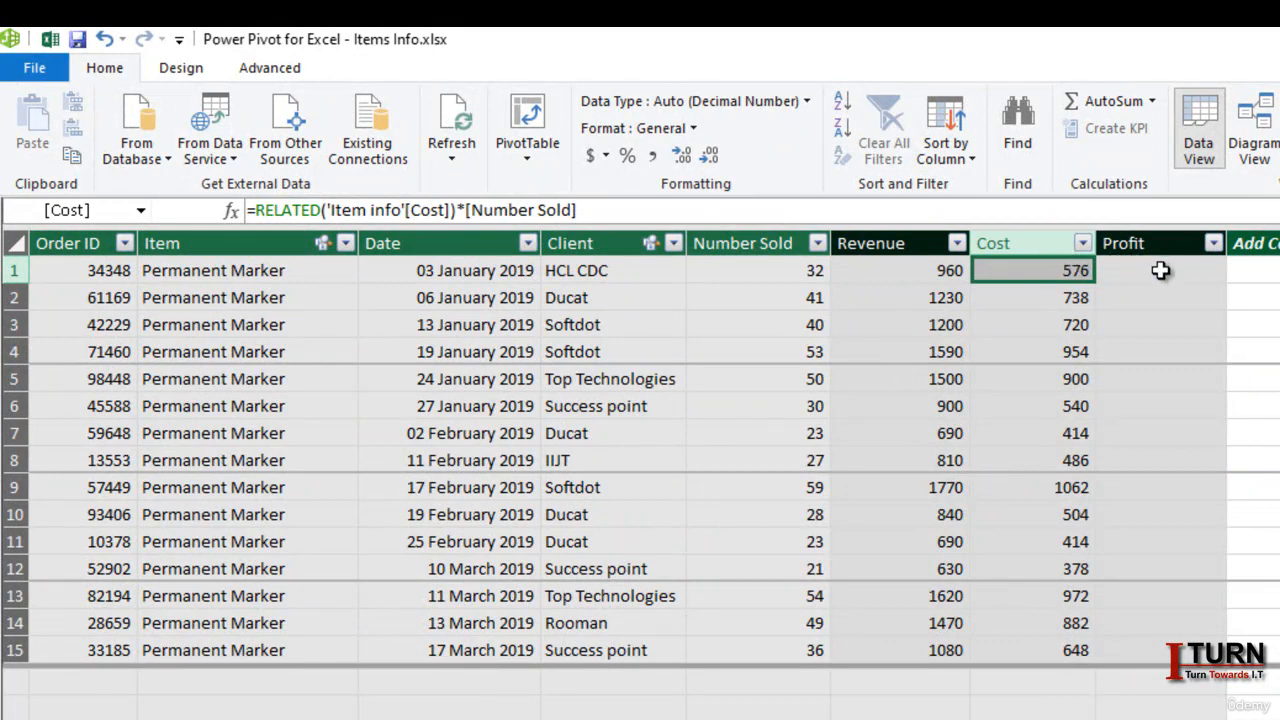
left_click(1160, 270)
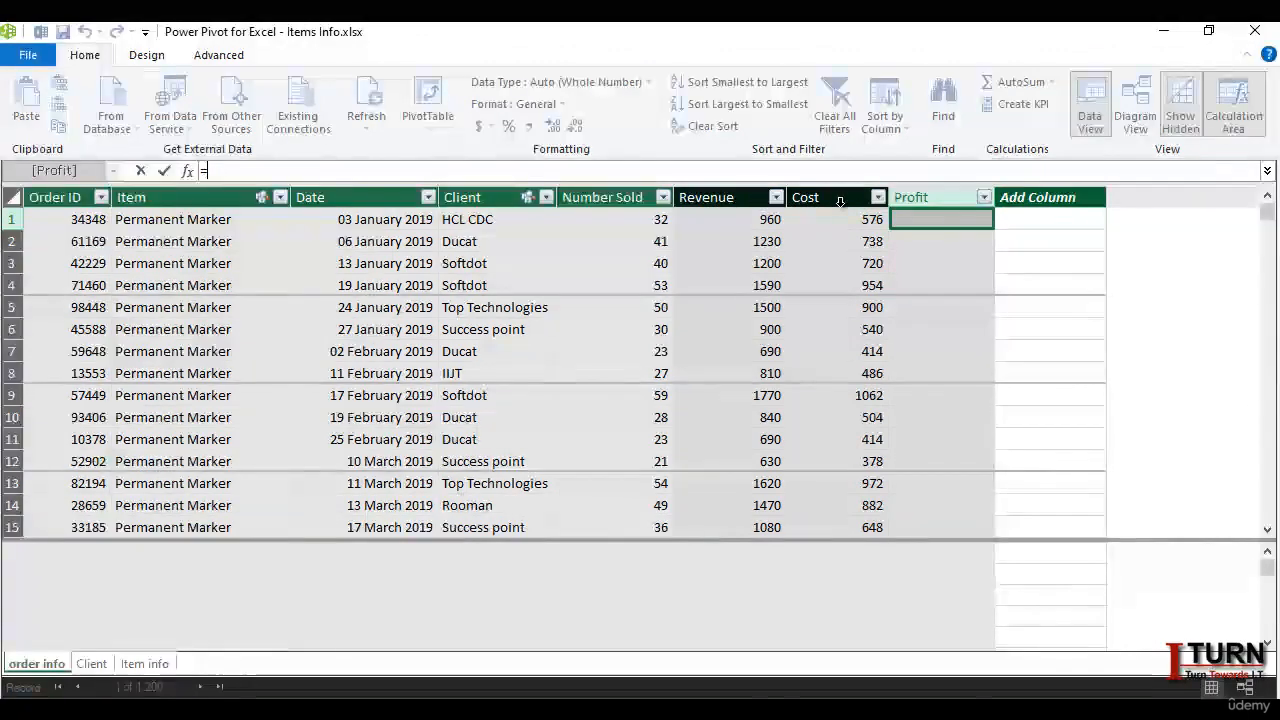
type("re")
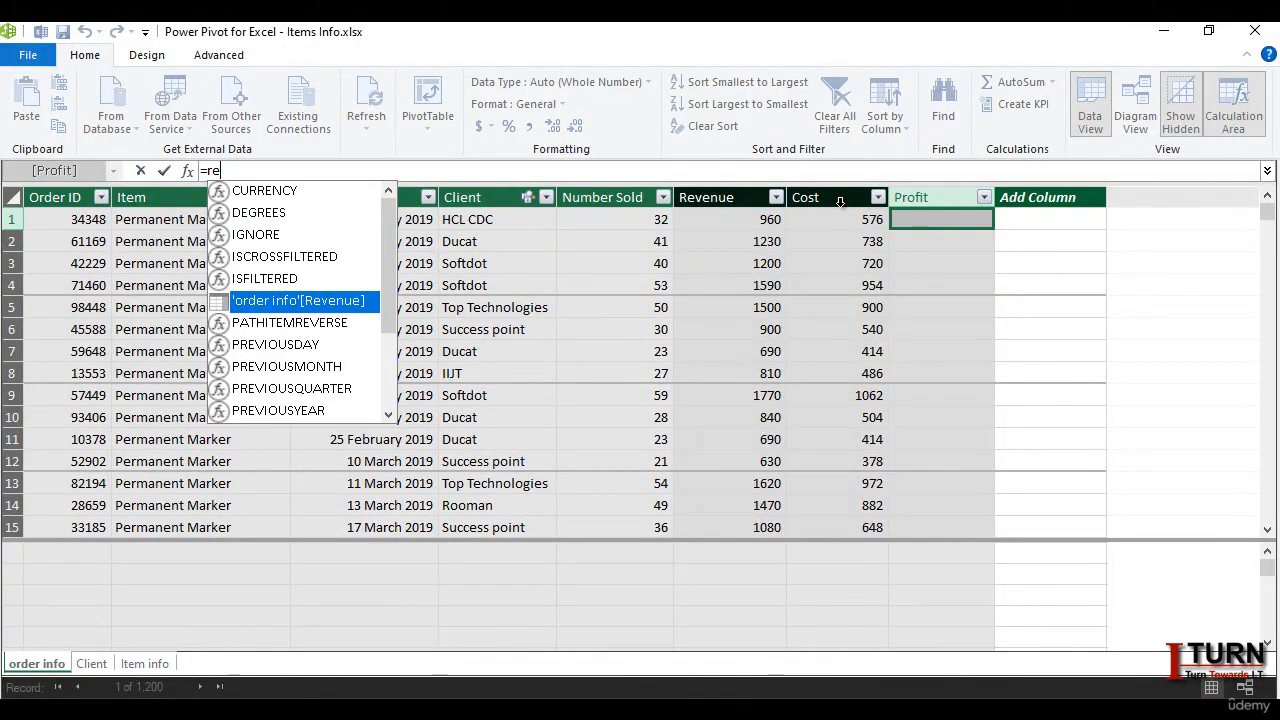
type("ve")
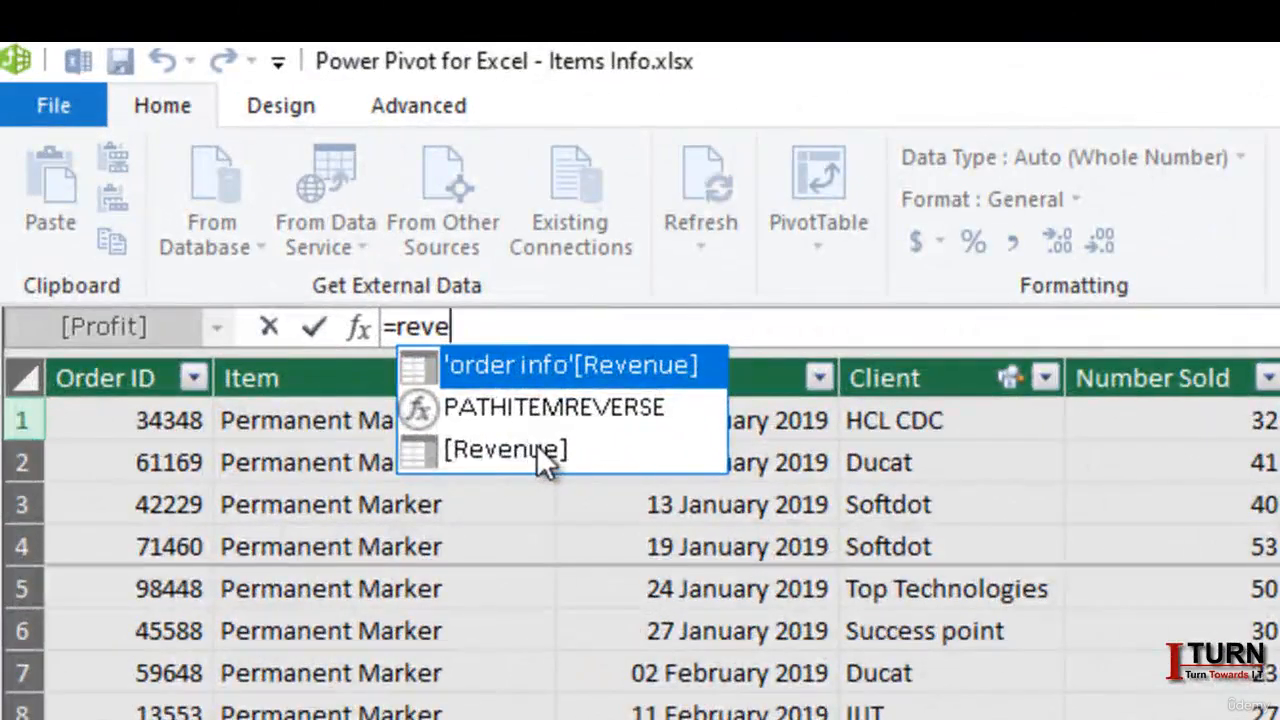
double_click(440, 374)
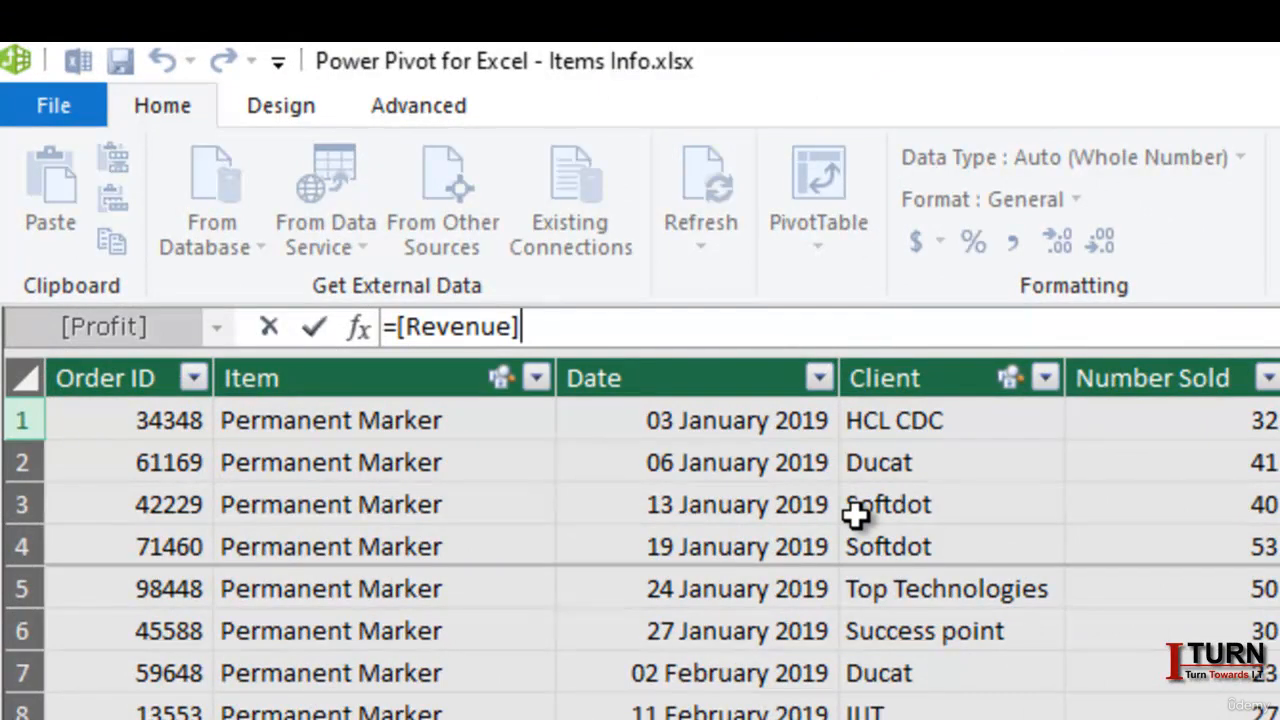
type("-cost")
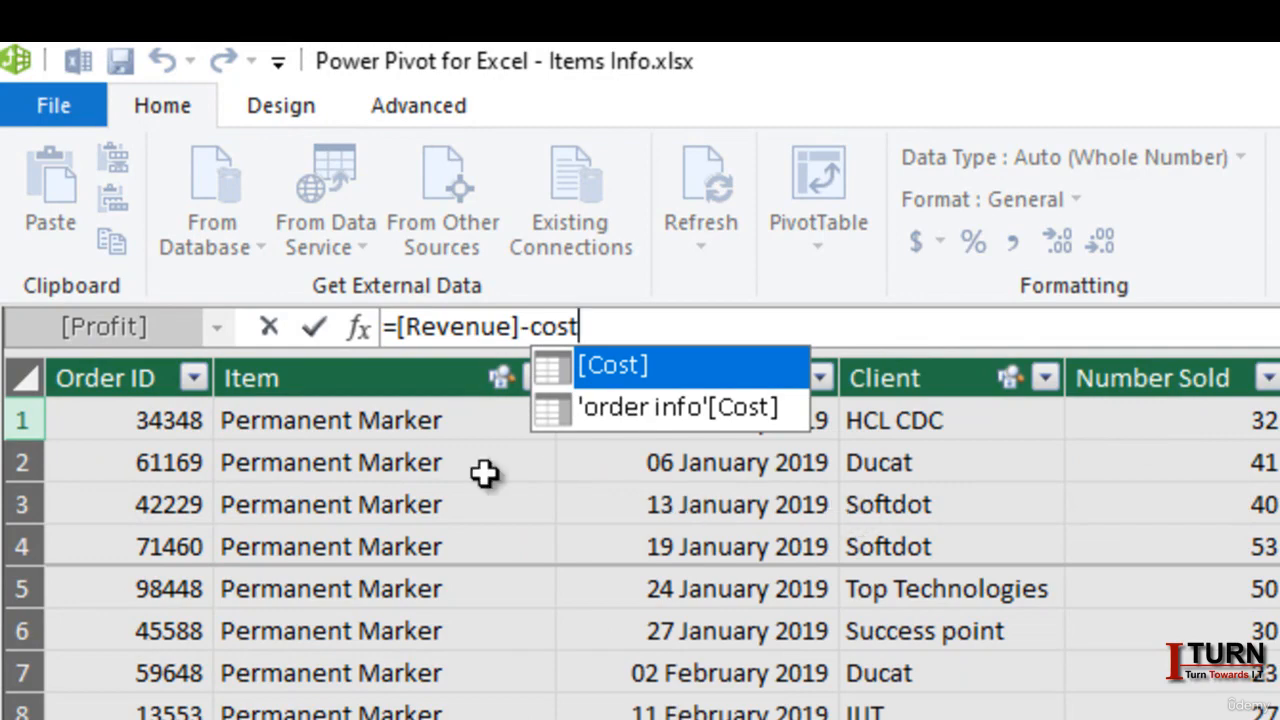
double_click(622, 365)
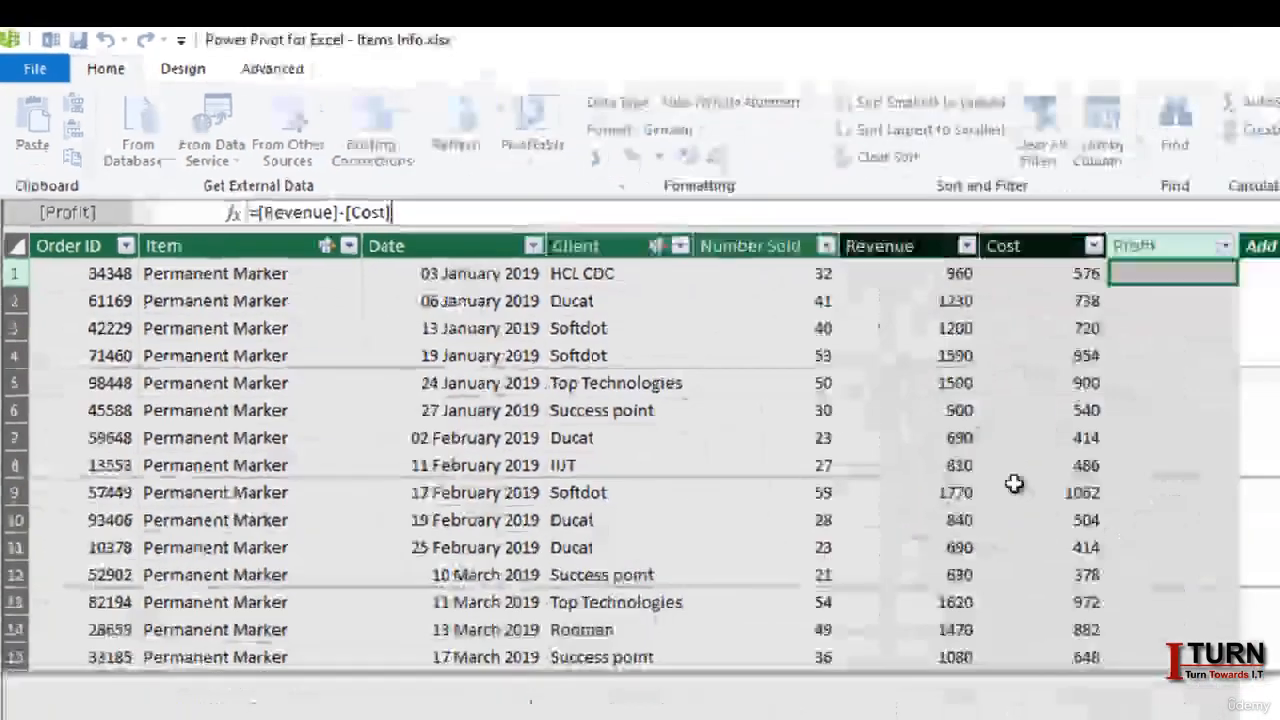
key("Return")
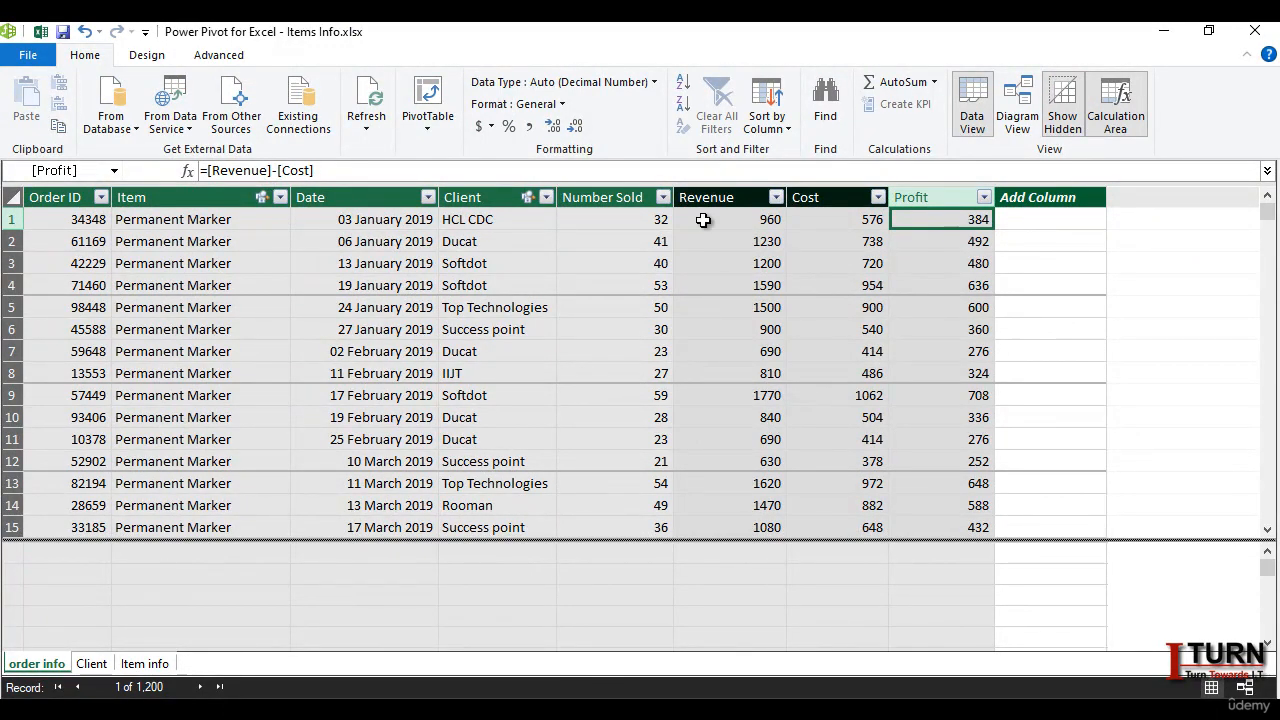
key("ctrl+s")
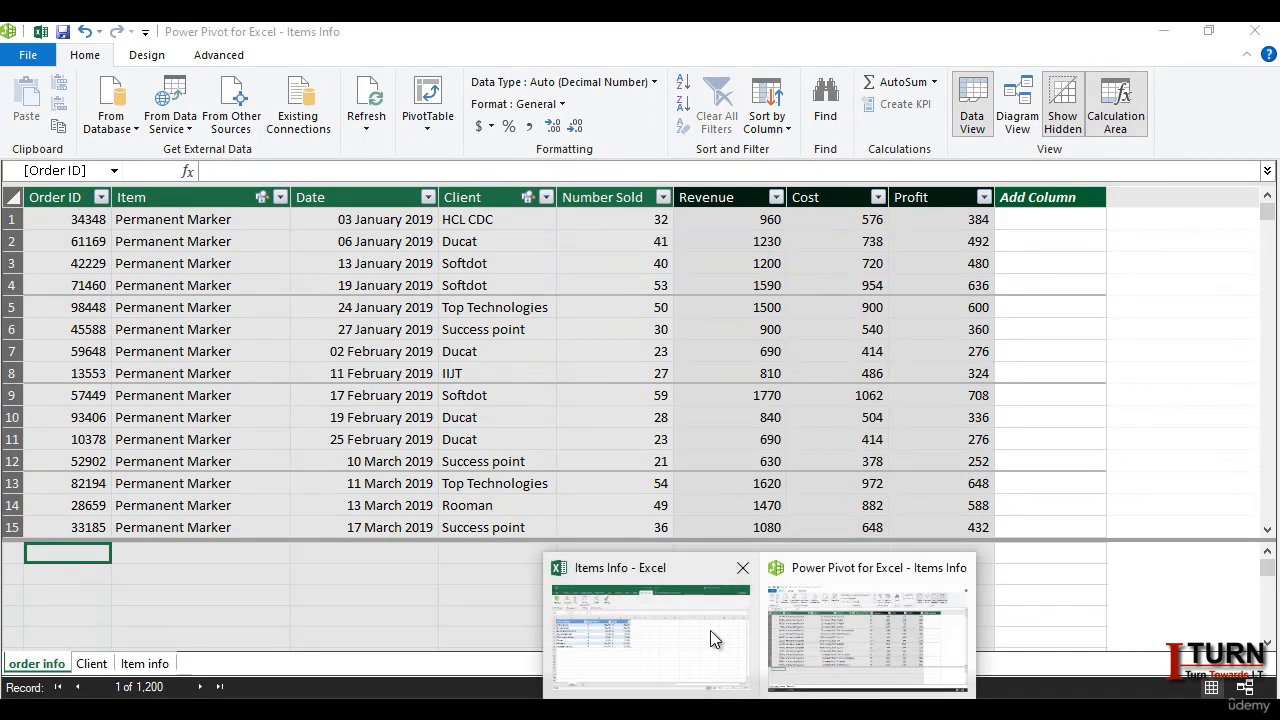
- Switch to the Items Info workbook in Excel and start a new measure named Total of Revenue for the order info table
left_click(710, 630)
left_click(731, 342)
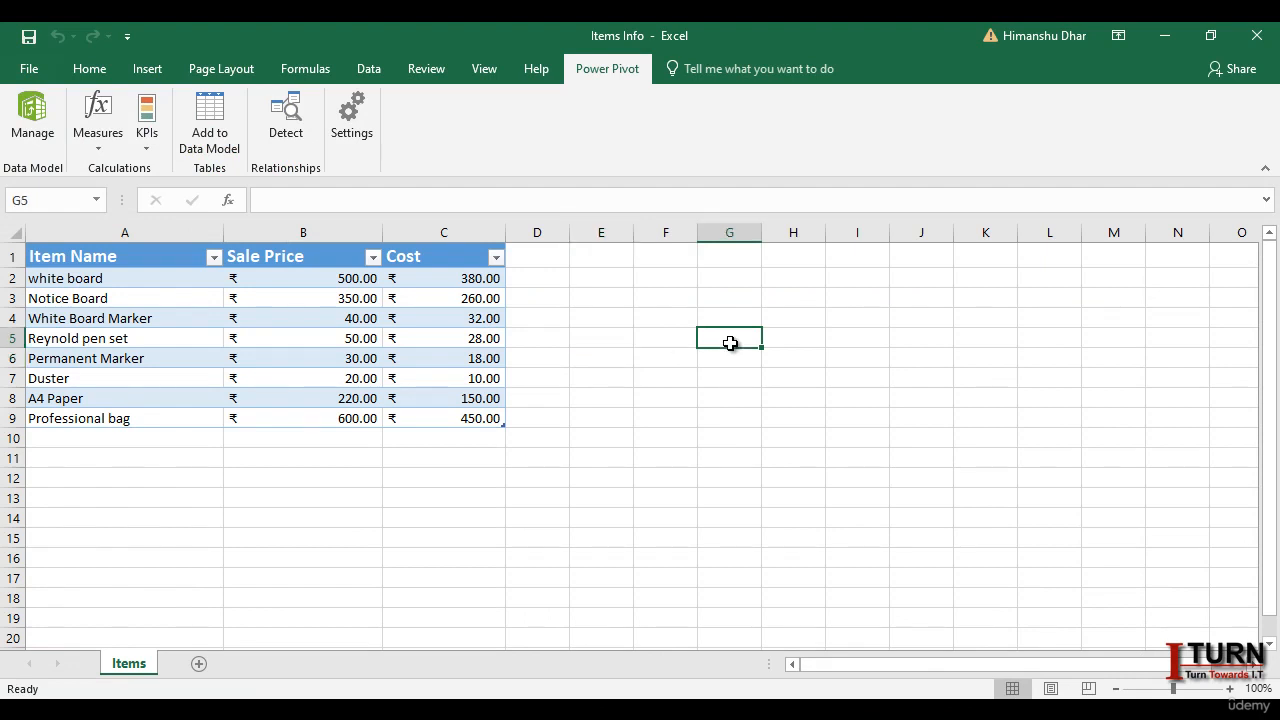
left_click(555, 455)
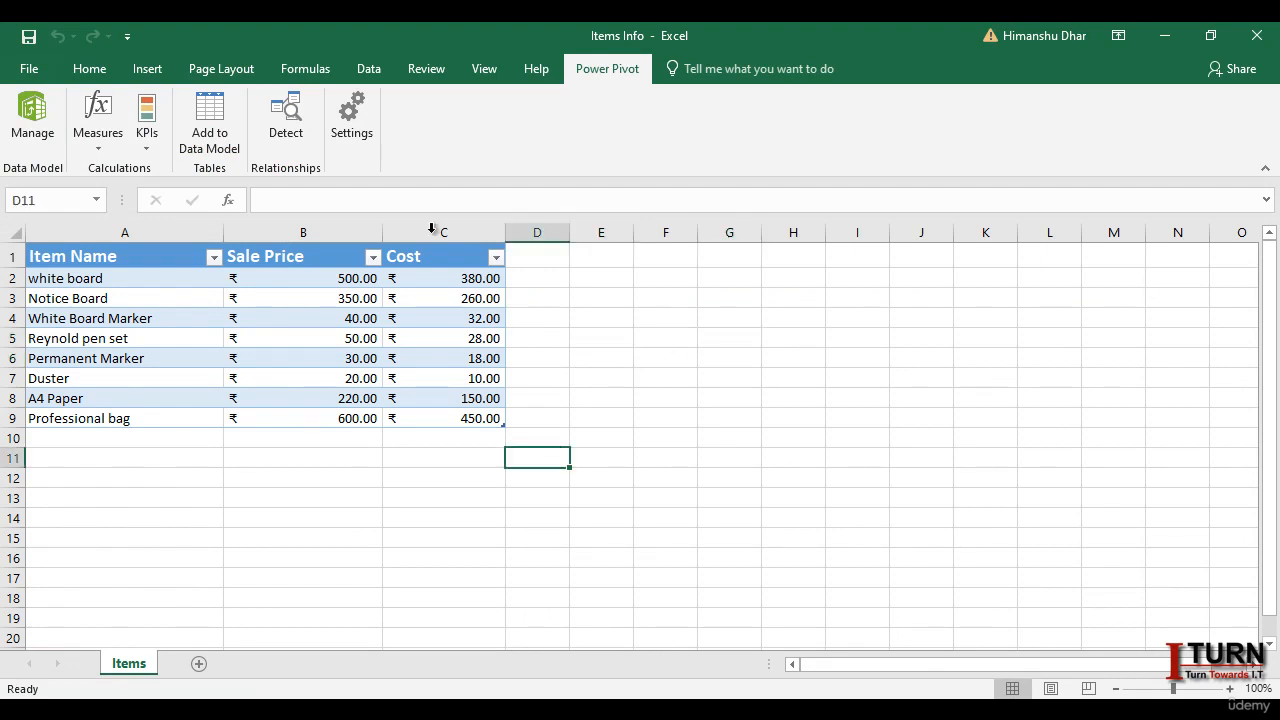
left_click(100, 153)
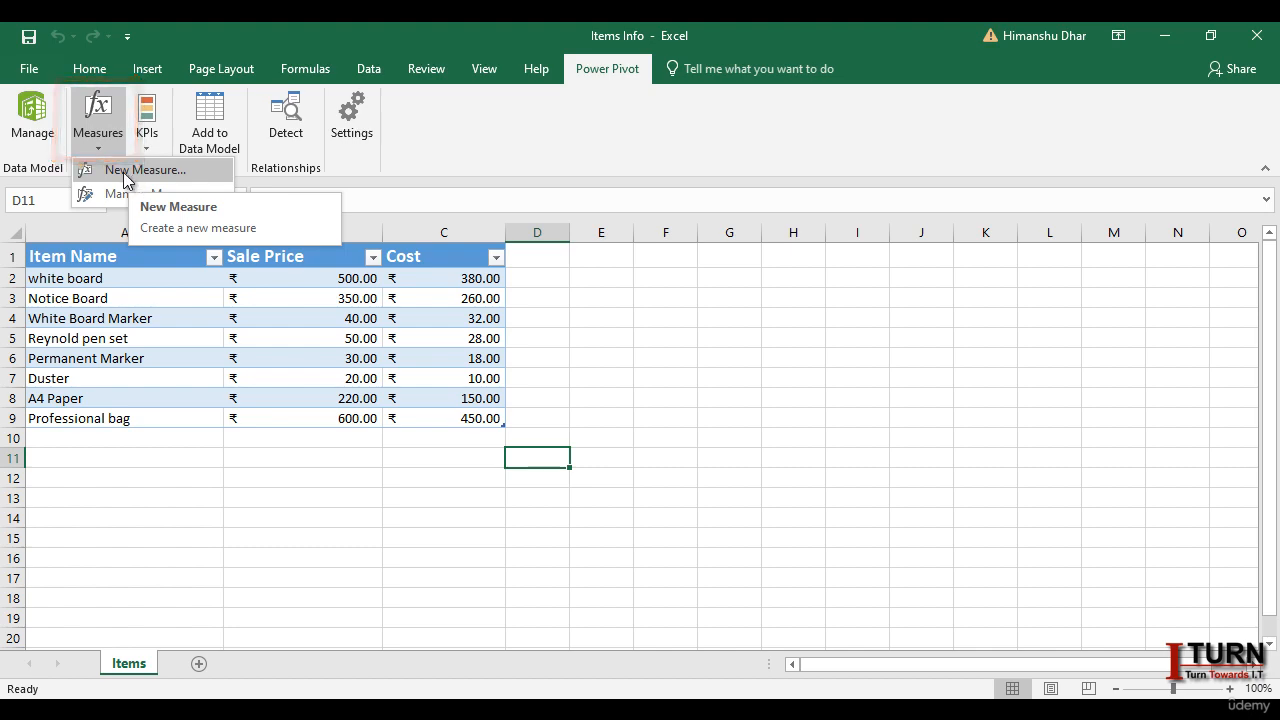
left_click(155, 172)
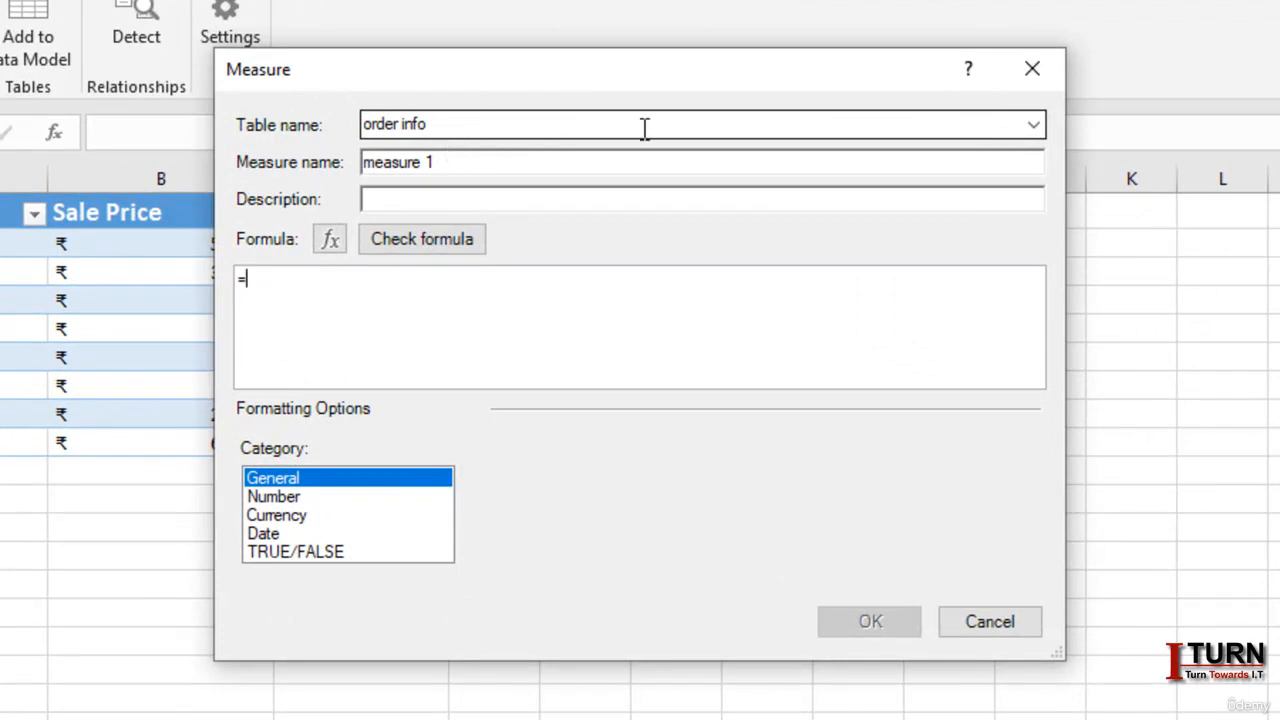
left_click(1035, 125)
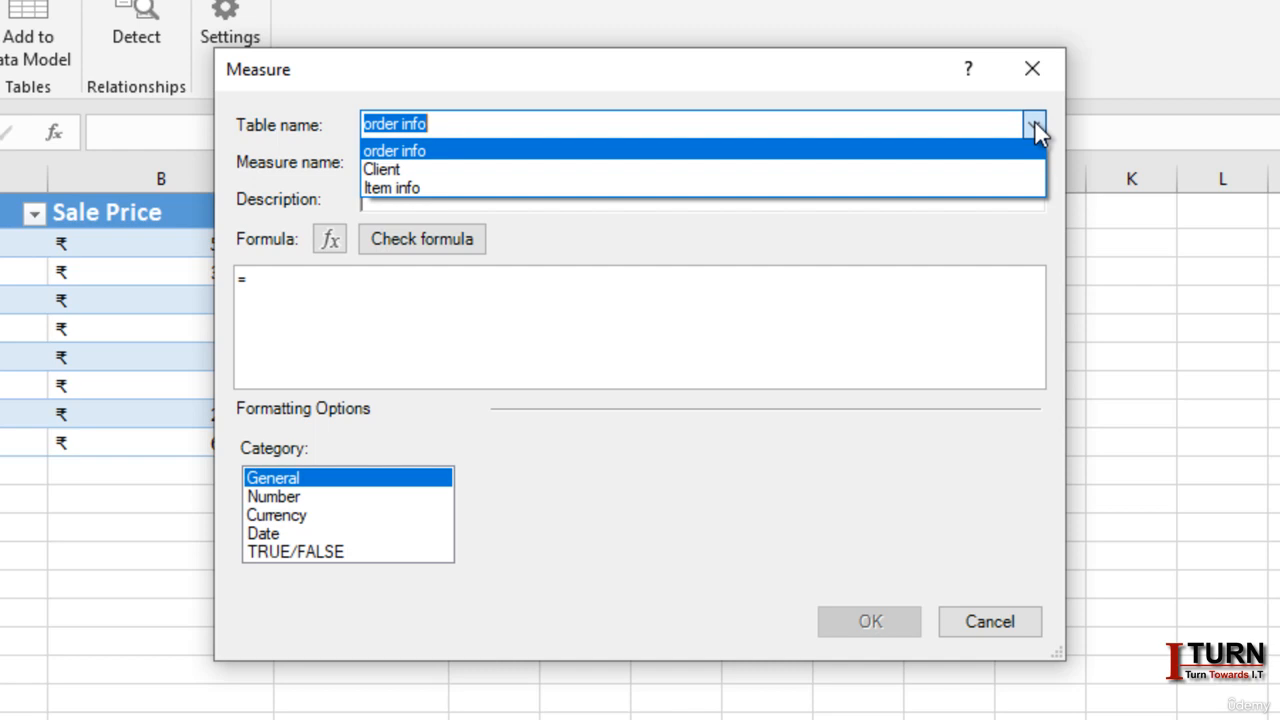
left_click(413, 150)
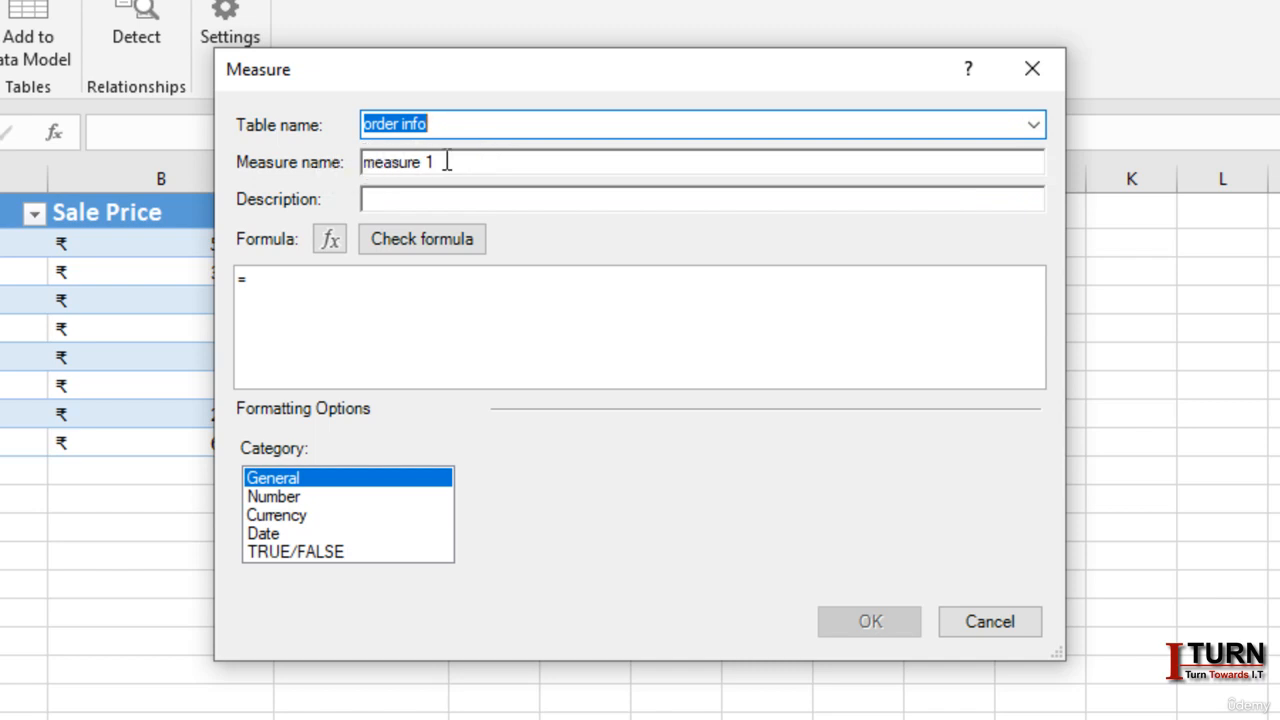
left_click_drag(447, 162, 354, 158)
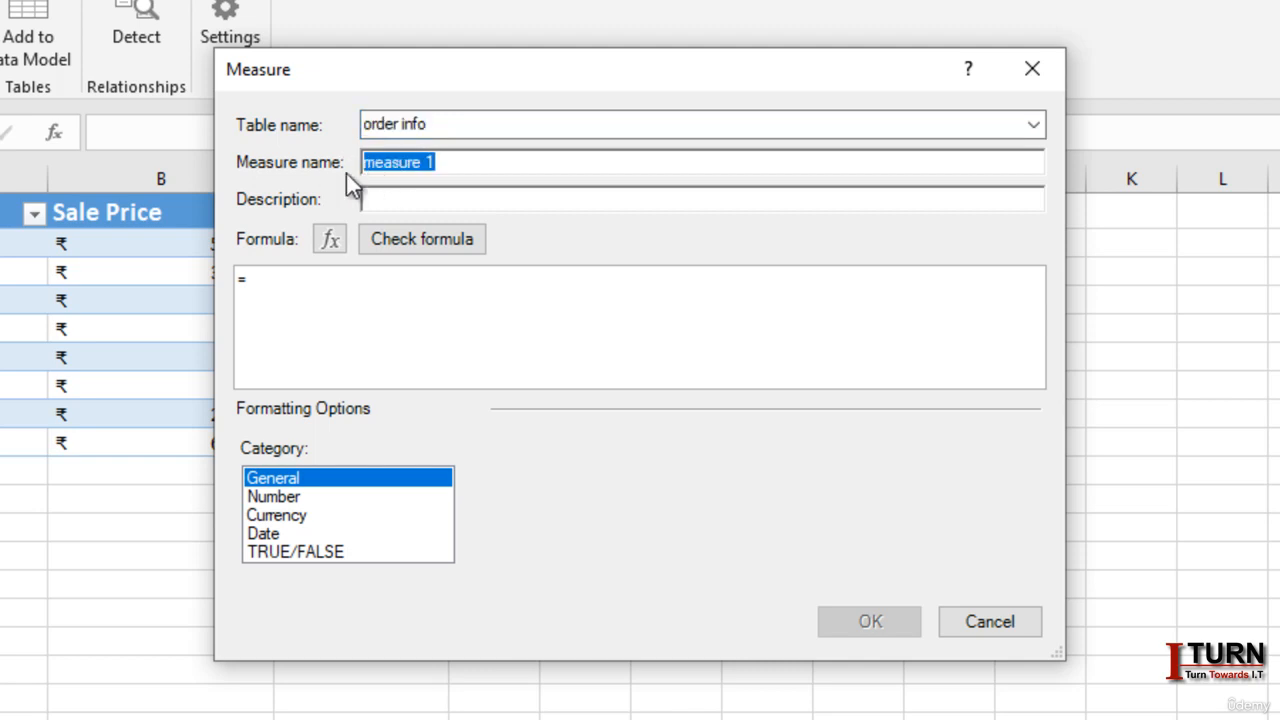
type("T")
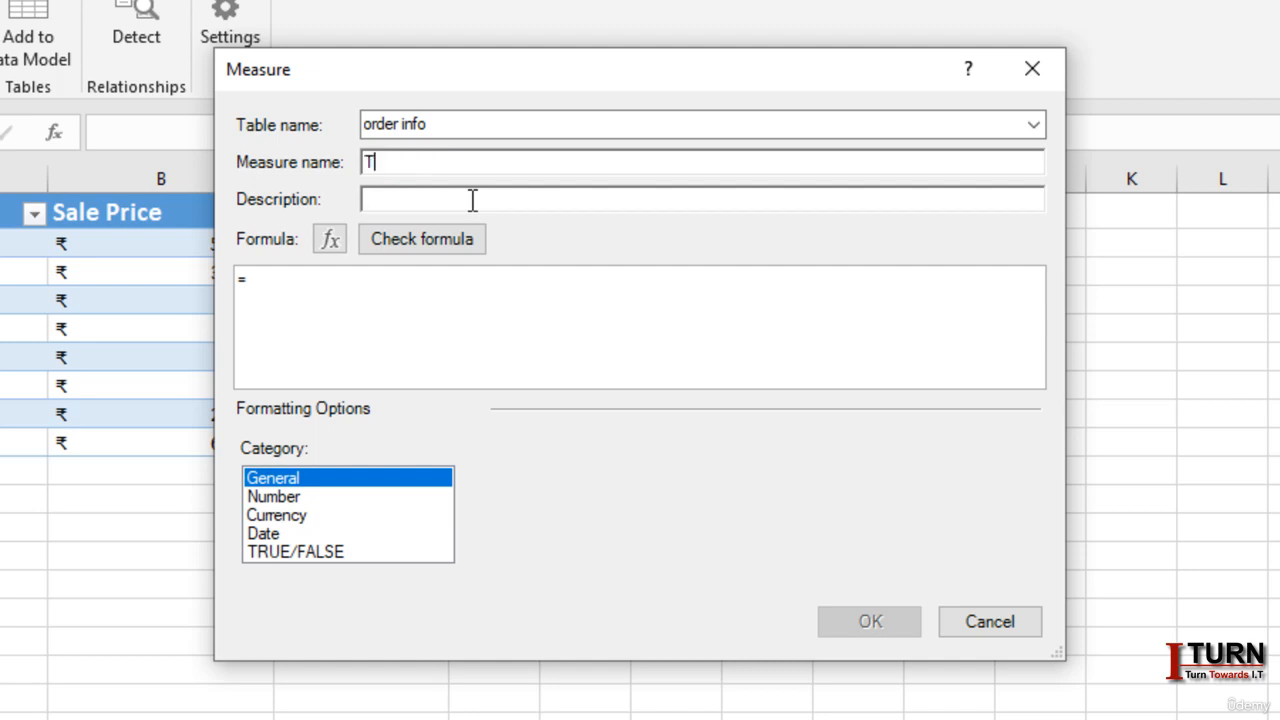
type("otal of Reven")
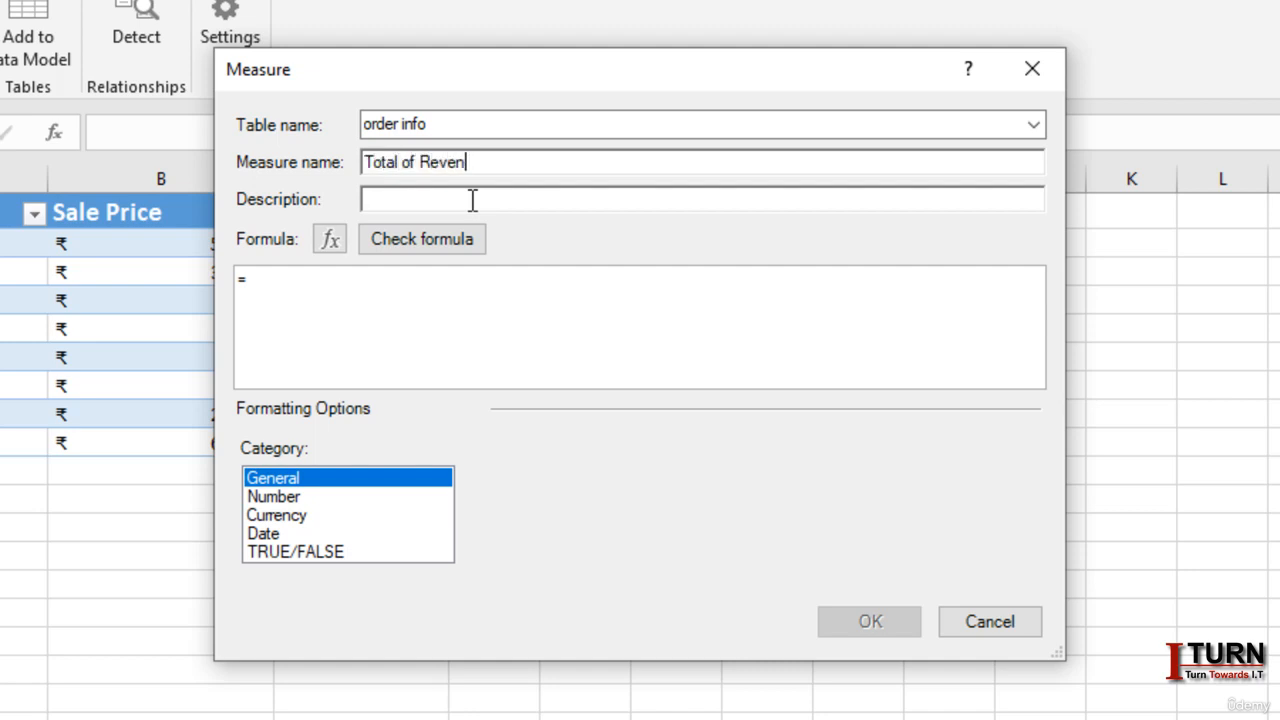
type("ue")
- Give the Total of Revenue measure the formula =SUM('order info'[Revenue]) and create it
left_click(318, 283)
type("sum")
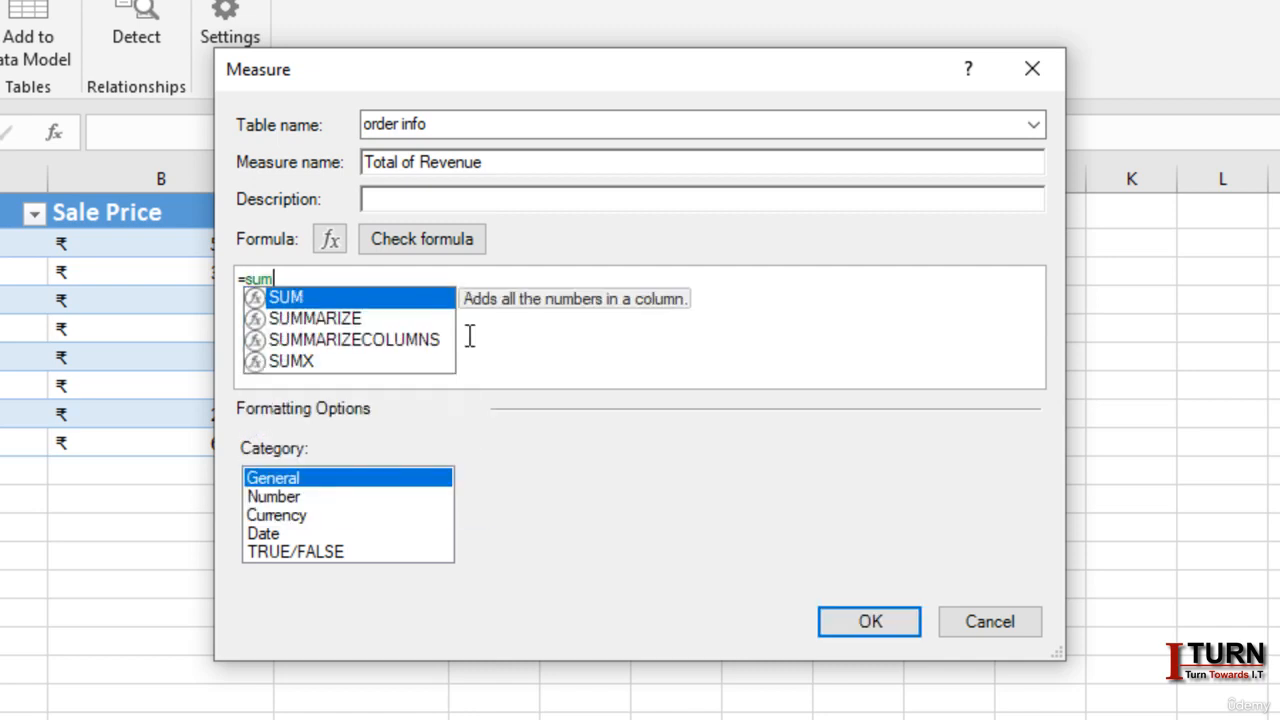
type("(")
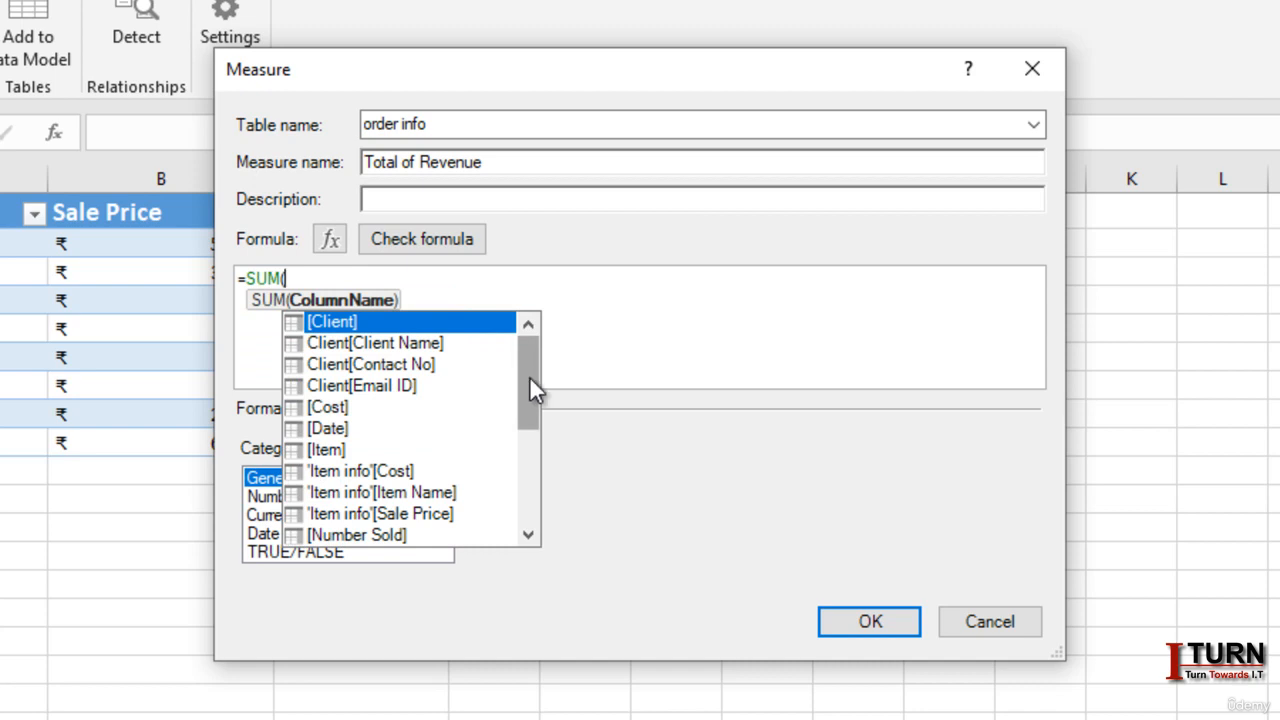
left_click_drag(529, 376, 529, 480)
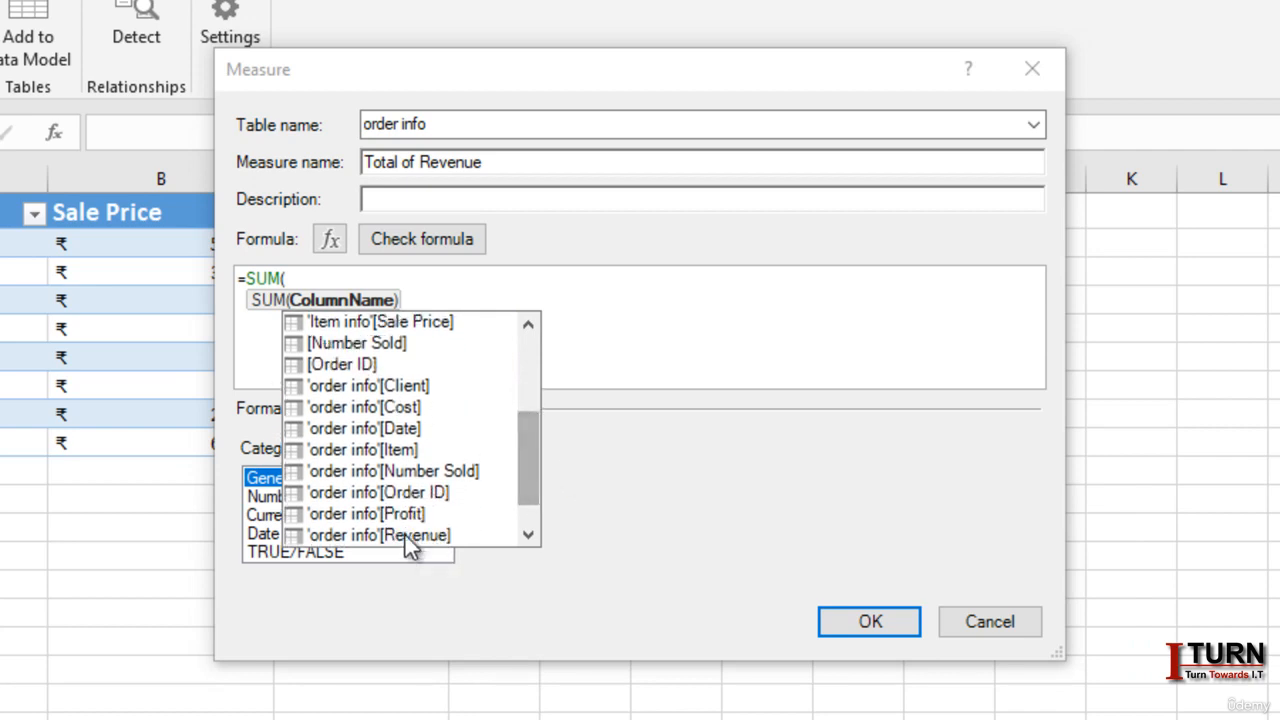
left_click(528, 538)
left_click(528, 538)
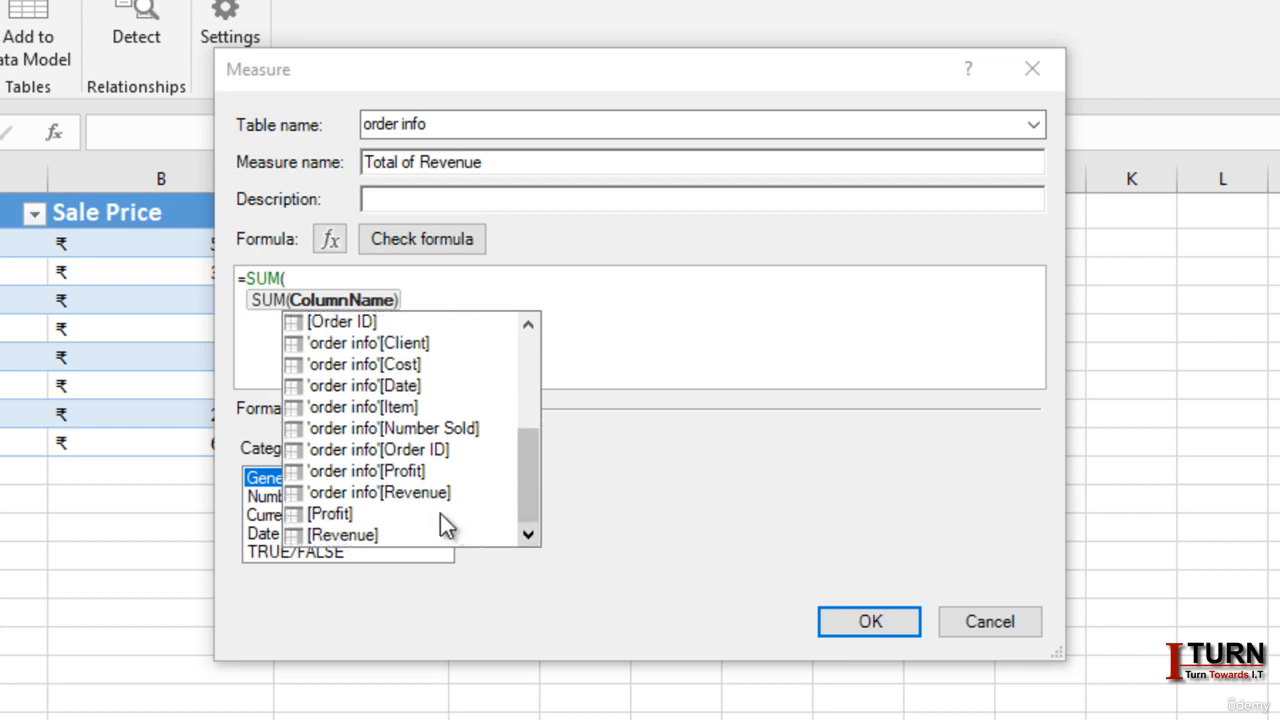
double_click(371, 491)
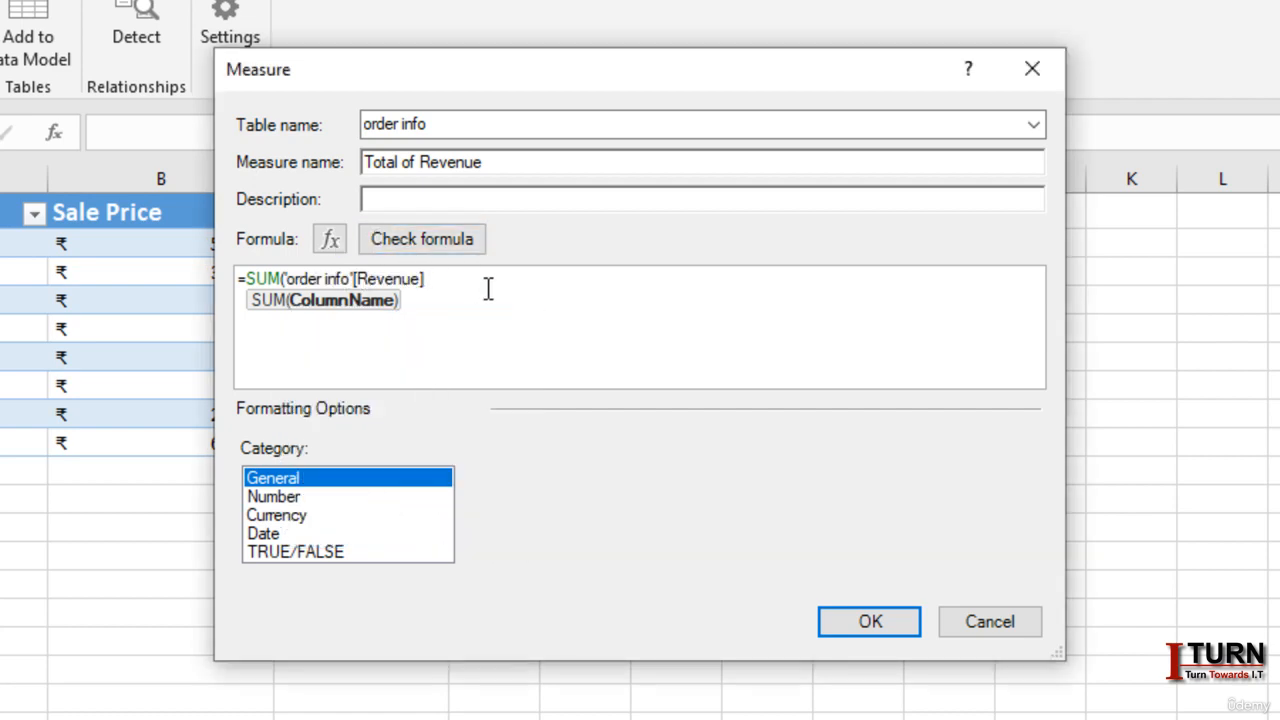
type(")")
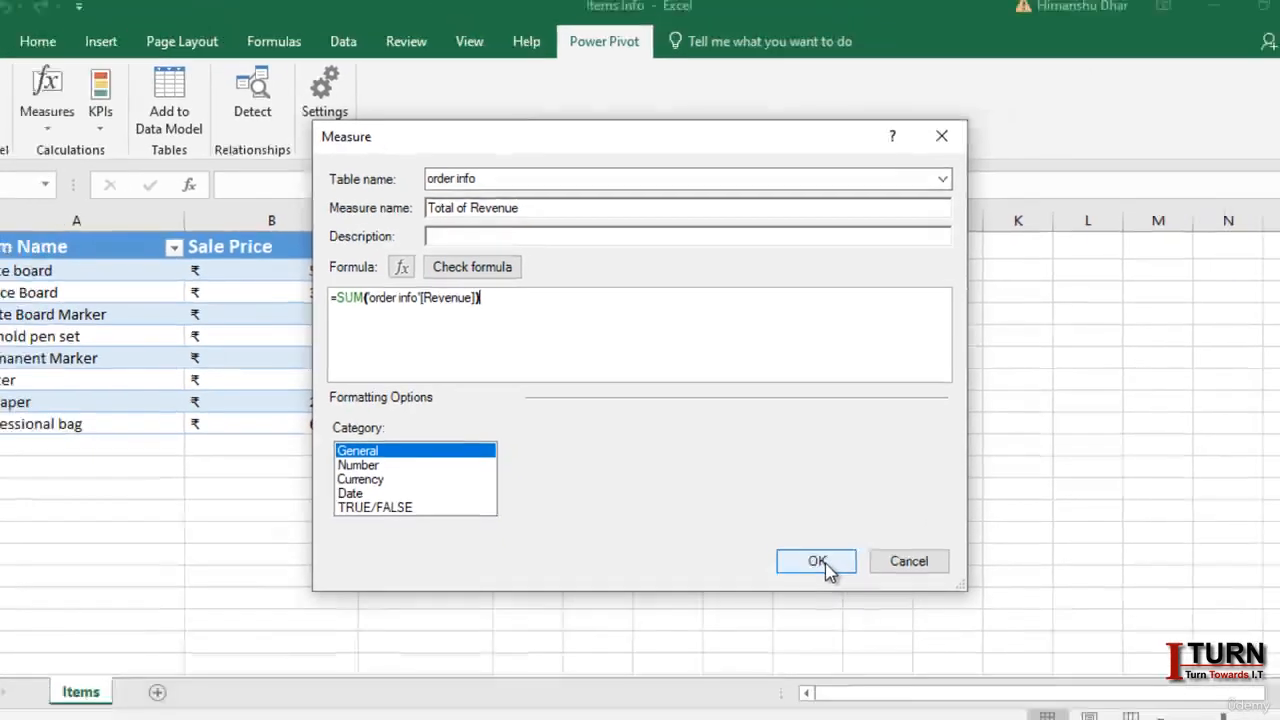
left_click(817, 561)
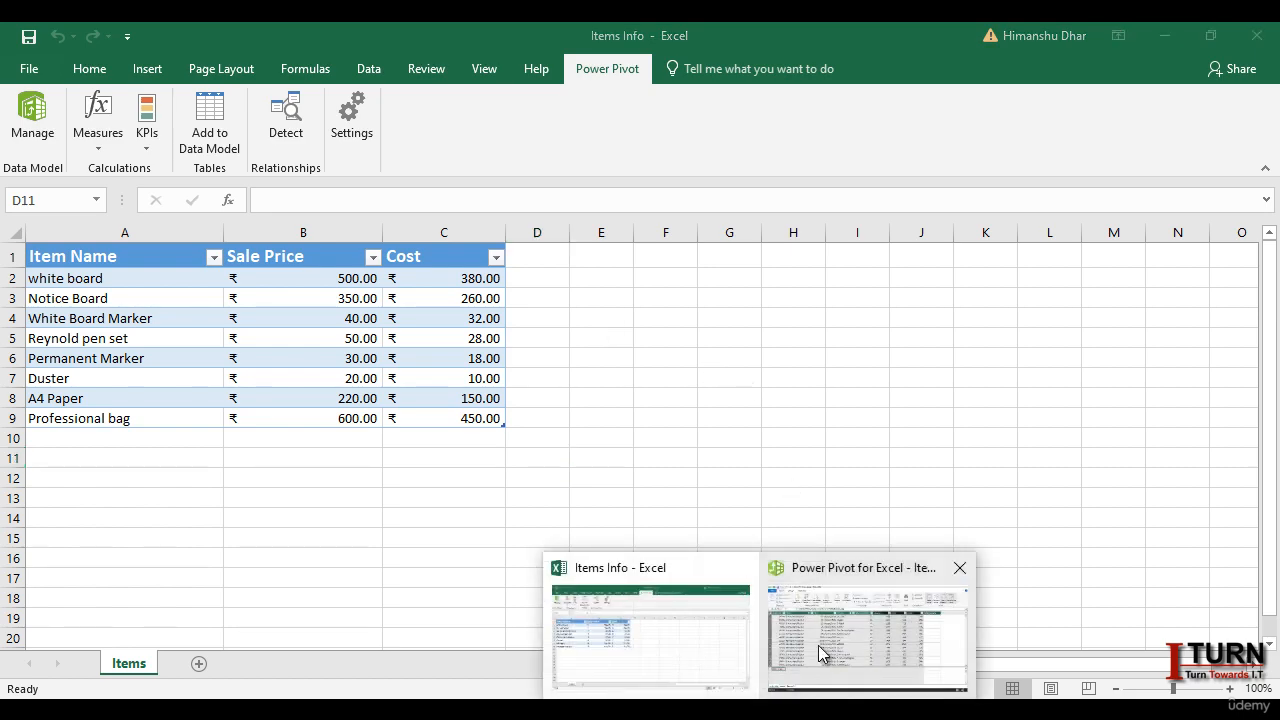
- Return to the Power Pivot window, widen the Order ID column and inspect the Total of Revenue measure in the calculation area
left_click(818, 645)
left_click(395, 576)
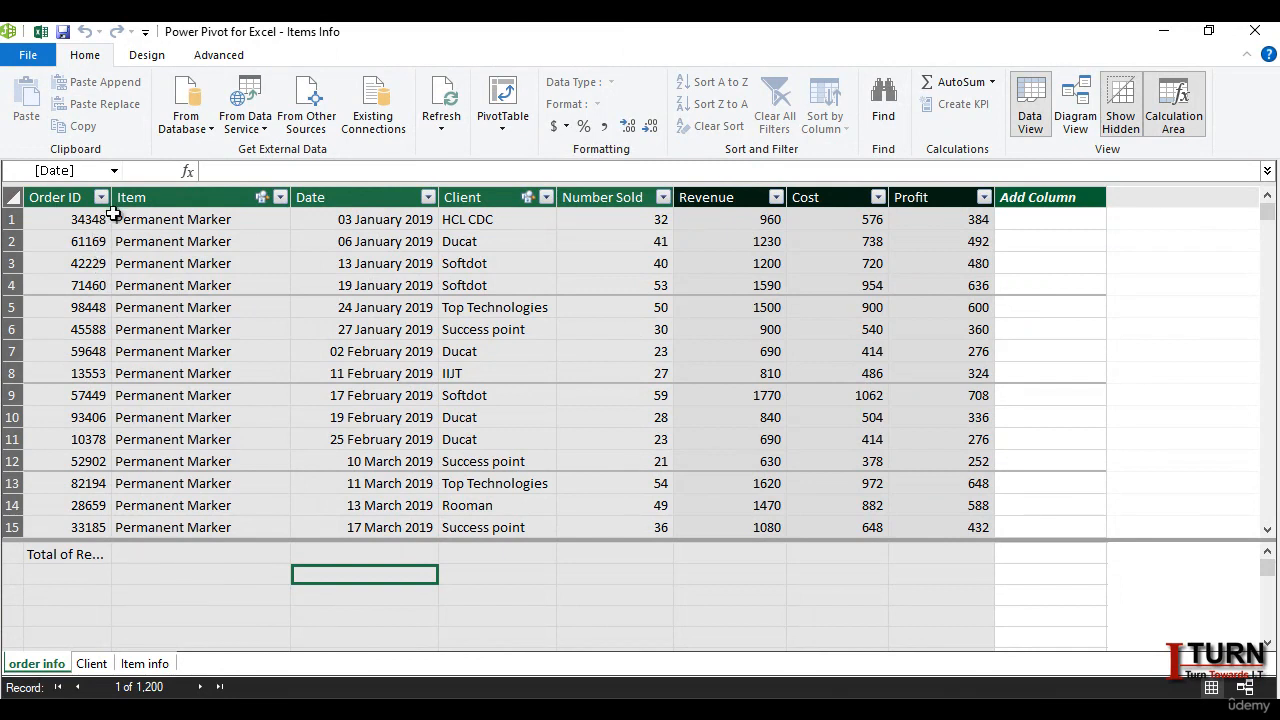
left_click_drag(112, 202, 192, 204)
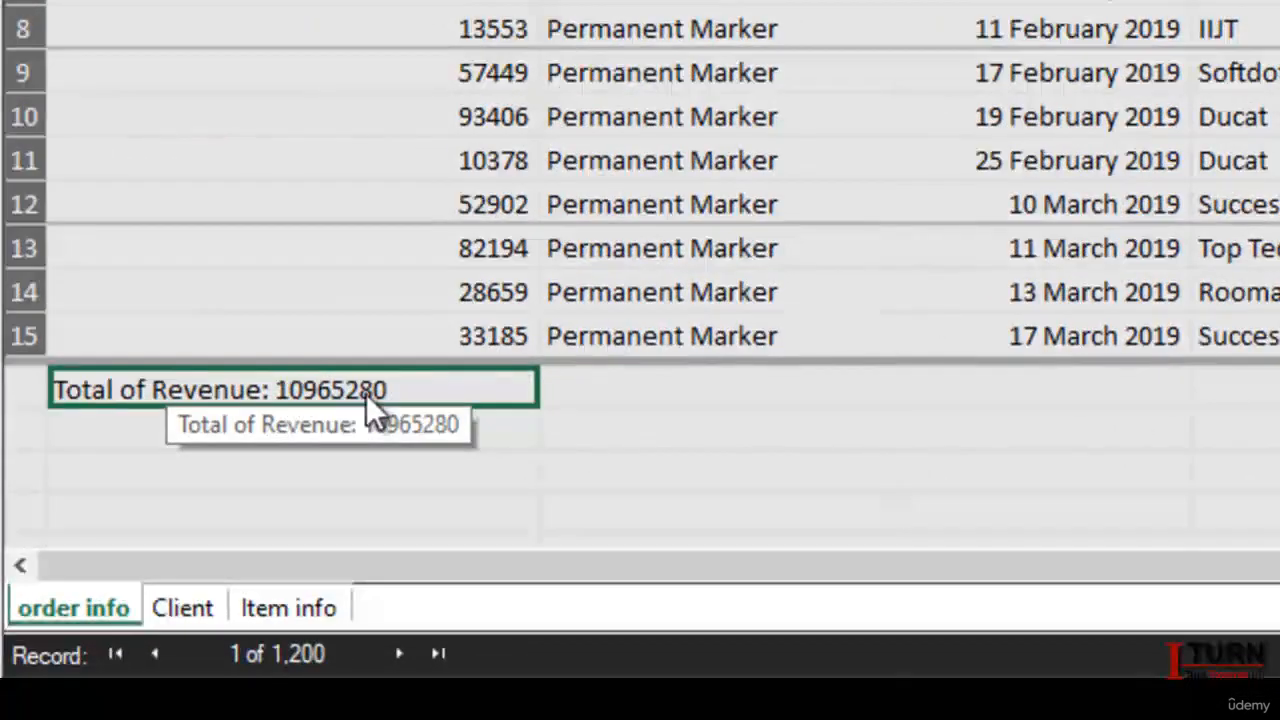
left_click(523, 467)
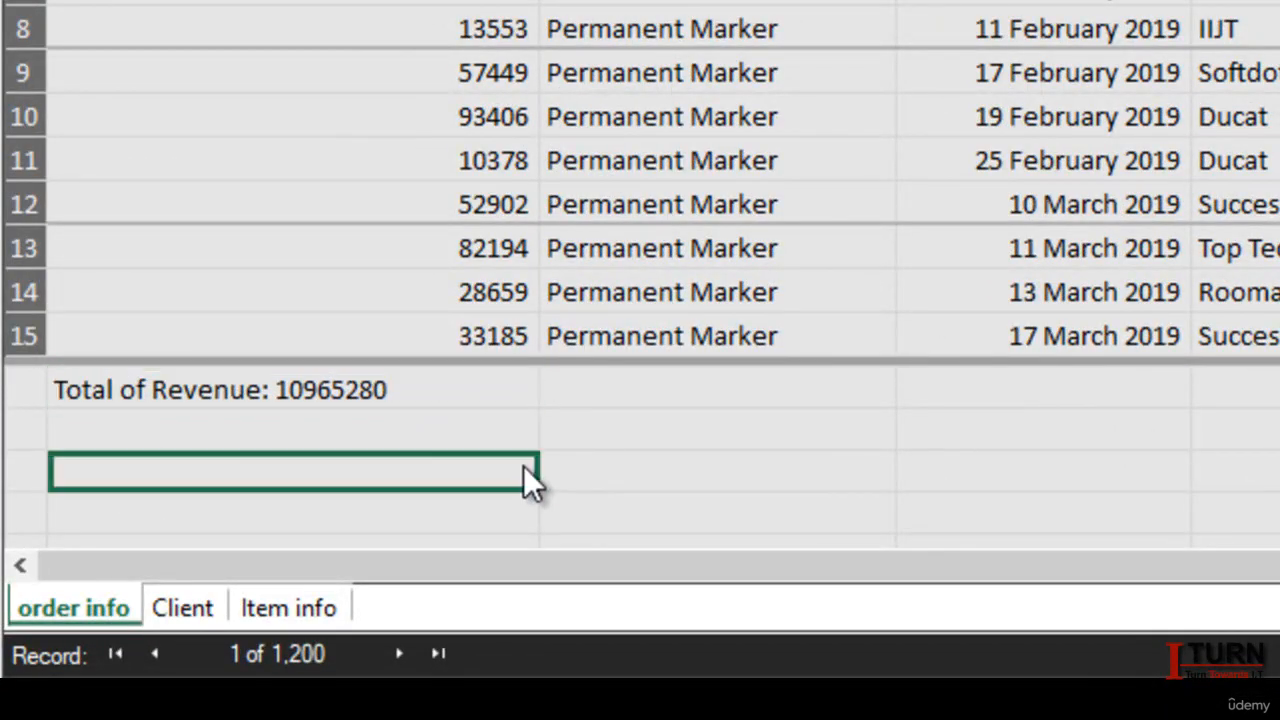
left_click(404, 396)
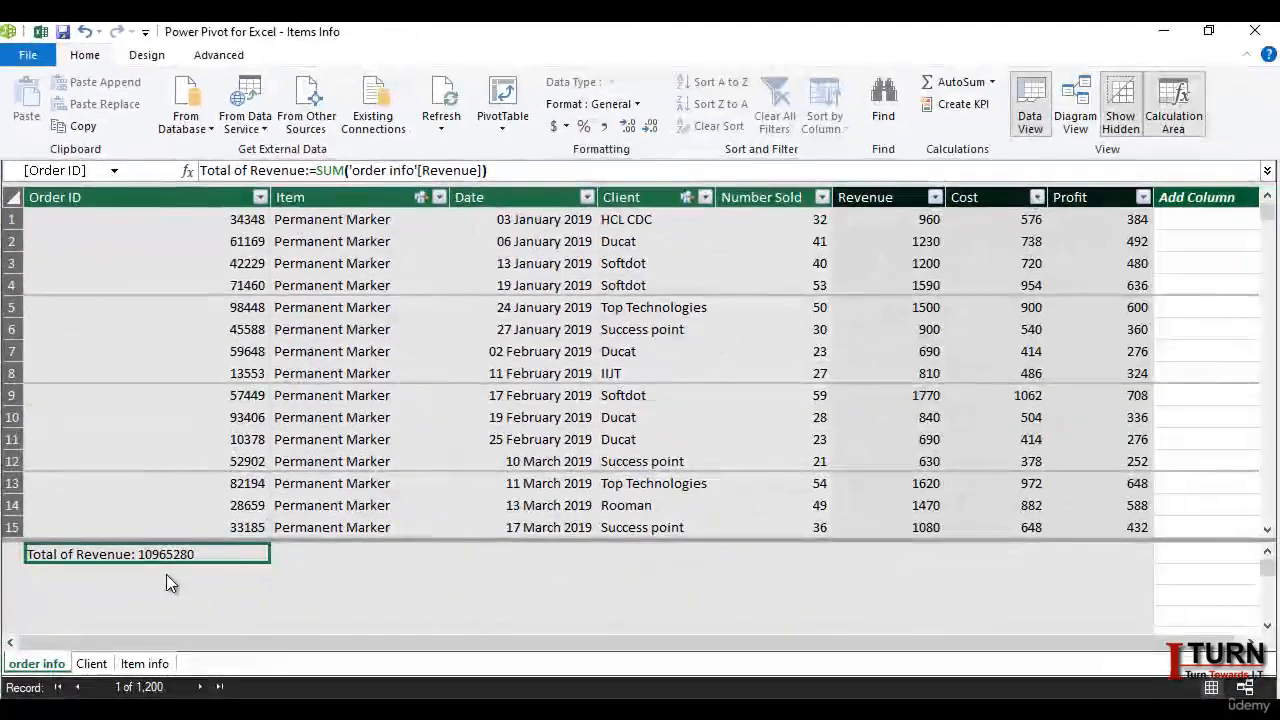
left_click(166, 574)
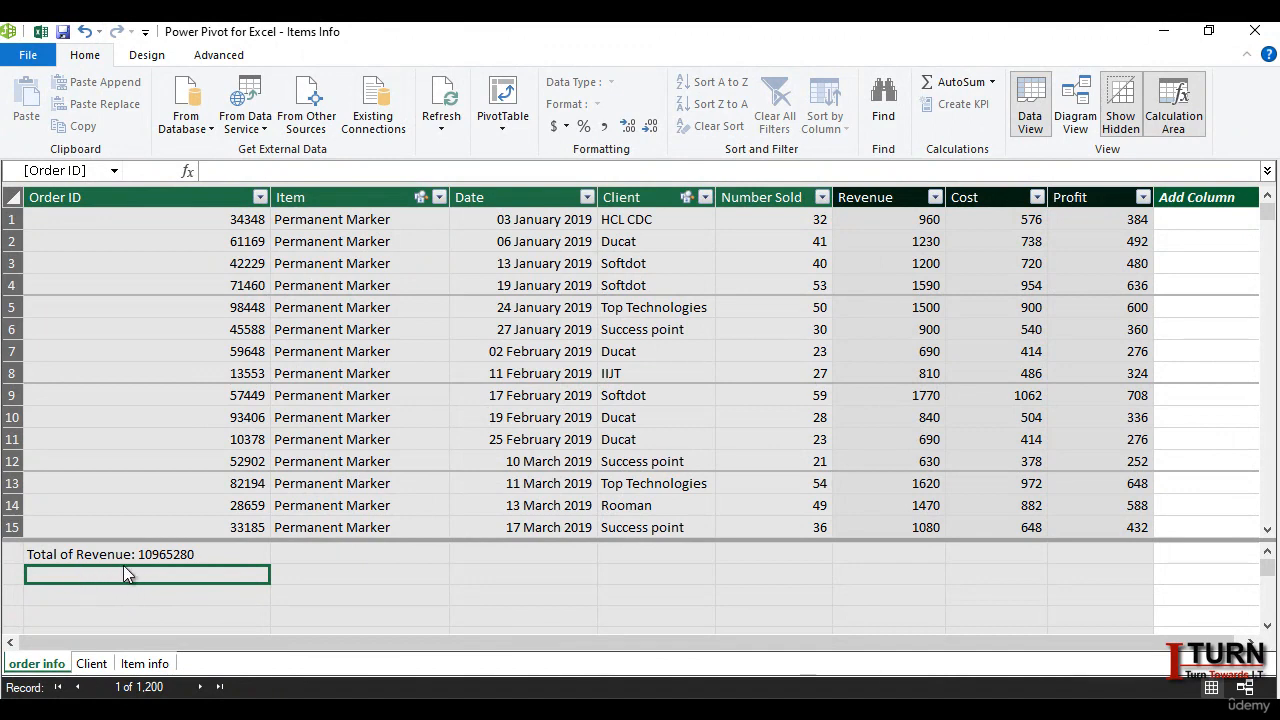
left_click(349, 592)
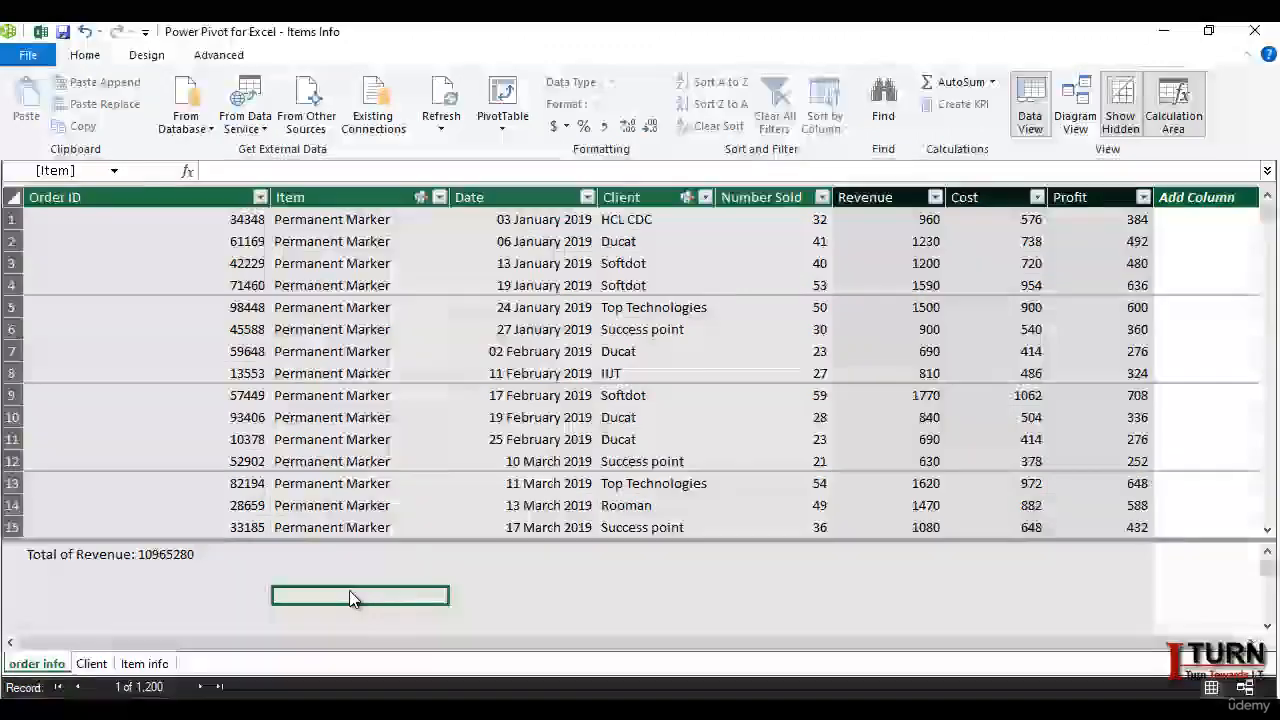
left_click(234, 413)
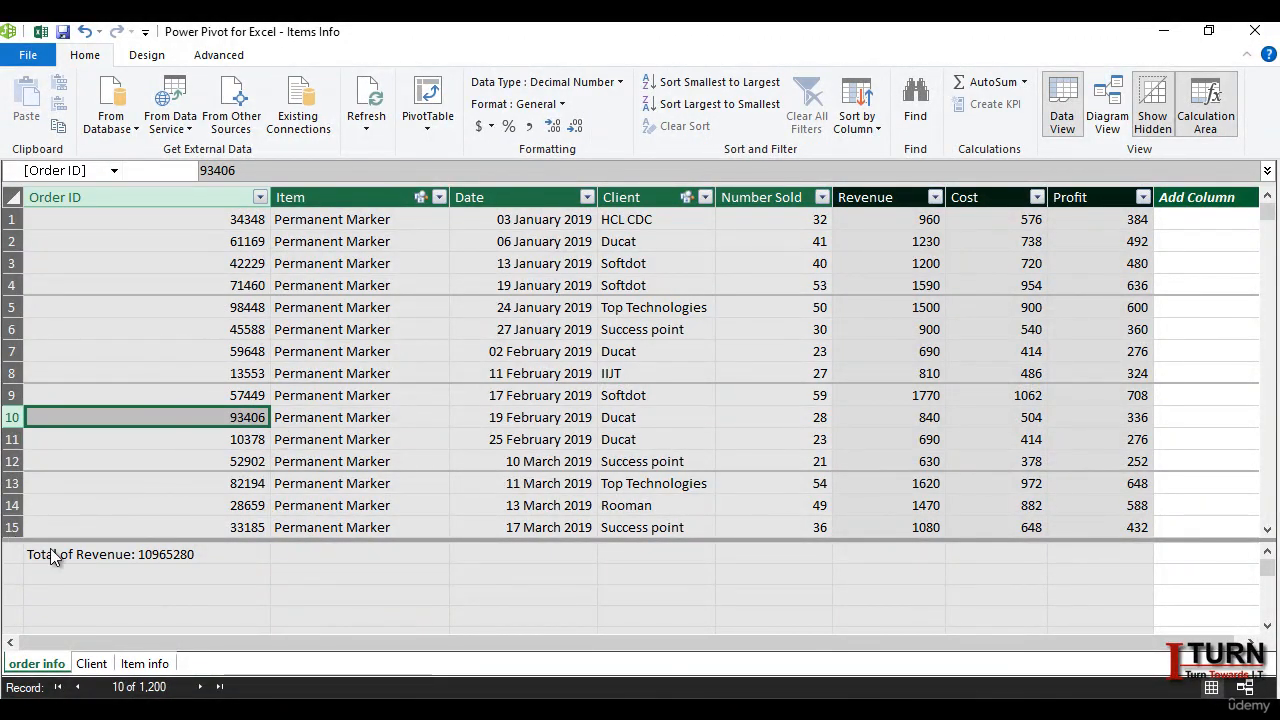
- Add a measure with the formula =DISTINCTCOUNT('order info'[Client]) in the calculation area, below Total of Revenue
left_click(84, 577)
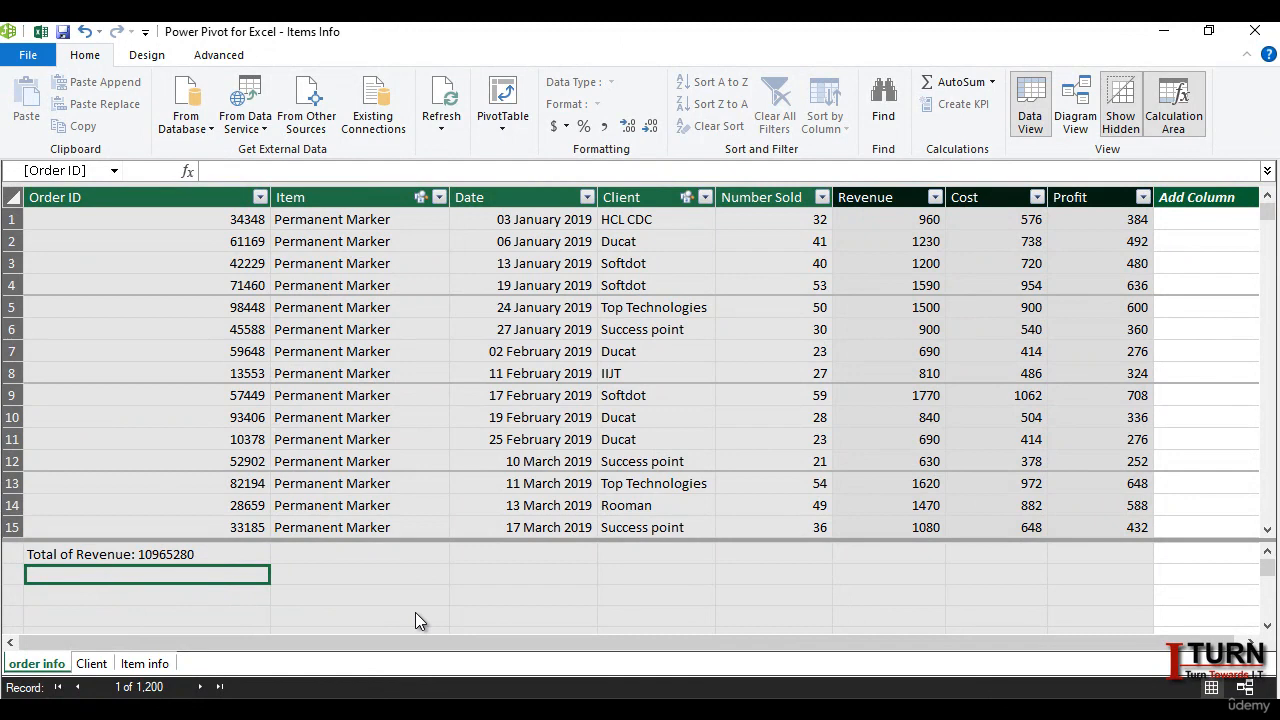
type("=")
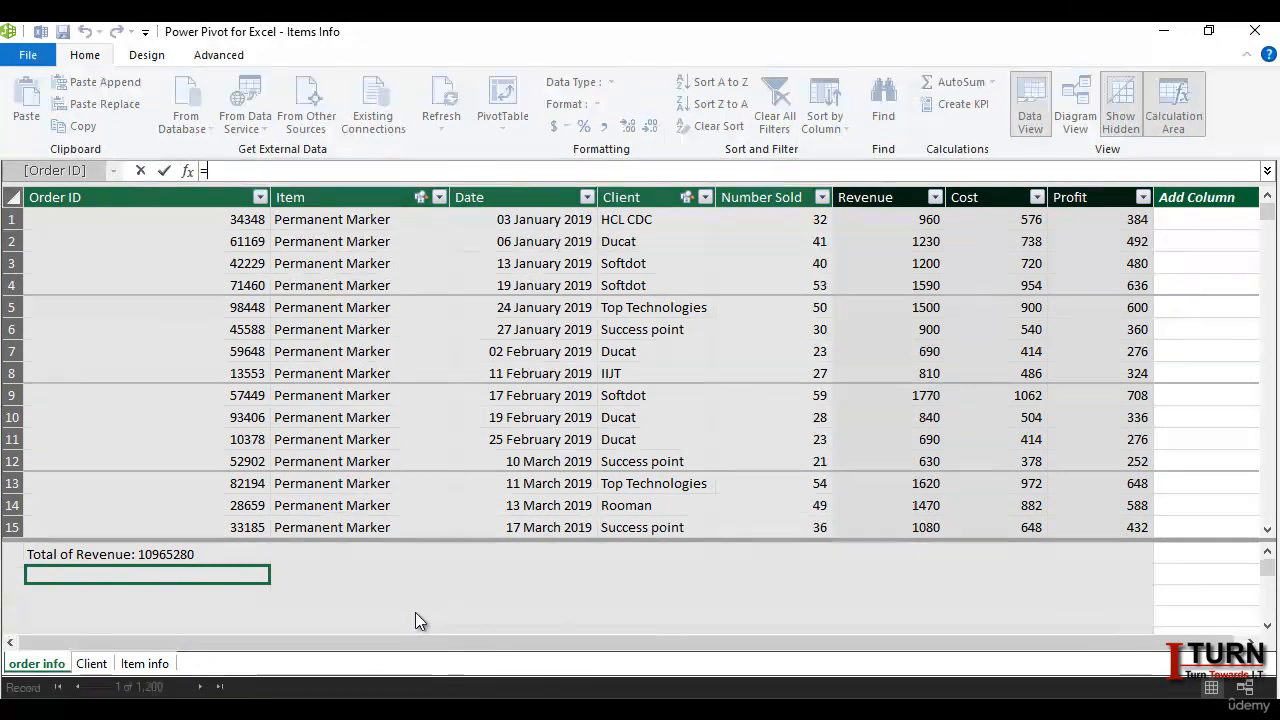
type("cou")
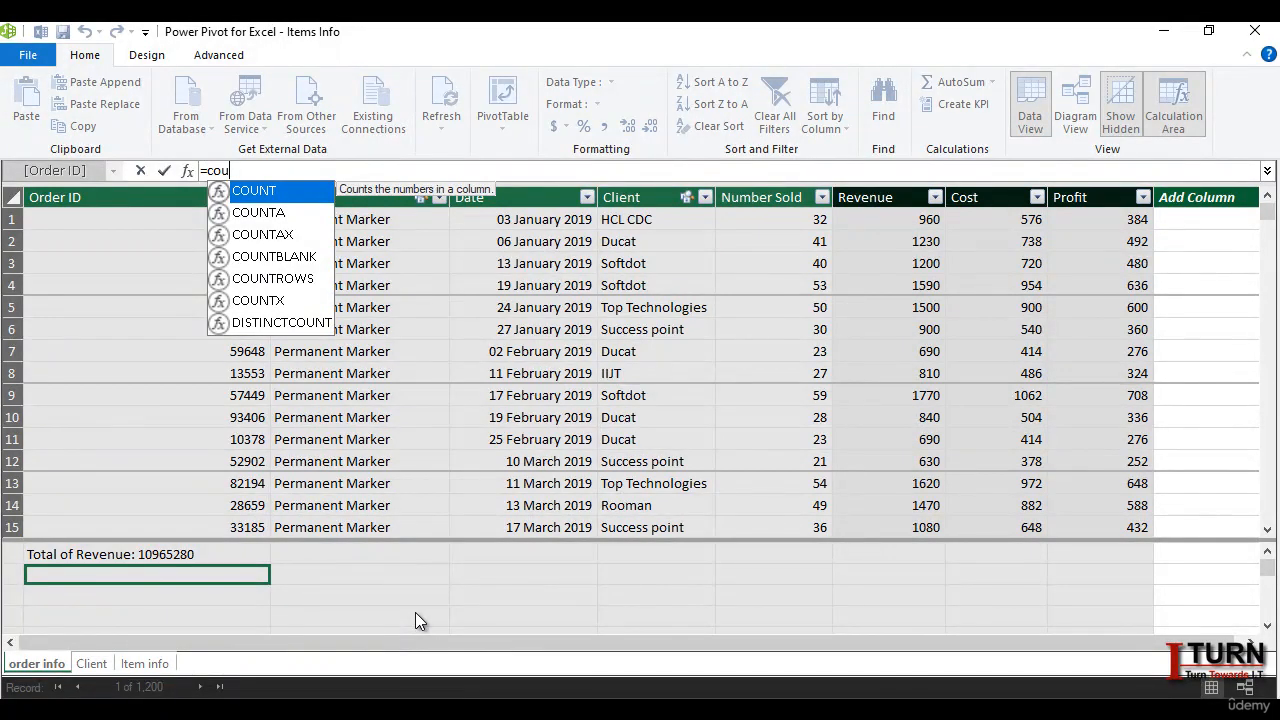
key("Down")
key("Down")
key("Down")
key("Down")
key("Down")
key("Down")
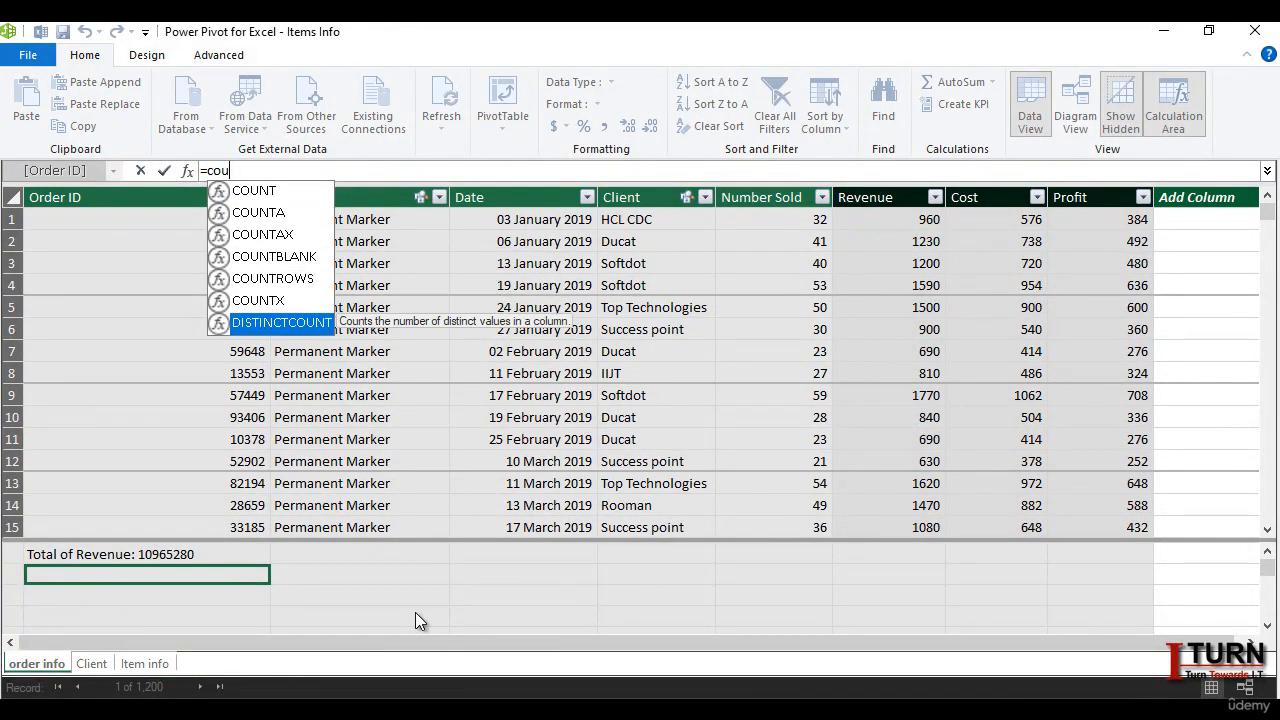
key("Tab")
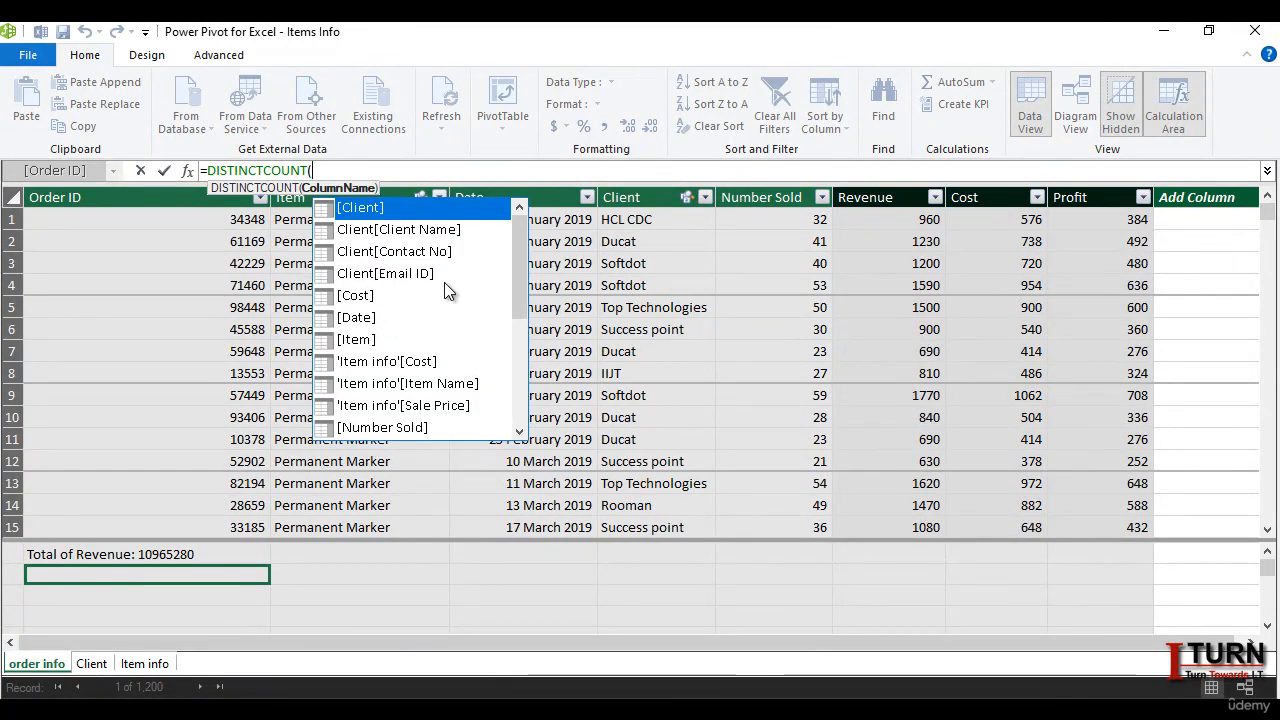
left_click_drag(516, 264, 518, 321)
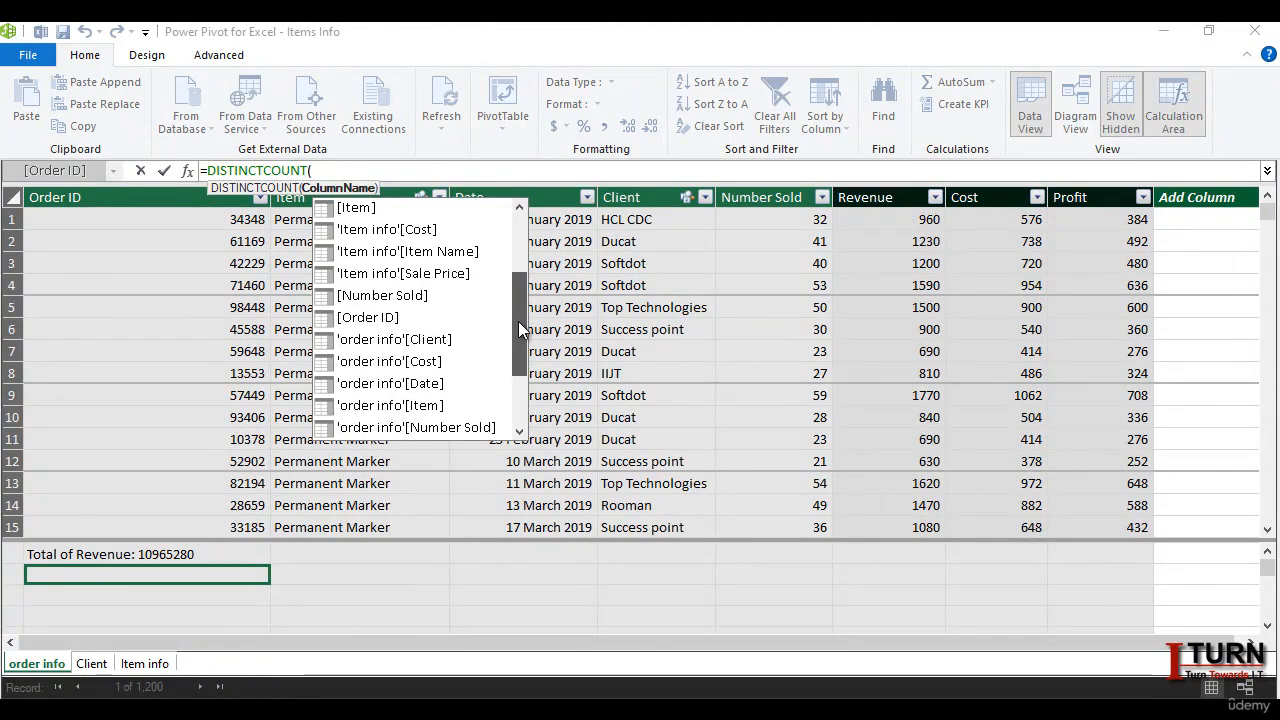
double_click(379, 342)
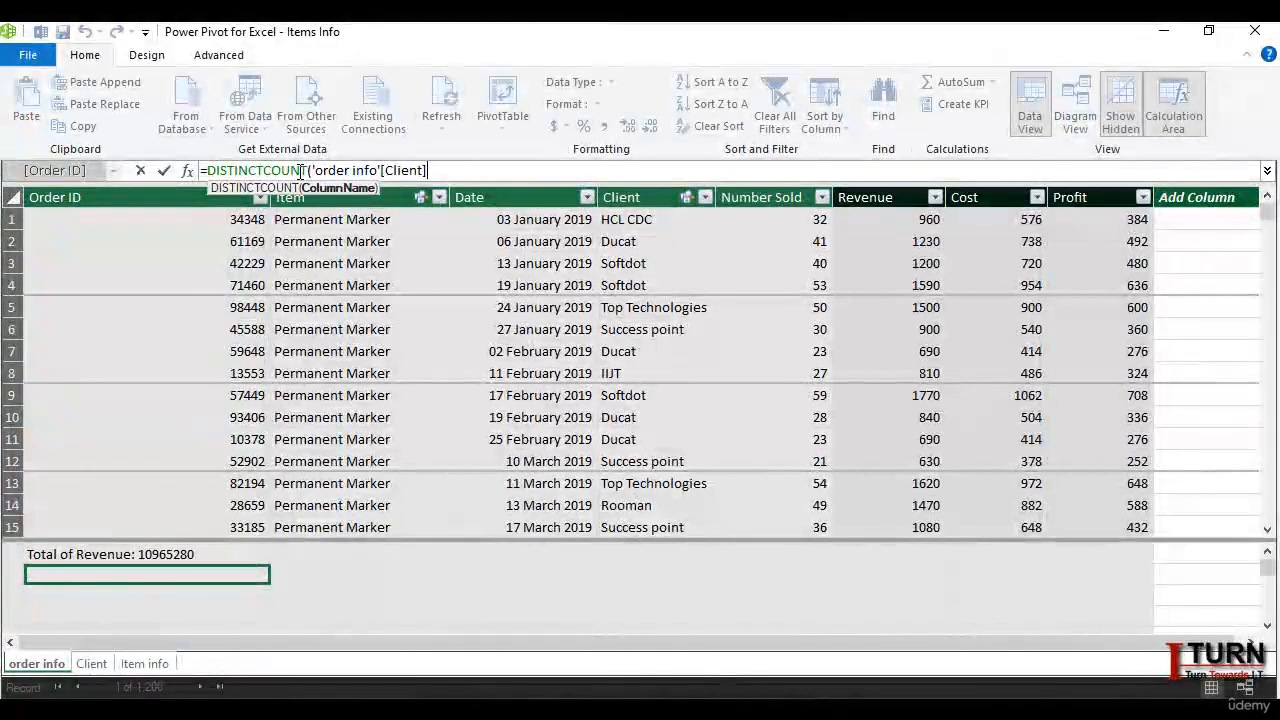
type(")")
key("Return")
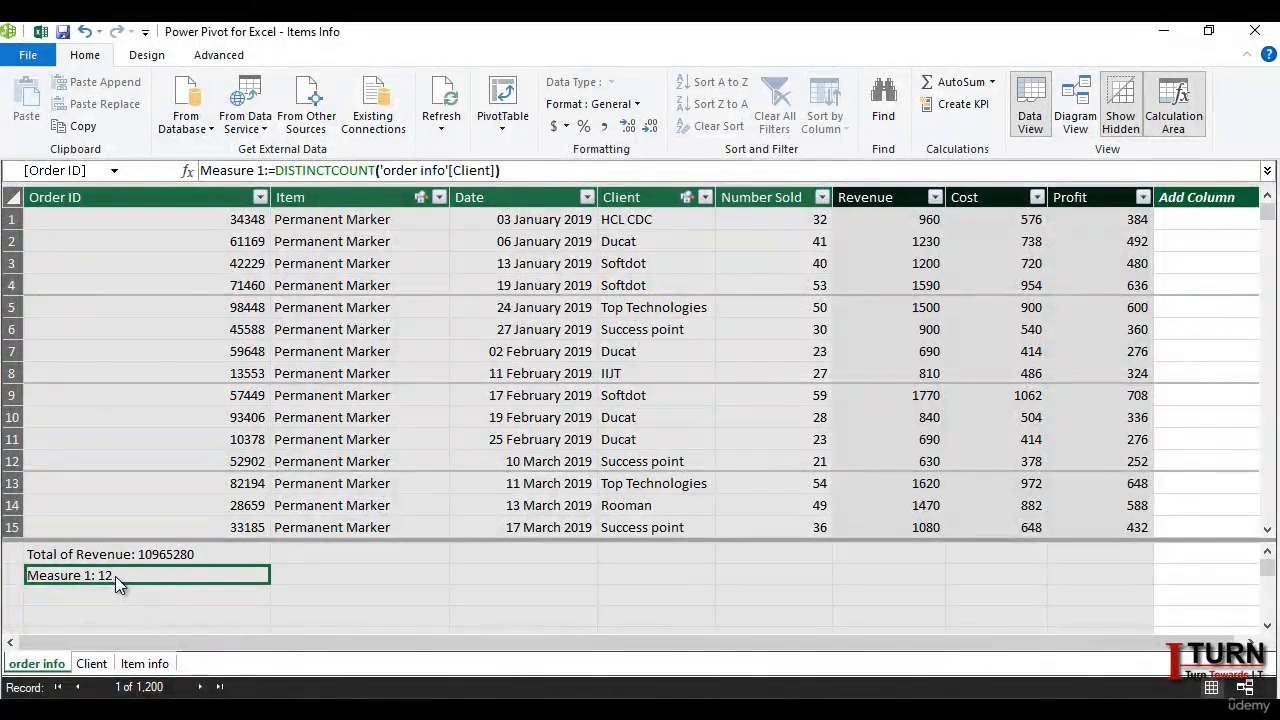
- Rename the distinct client count measure as Count of Customers
left_click(263, 170)
left_click_drag(238, 170, 199, 170)
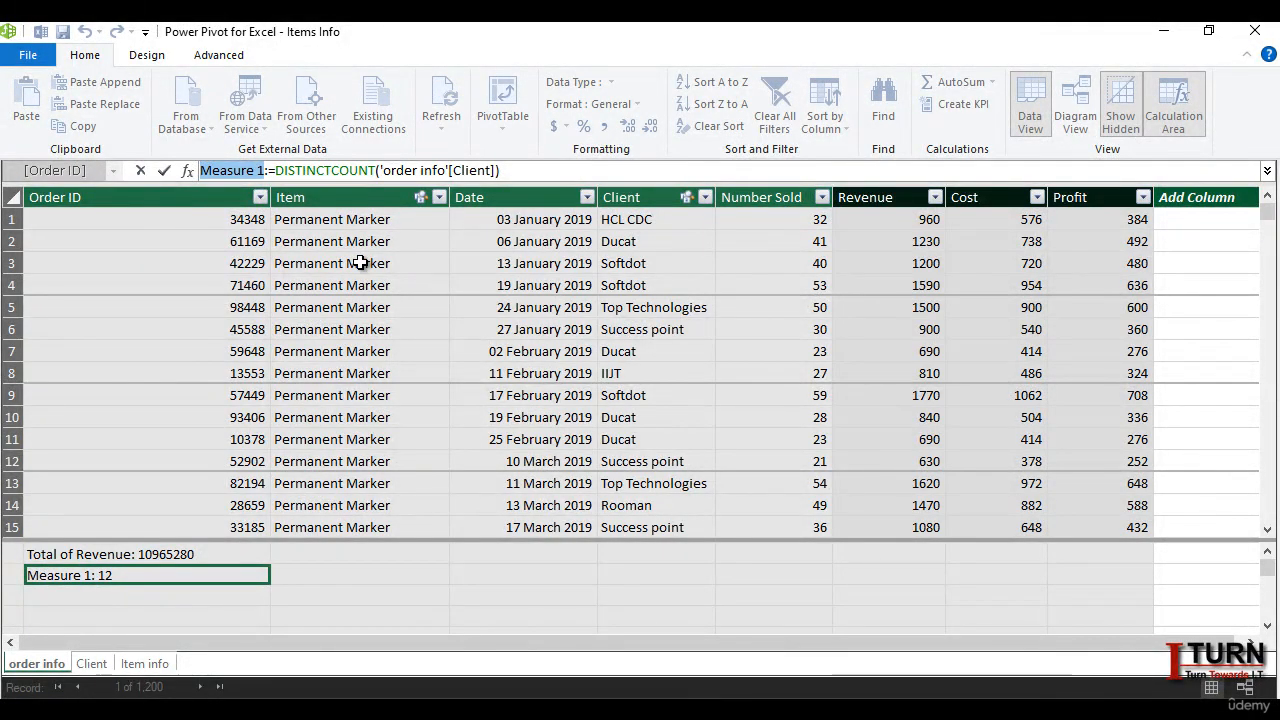
type("Count of ")
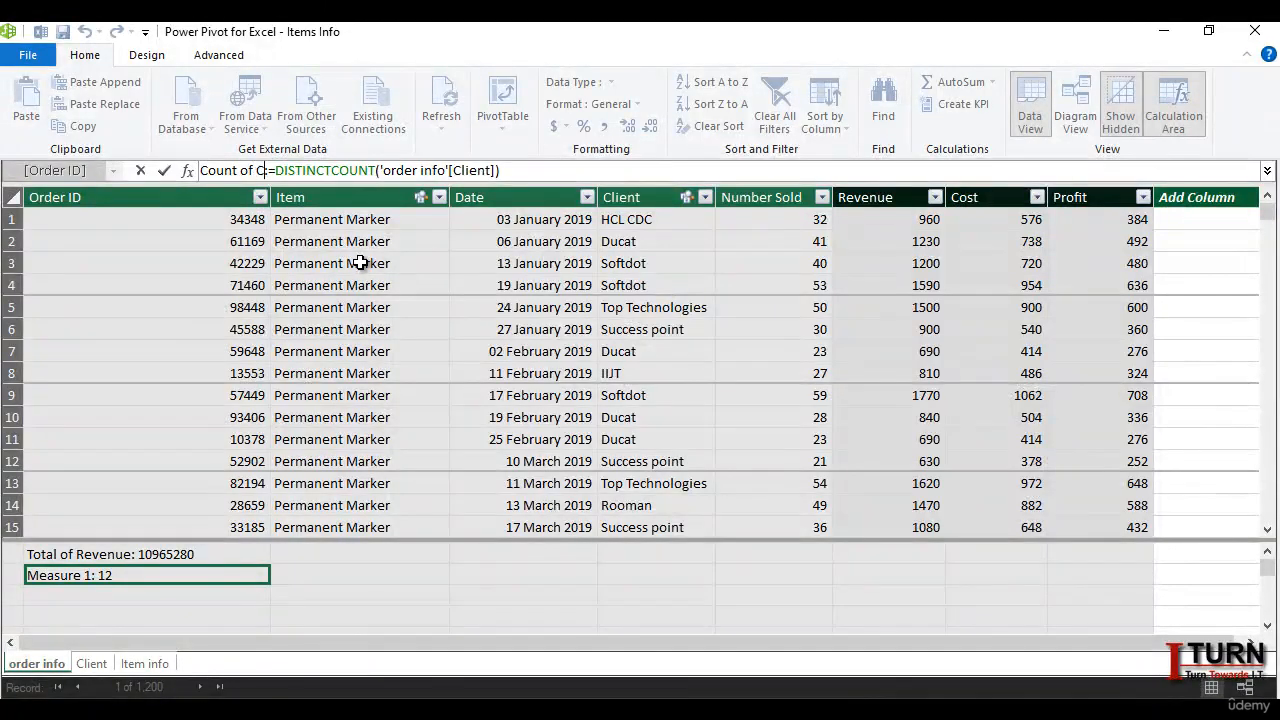
type("Customers")
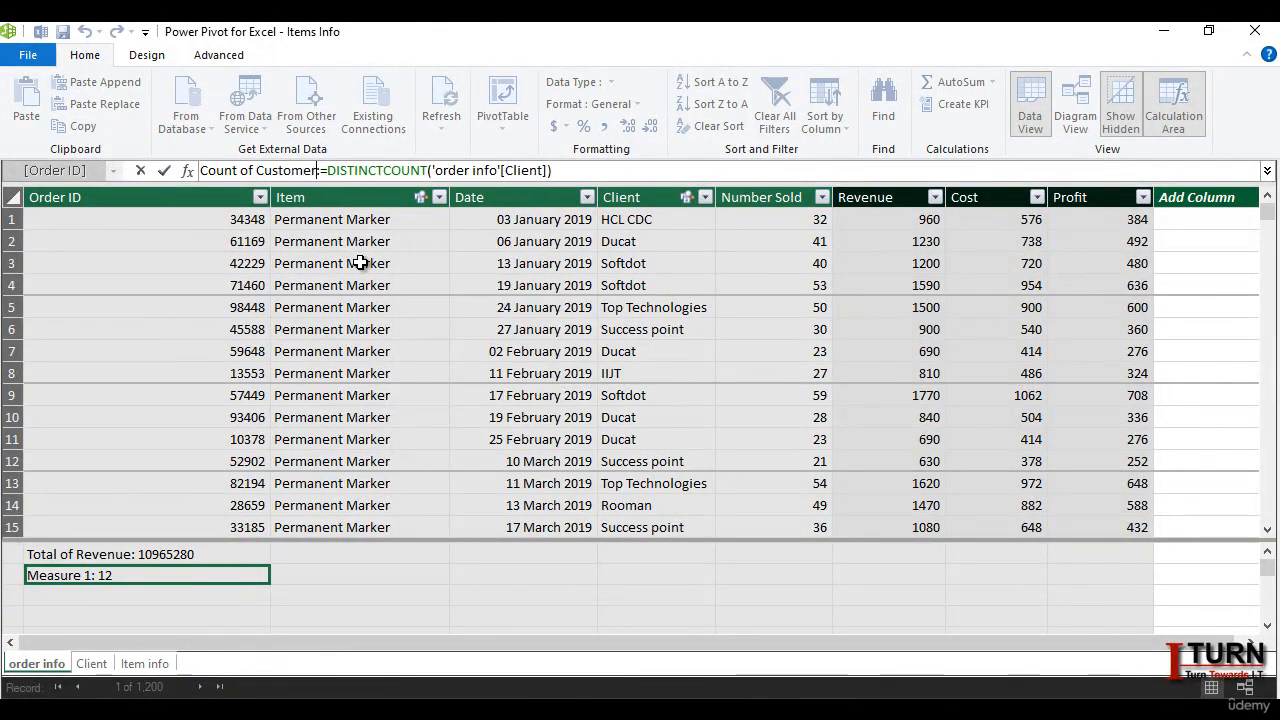
key("Return")
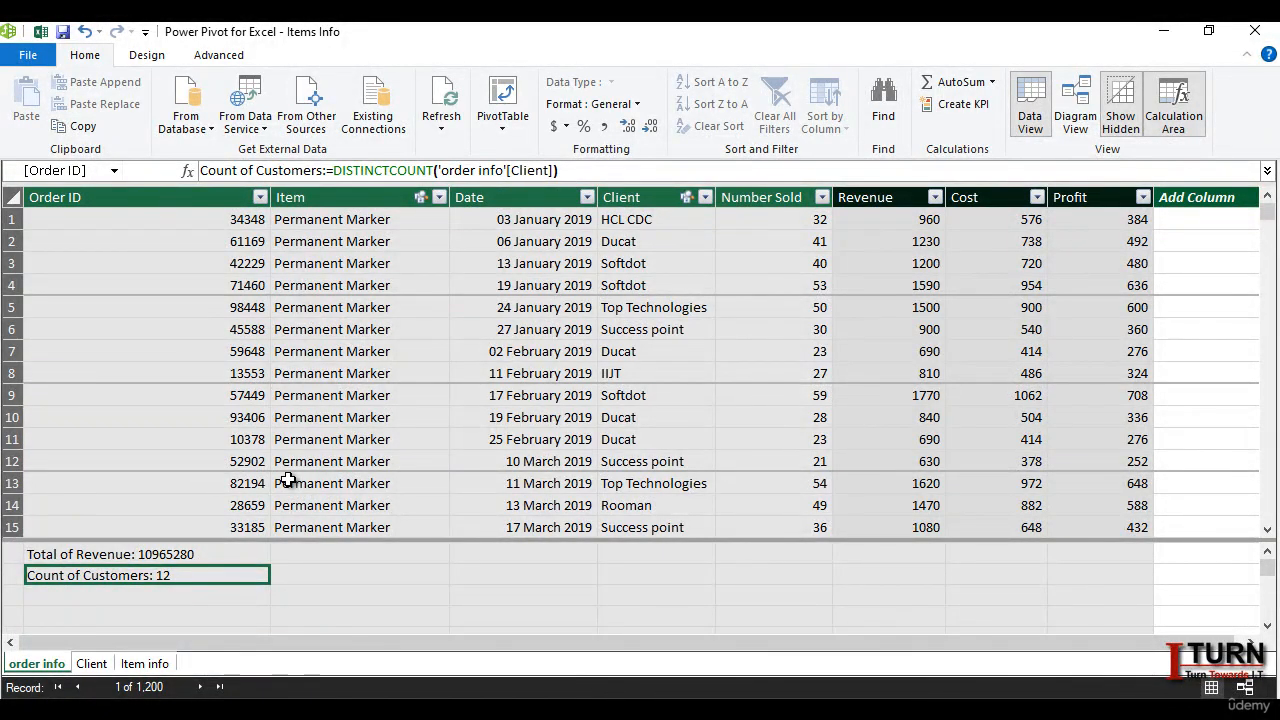
- Add a measure with the formula =[Total of Revenue]/[Count of Customers] in the calculation area, below Count of Customers
left_click(126, 592)
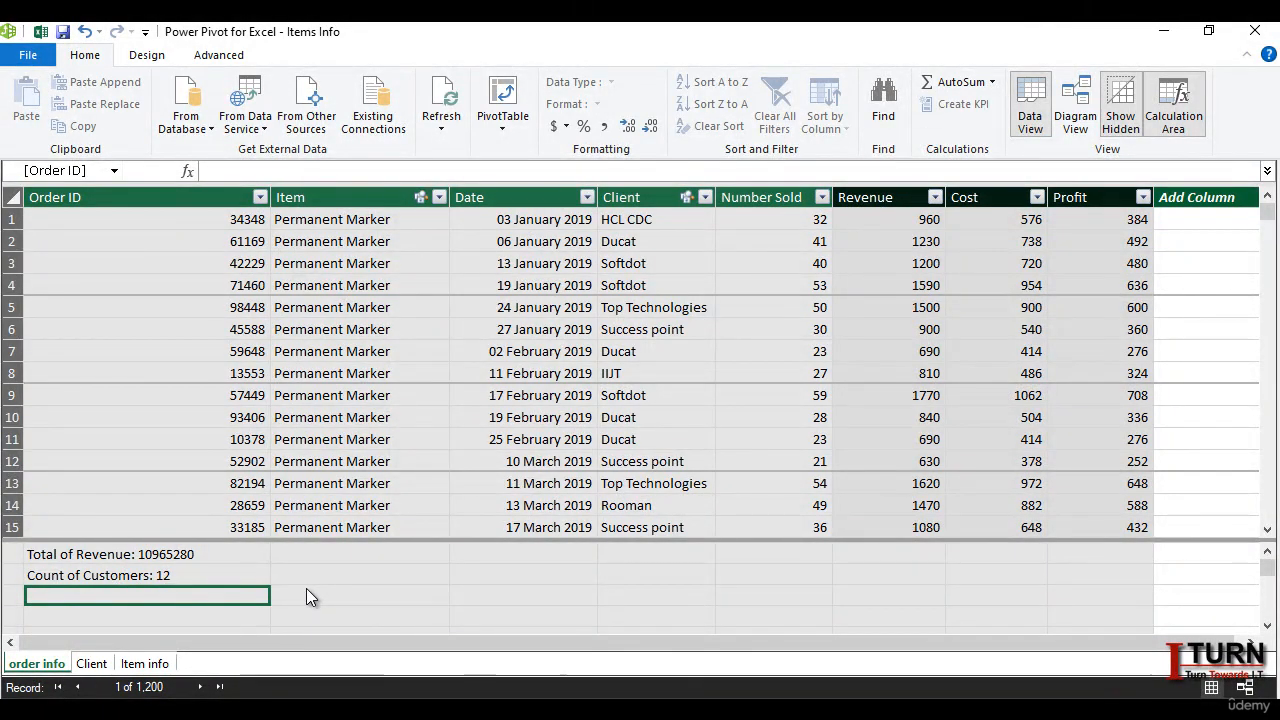
type("=")
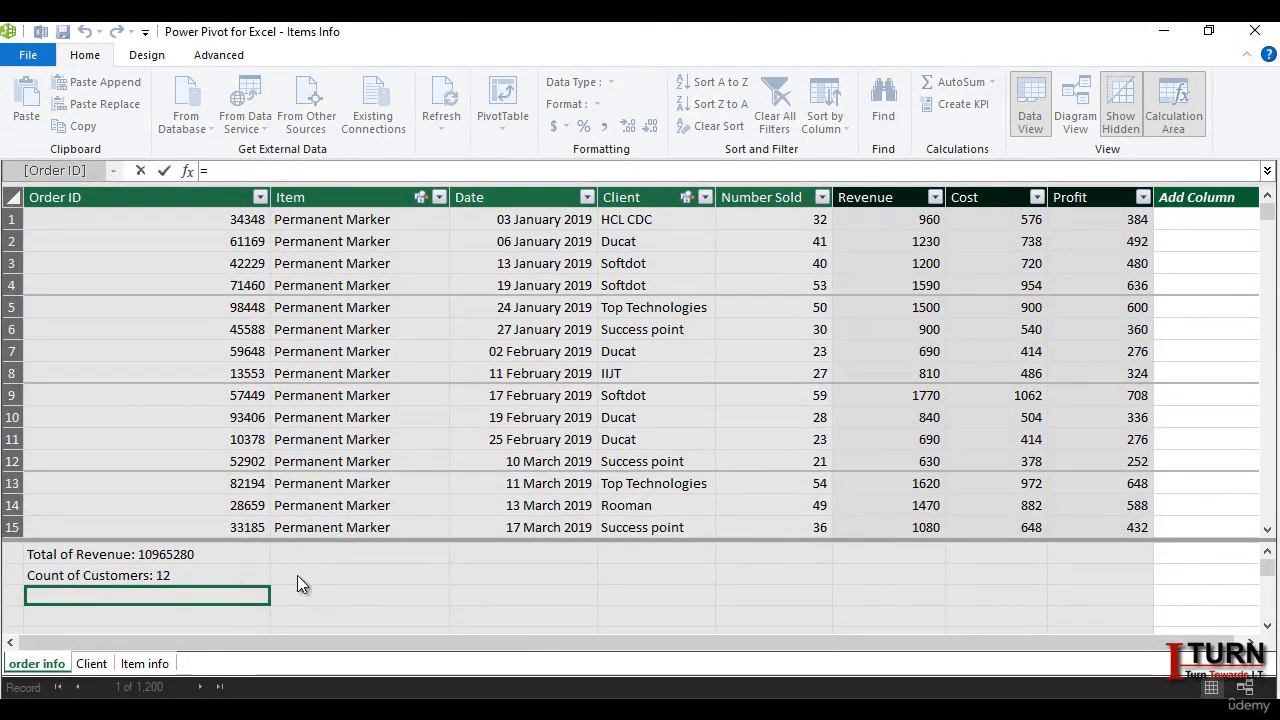
type("tota")
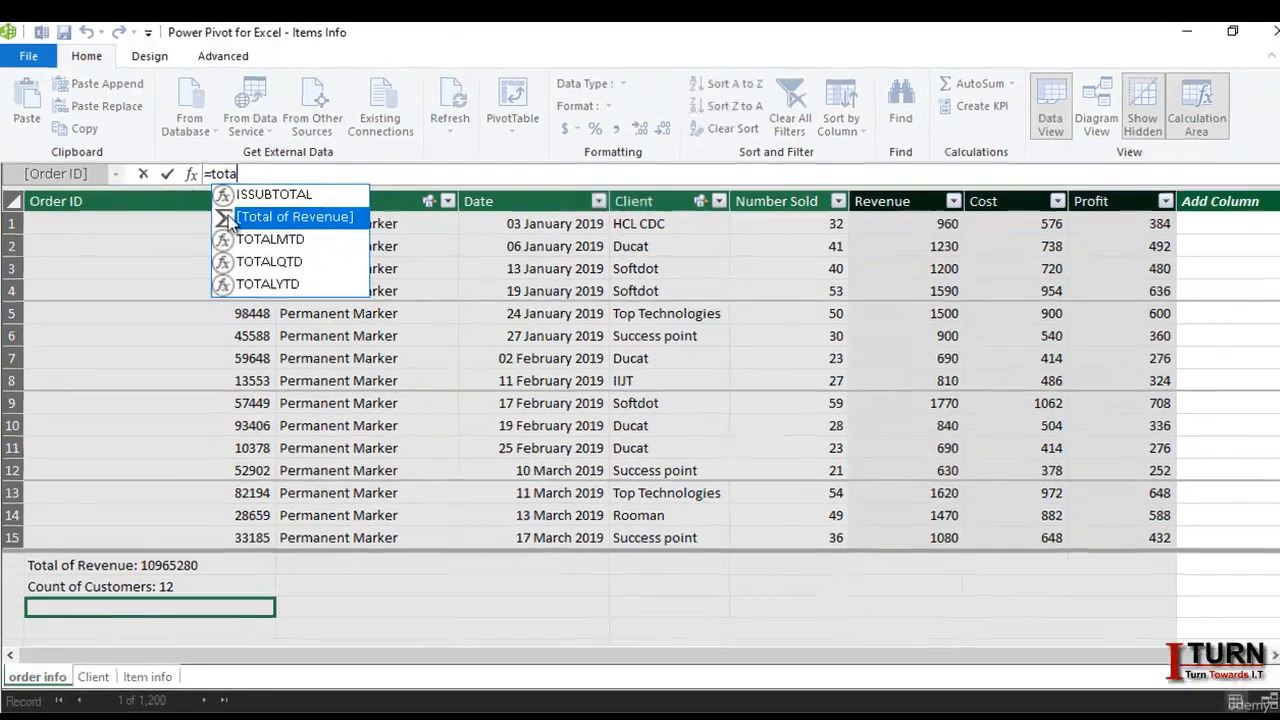
double_click(274, 218)
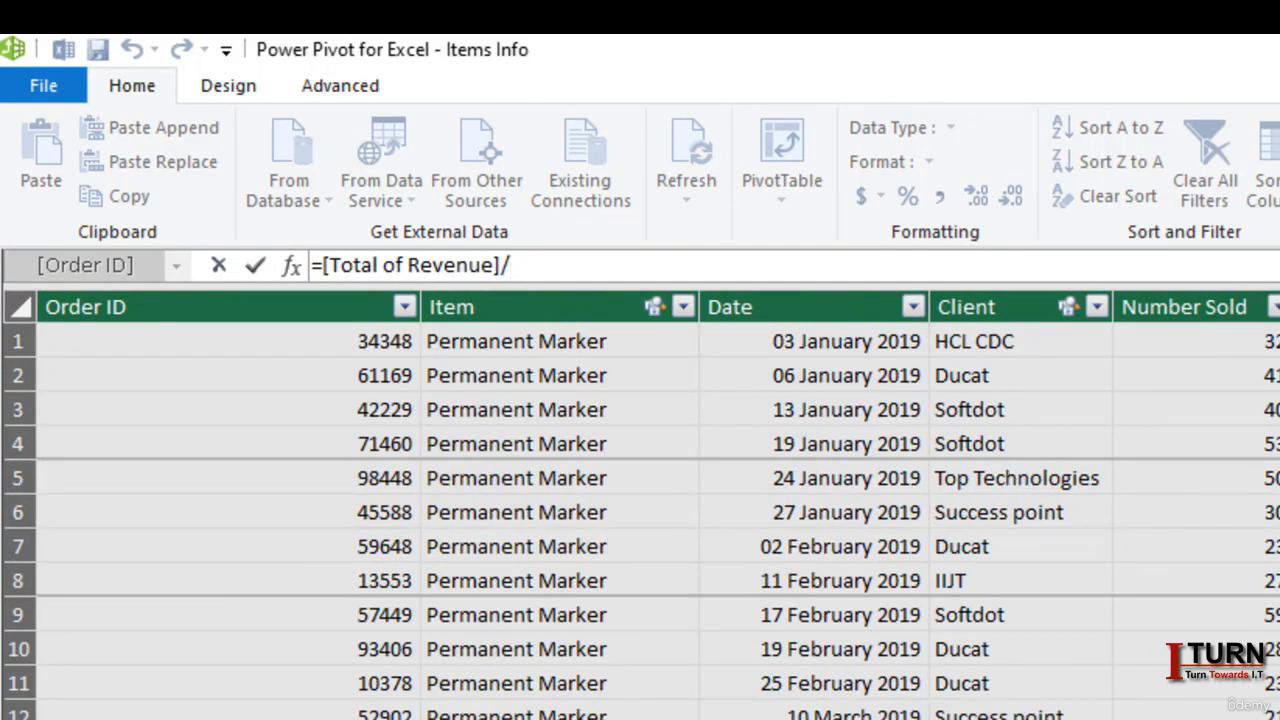
type("cou")
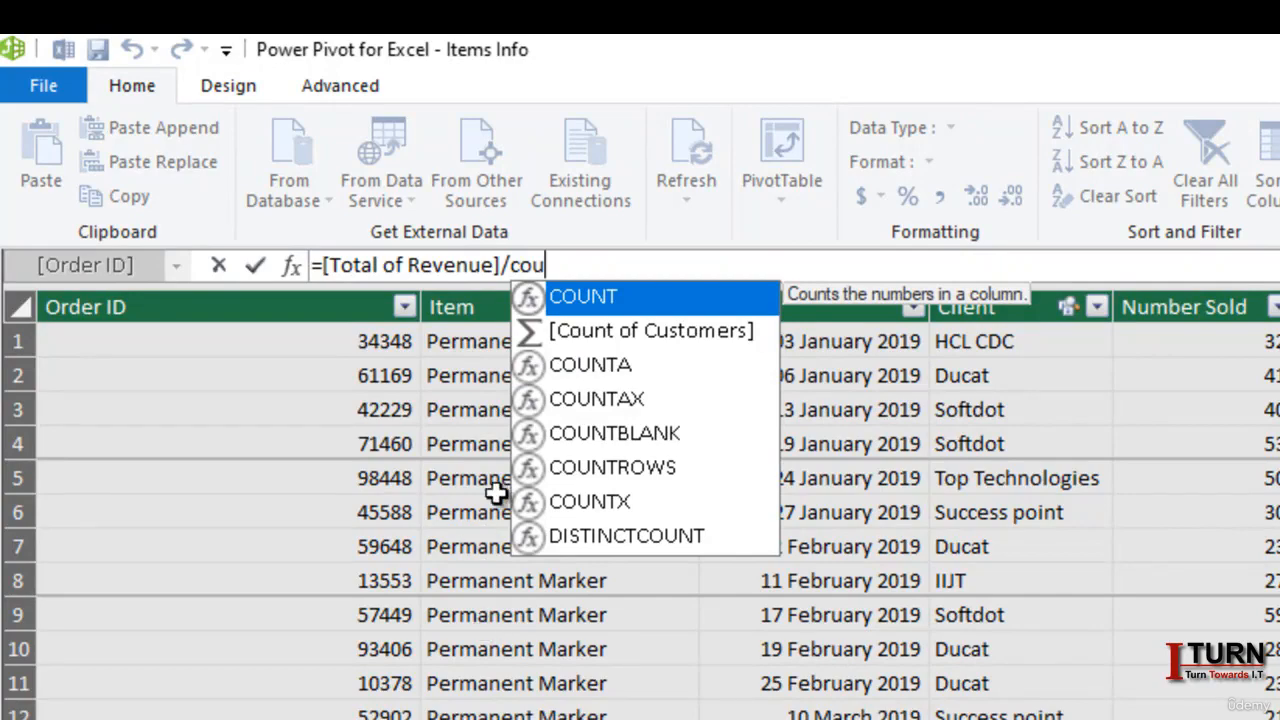
double_click(621, 333)
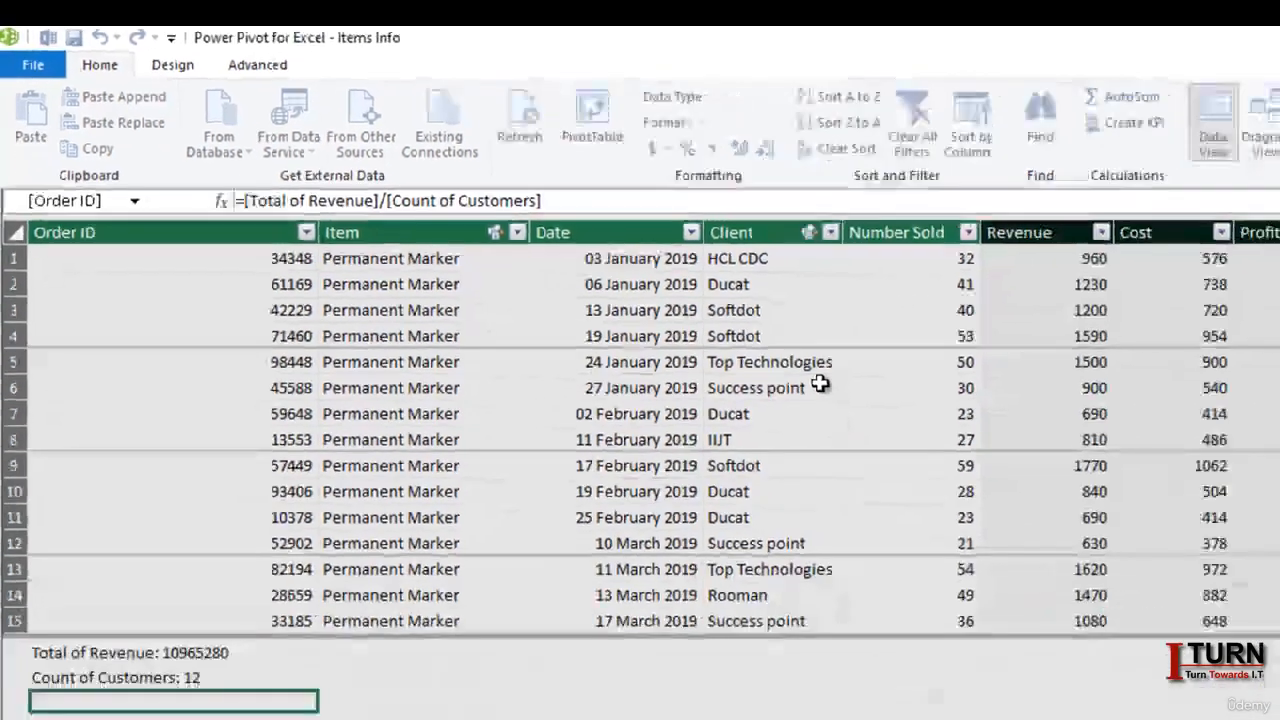
key("Return")
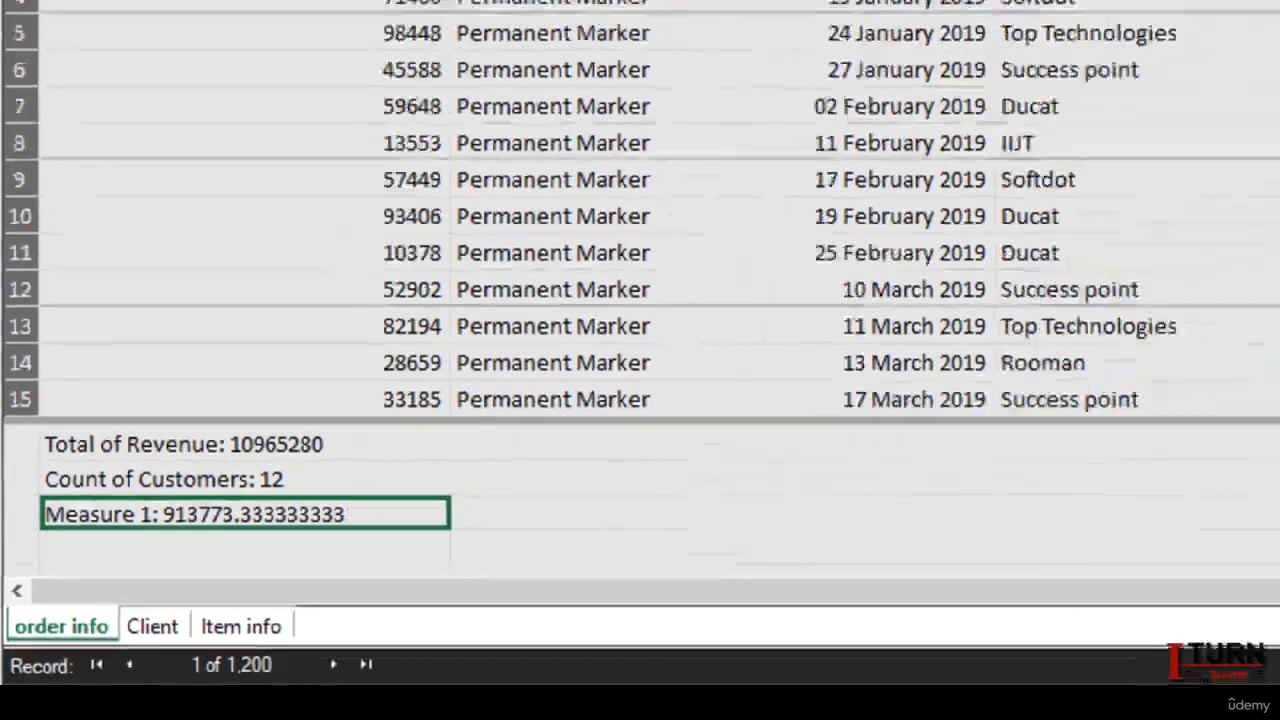
- Format the revenue-per-customer measure as Decimal Number and rename it Avg Revenue per customer
left_click(637, 104)
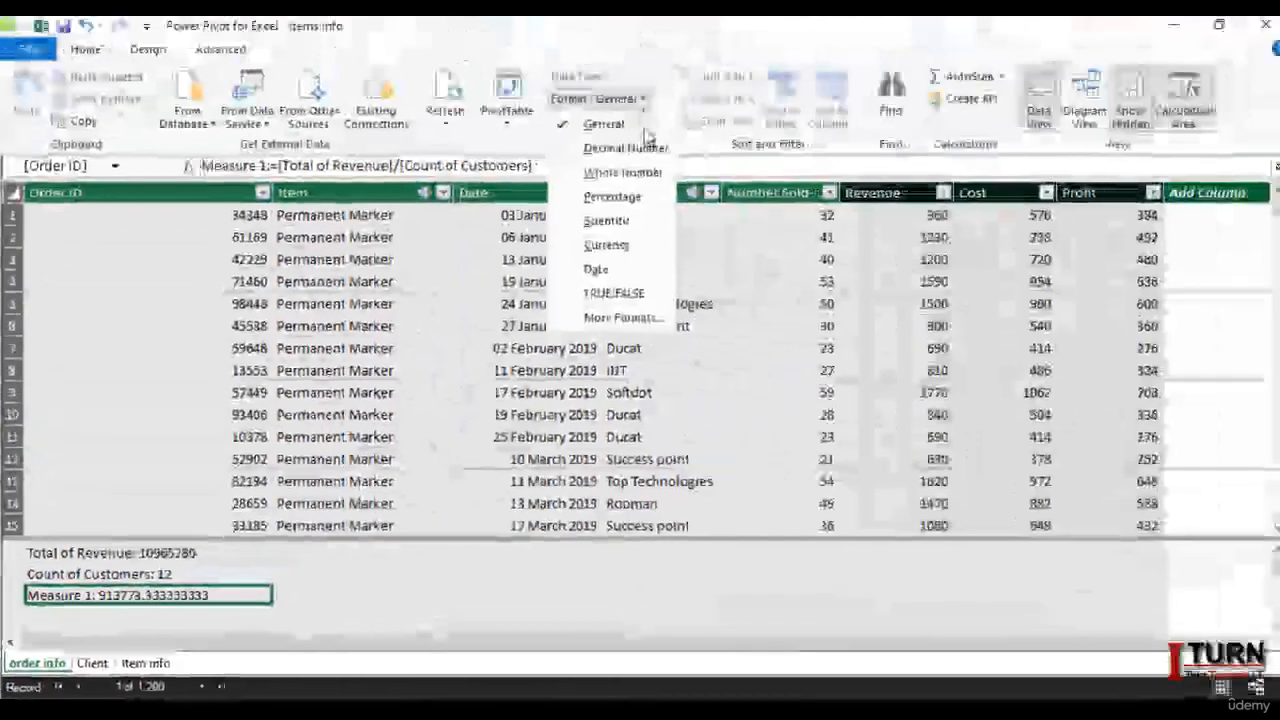
left_click(622, 153)
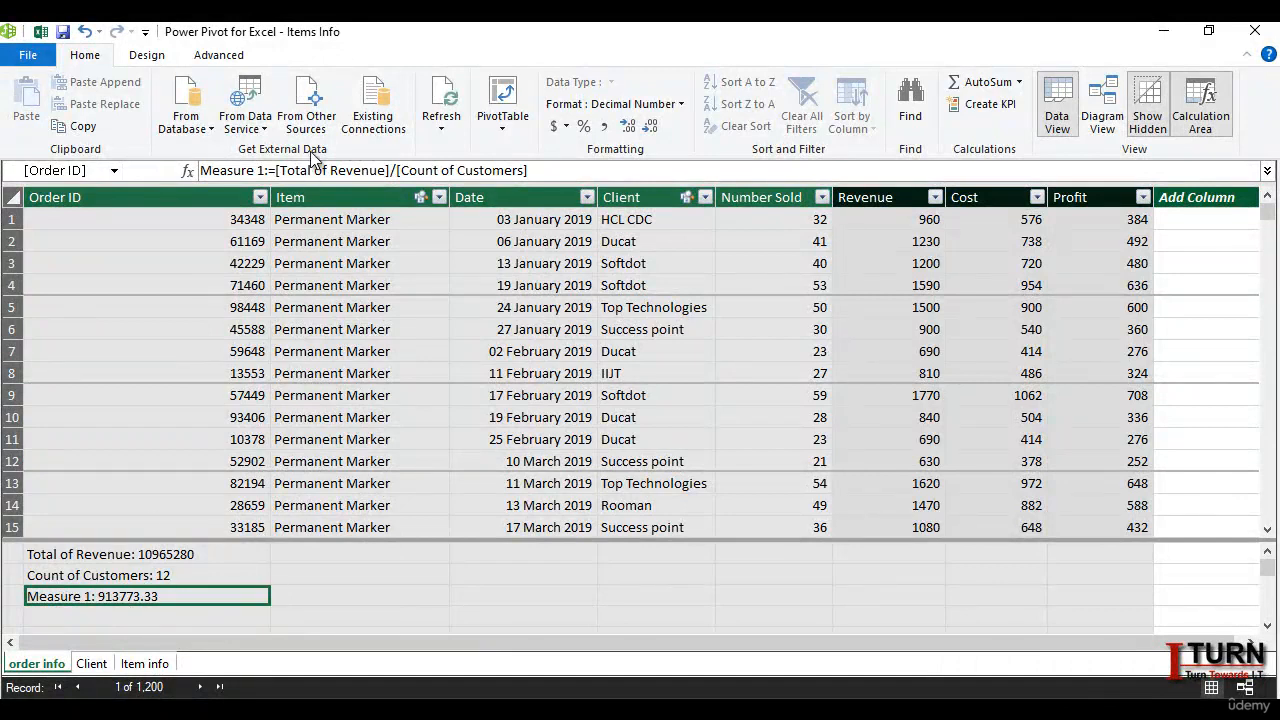
left_click_drag(263, 170, 200, 172)
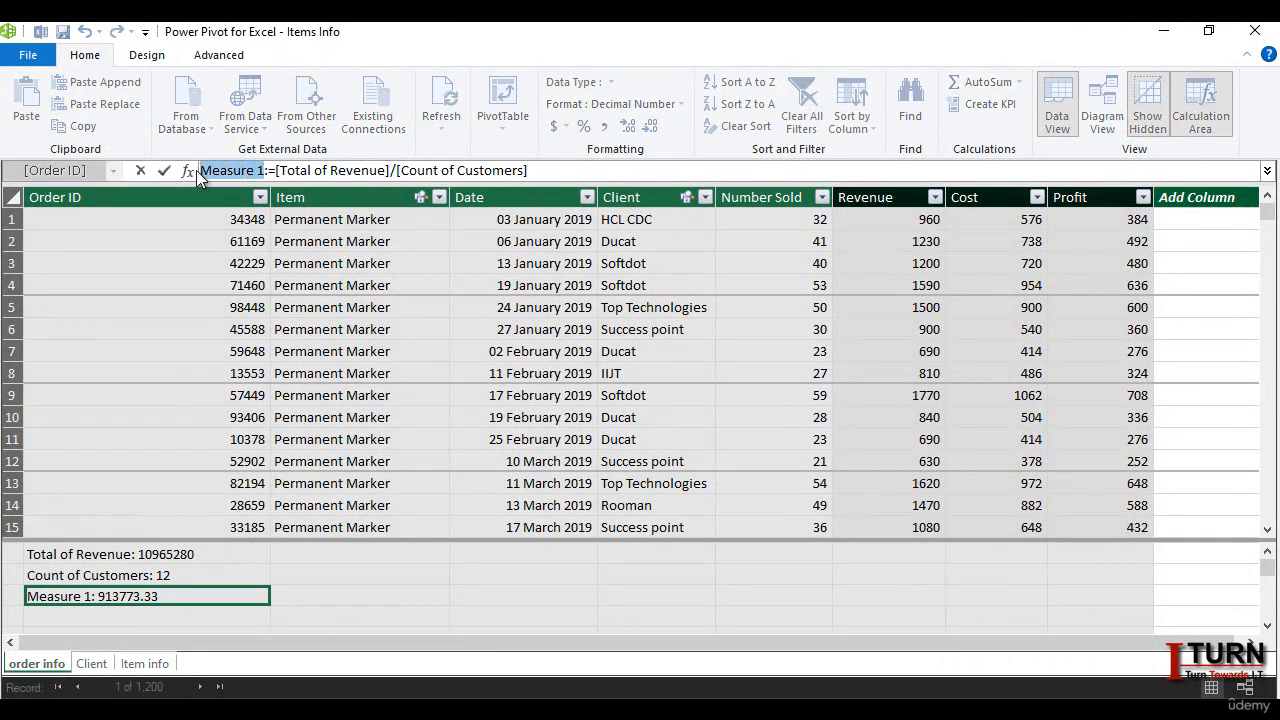
type("Avg")
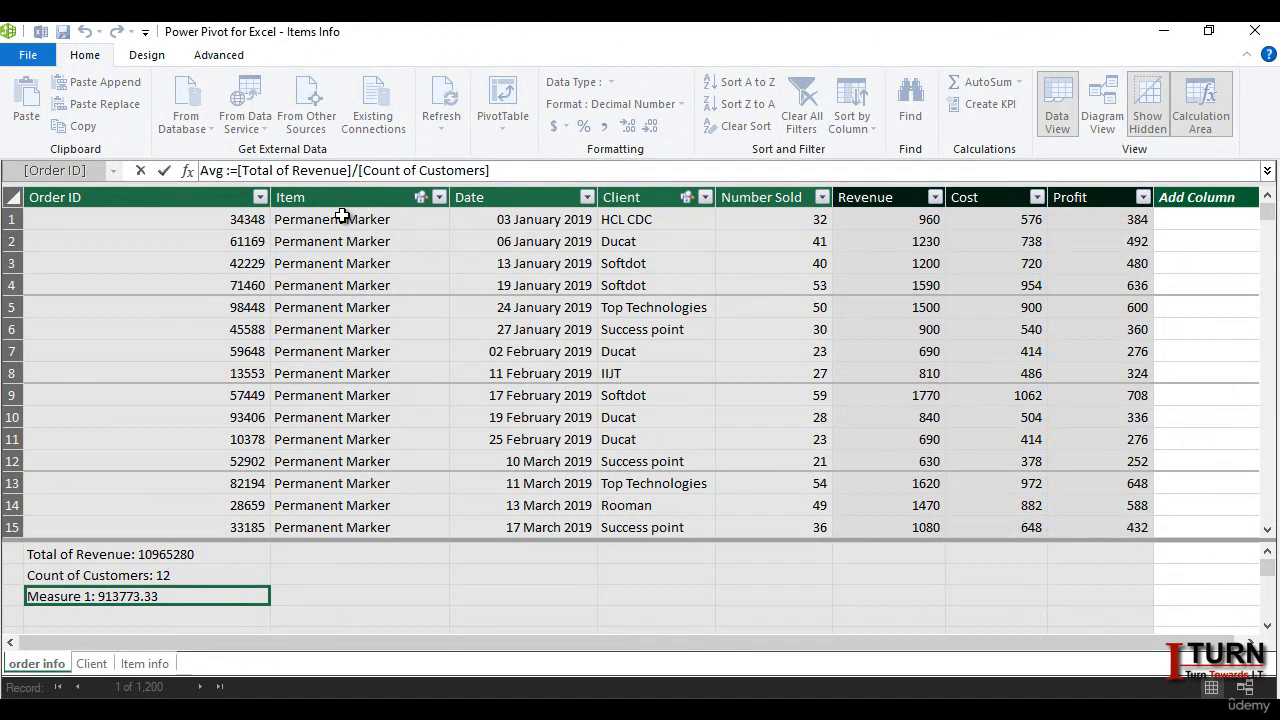
type(" Reve")
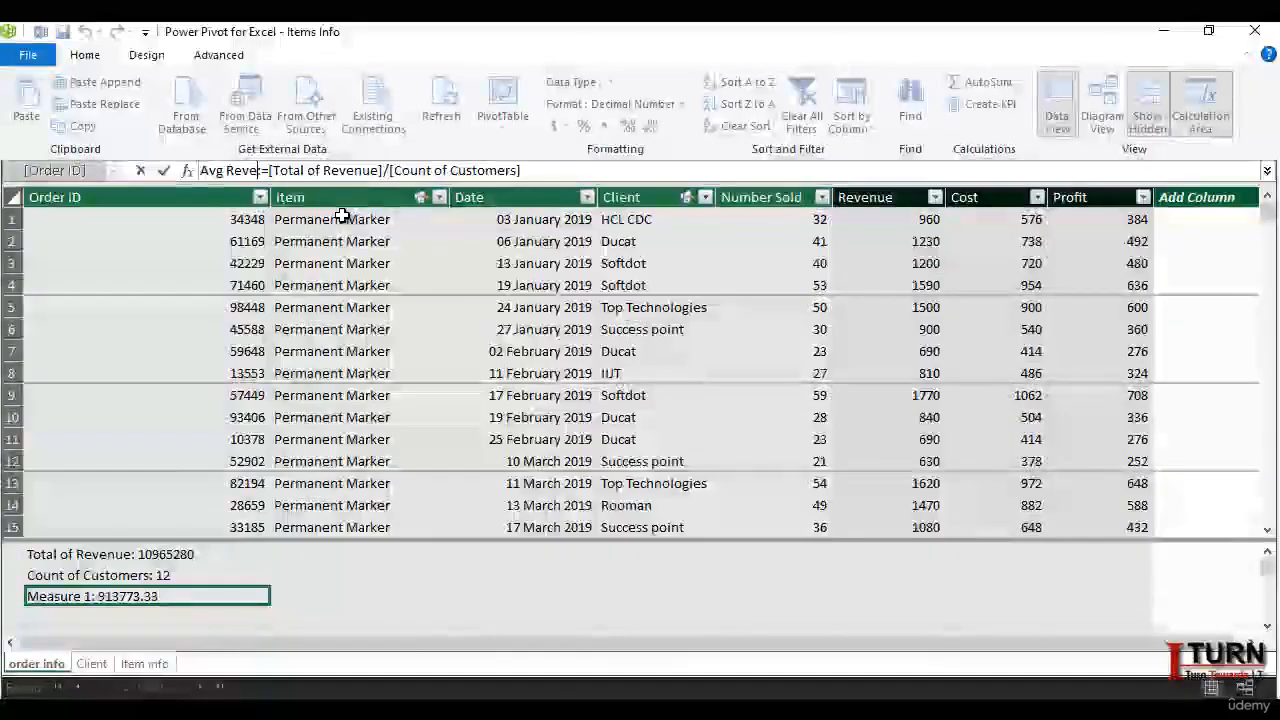
type("nu")
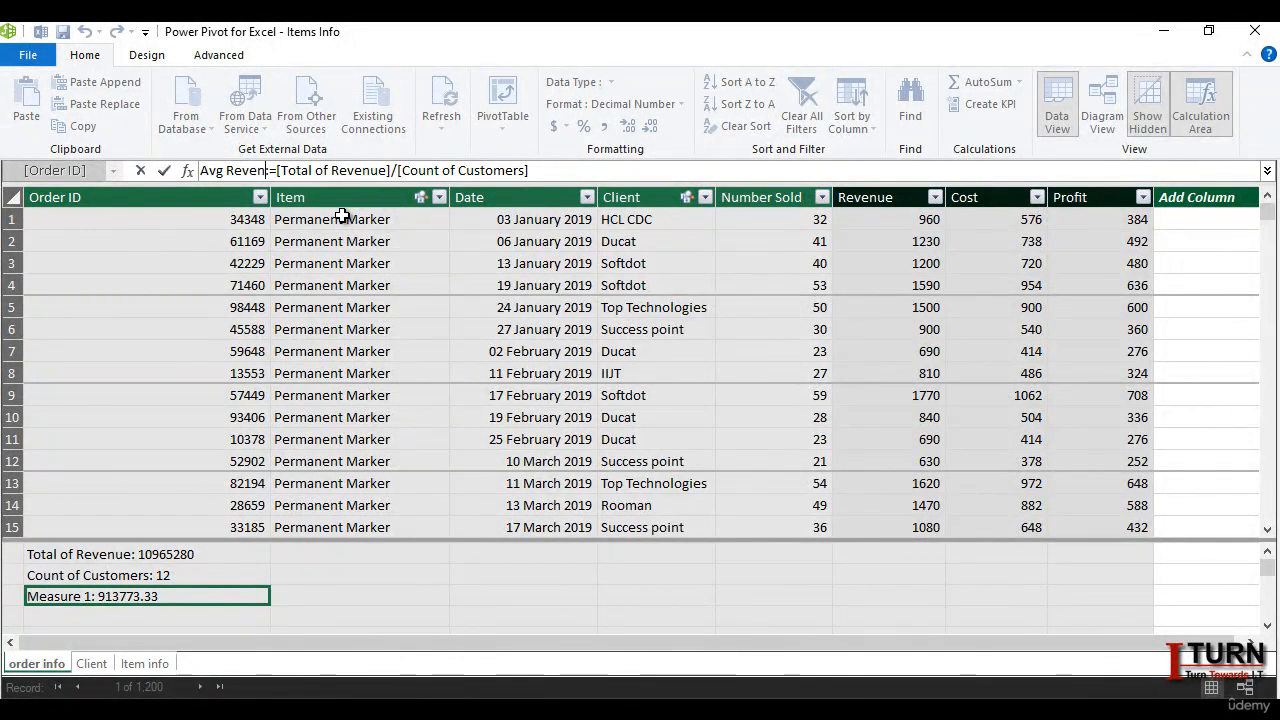
type("e per c")
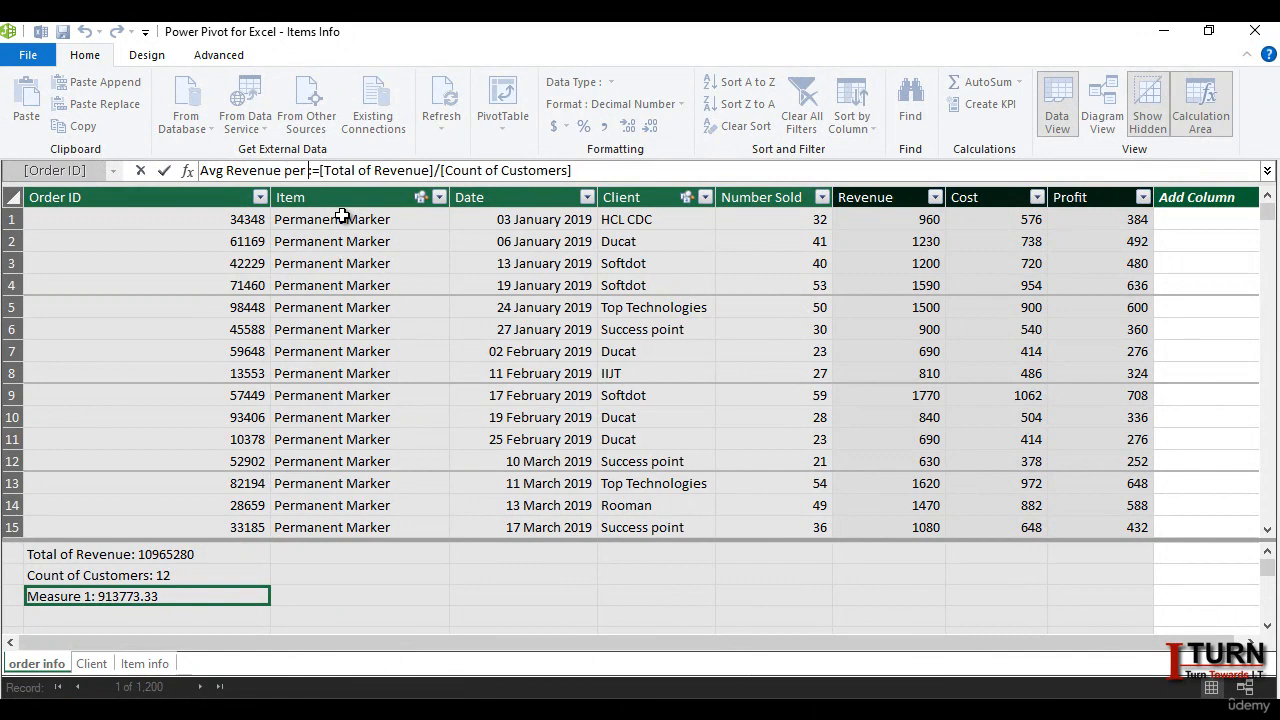
type("ustomer")
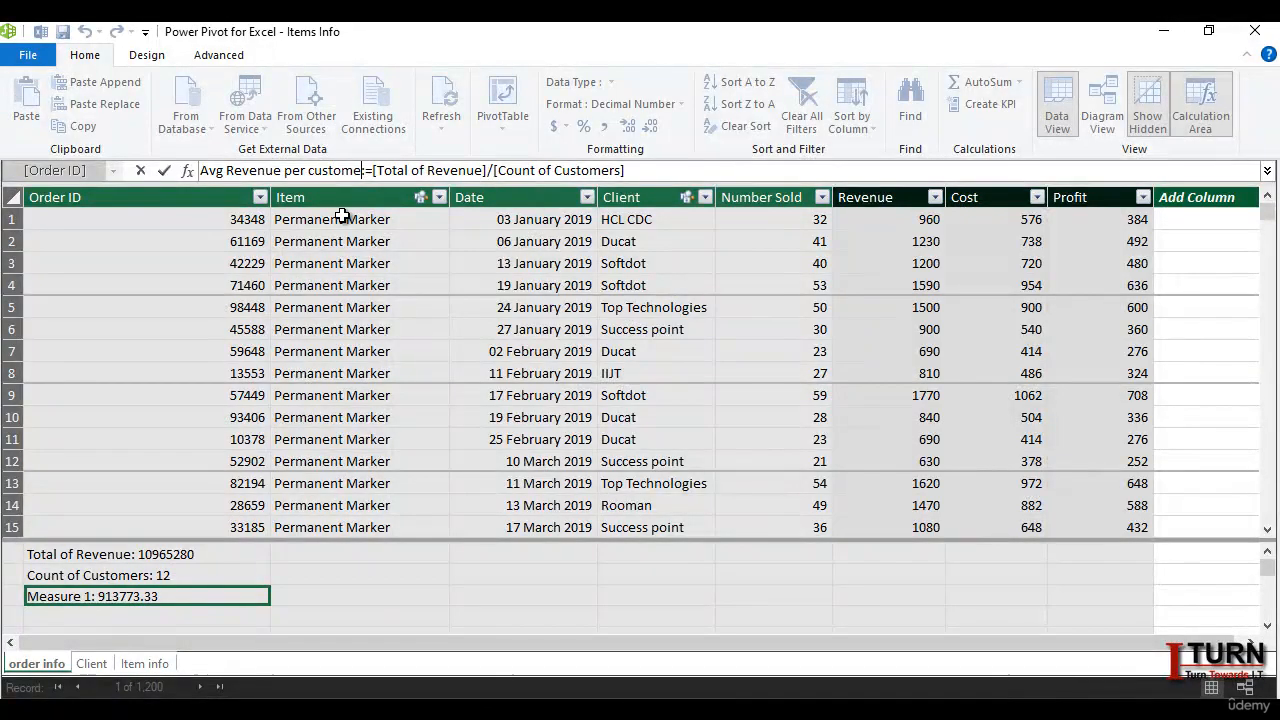
key("Return")
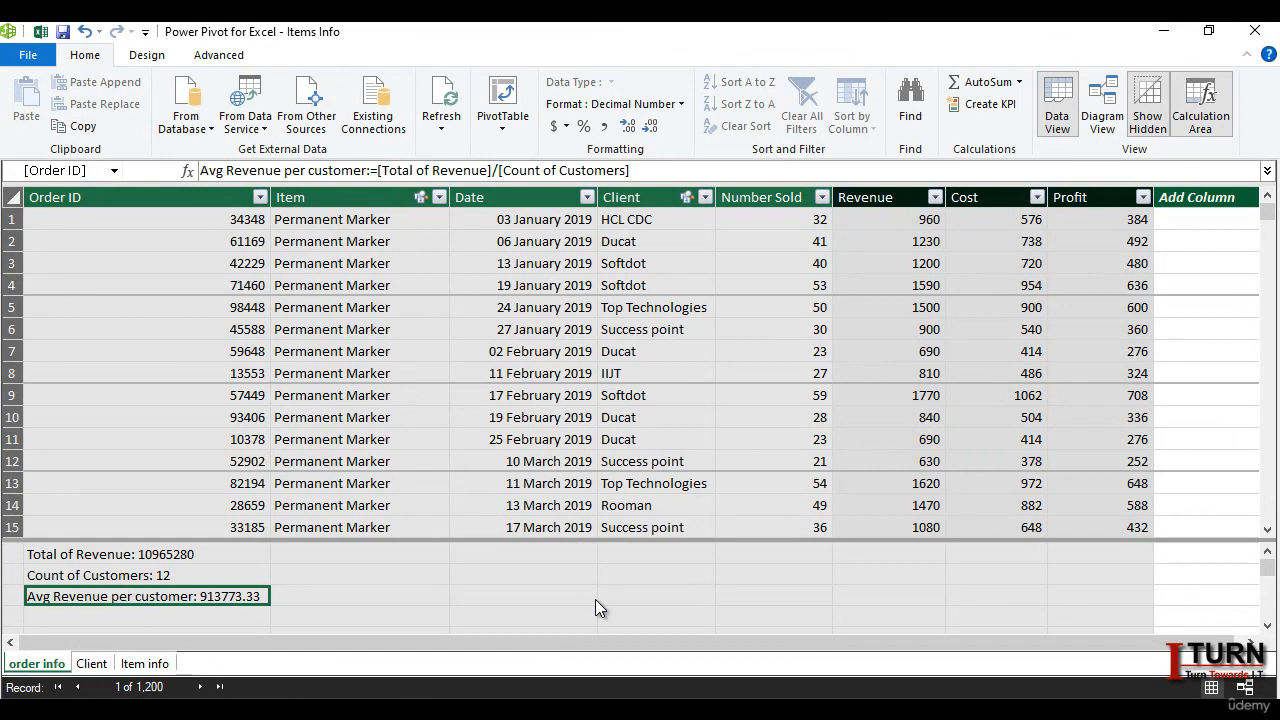
- Switch to the Items Info workbook in Excel and insert a PivotTable on a new worksheet, using the workbook's Data Model
mouse_move(665, 690)
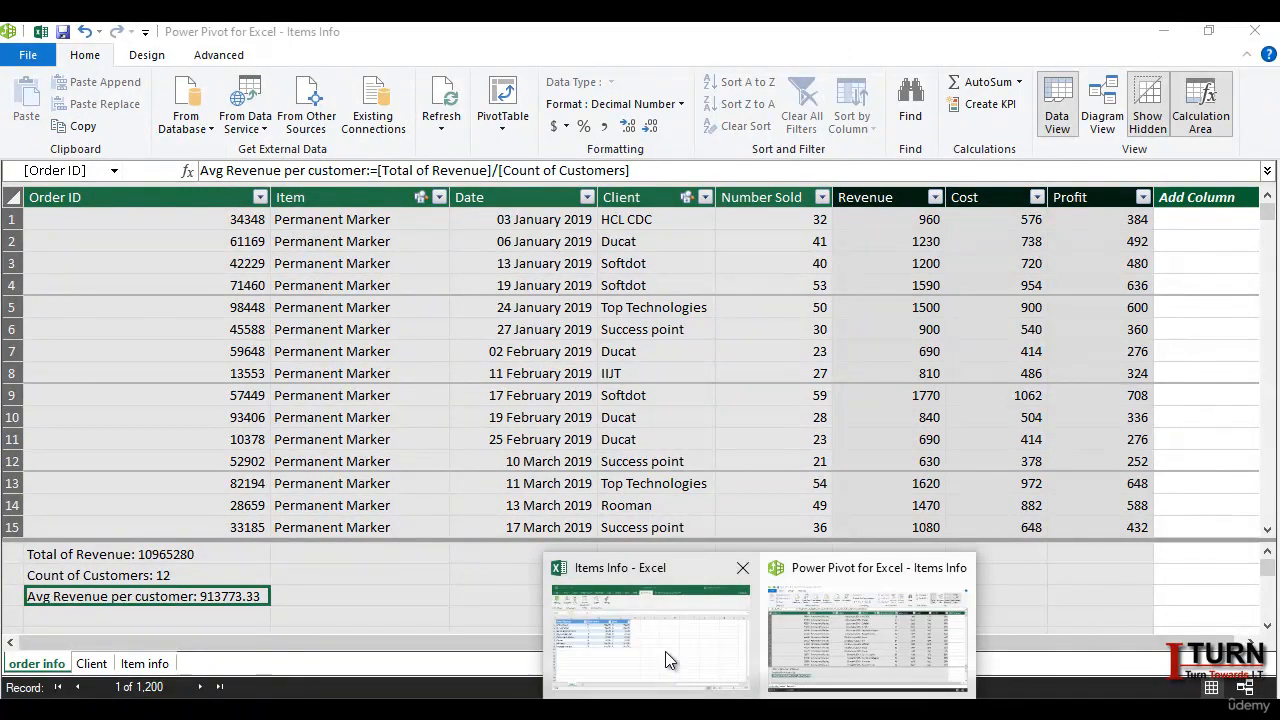
left_click(664, 650)
left_click(368, 492)
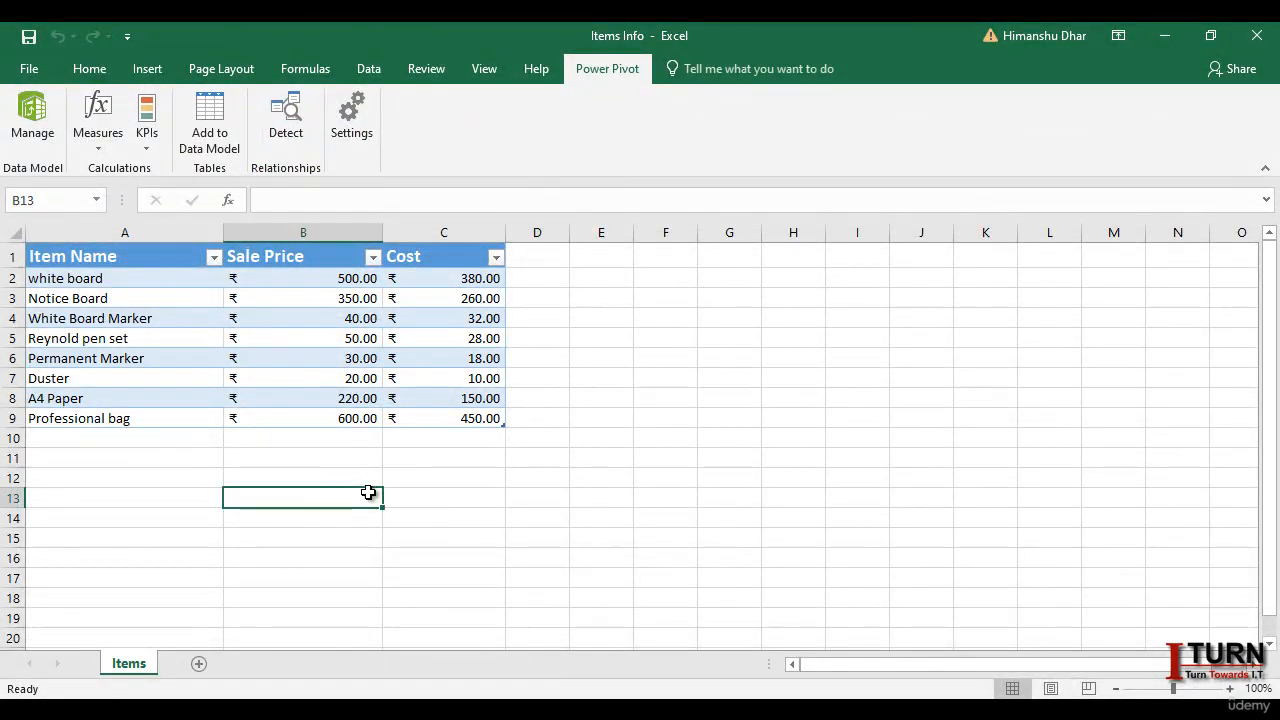
left_click(150, 69)
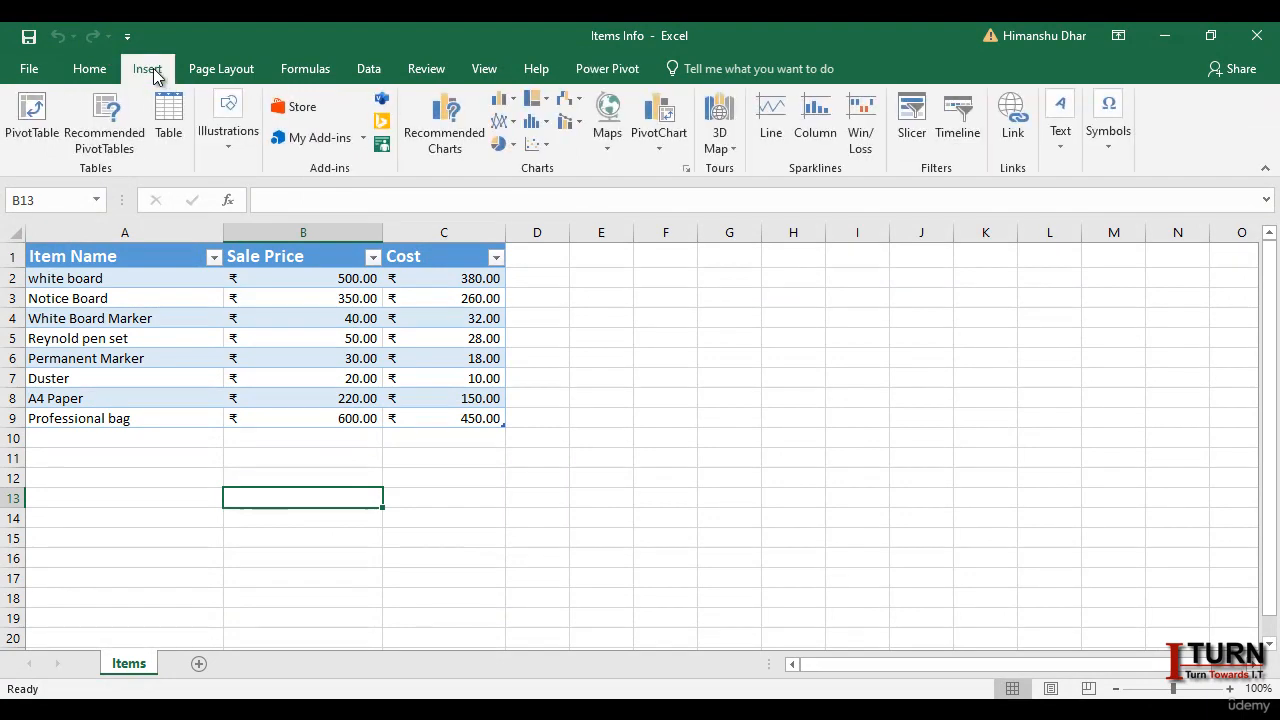
left_click(43, 122)
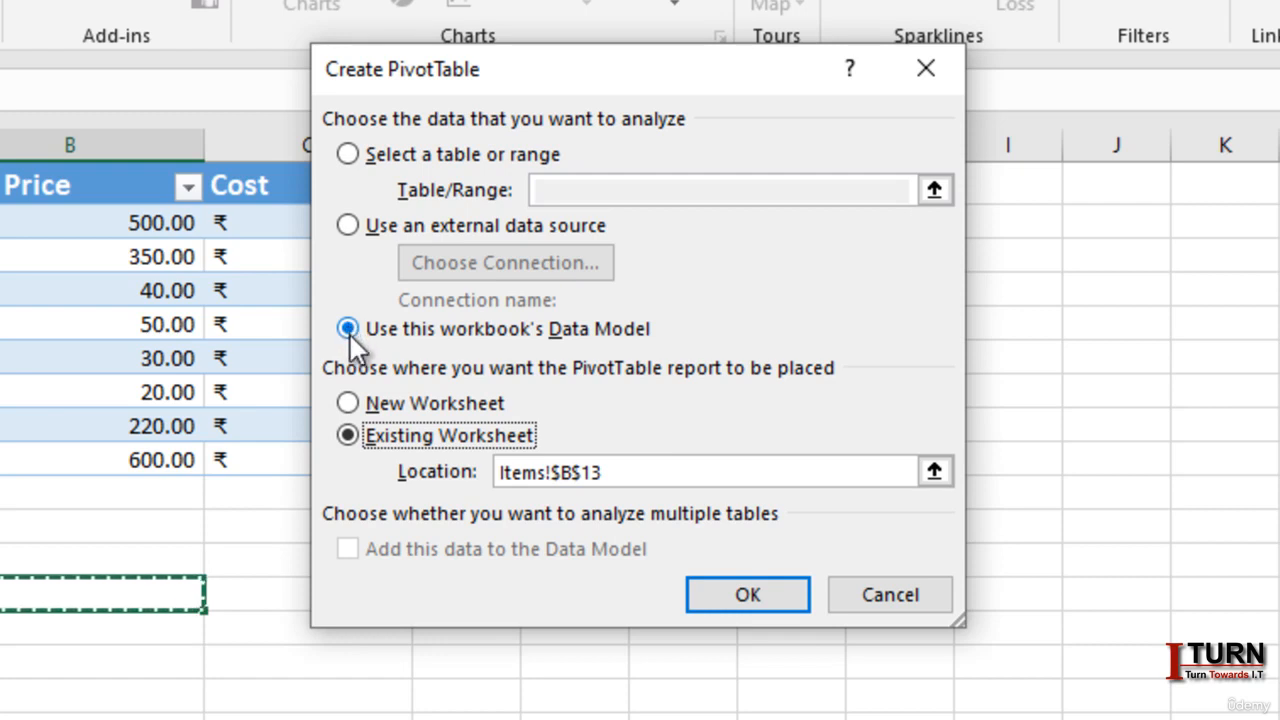
left_click(350, 404)
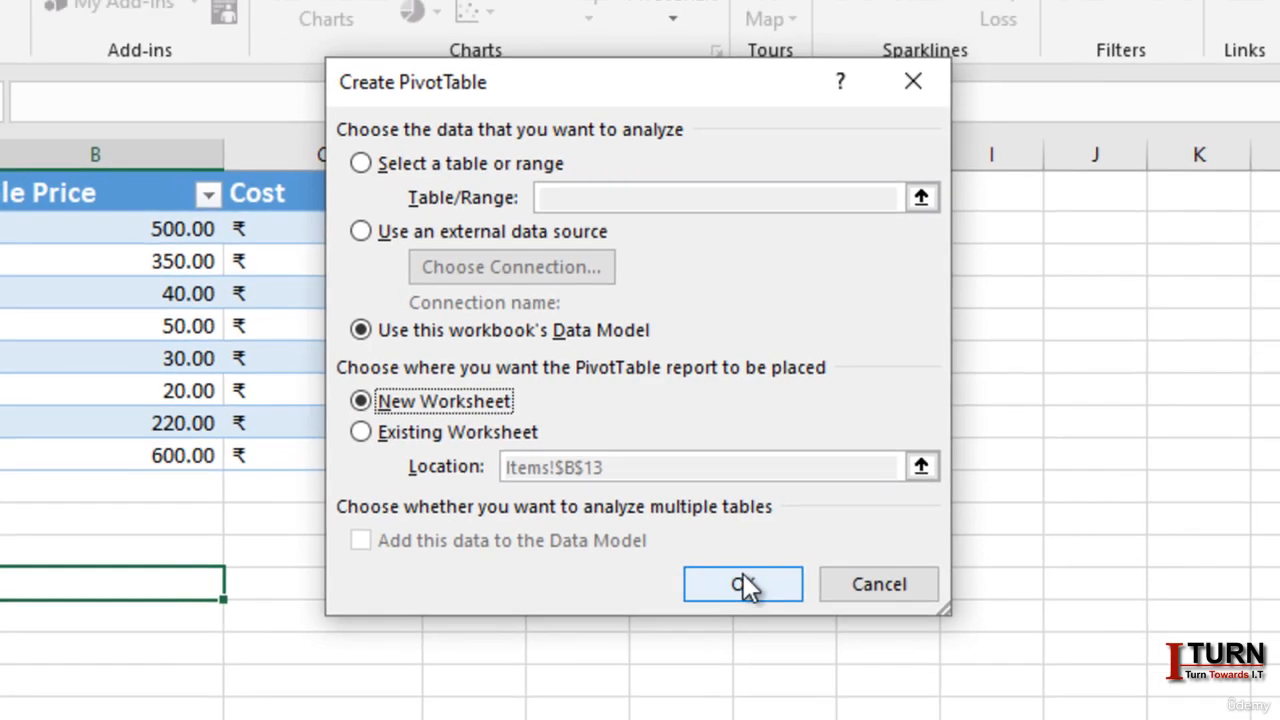
left_click(748, 594)
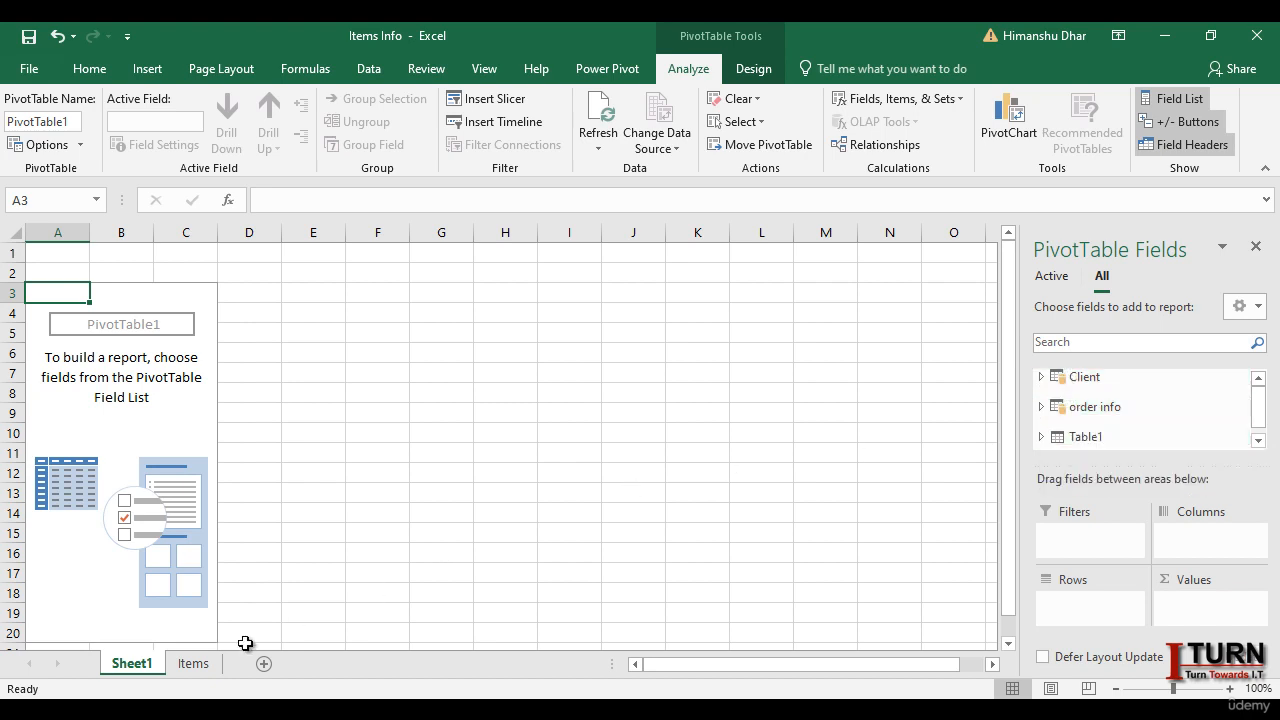
- Review the Items sheet, then expand the Client and order info tables in the PivotTable field list and examine their fields and measures
left_click(196, 668)
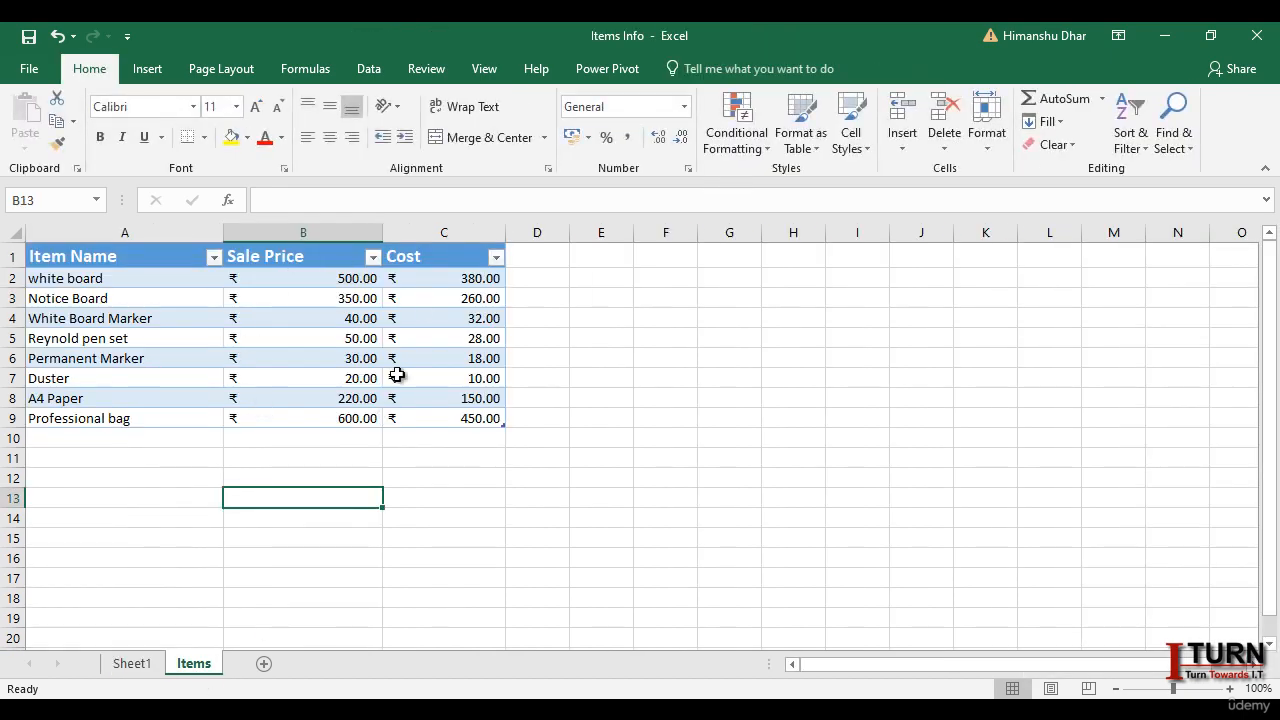
left_click(145, 666)
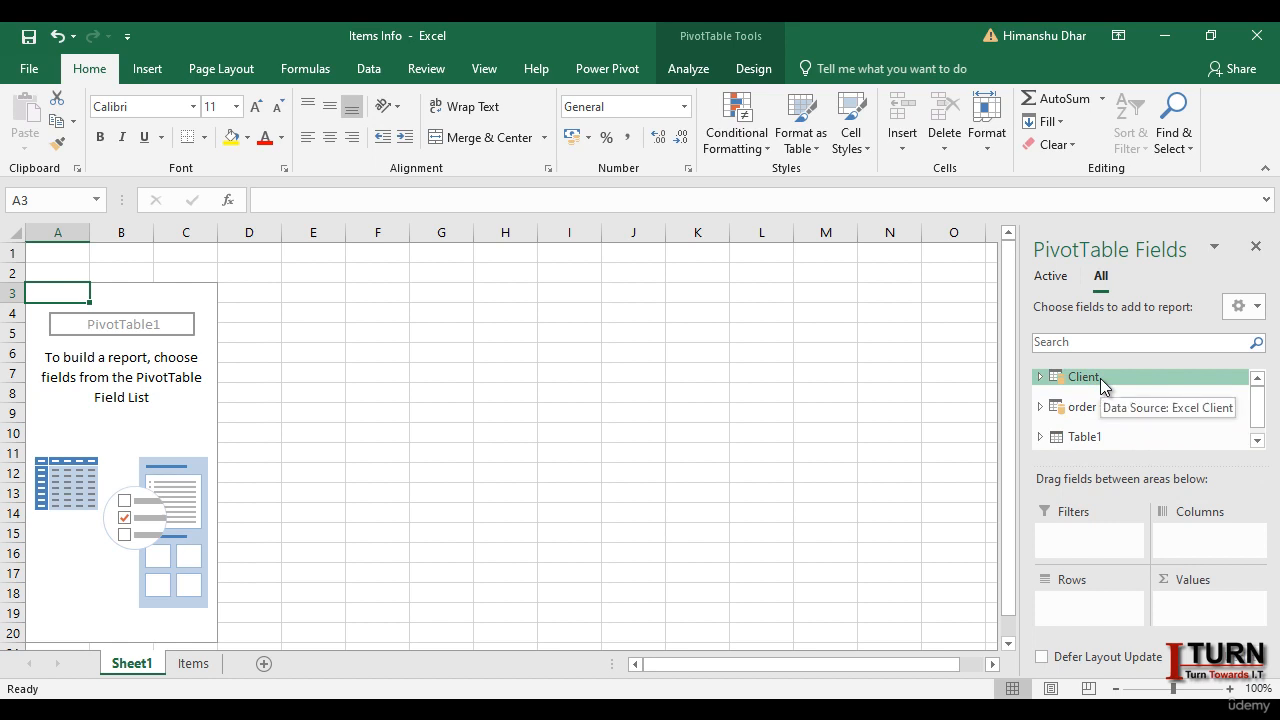
left_click(1042, 379)
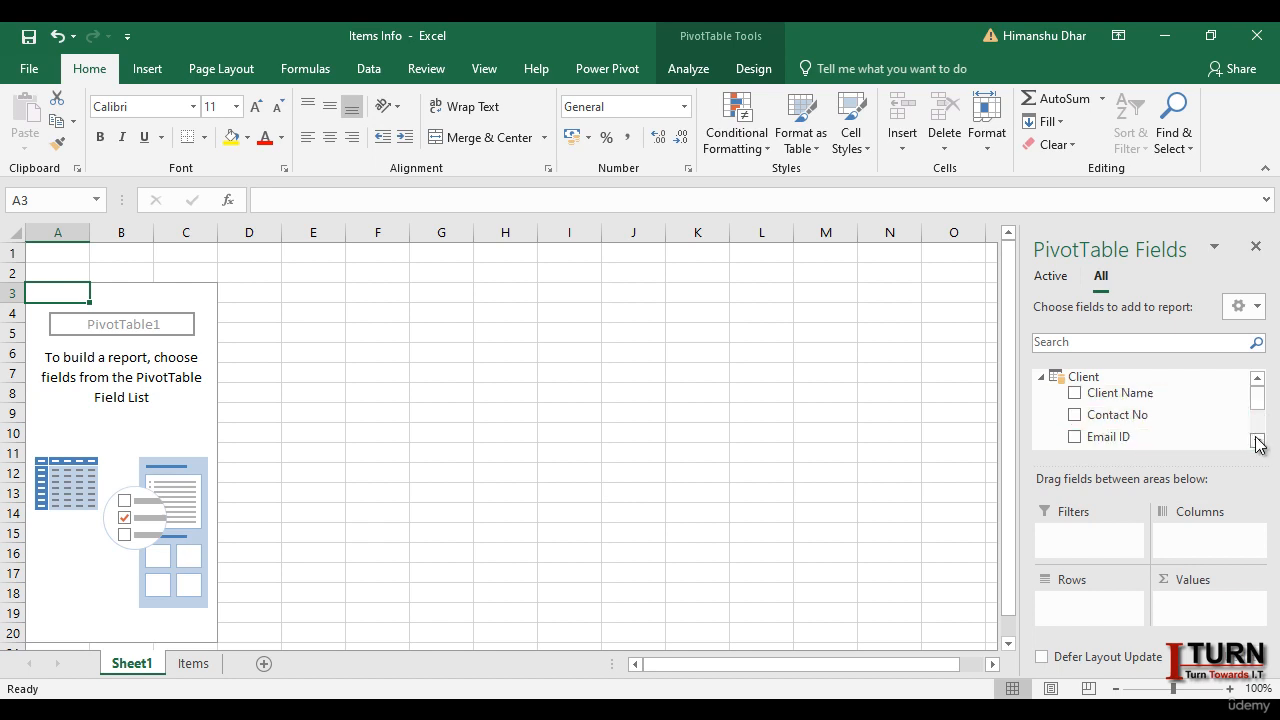
left_click(1257, 439)
left_click(1257, 439)
left_click_drag(1257, 409, 1257, 428)
left_click(1040, 397)
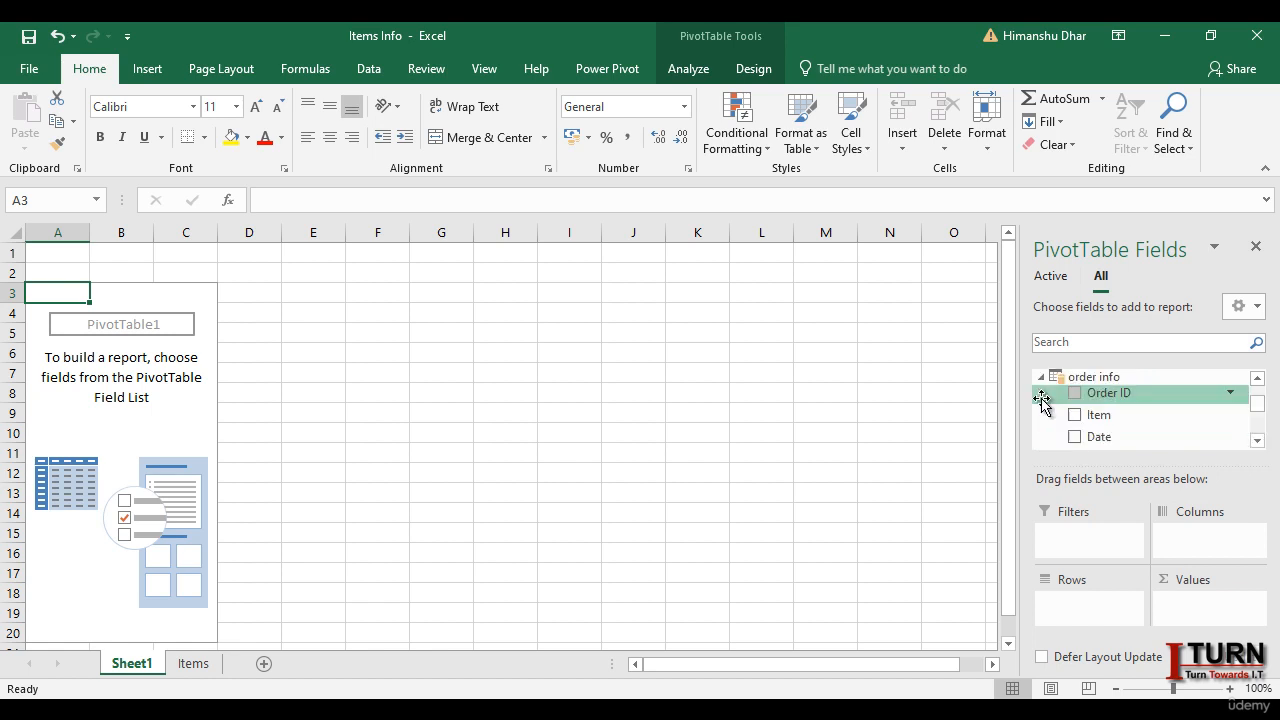
left_click(1257, 440)
left_click(1257, 440)
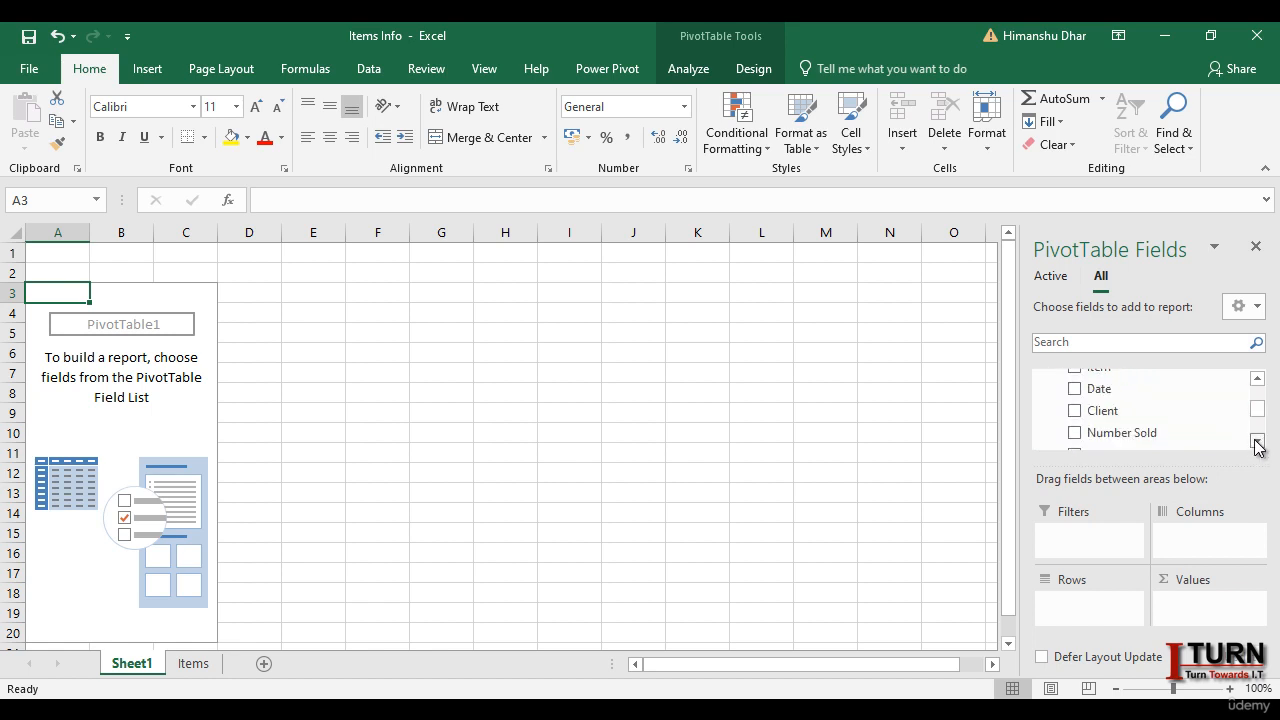
left_click(1257, 440)
left_click(1257, 440)
left_click(1257, 440)
left_click(1257, 440)
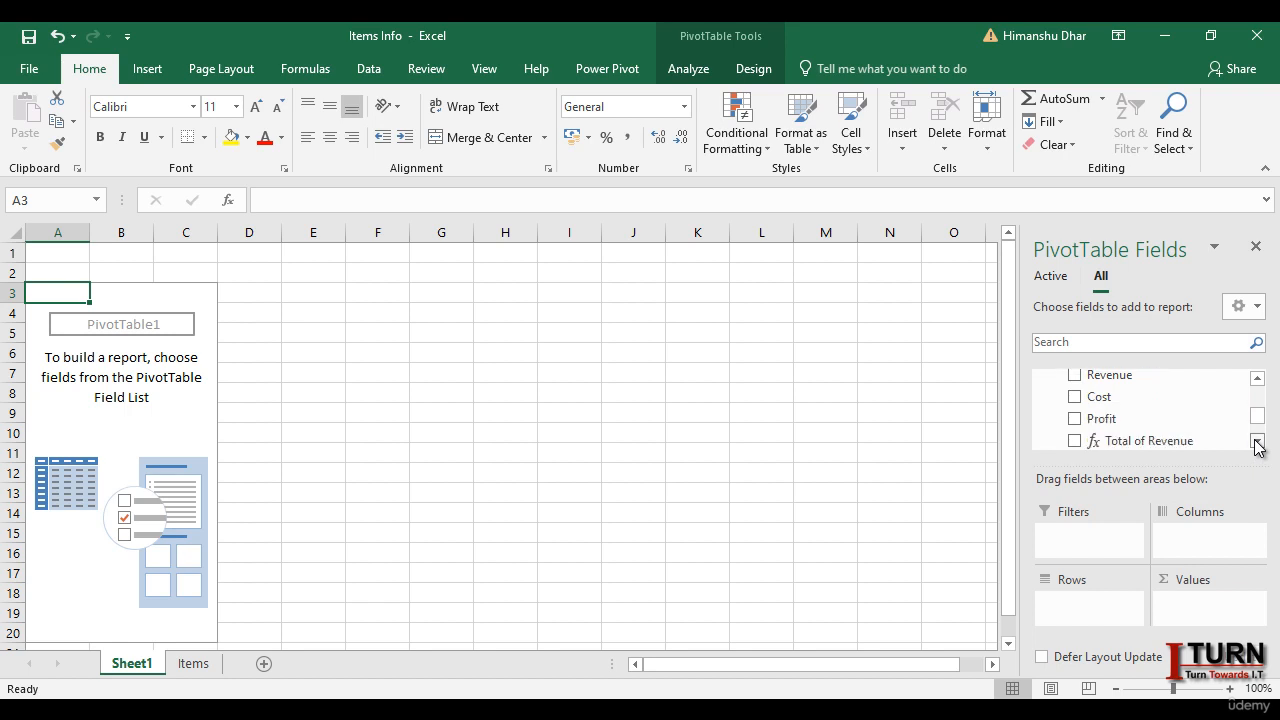
left_click(1257, 440)
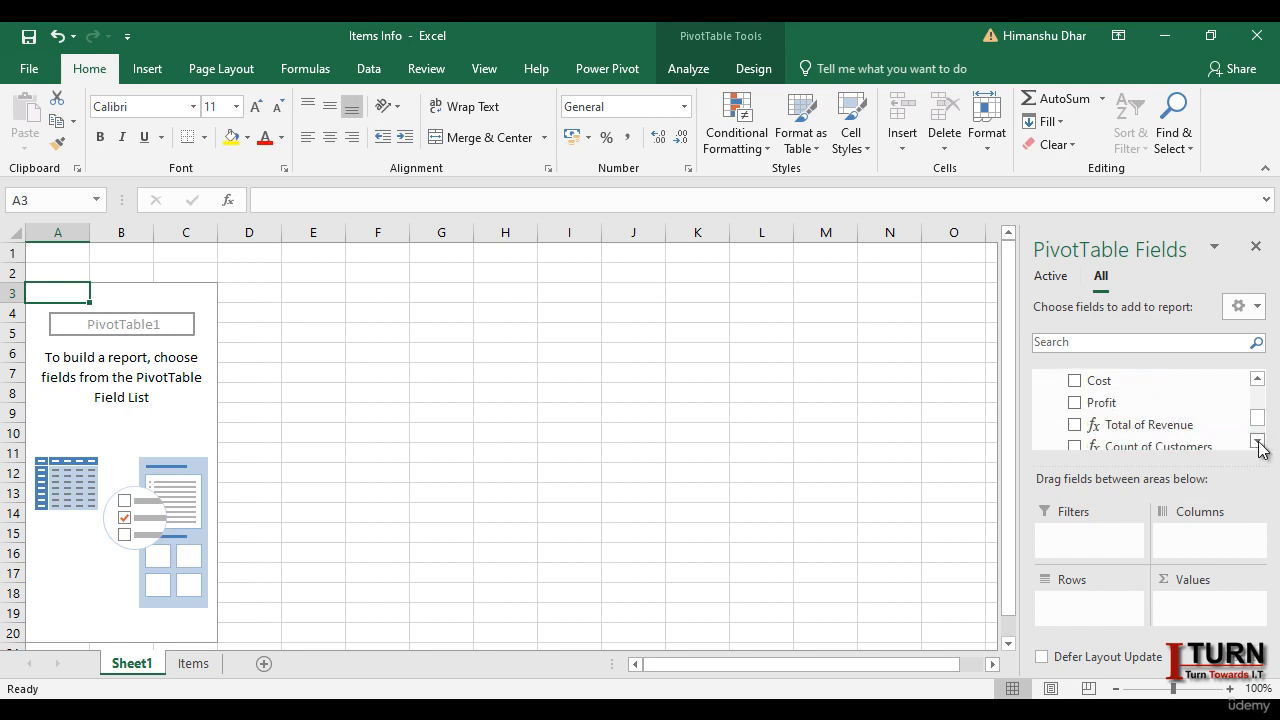
left_click(1257, 440)
left_click(1257, 440)
left_click_drag(1258, 426, 1261, 405)
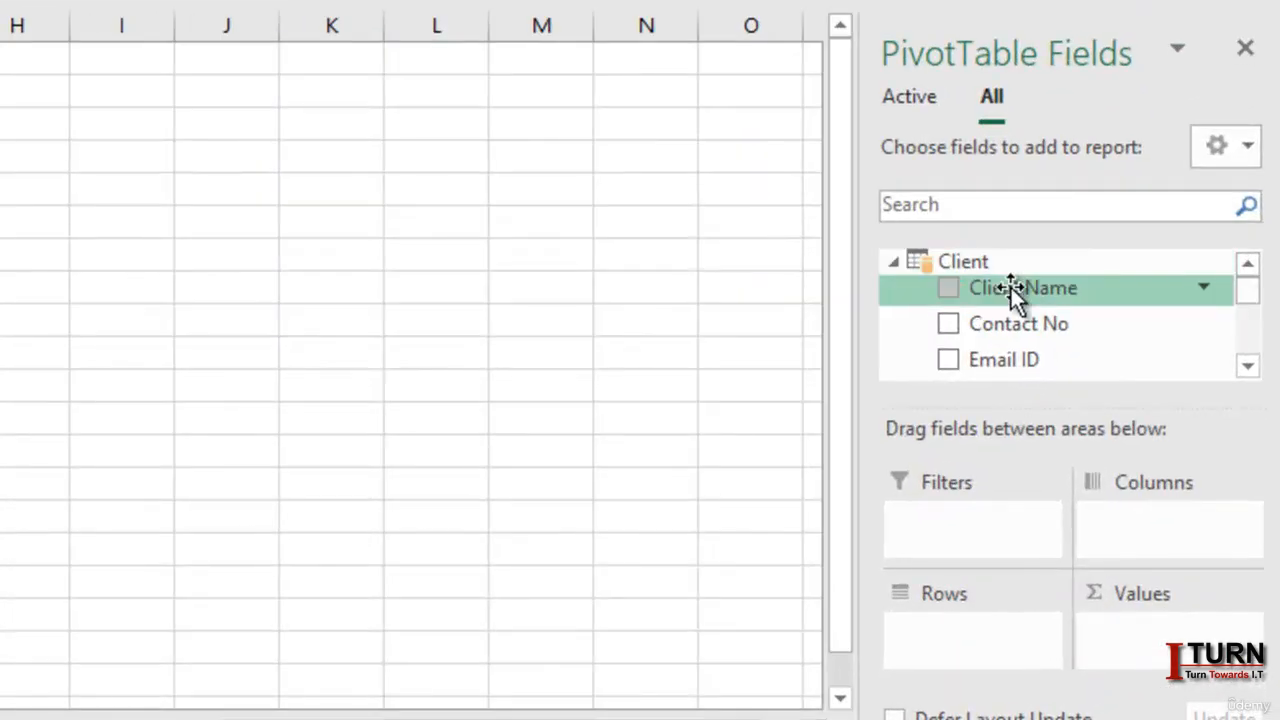
- Build the PivotTable with Client Name as rows and the sum of Revenue from order info as values
left_click_drag(1010, 285, 986, 640)
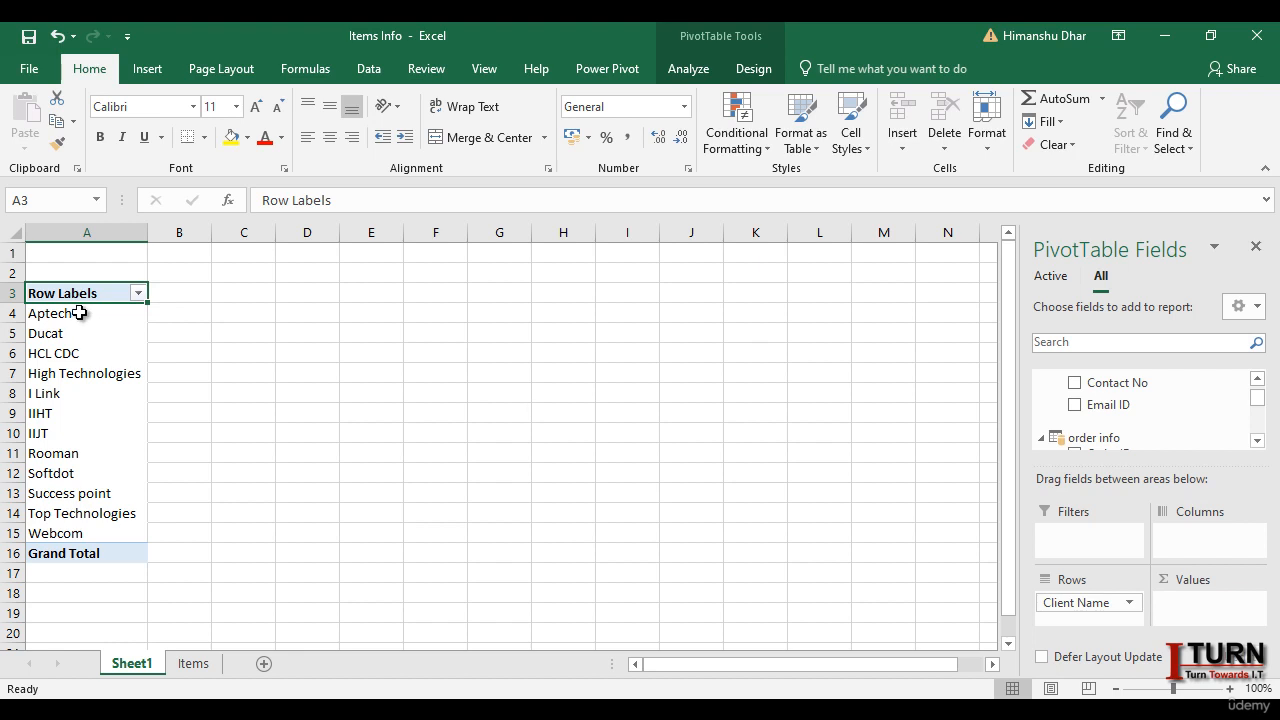
scroll(1140, 410, "down", 3)
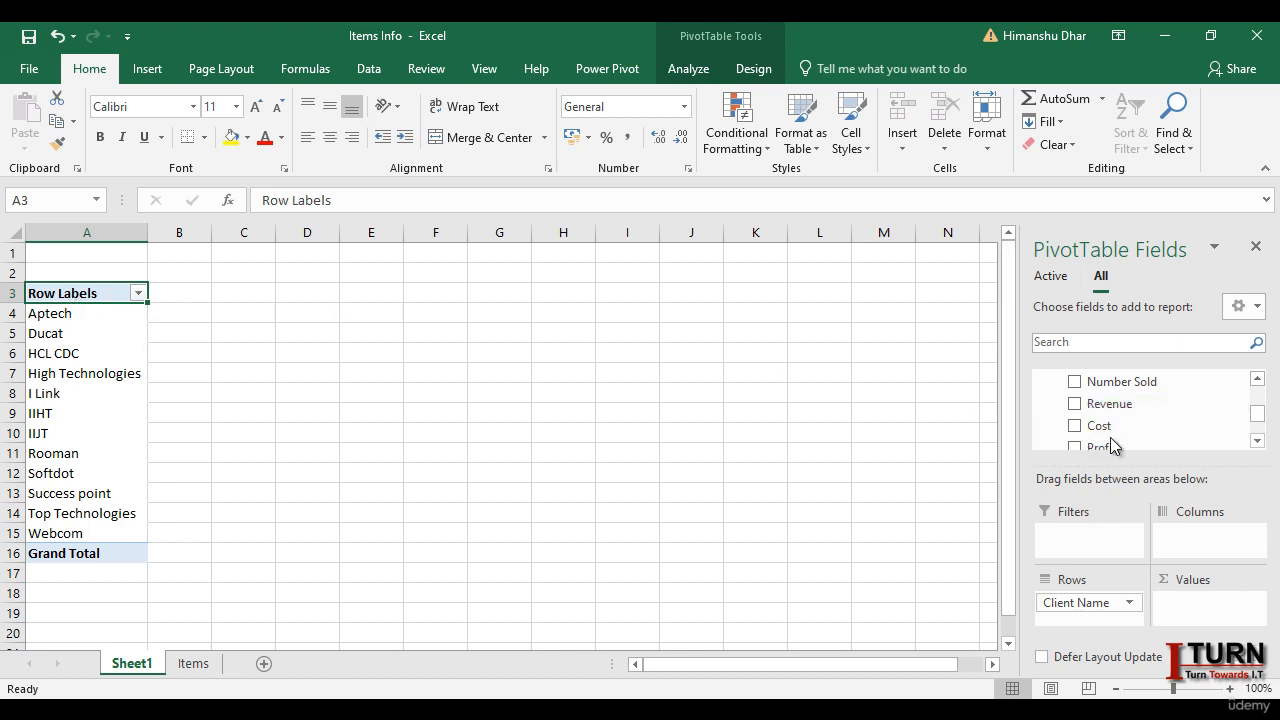
left_click_drag(1118, 410, 1205, 610)
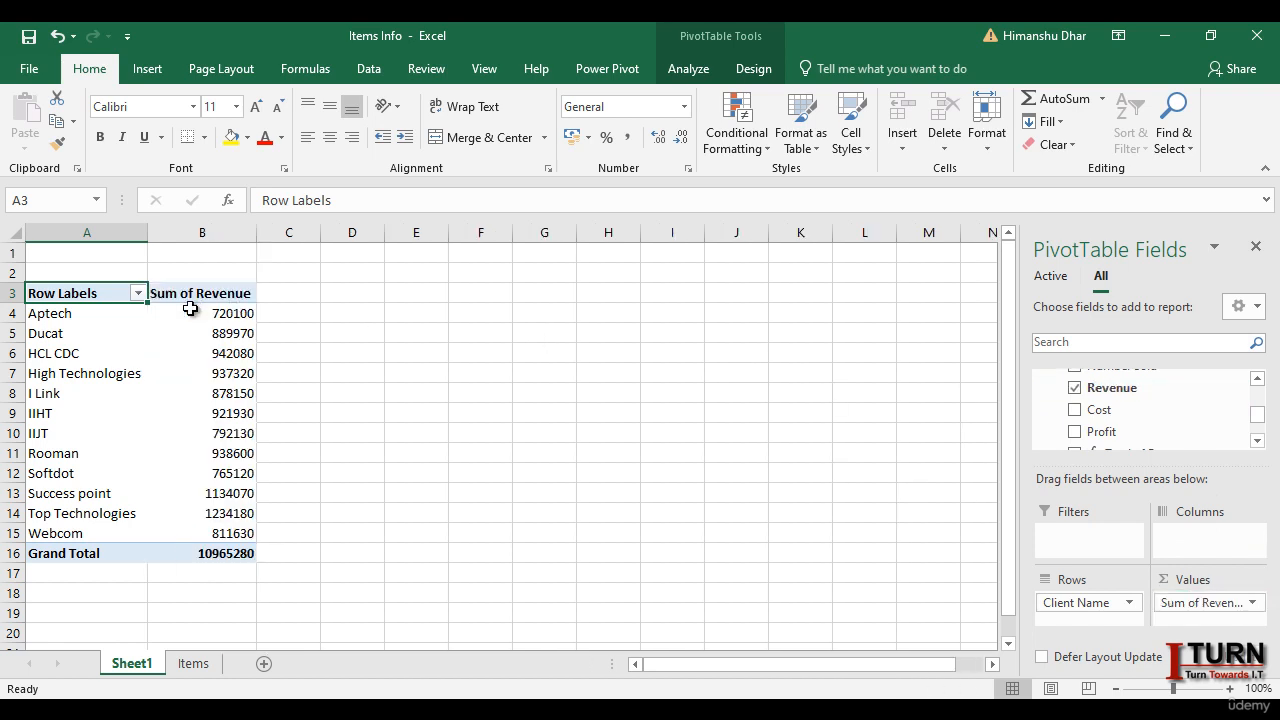
left_click(75, 316)
left_click(218, 316)
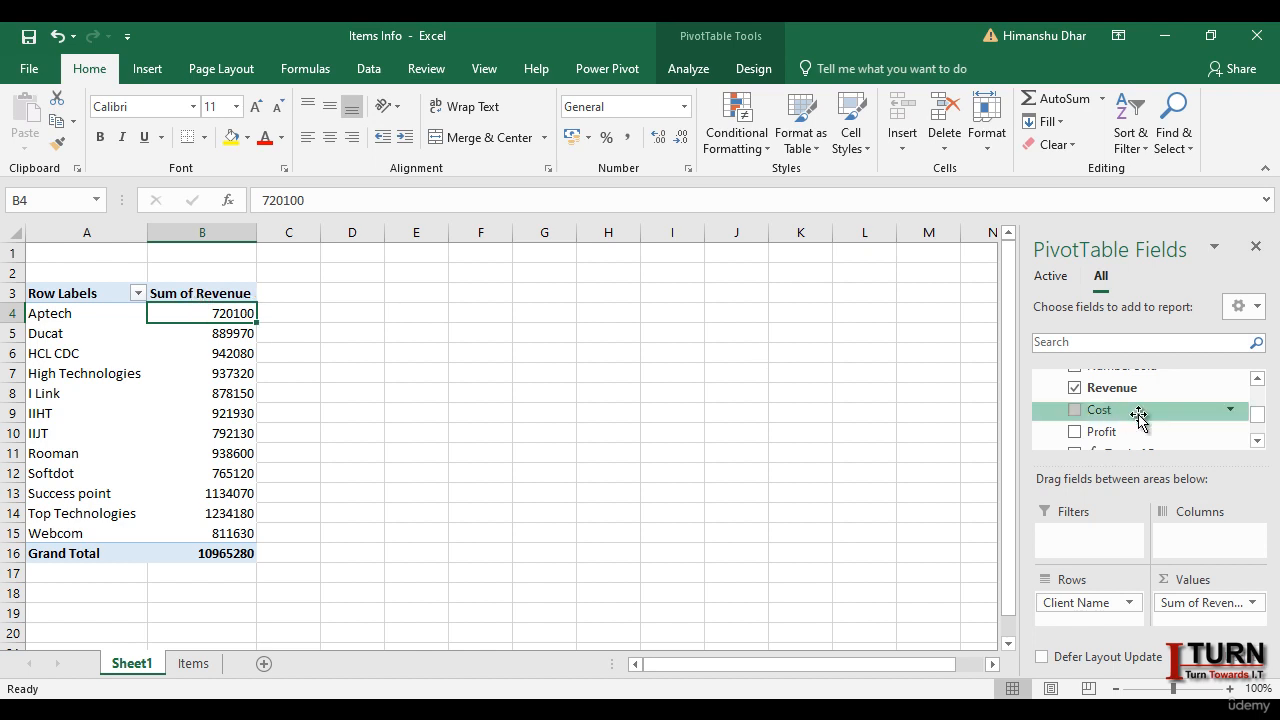
- Add Revenue to the PivotTable values a second time and summarize that field by Count
left_click_drag(1128, 395, 1213, 612)
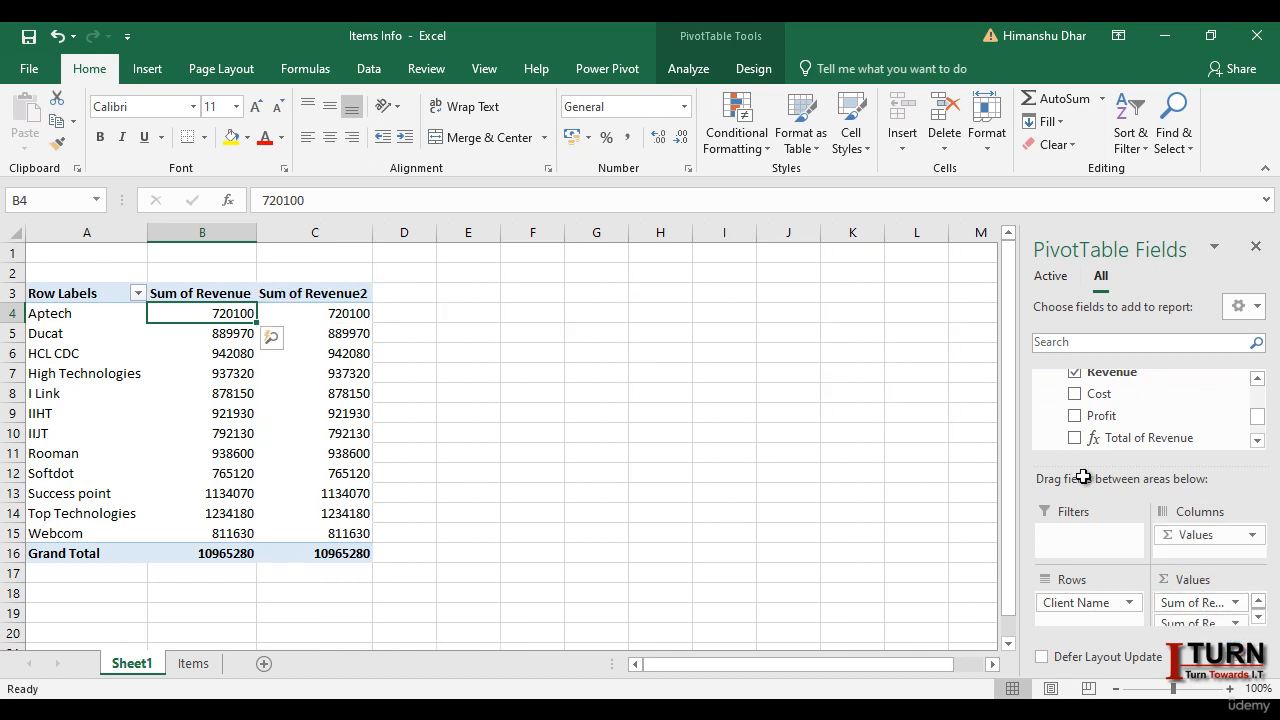
left_click(1237, 622)
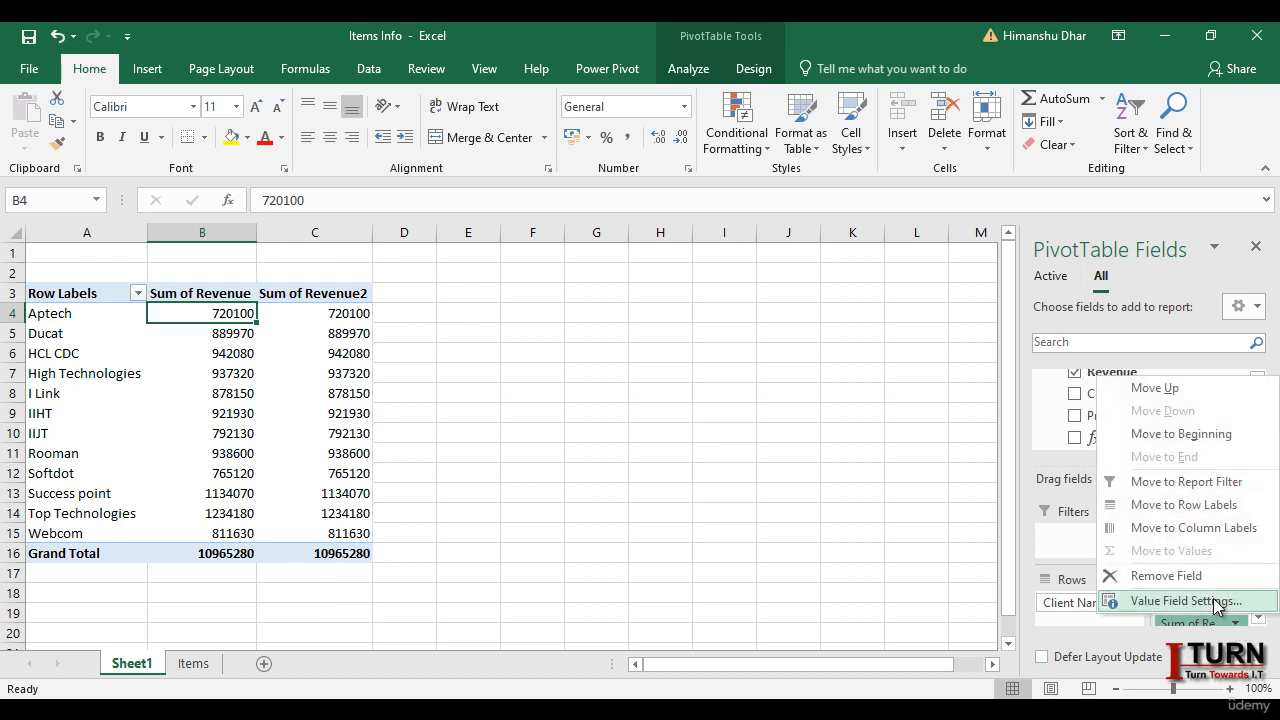
left_click(1211, 605)
left_click(492, 379)
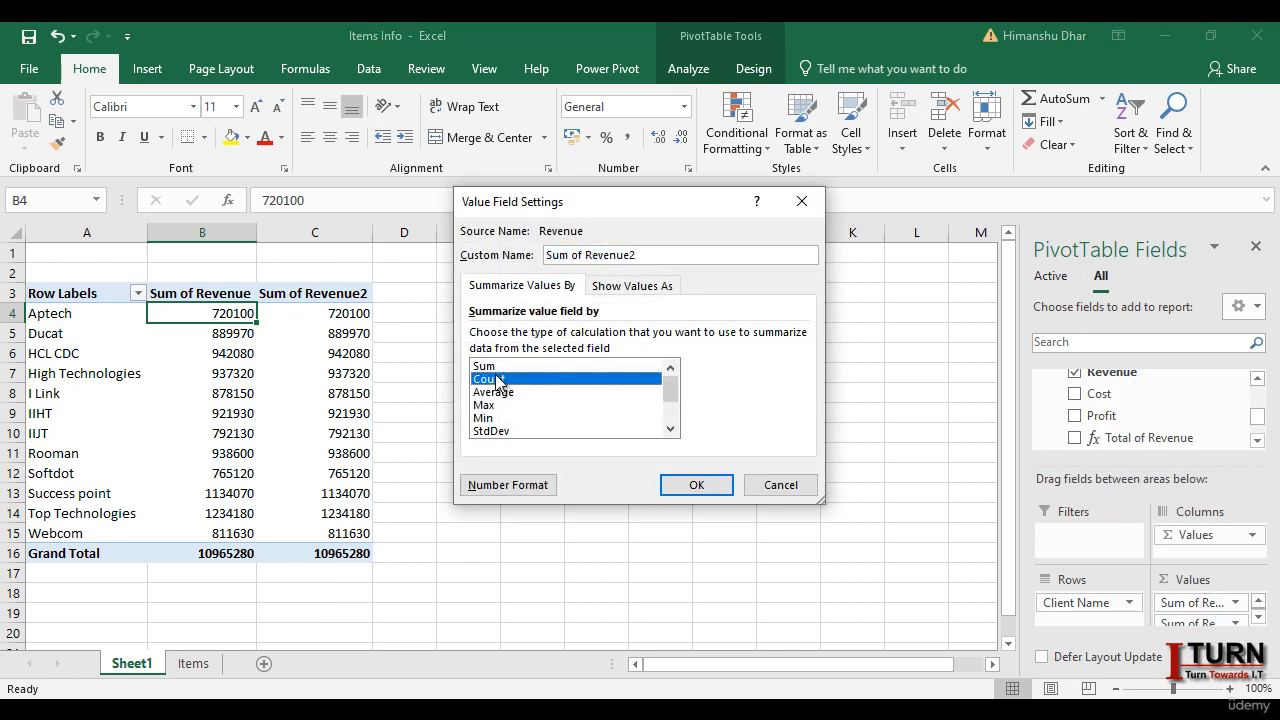
left_click(675, 485)
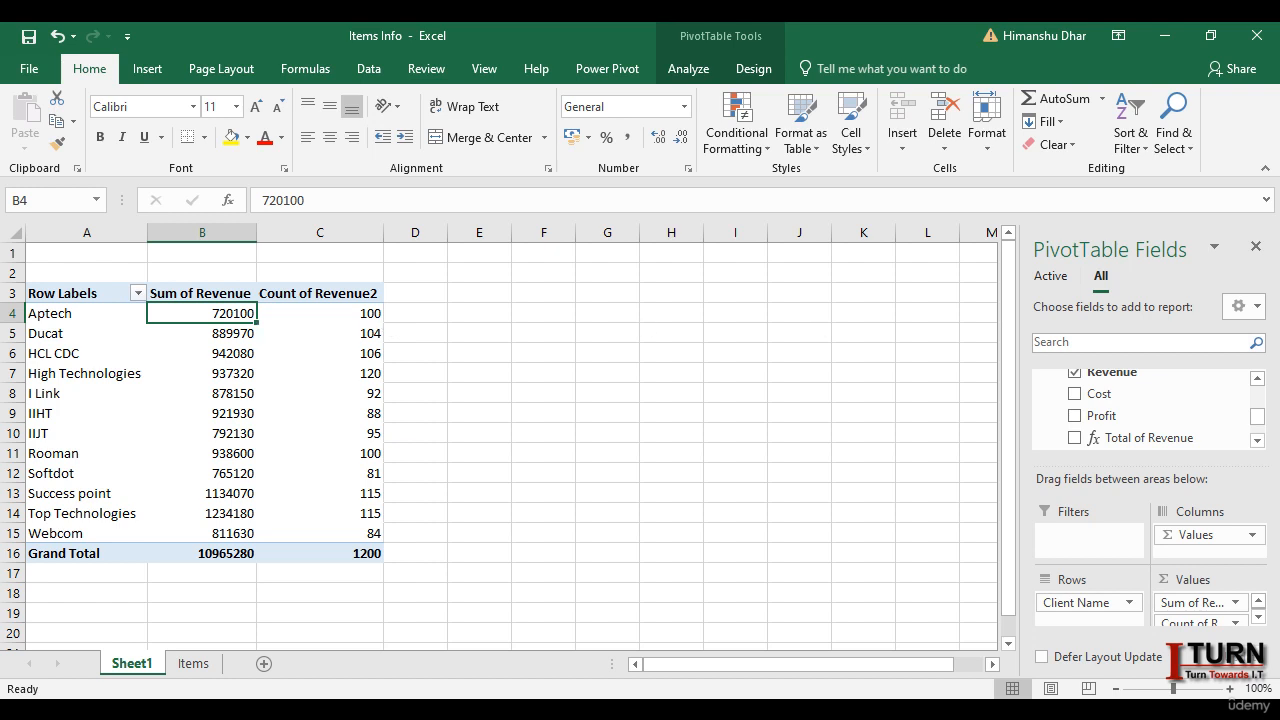
scroll(1259, 408, "up", 3)
scroll(1259, 408, "up", 1)
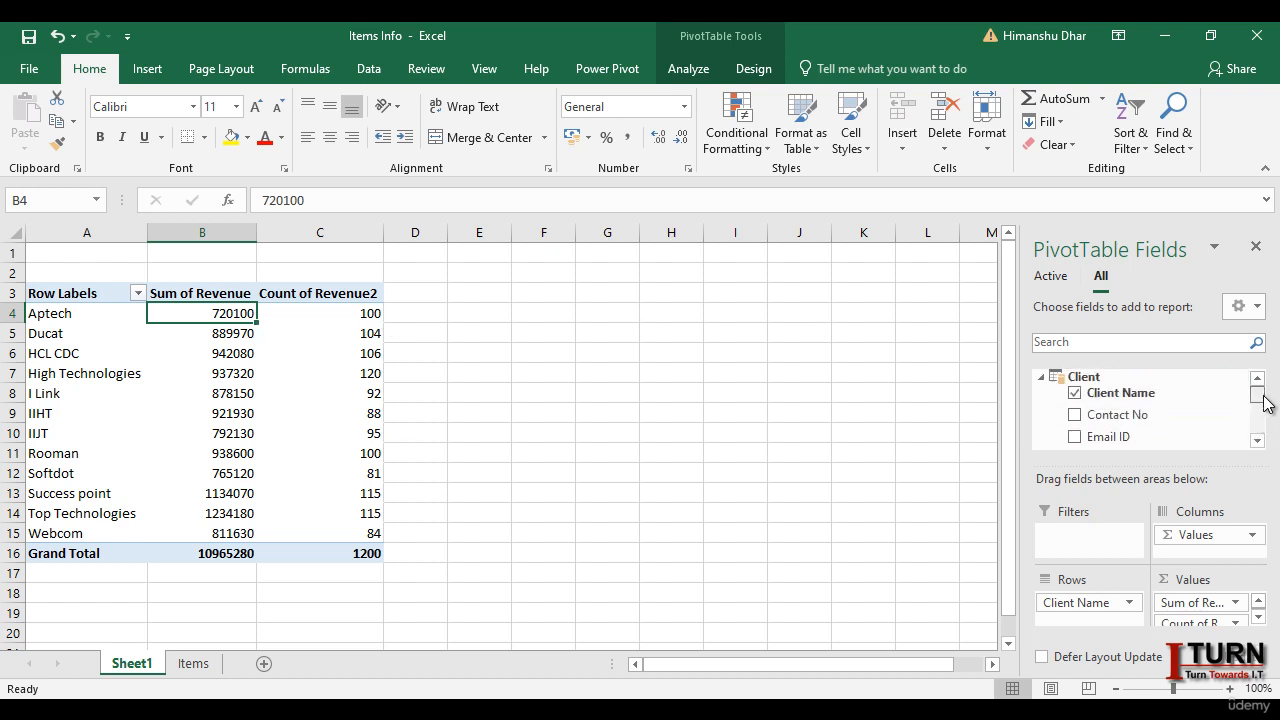
left_click_drag(1263, 402, 1265, 433)
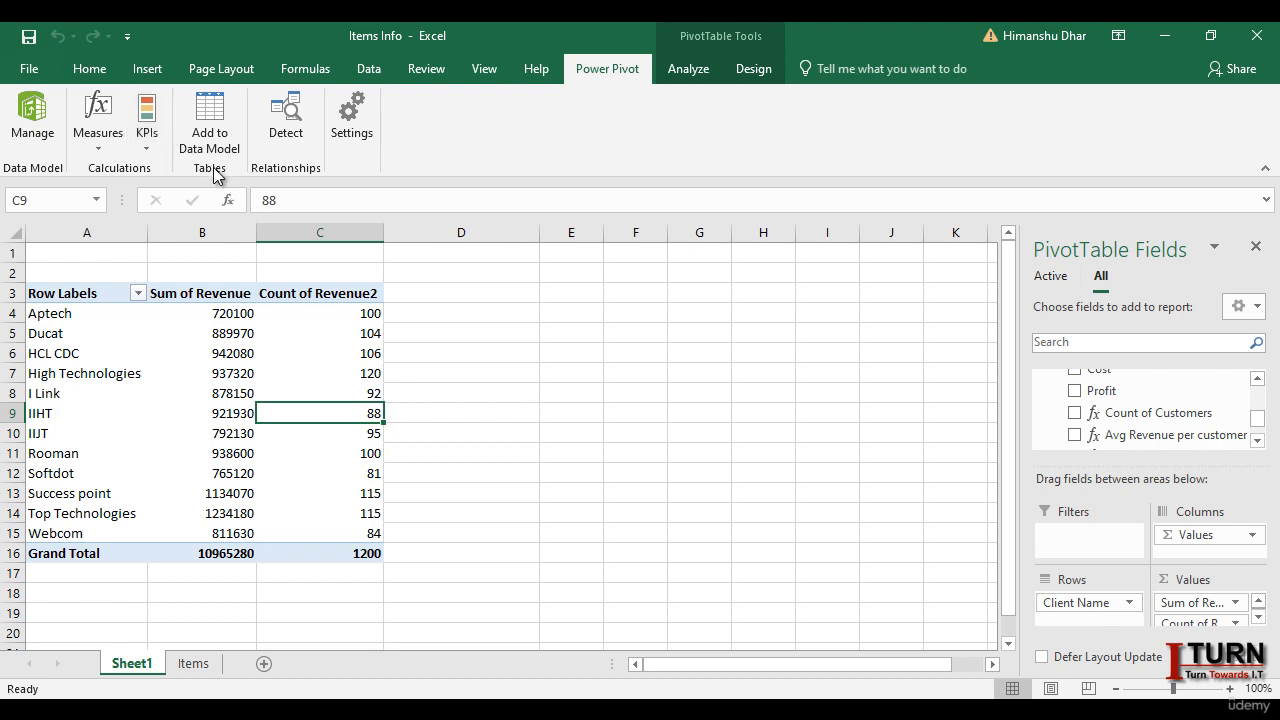
- Start a new Power Pivot KPI and choose Total of Revenue as its base field
left_click(215, 353)
left_click(146, 119)
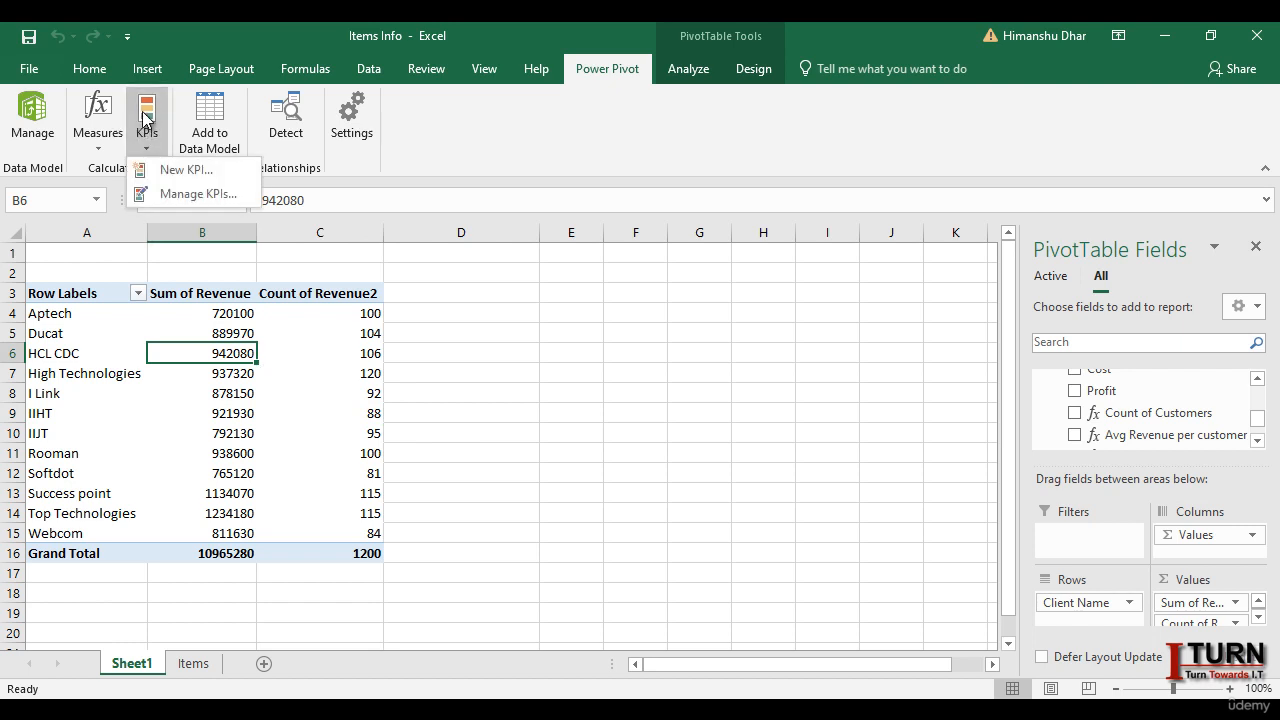
left_click(146, 119)
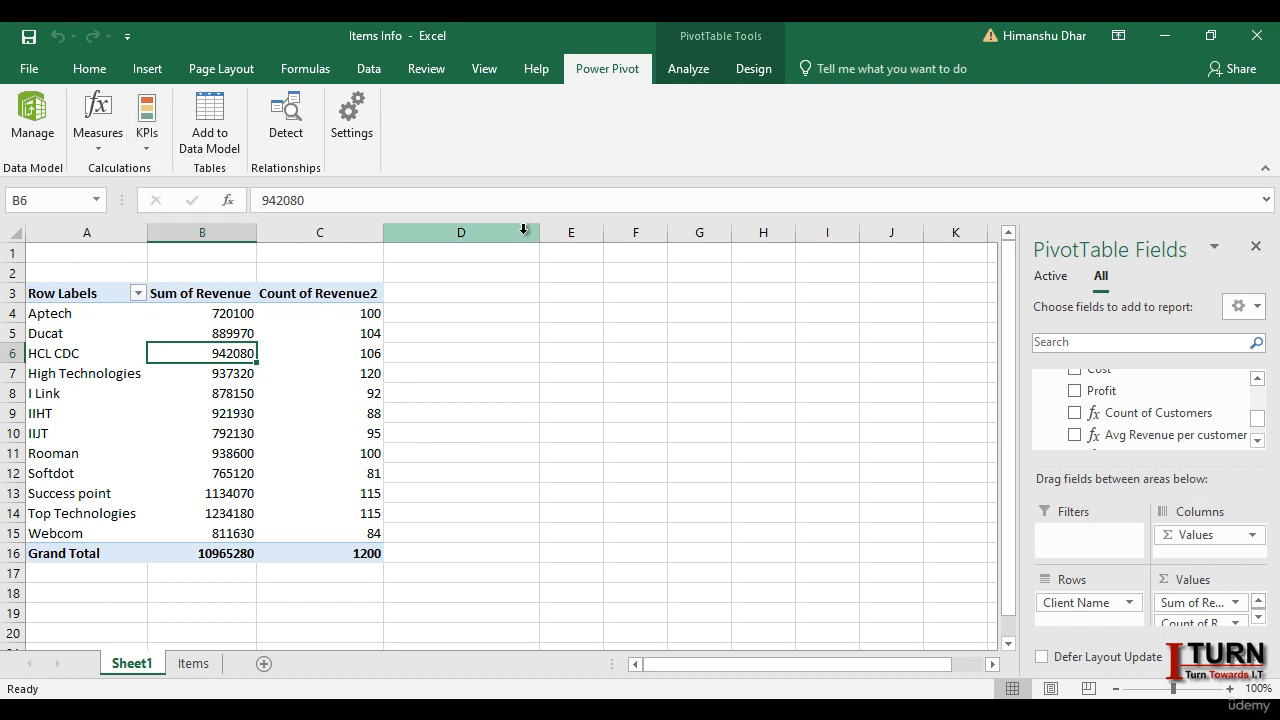
left_click(148, 146)
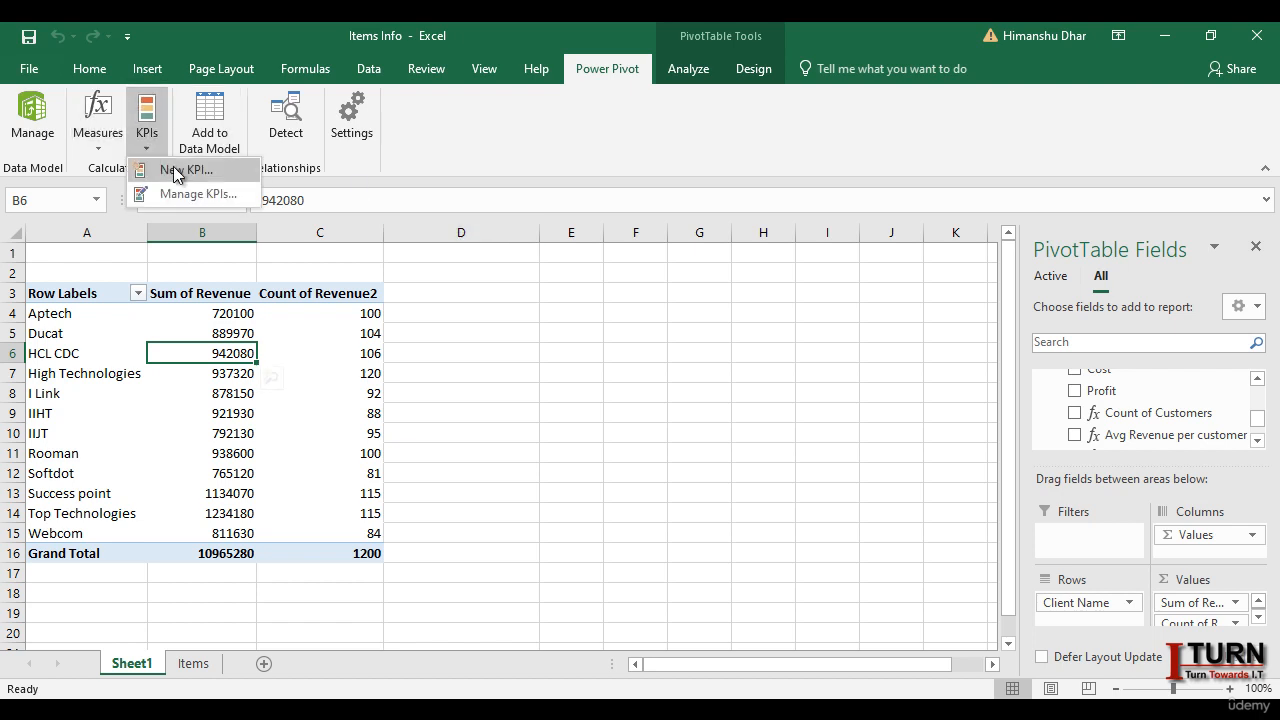
left_click(178, 170)
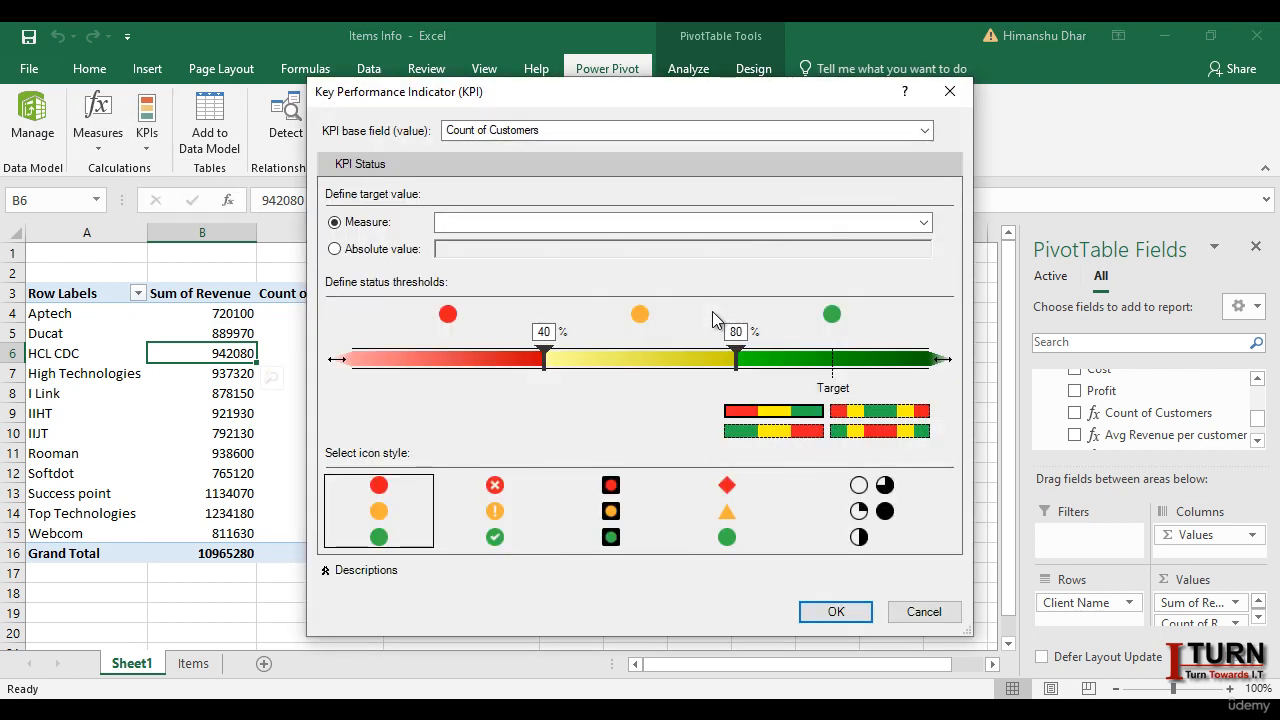
left_click_drag(538, 92, 633, 136)
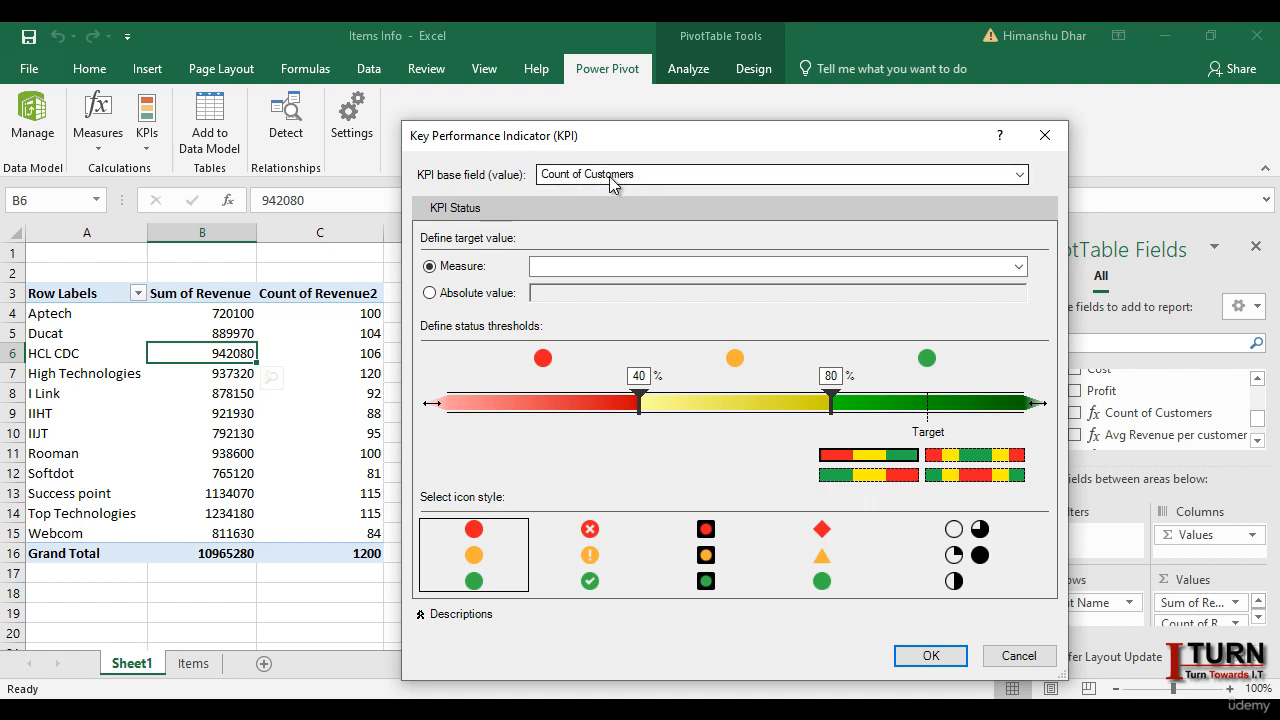
left_click(657, 176)
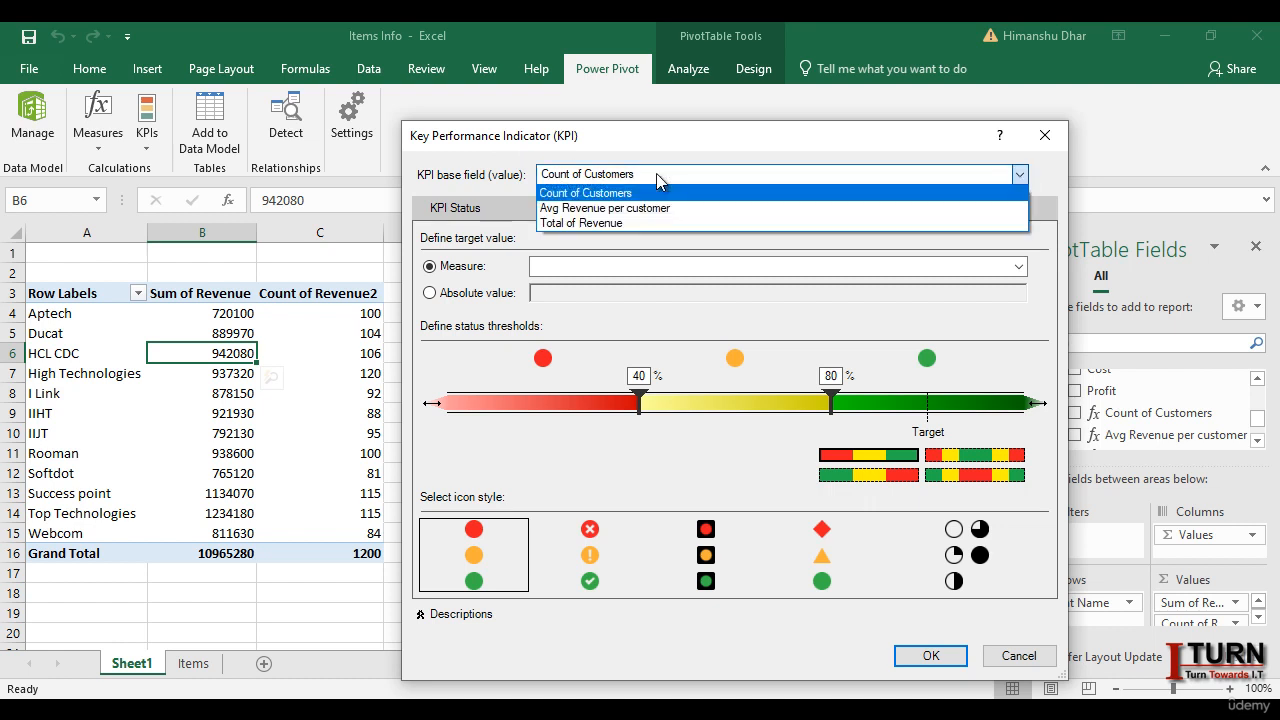
left_click(633, 224)
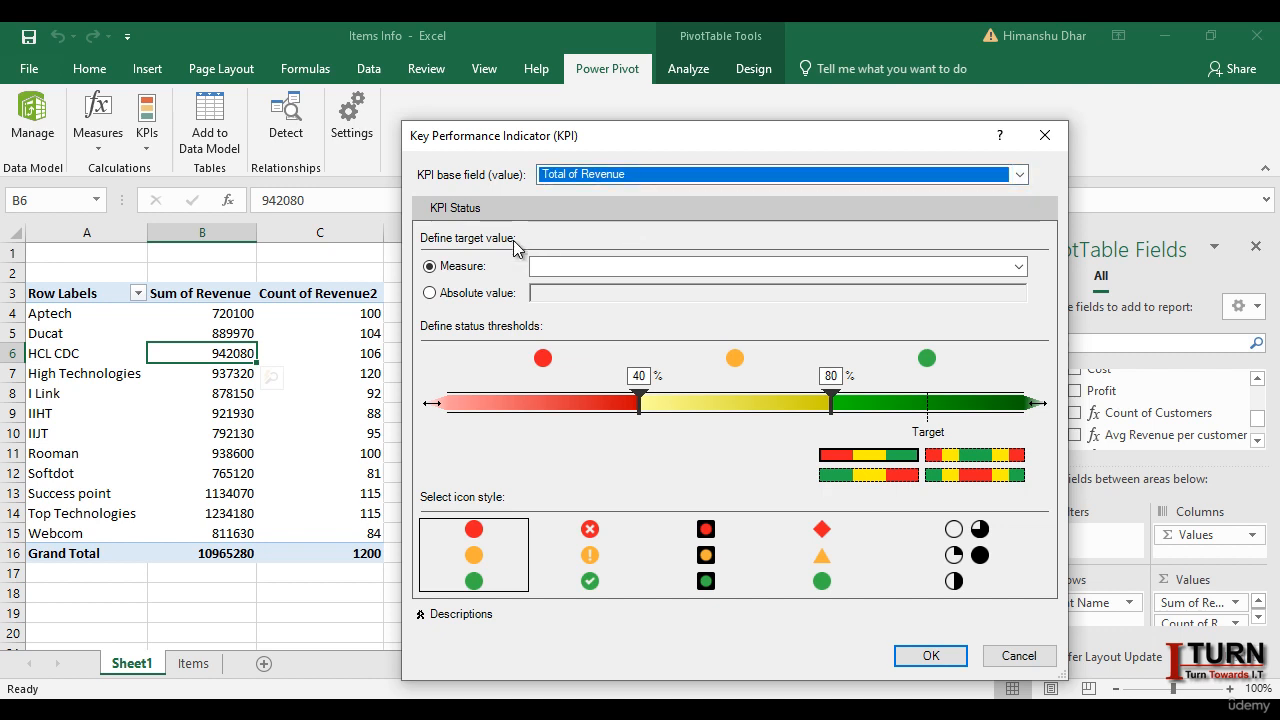
- Define the KPI target as an absolute value of 1250000, keeping Total of Revenue as the base field
left_click(430, 296)
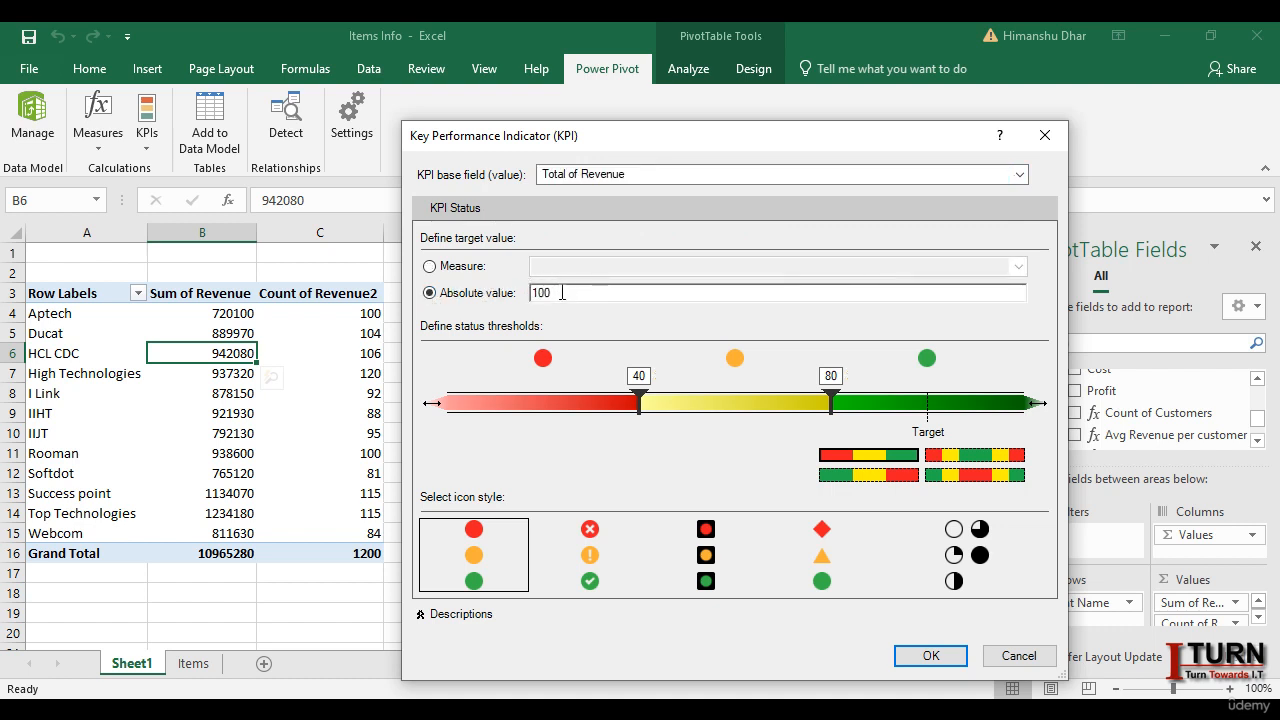
left_click(430, 266)
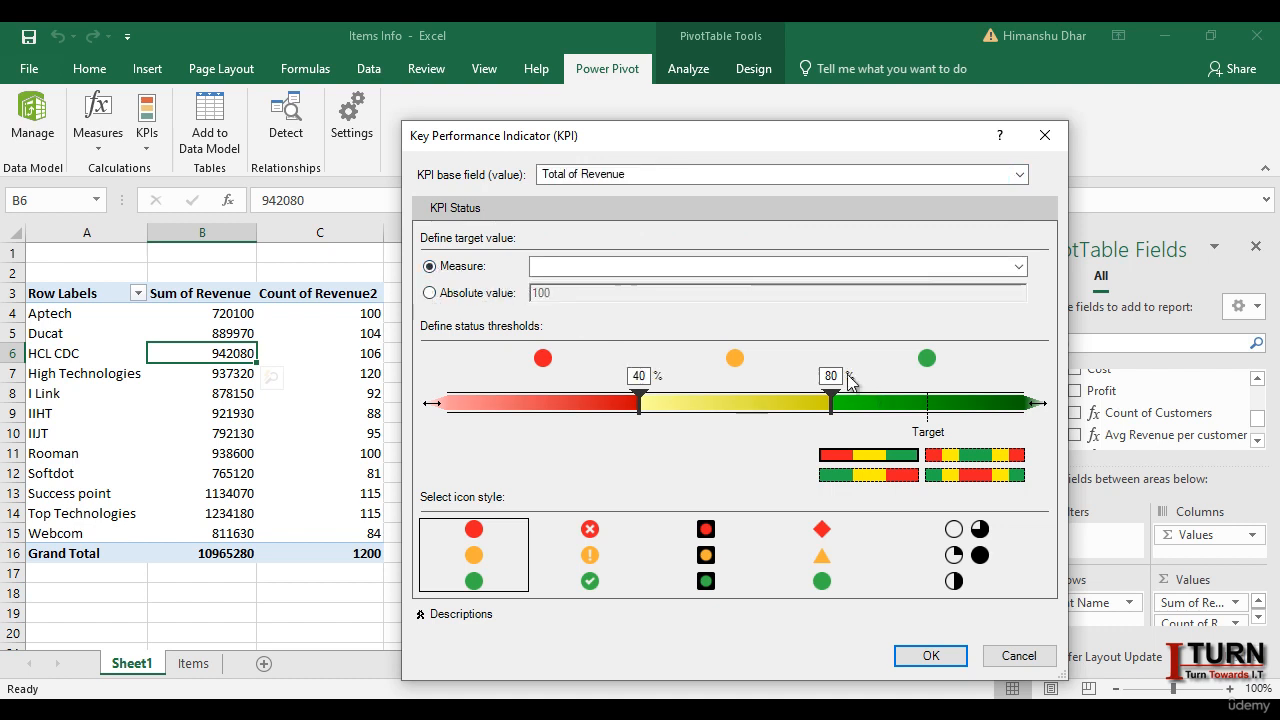
left_click(430, 293)
left_click_drag(560, 295, 524, 295)
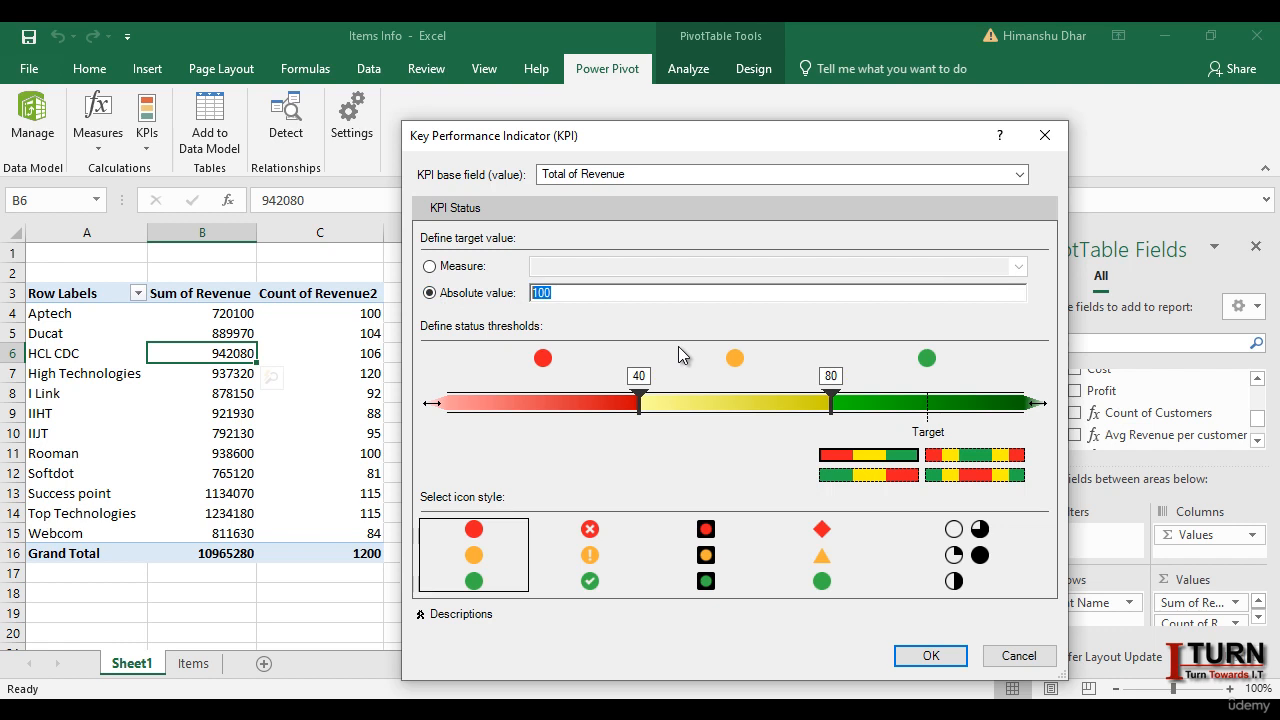
type("1250000")
left_click(708, 177)
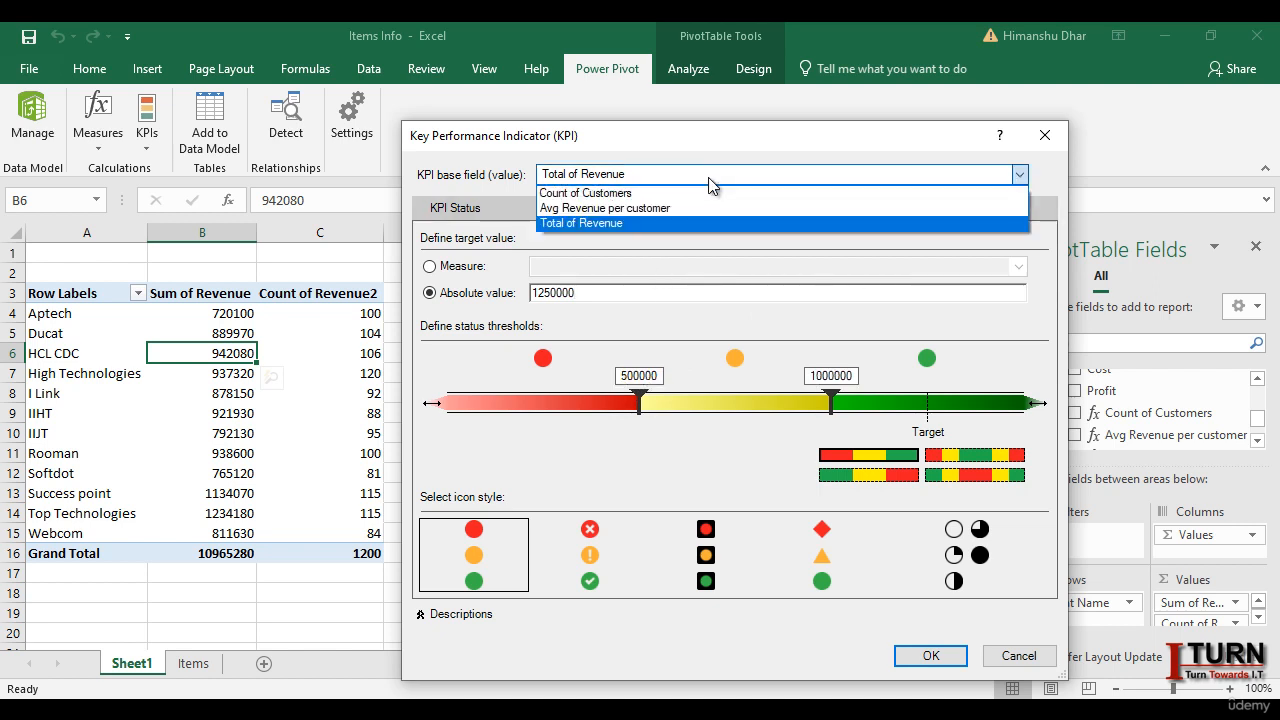
left_click(708, 177)
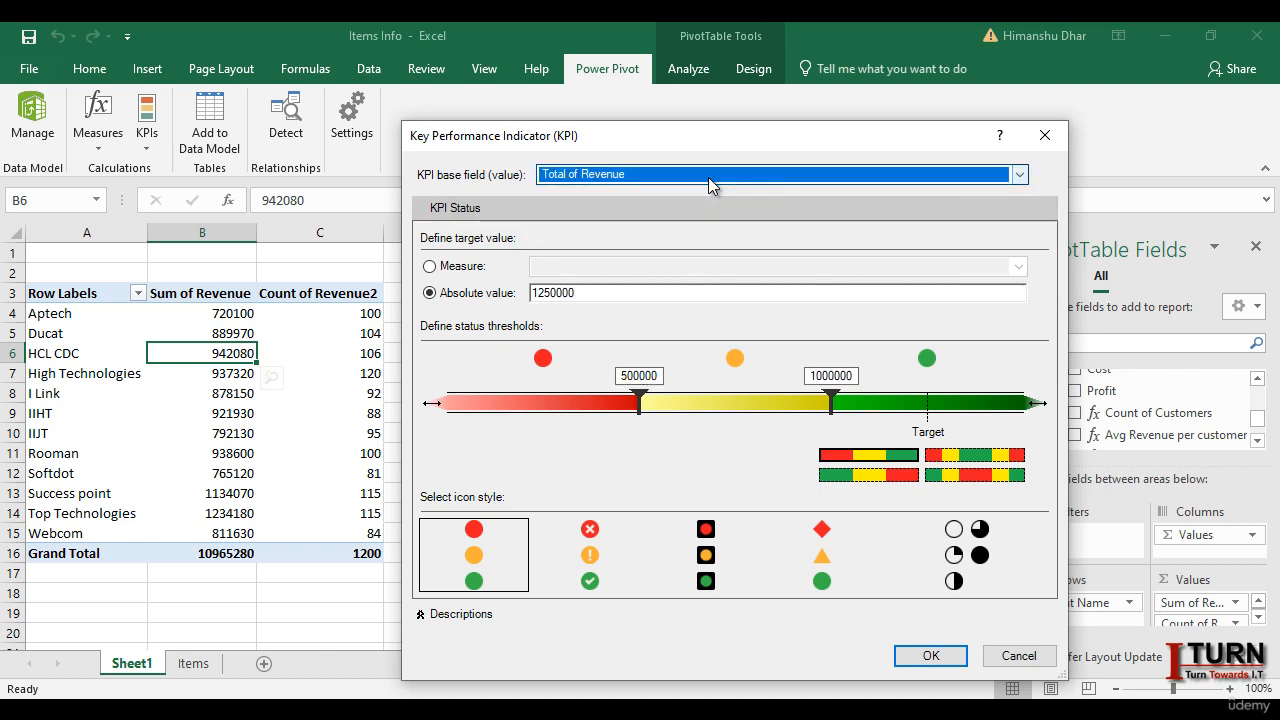
- Set the KPI status thresholds to 850000 and 1150000 and create the KPI
left_click(641, 405)
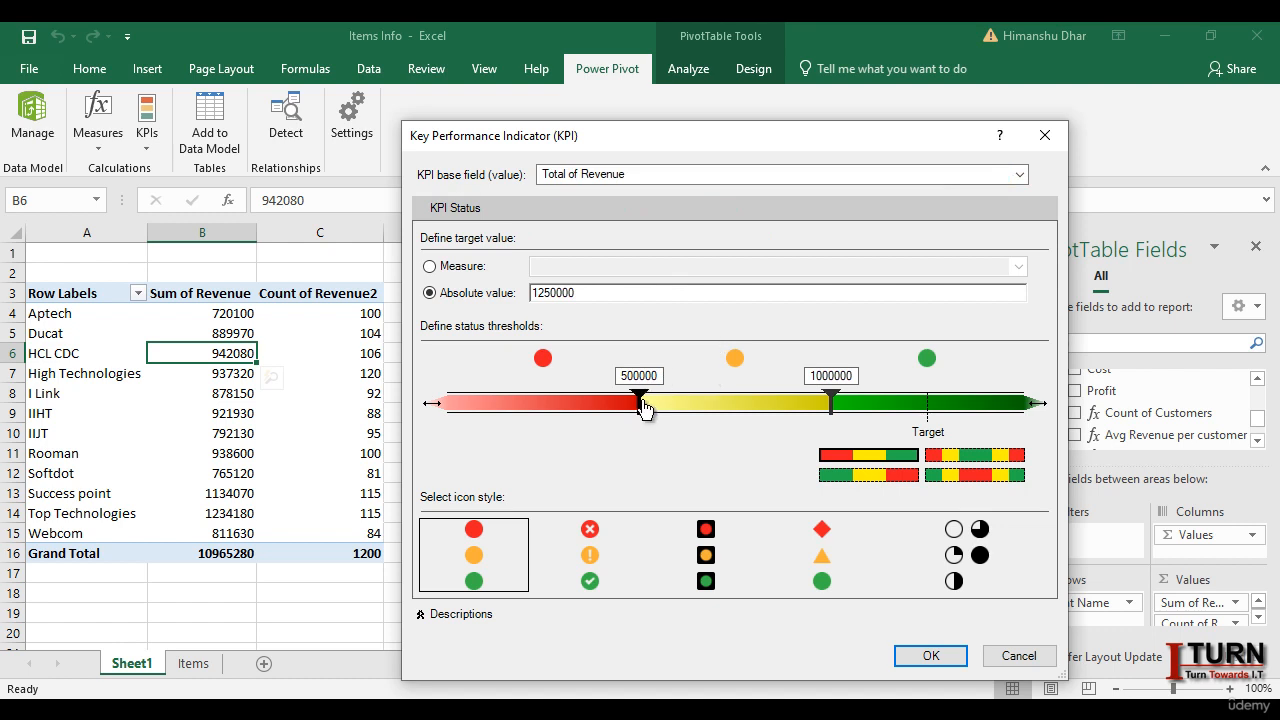
mouse_move(643, 405)
left_mouse_down()
mouse_move(922, 407)
mouse_move(894, 418)
left_mouse_up()
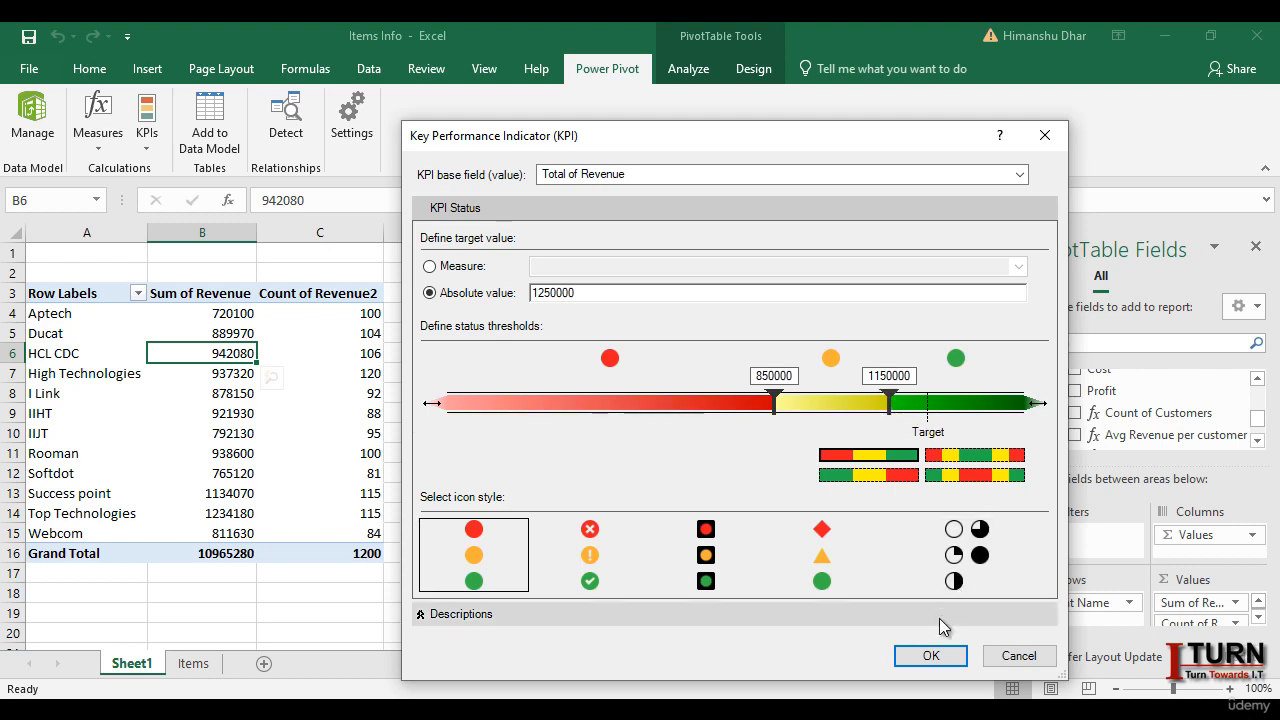
left_click(933, 658)
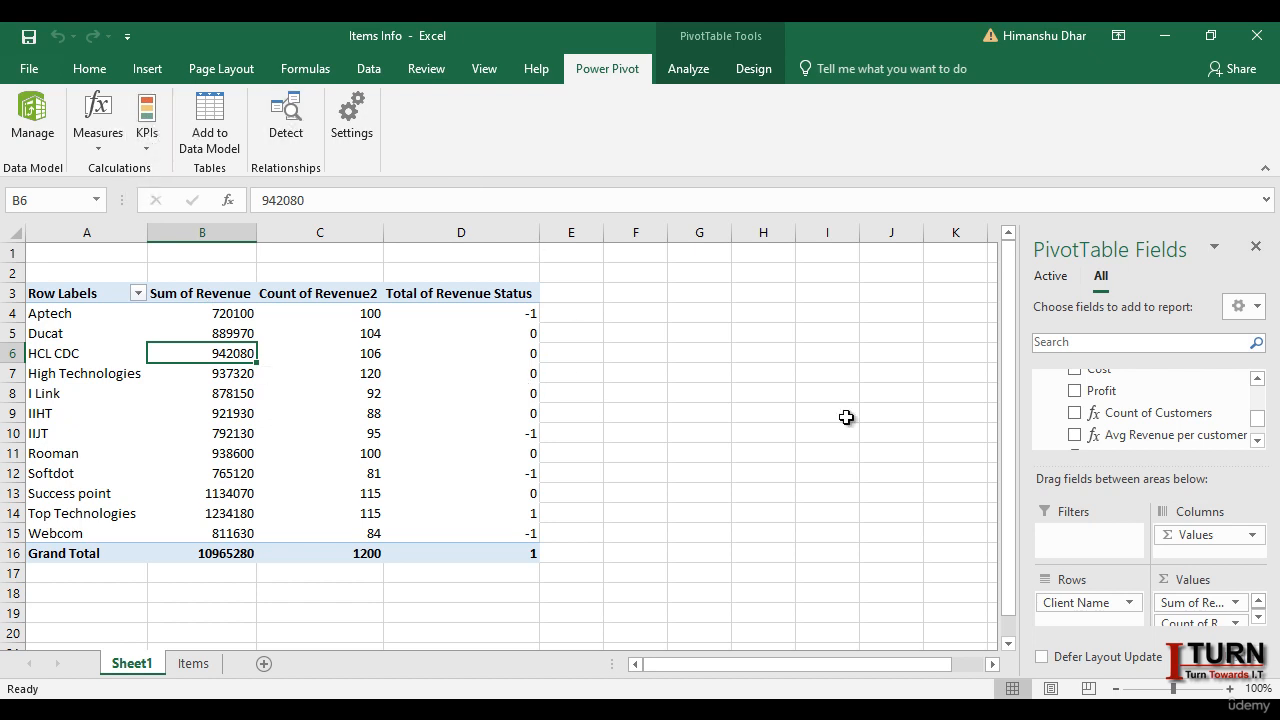
- Examine the Total of Revenue KPI among the order info fields in the PivotTable field list
left_click(1257, 441)
left_click(1257, 443)
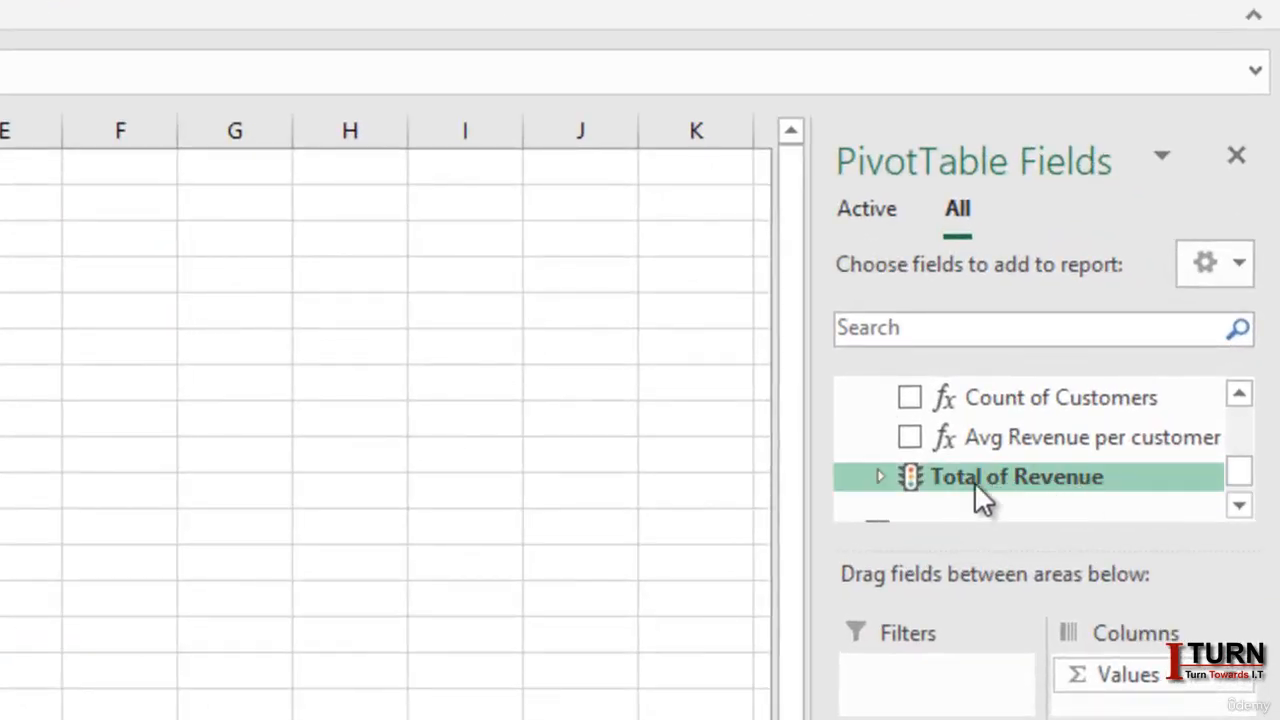
left_click_drag(1234, 462, 1241, 430)
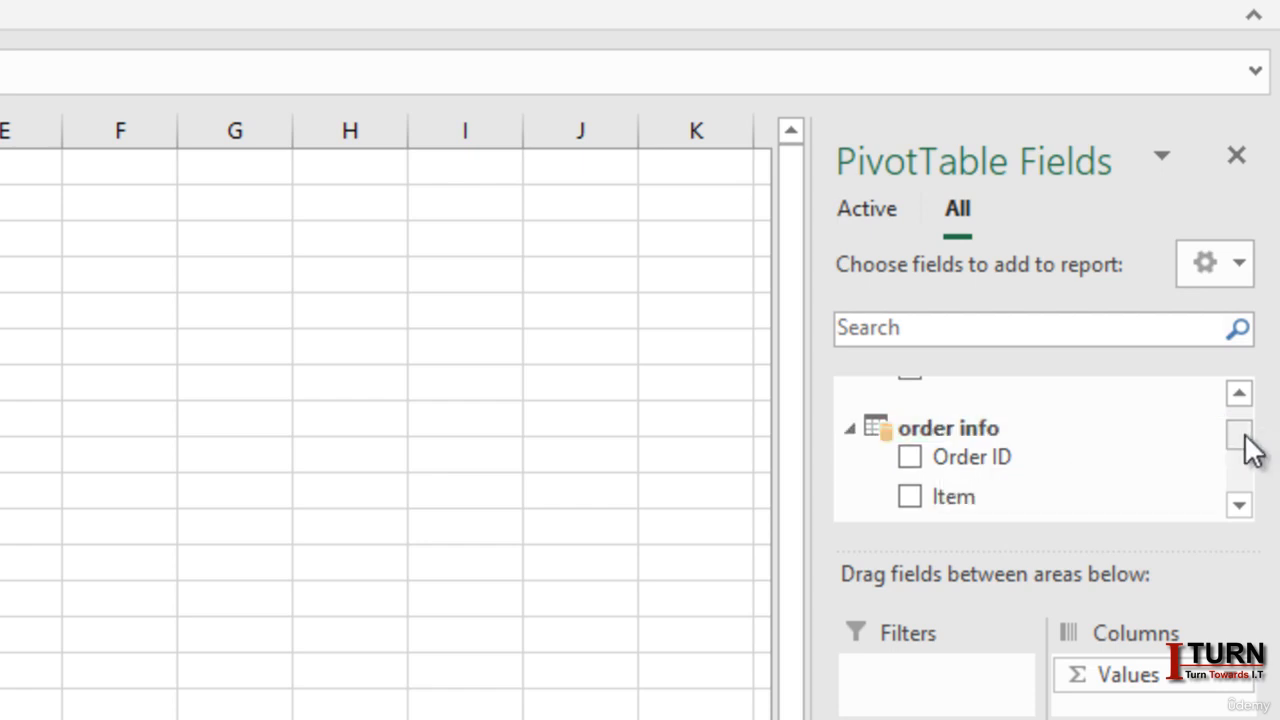
- Expand the Total of Revenue KPI in the field list and show its Status and Goal in the PivotTable
left_click_drag(1238, 447, 1235, 474)
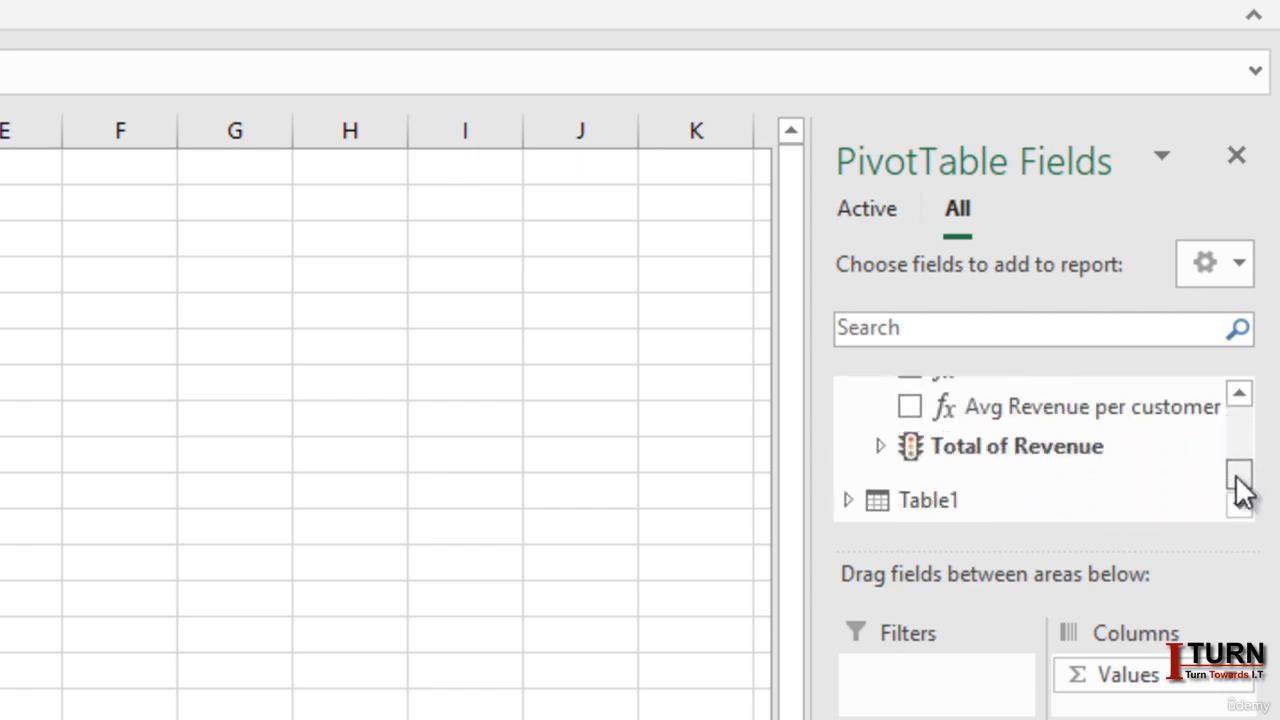
left_click(882, 446)
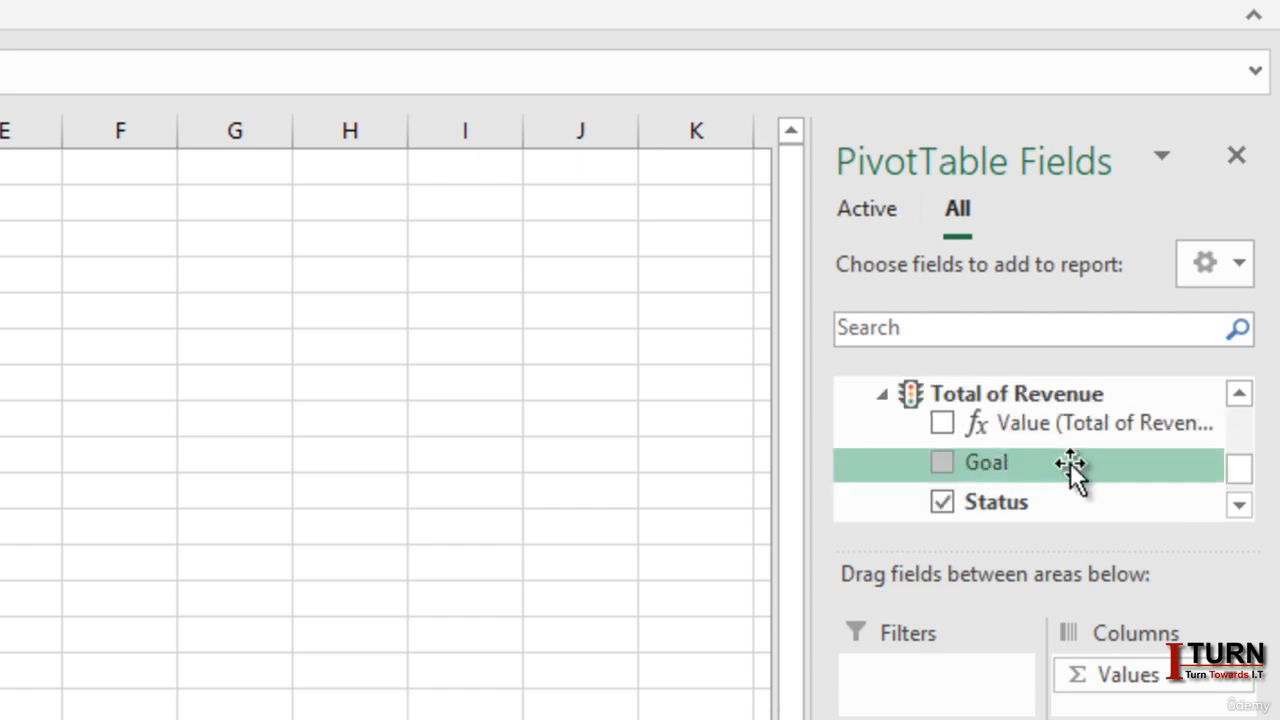
left_click(942, 501)
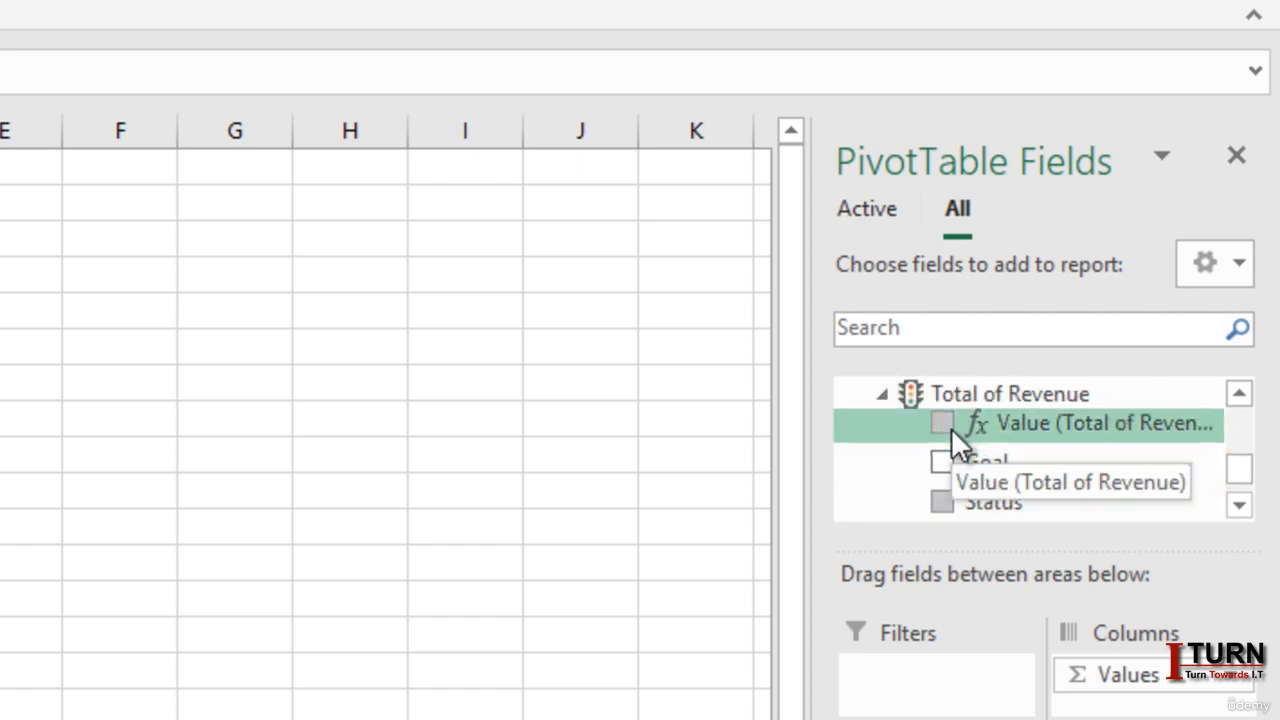
left_click(943, 503)
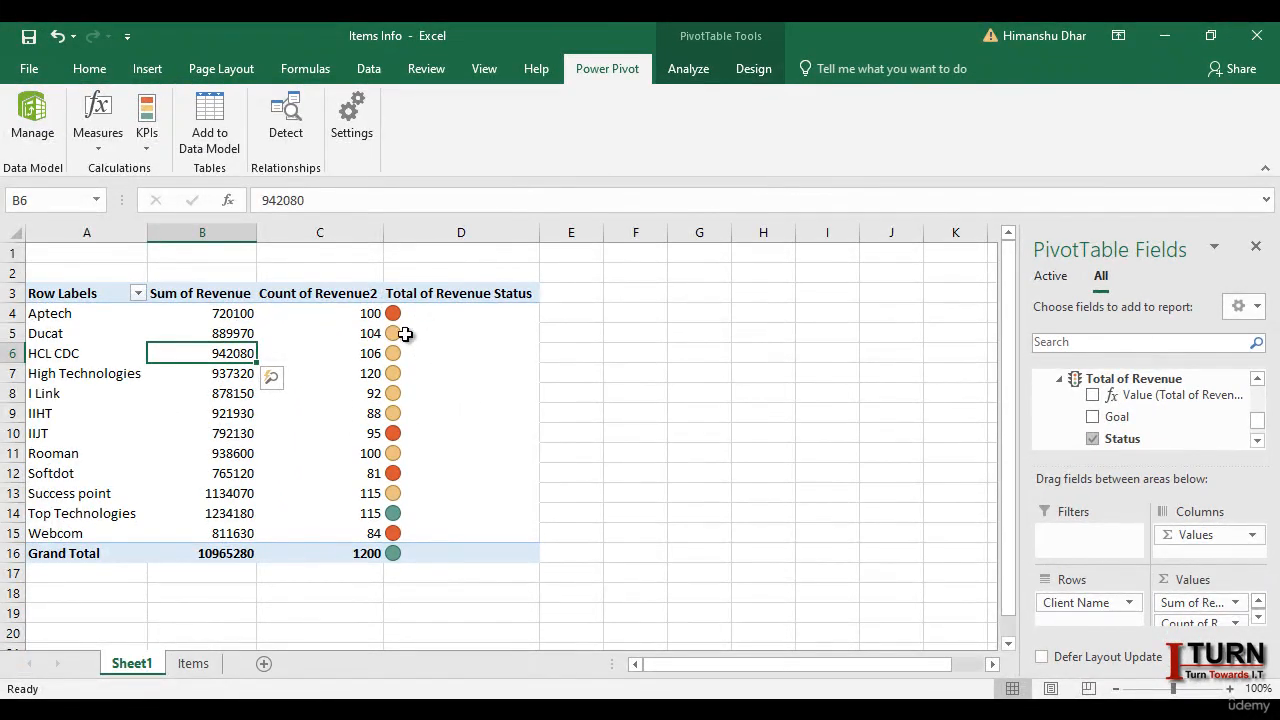
mouse_move(405, 531)
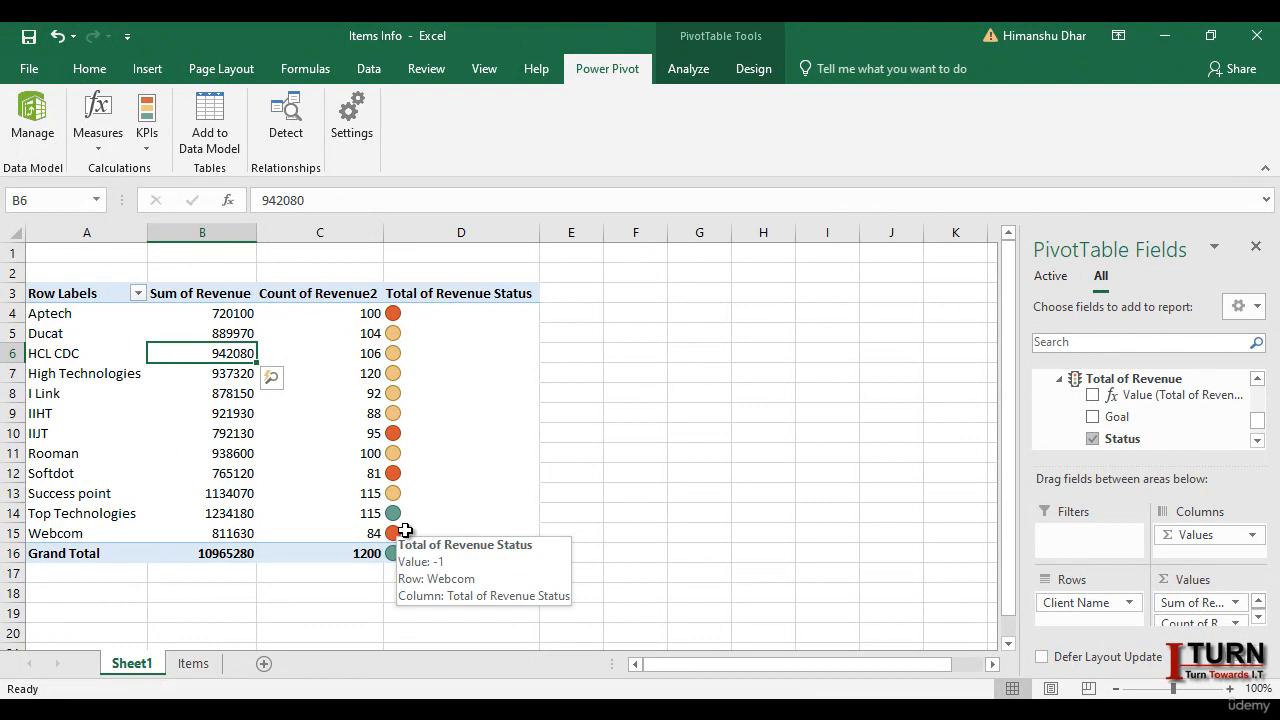
left_click(1093, 420)
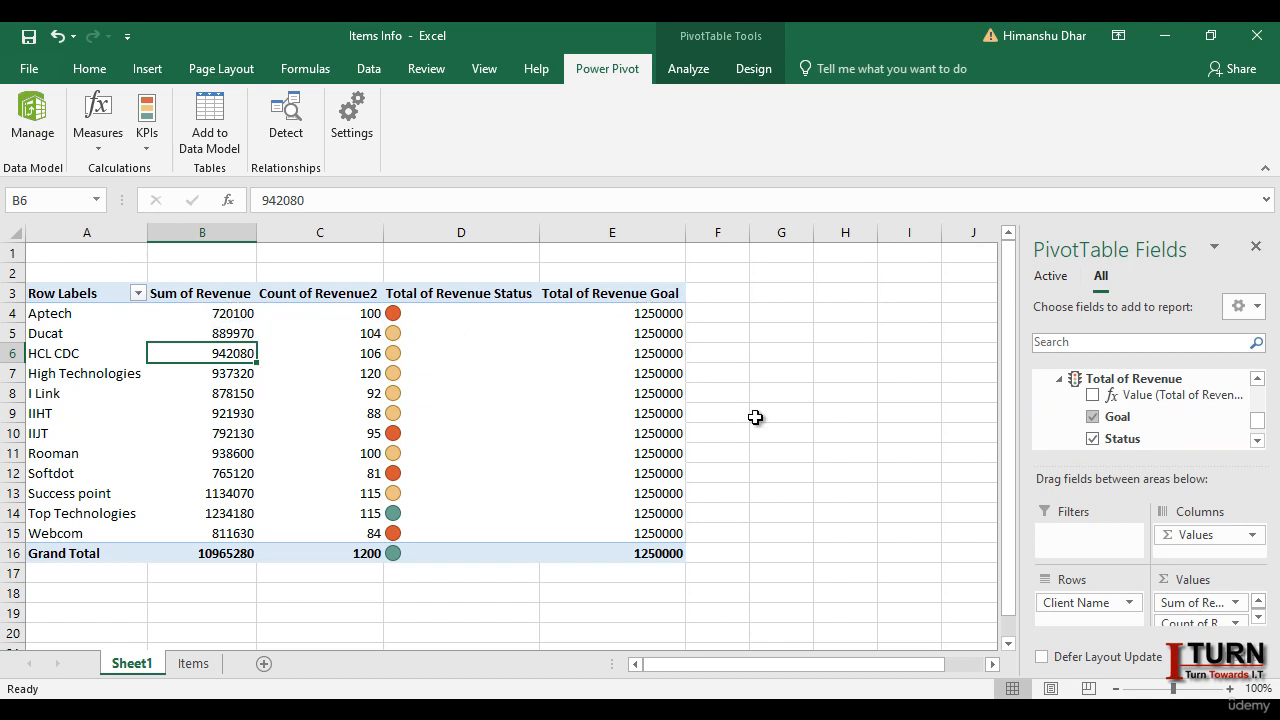
- Remove the Total of Revenue KPI's Status and Goal from the PivotTable
left_click(1094, 440)
left_click(1094, 418)
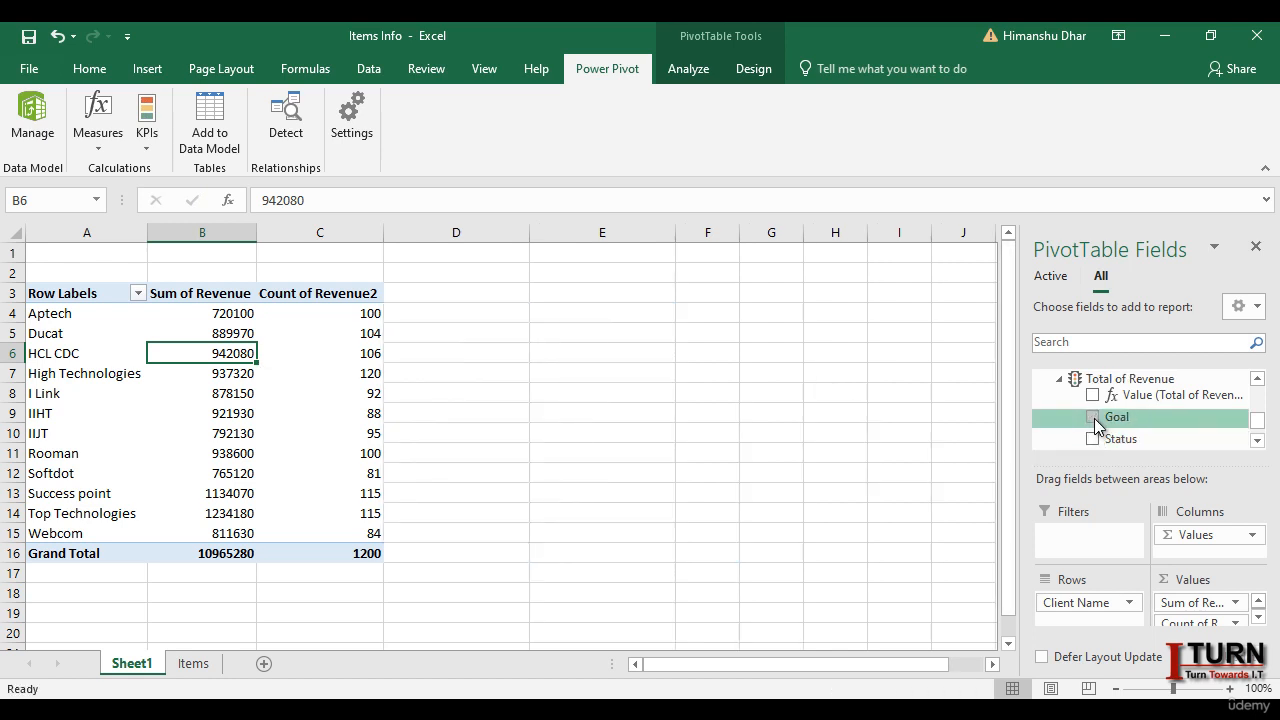
- Insert a pie PivotChart from the PivotTable, enlarge it to about 8.3 by 14.78 cm and move it off the revenue column
left_click(329, 339)
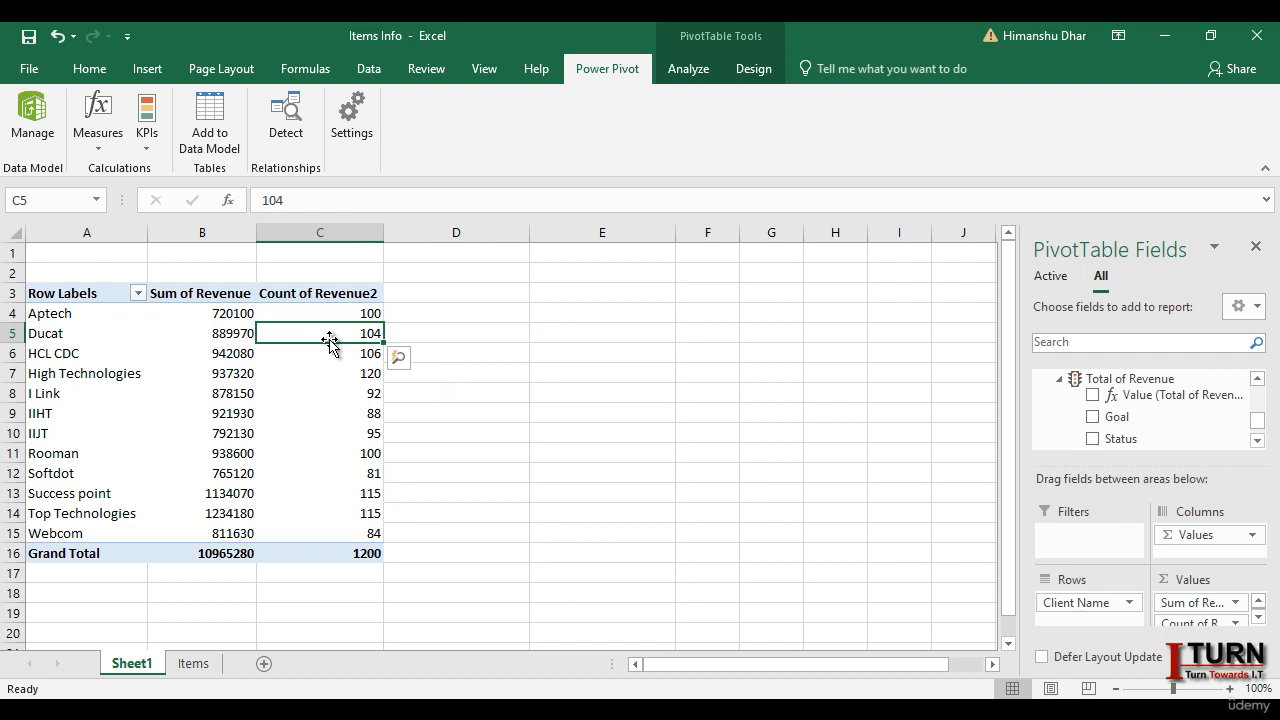
left_click(699, 73)
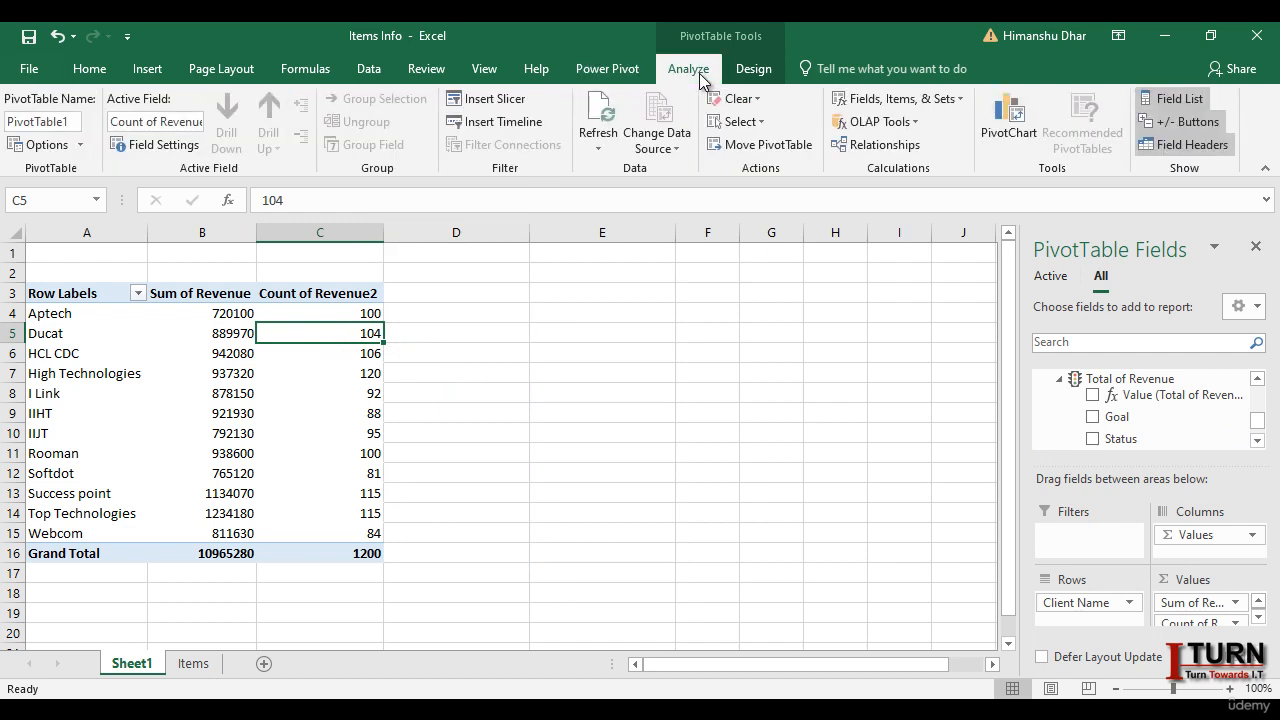
left_click(1012, 116)
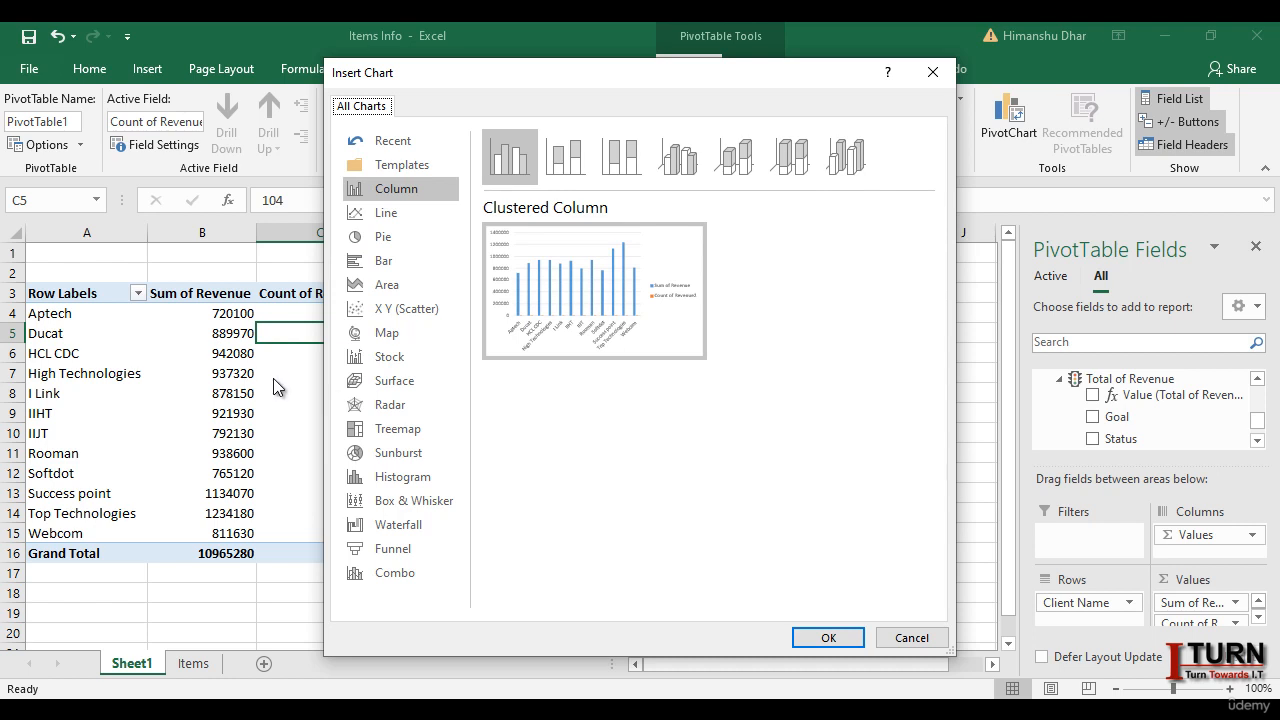
left_click(396, 240)
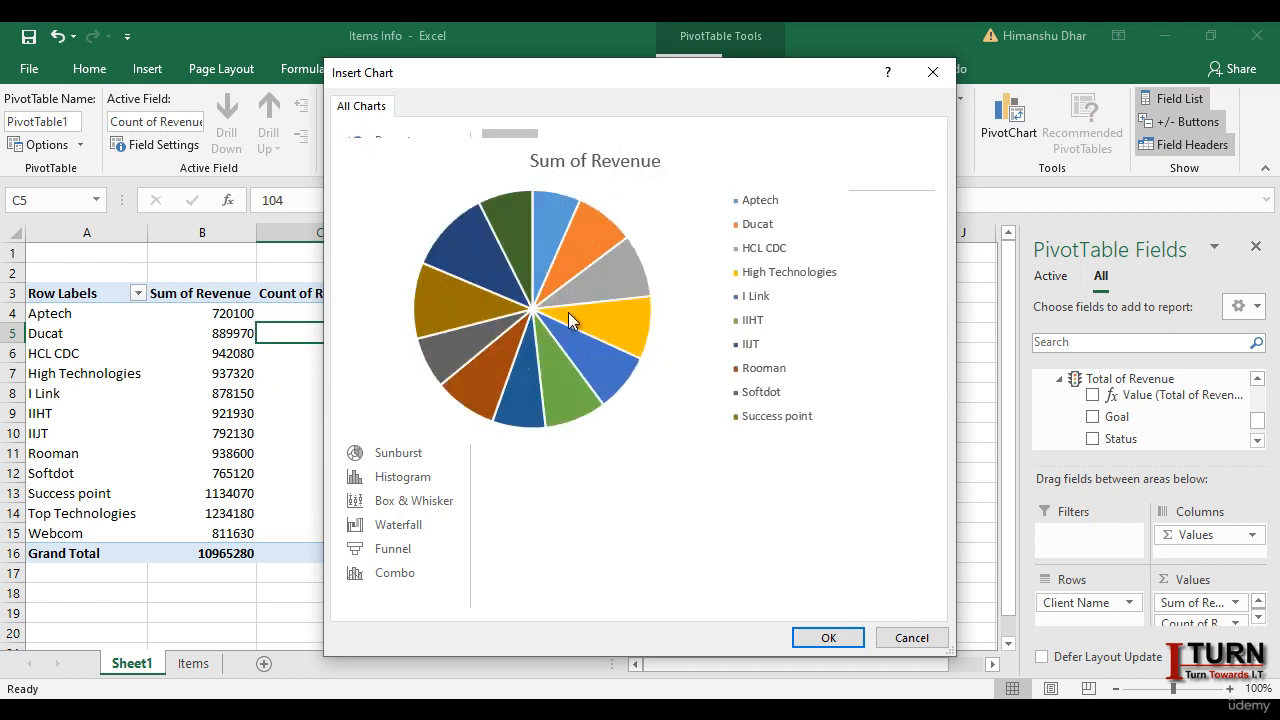
left_click(830, 637)
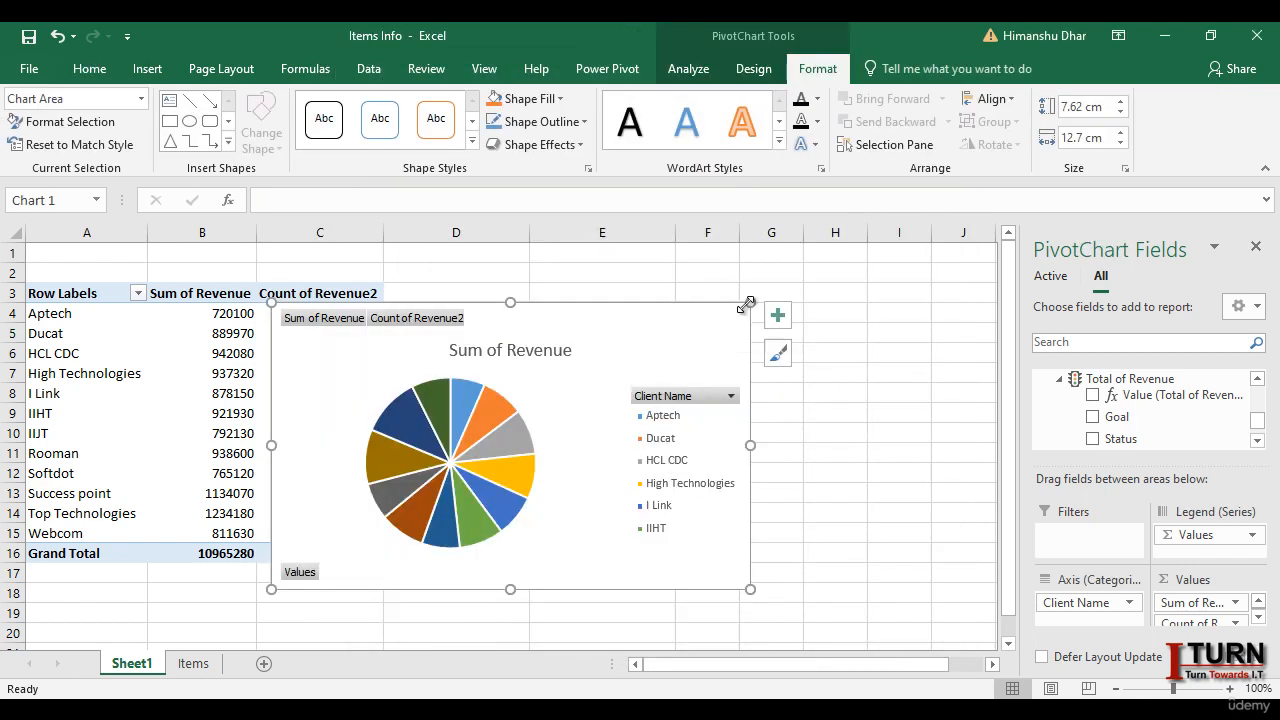
left_click_drag(750, 300, 828, 277)
left_click_drag(740, 310, 796, 366)
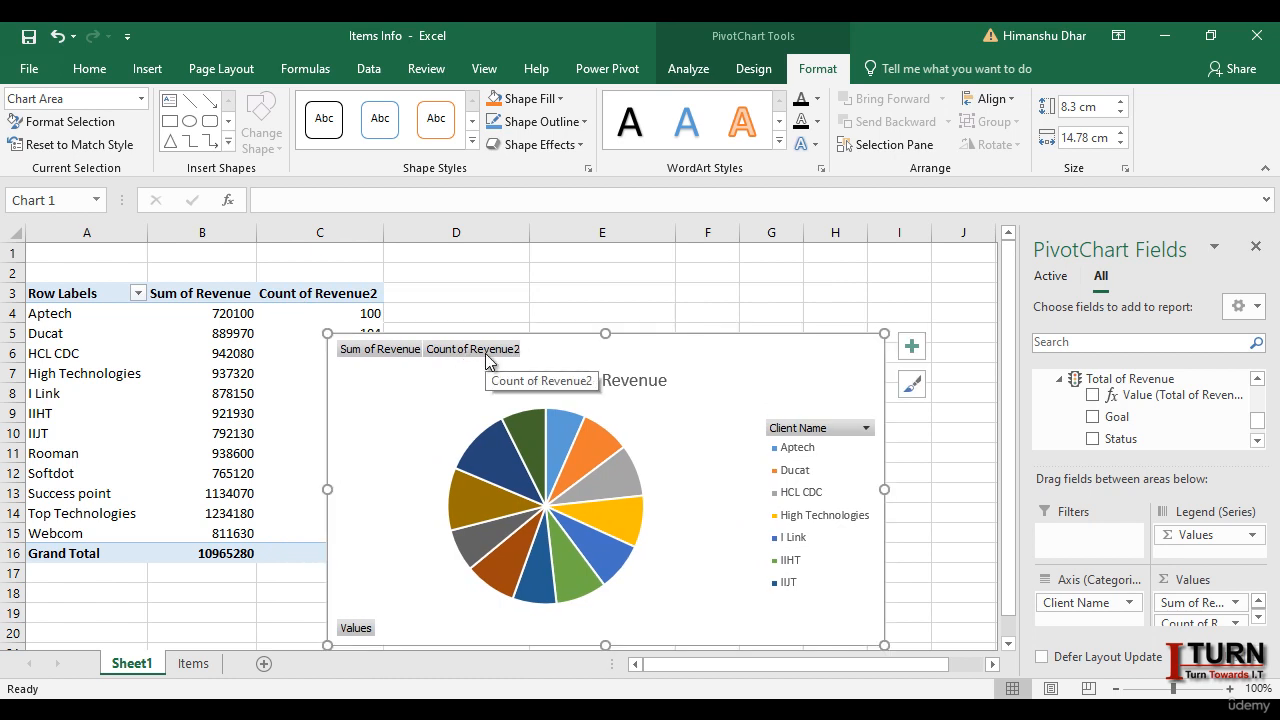
- Remove the Count of Revenue2 field from the PivotChart and its PivotTable
right_click(487, 357)
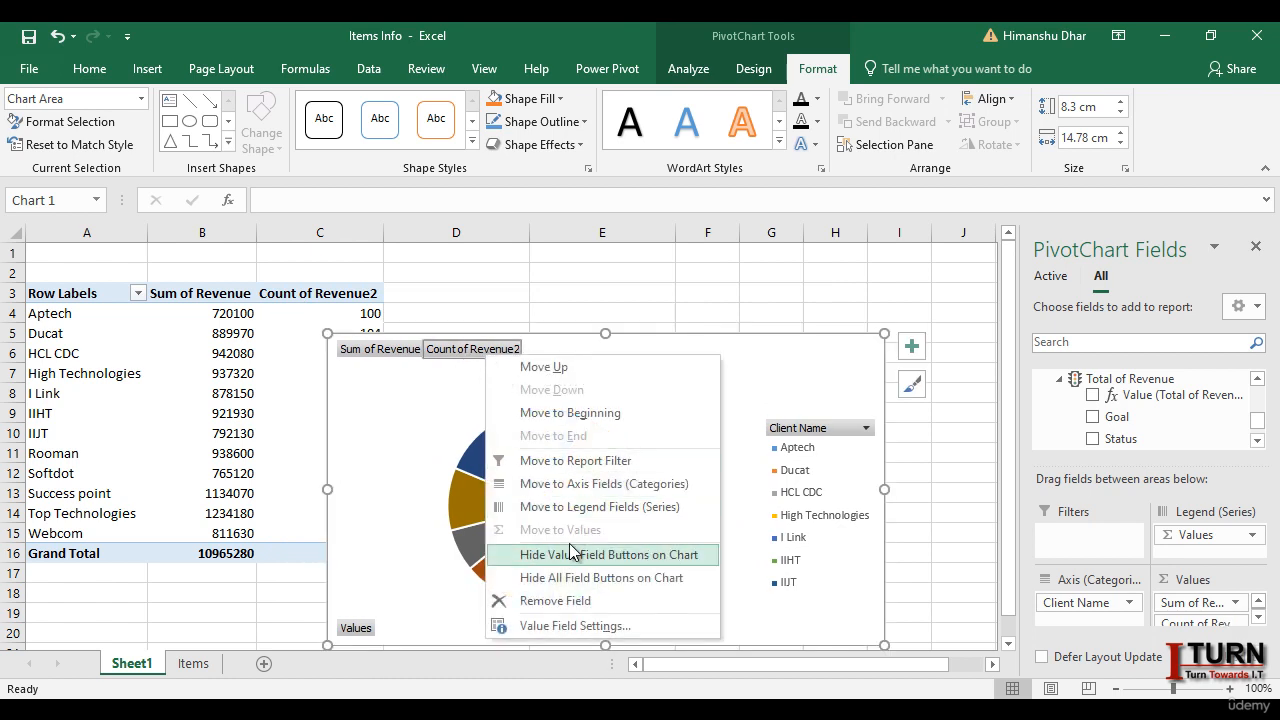
left_click(556, 601)
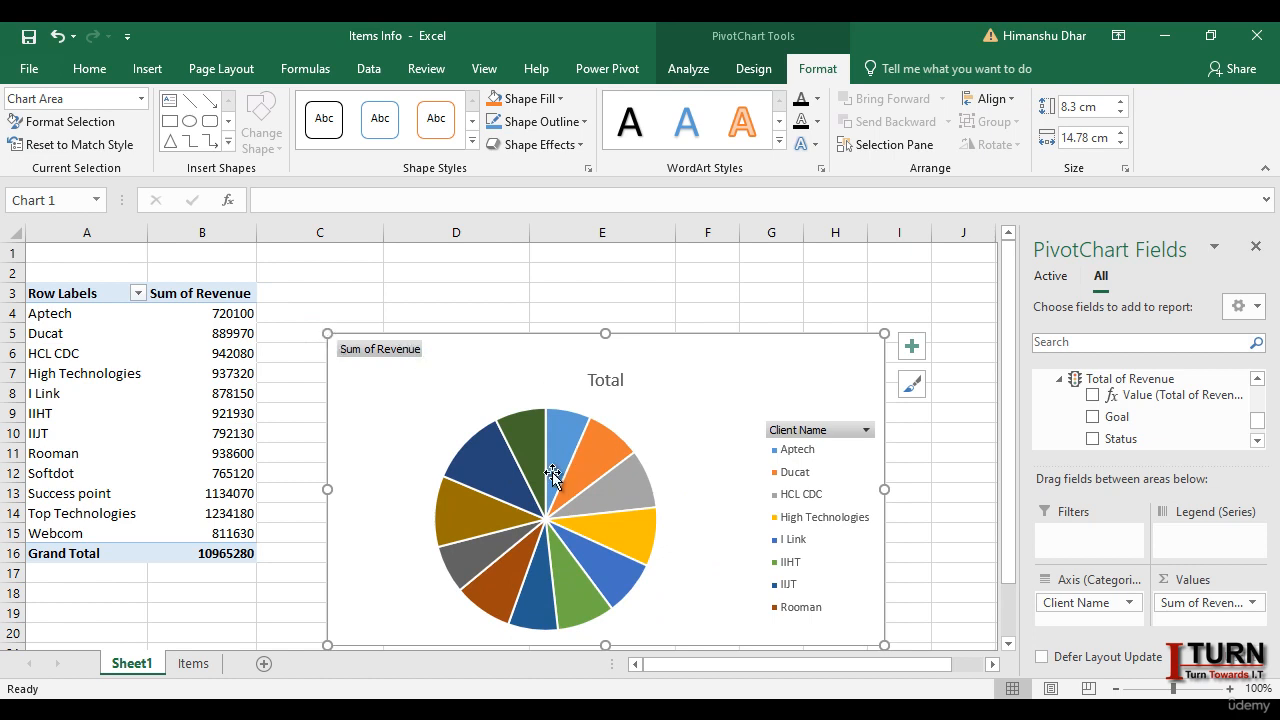
- Enlarge the pie chart to about 10.23 by 16.26 cm beside the PivotTable and delete it
left_click_drag(884, 333, 941, 260)
left_click_drag(864, 285, 832, 277)
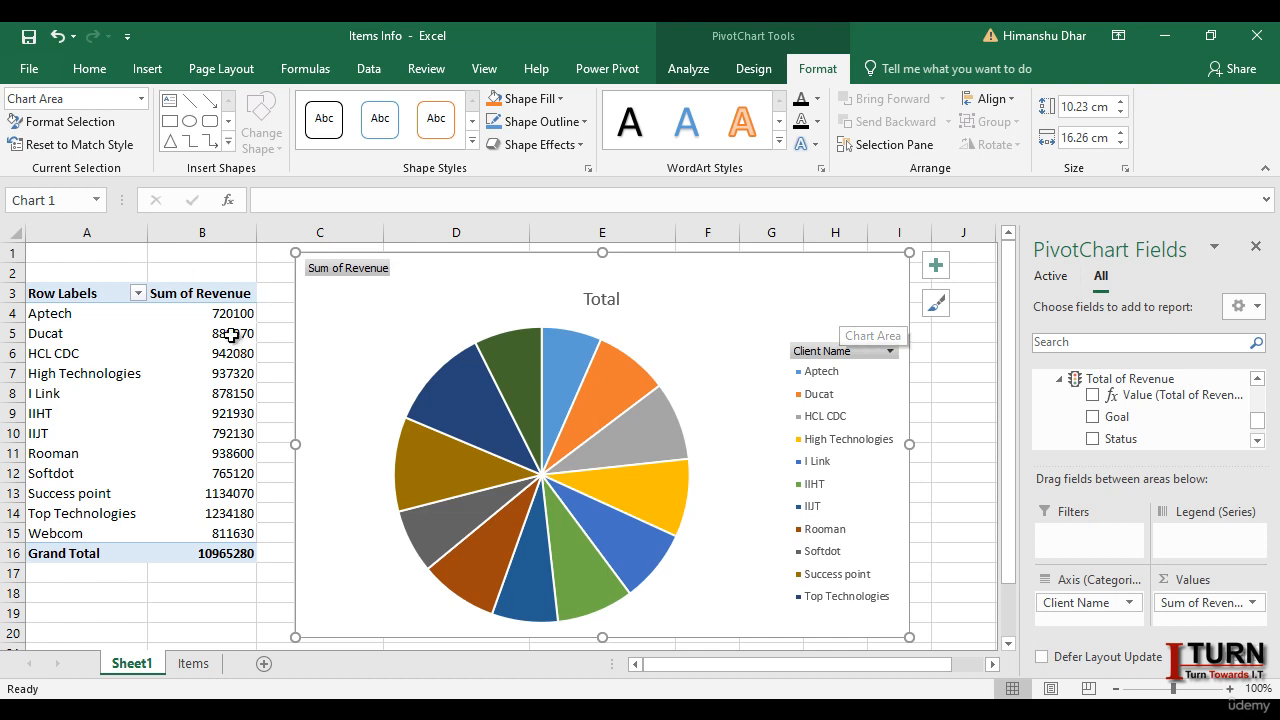
key("Delete")
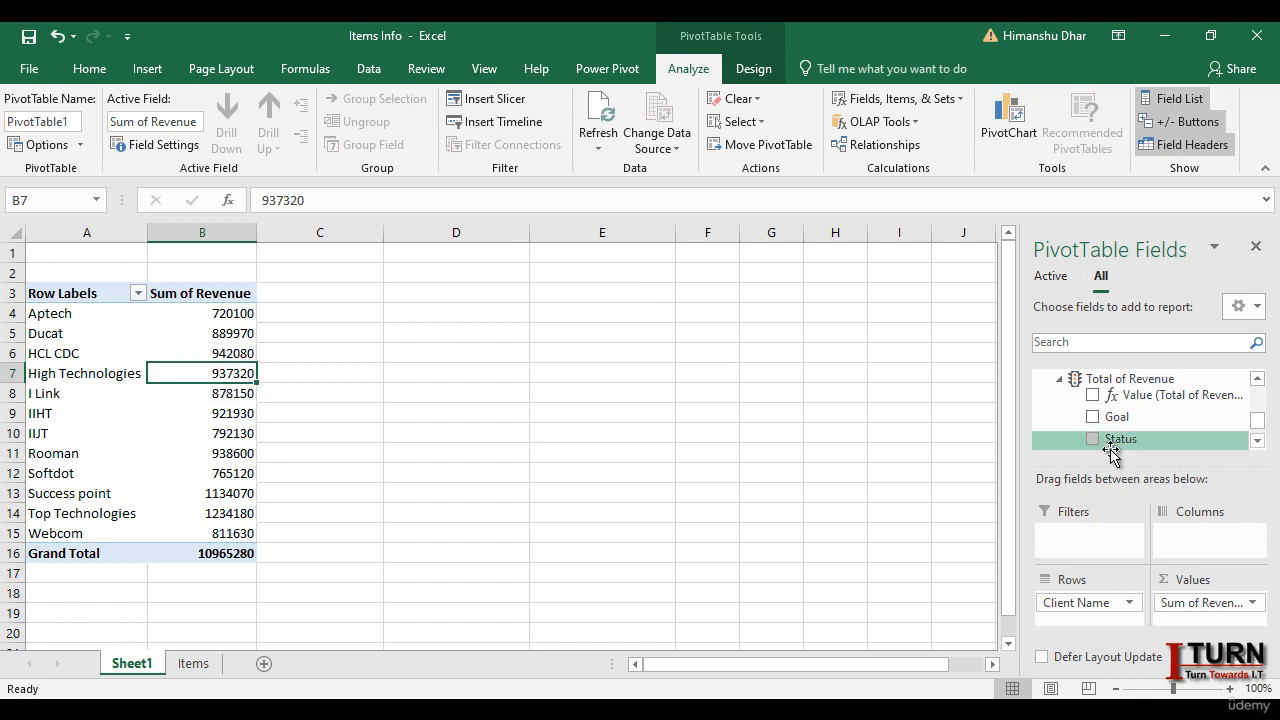
left_click(500, 102)
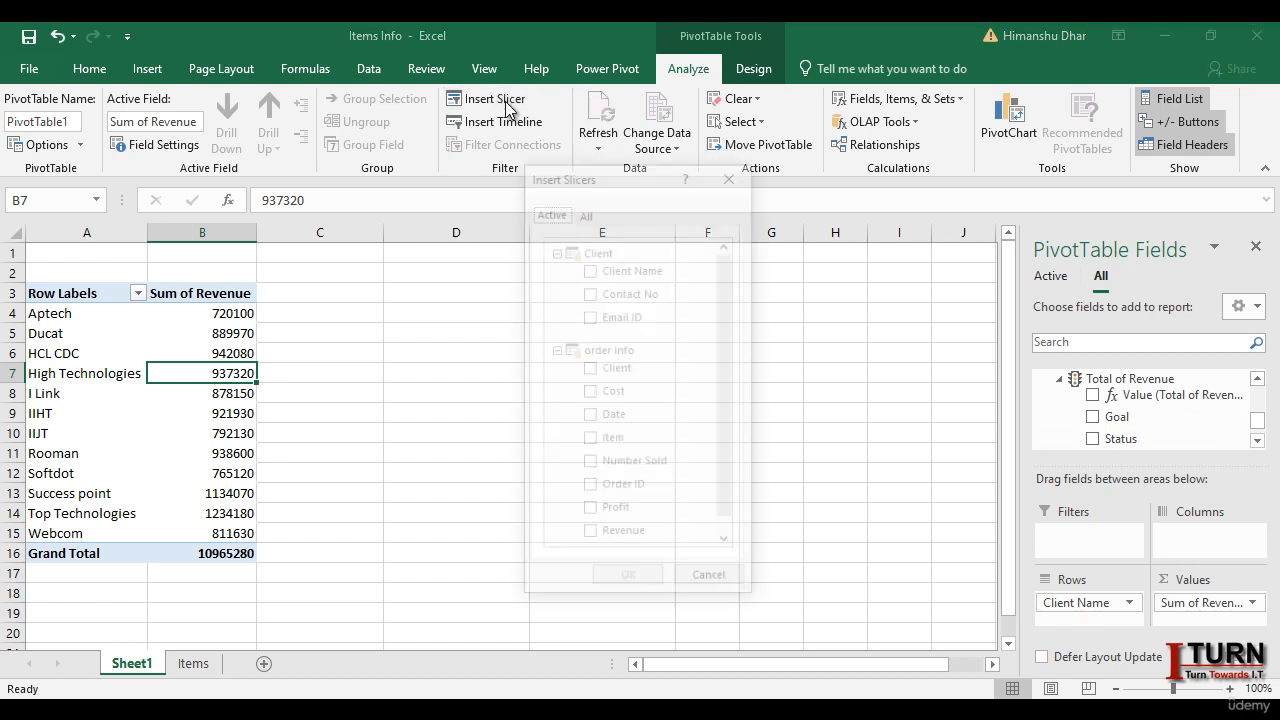
left_click_drag(729, 295, 723, 245)
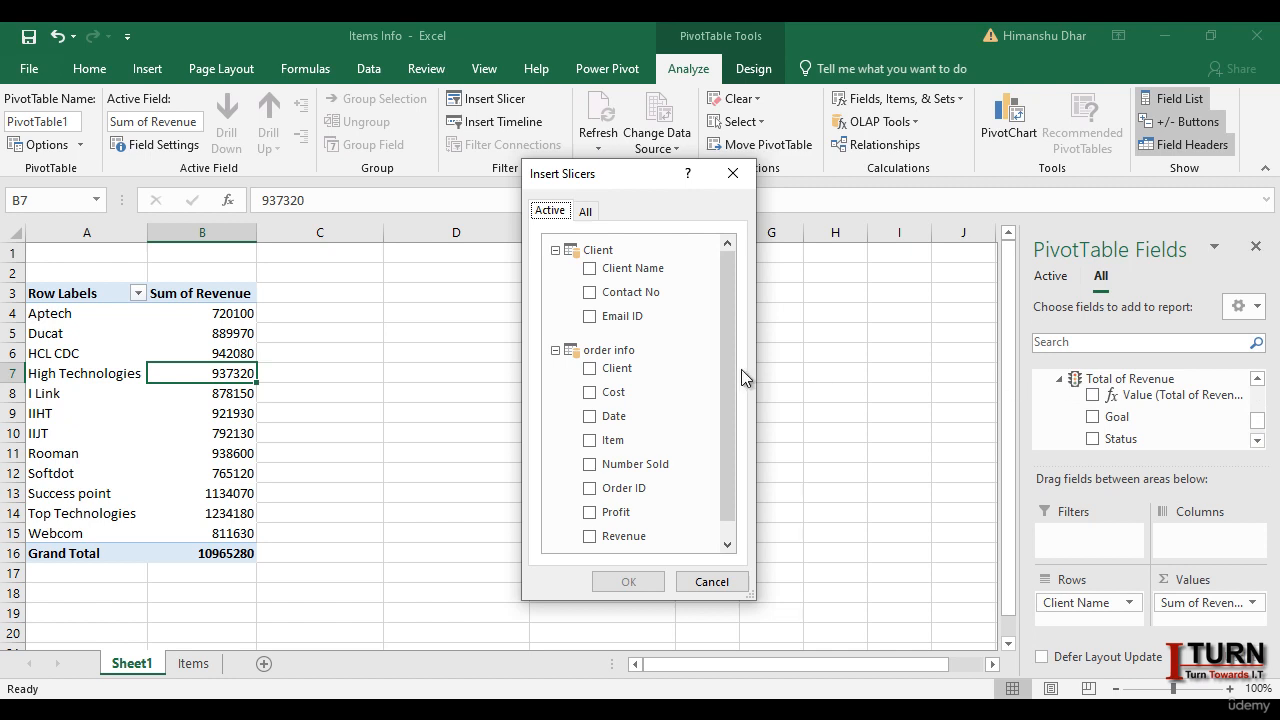
left_click(731, 178)
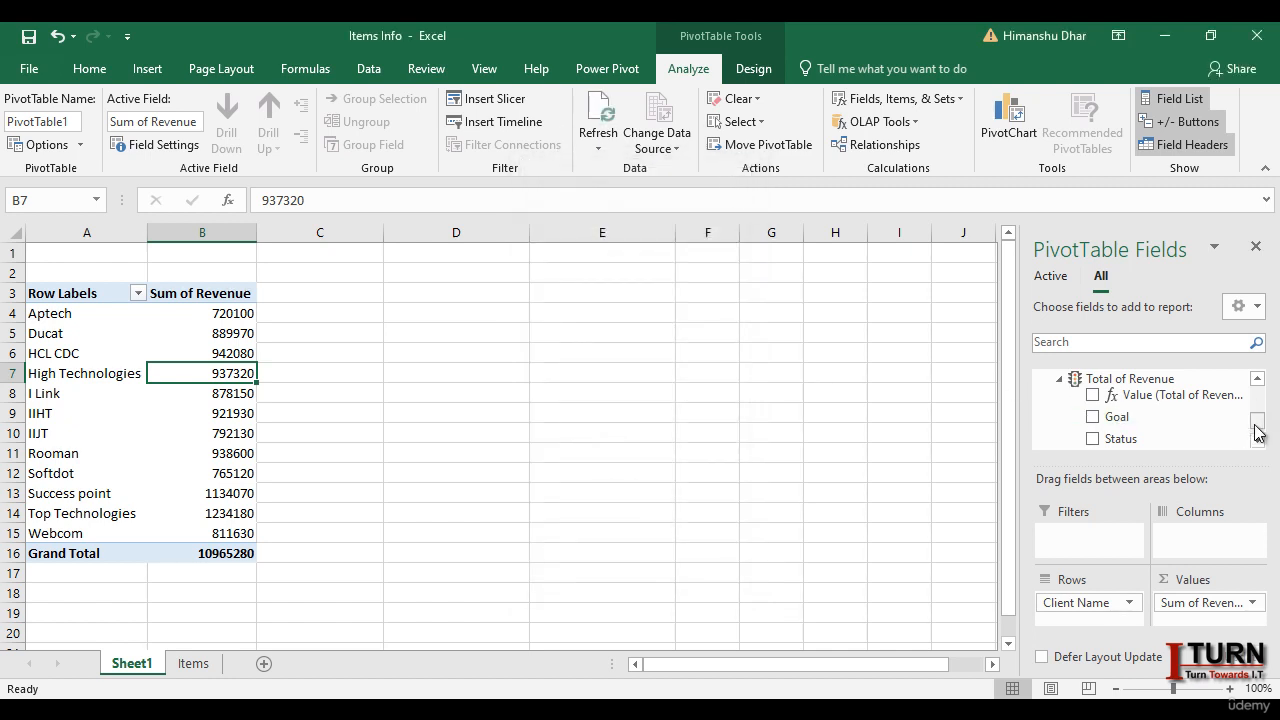
- Insert a slicer for the PivotTable based on the Item Name field of Table1
mouse_move(1257, 430)
left_mouse_down()
mouse_move(1258, 392)
mouse_move(1260, 432)
left_mouse_up()
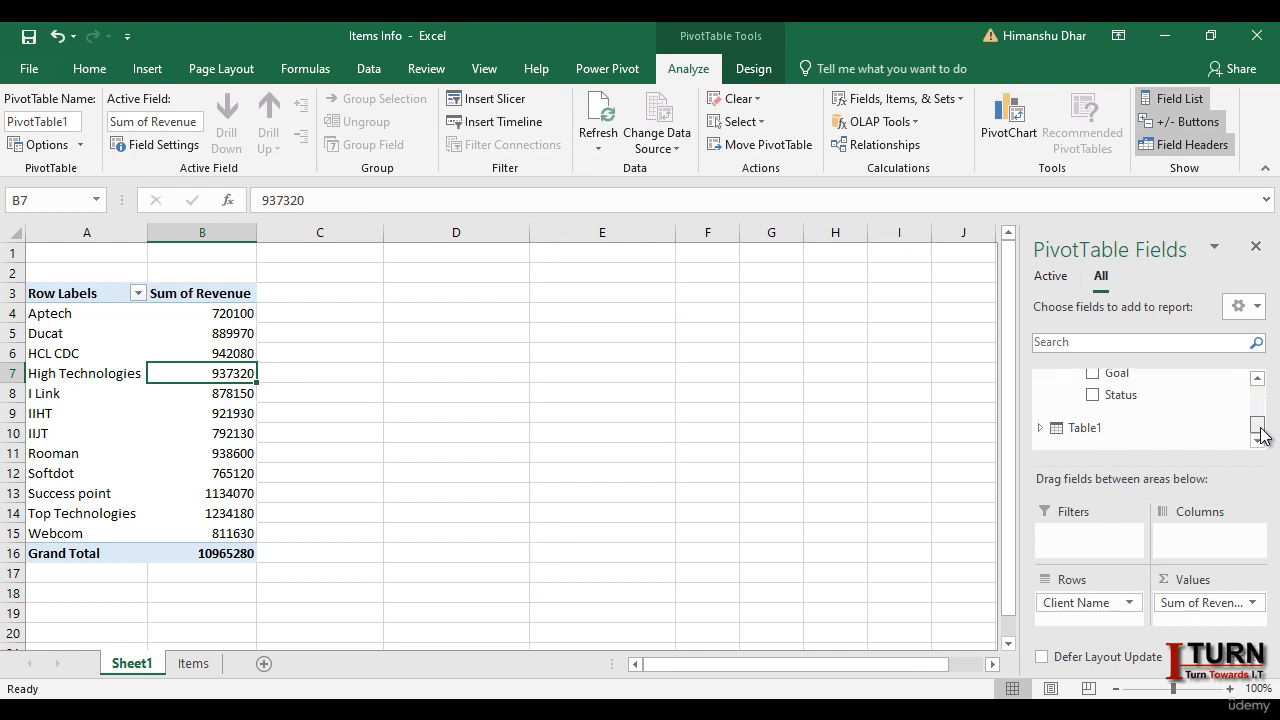
left_click(1042, 428)
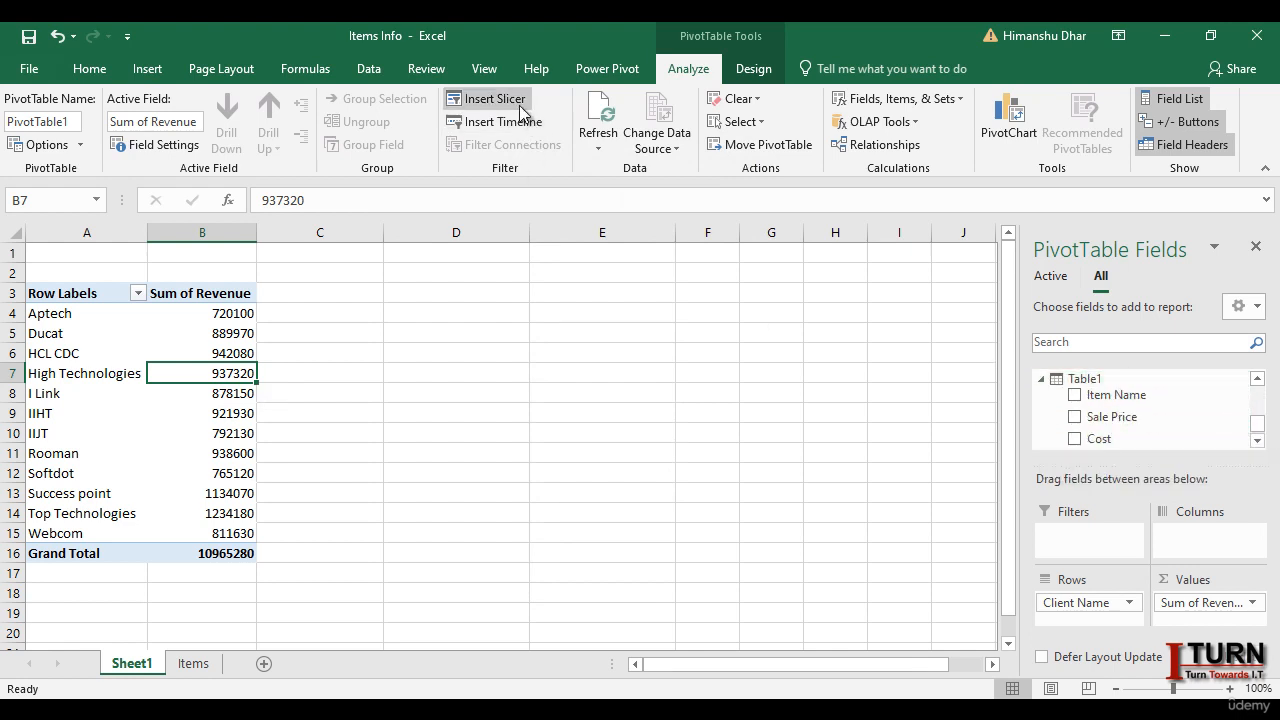
left_click(482, 99)
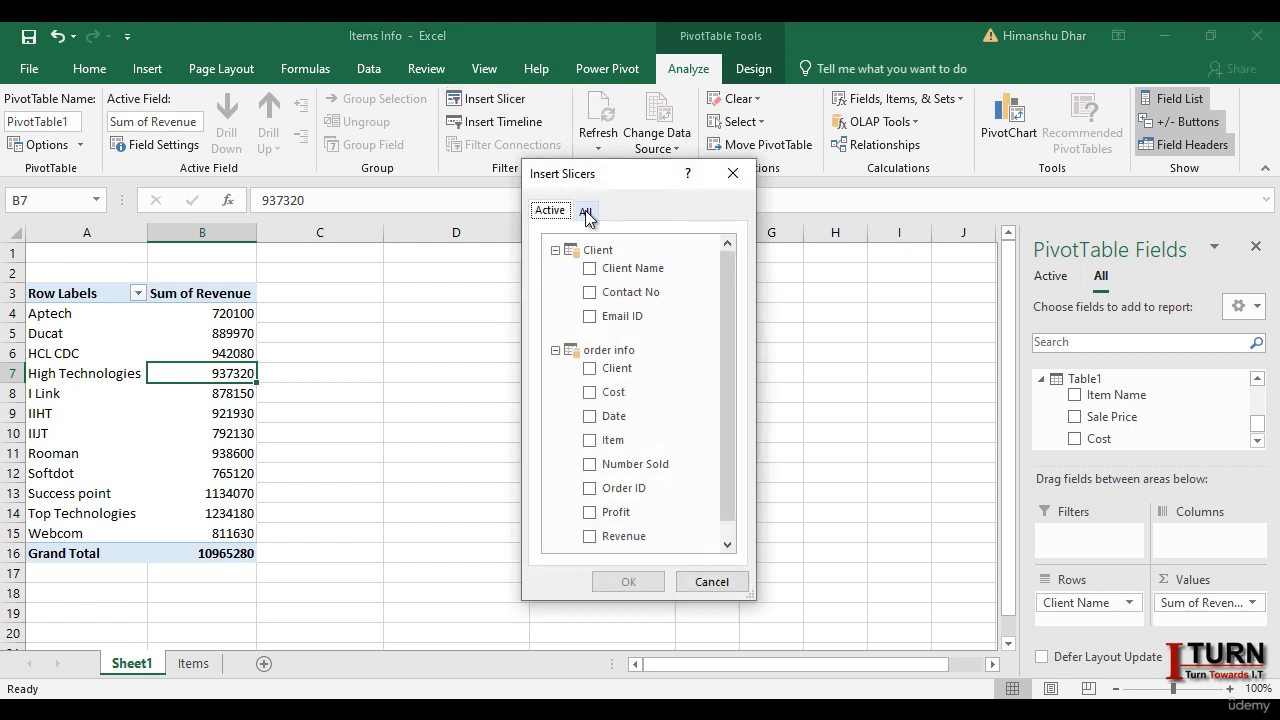
left_click(586, 213)
left_click(552, 212)
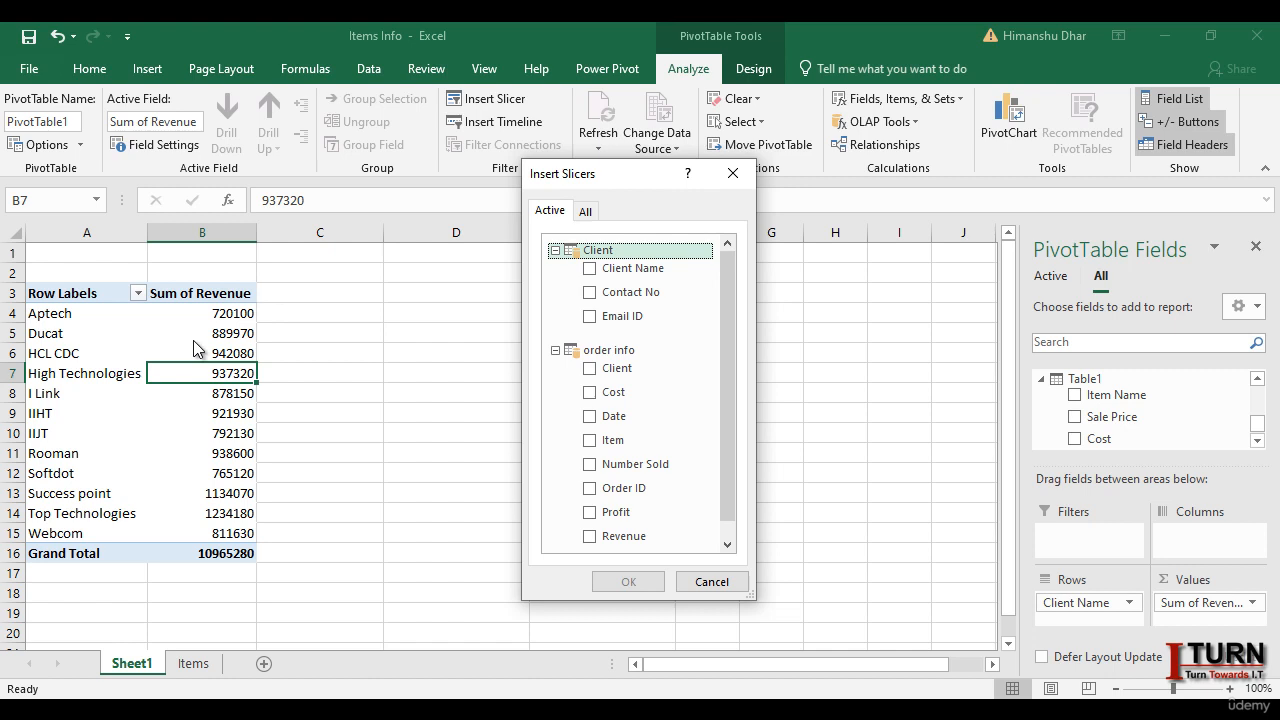
left_click(588, 212)
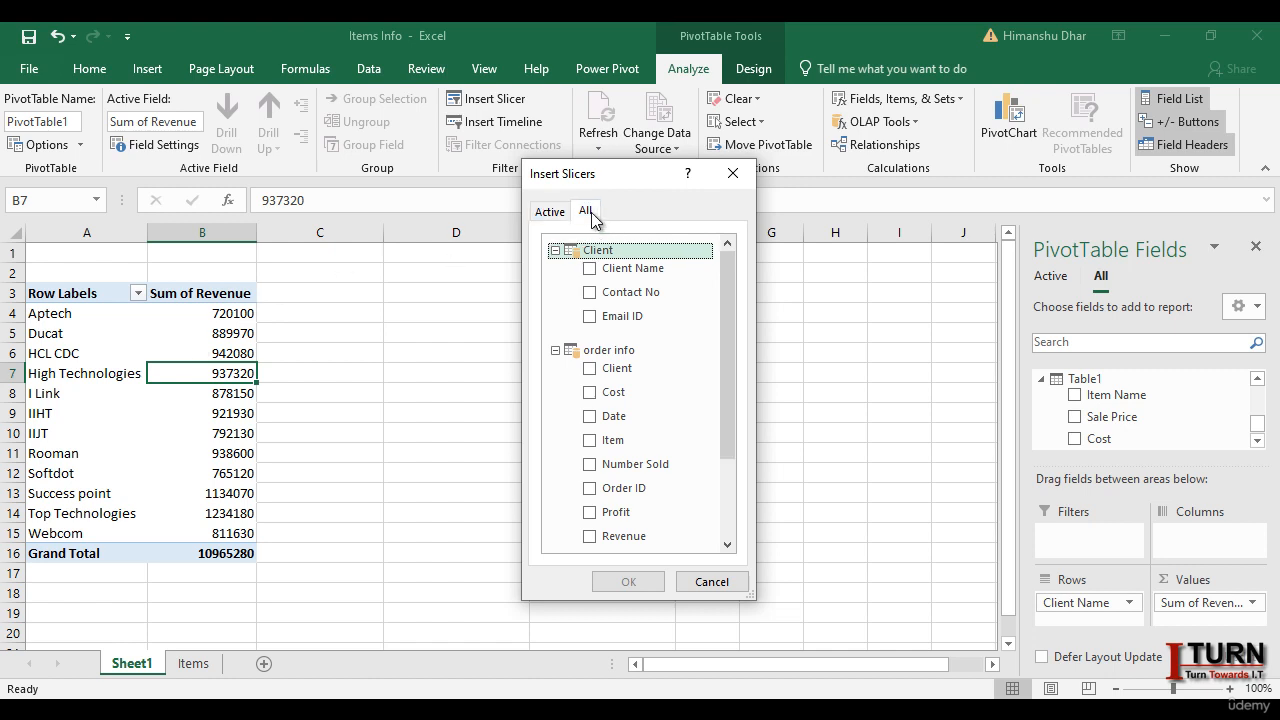
left_click_drag(724, 305, 724, 407)
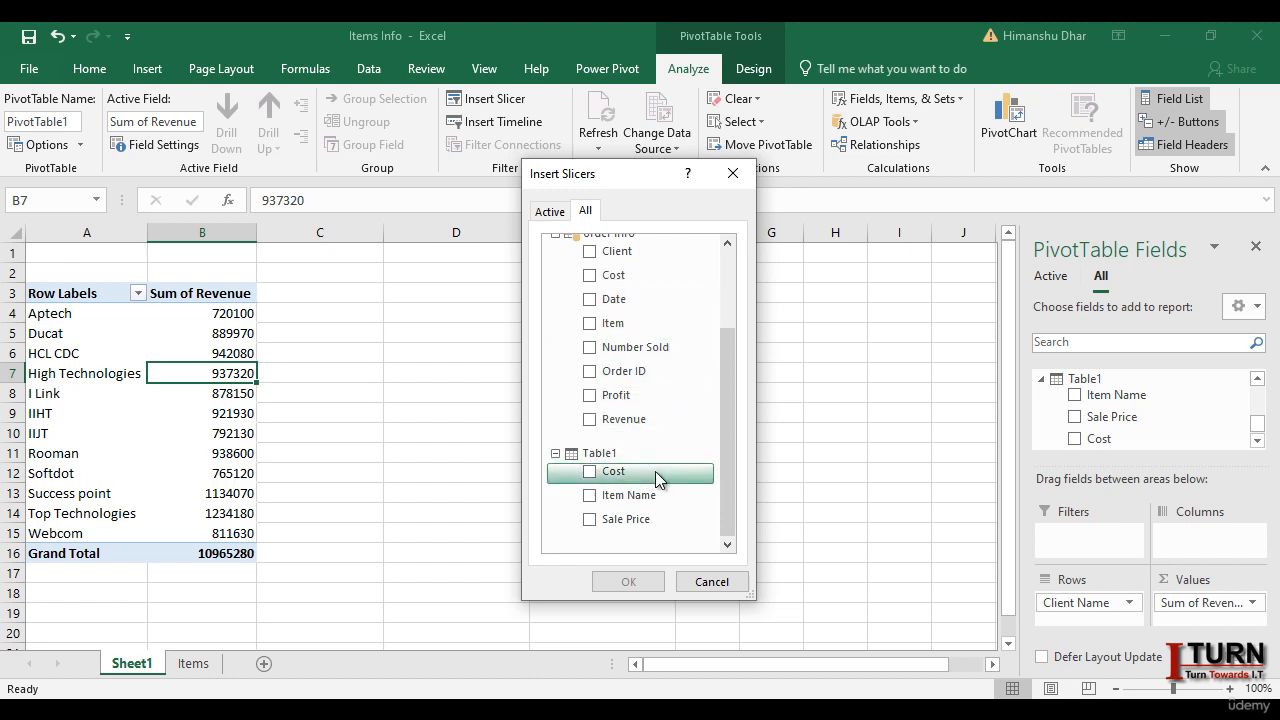
left_click(591, 498)
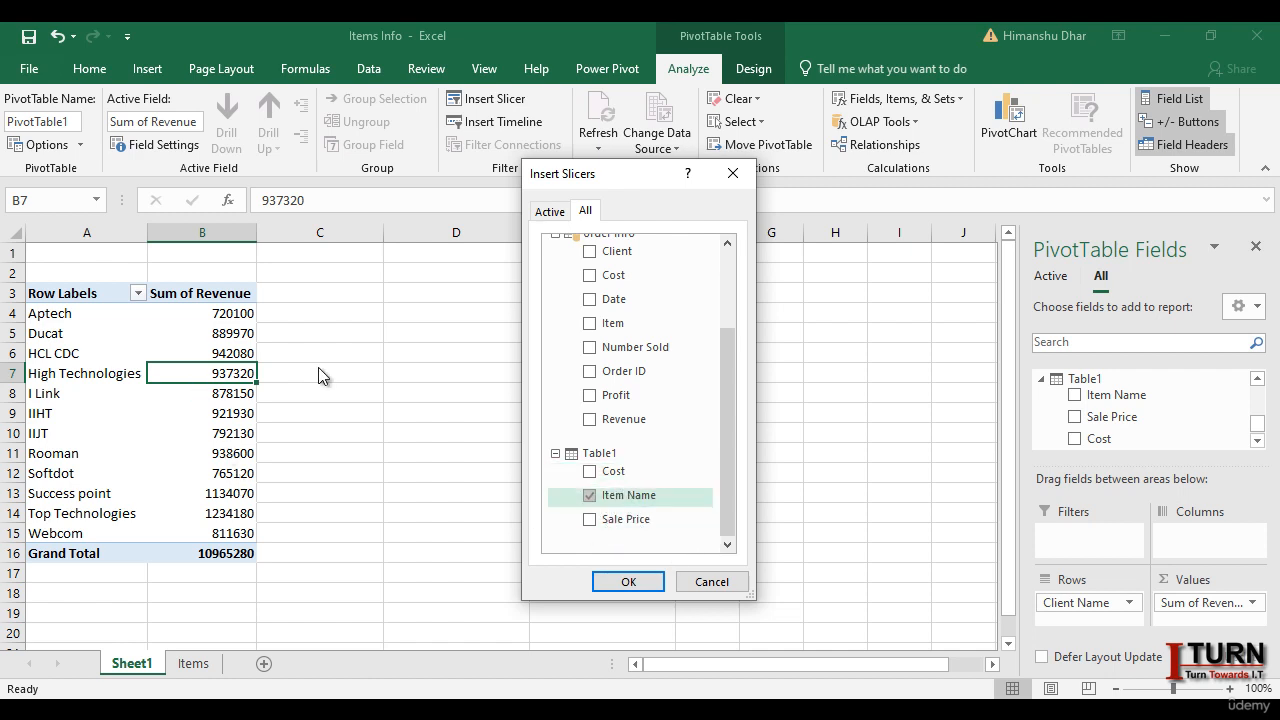
left_click(637, 583)
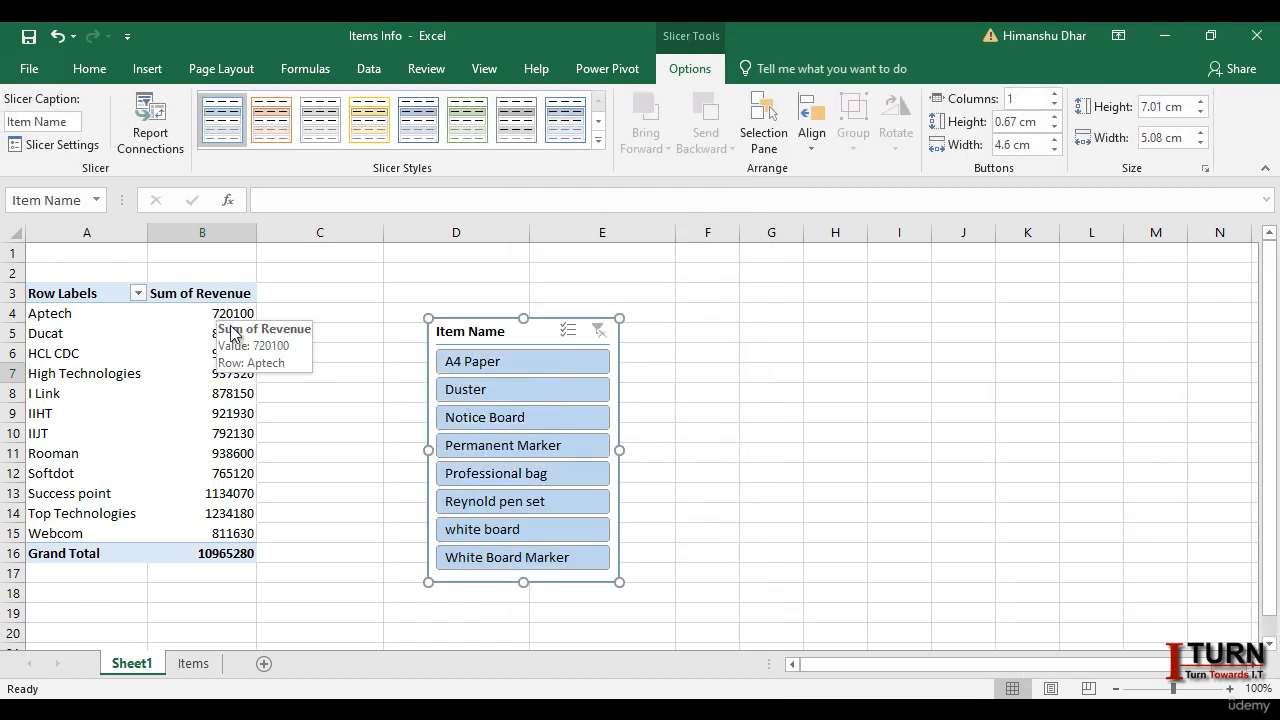
- Filter the PivotTable by A4 Paper, Permanent Marker and Reynold pen set with the Item Name slicer, and clear the filter
left_click(479, 366)
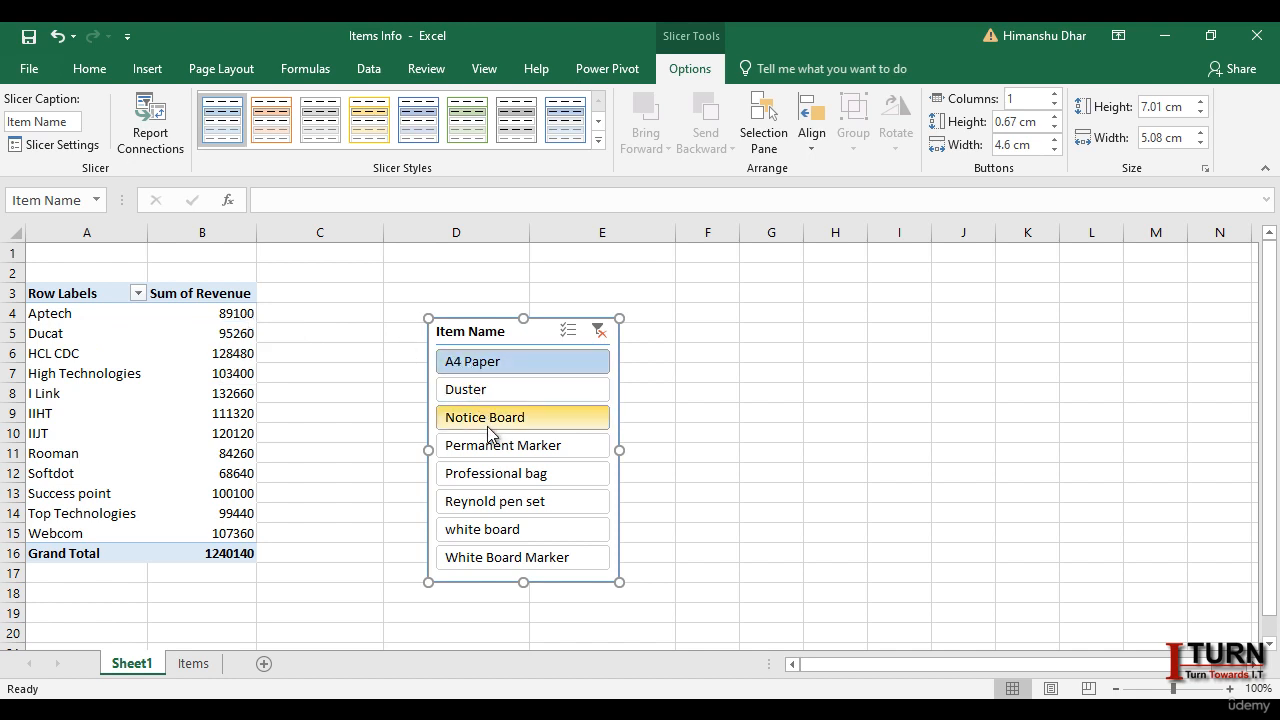
left_click(524, 443, "ctrl")
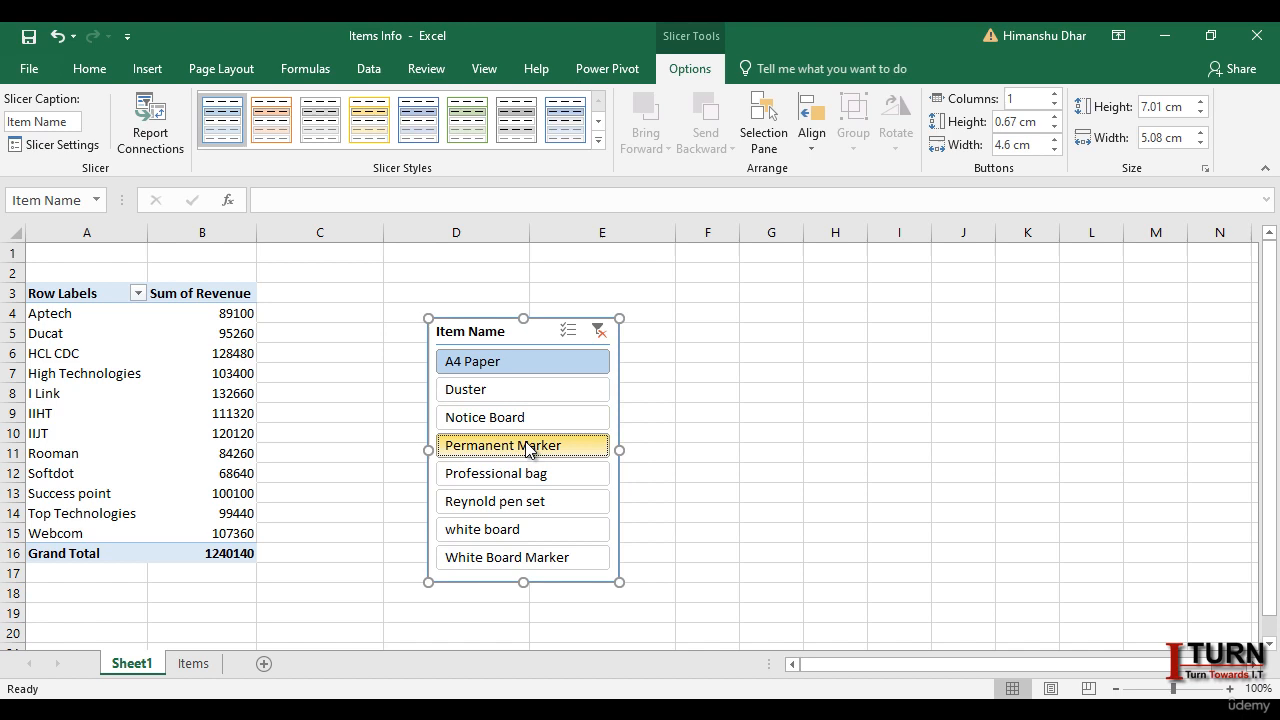
left_click(517, 505, "ctrl")
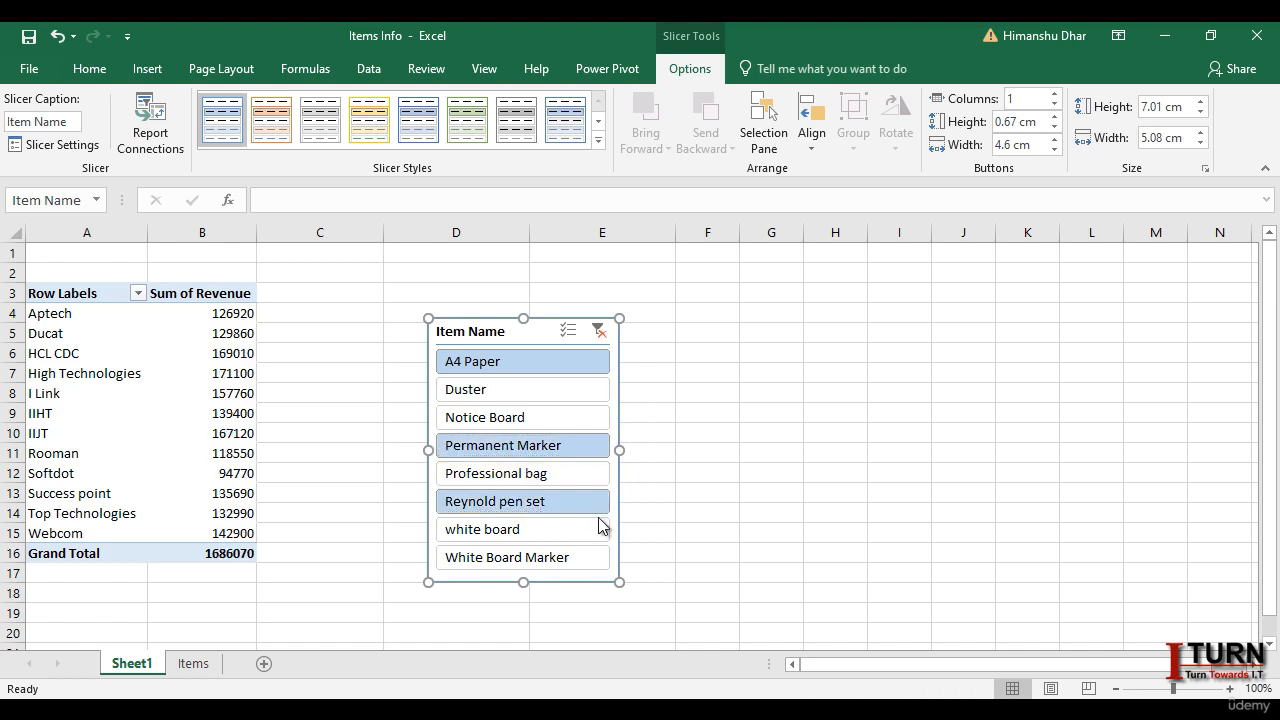
left_click(598, 330)
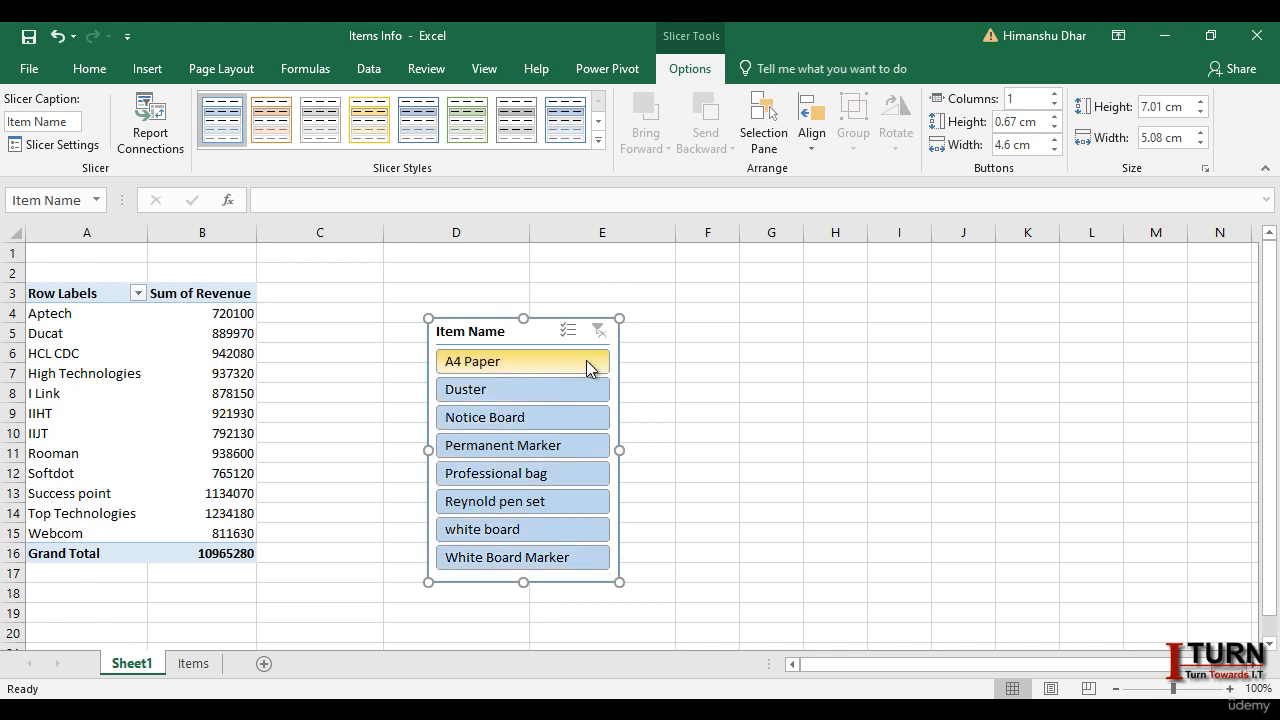